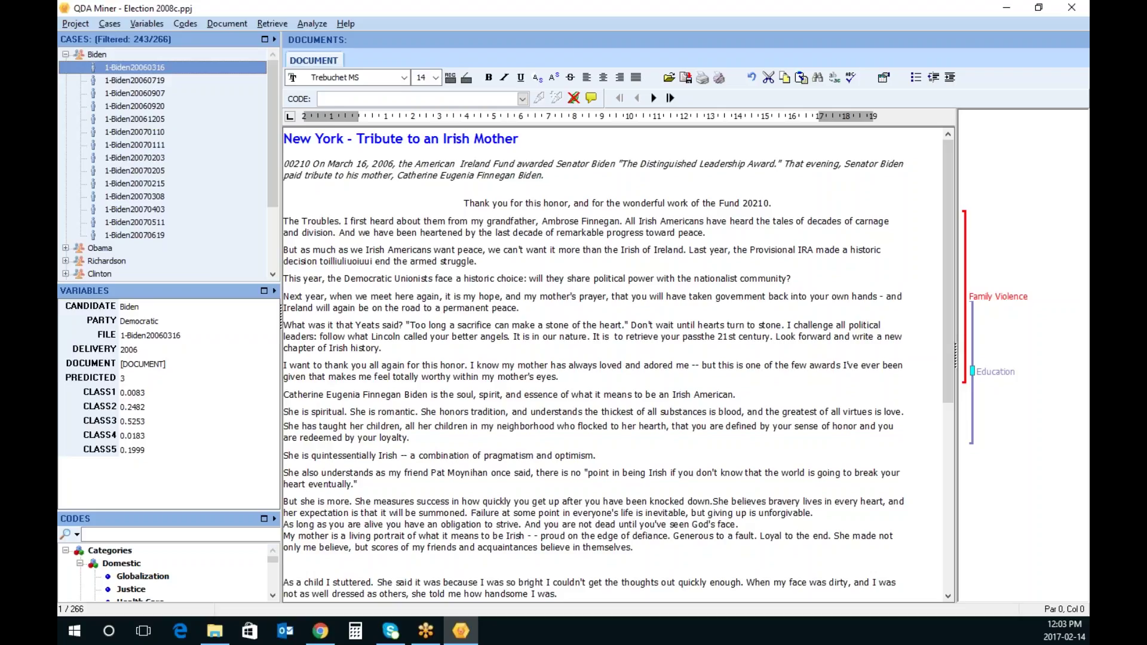
Start a WordStat content analysis of all text in the DOCUMENT variable in relation to the CANDIDATE and DELIVERY variables
click(311, 24)
click(372, 135)
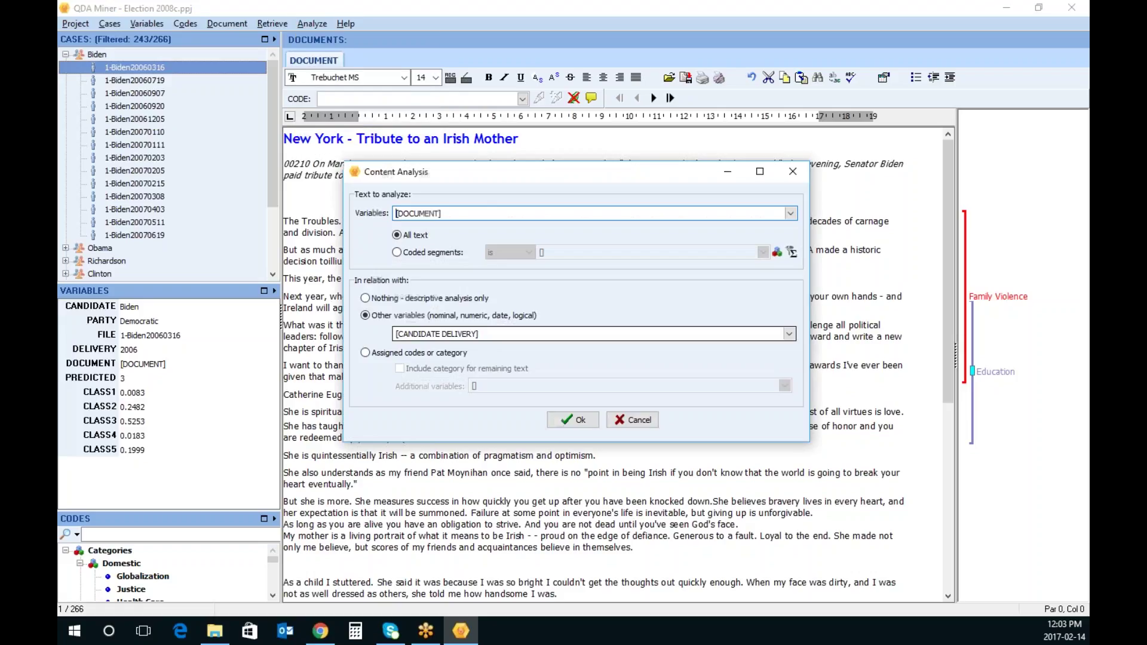
click(588, 422)
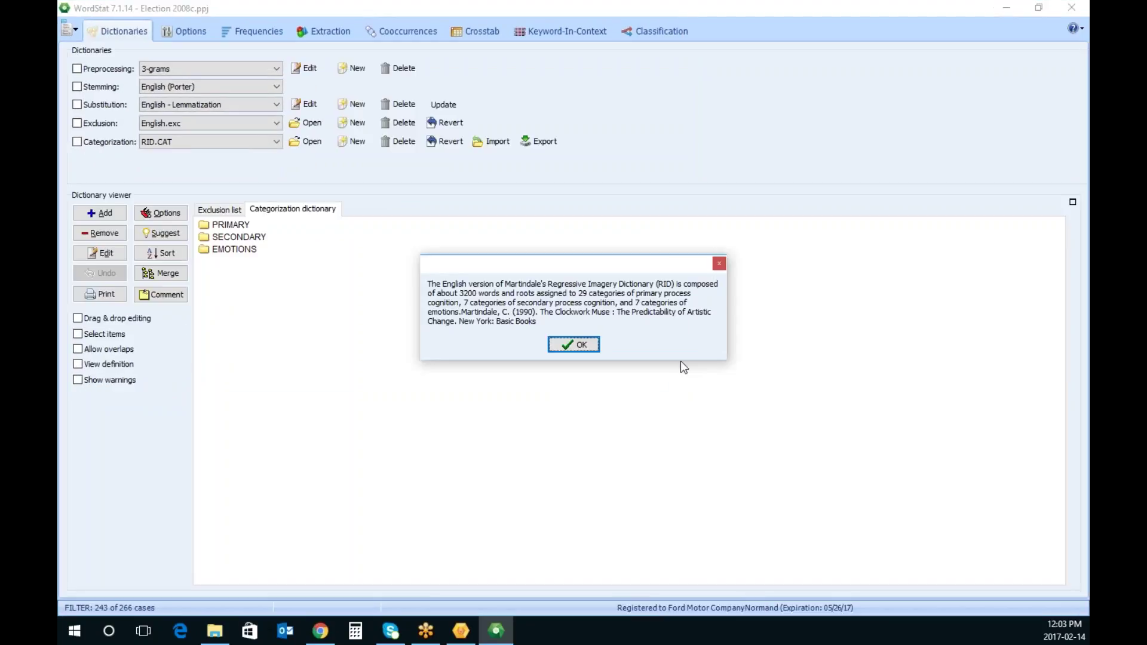
click(605, 347)
Expand the PRIMARY, SECONDARY and EMOTIONS categories of the RID categorization dictionary to examine their subcategories
click(252, 225)
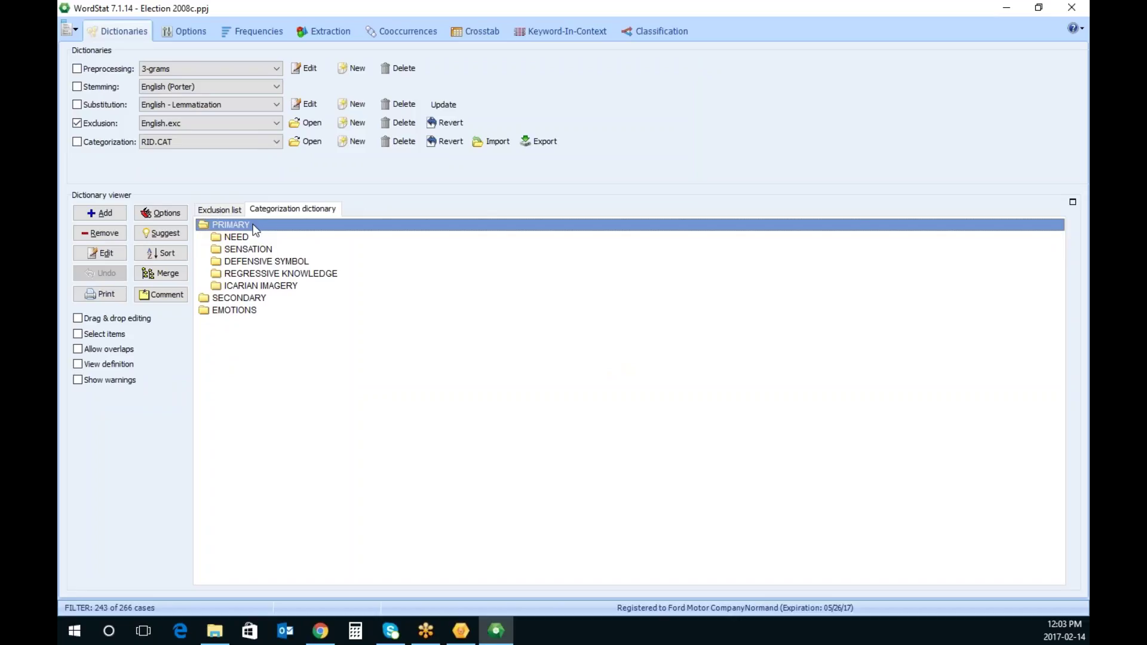
click(257, 297)
click(250, 395)
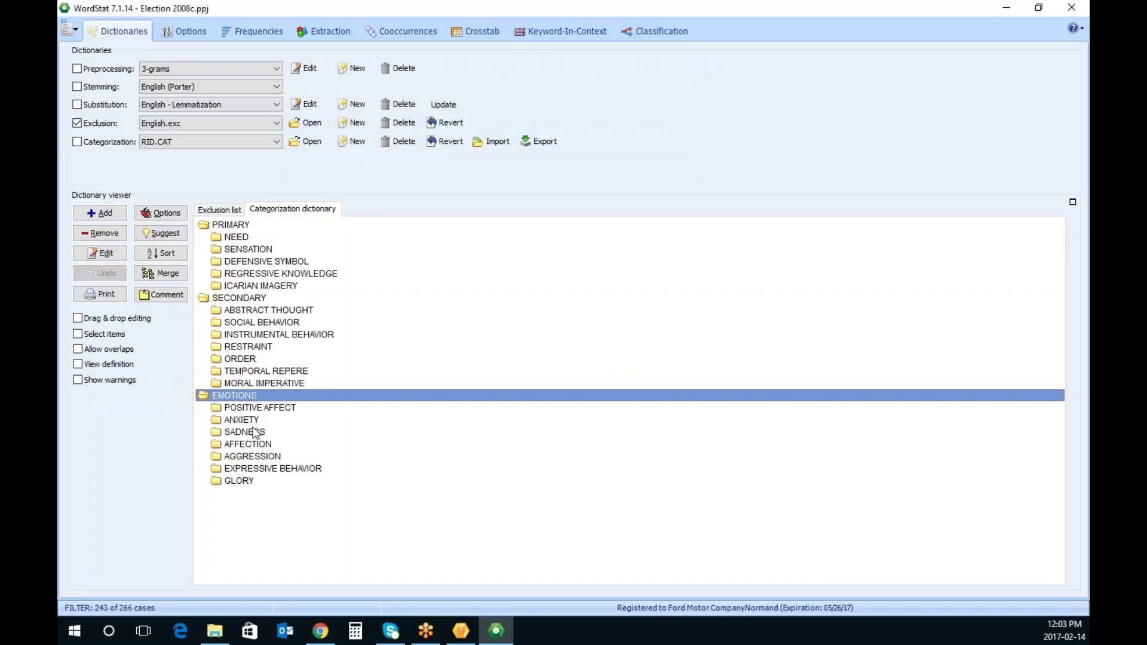
click(254, 421)
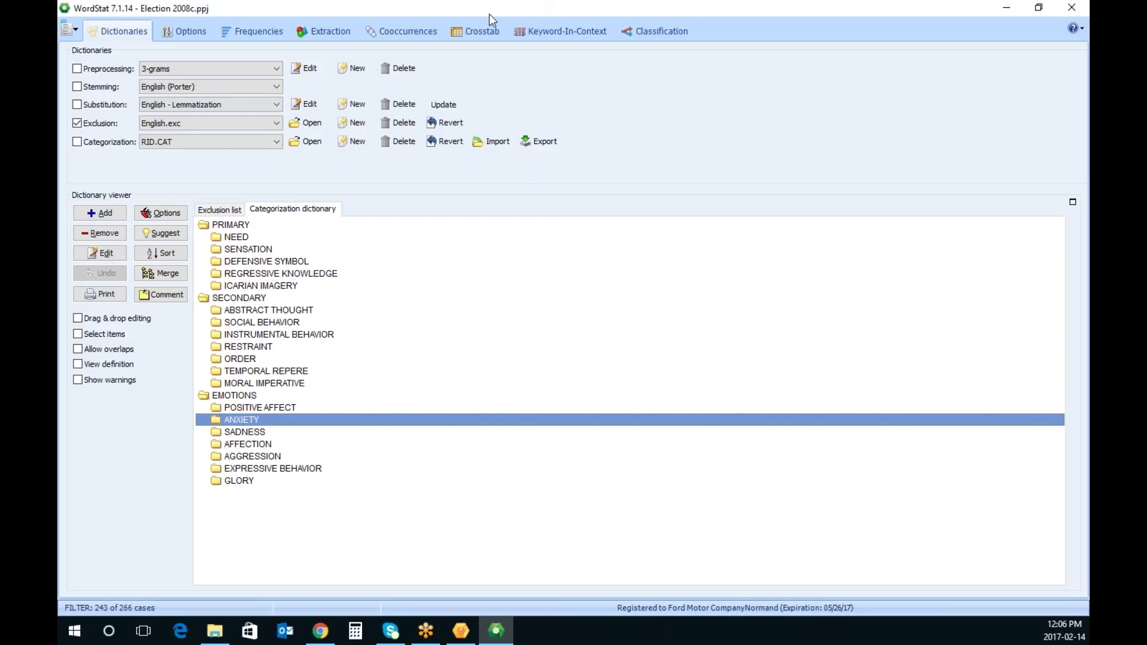
Review the text processing options and the word frequency table
click(183, 31)
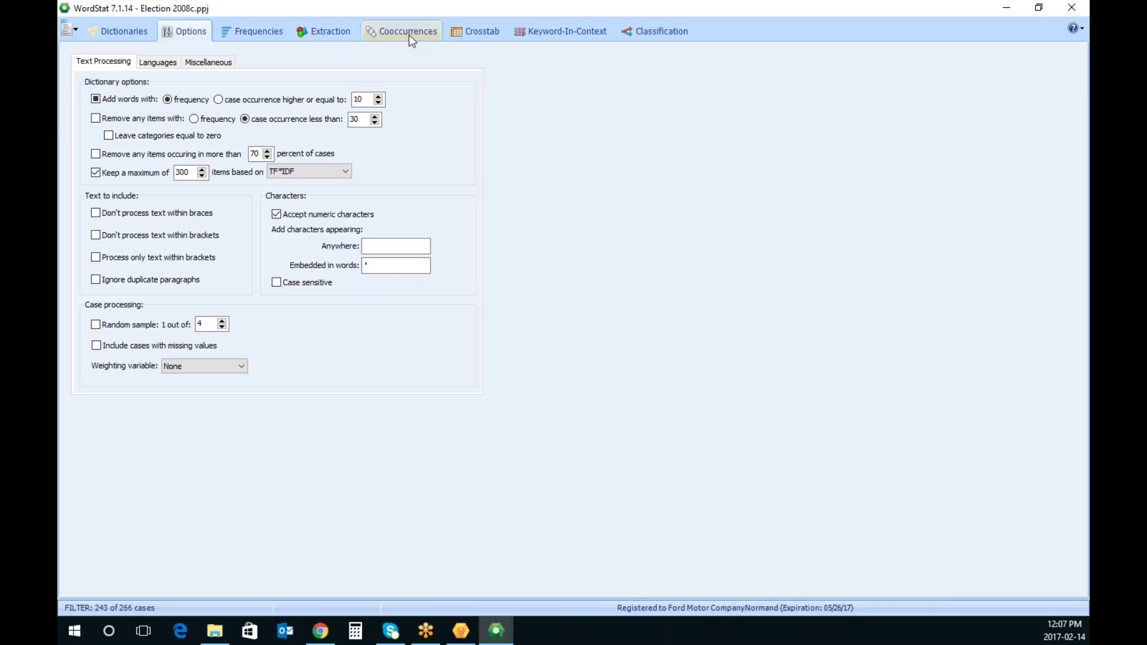
click(307, 24)
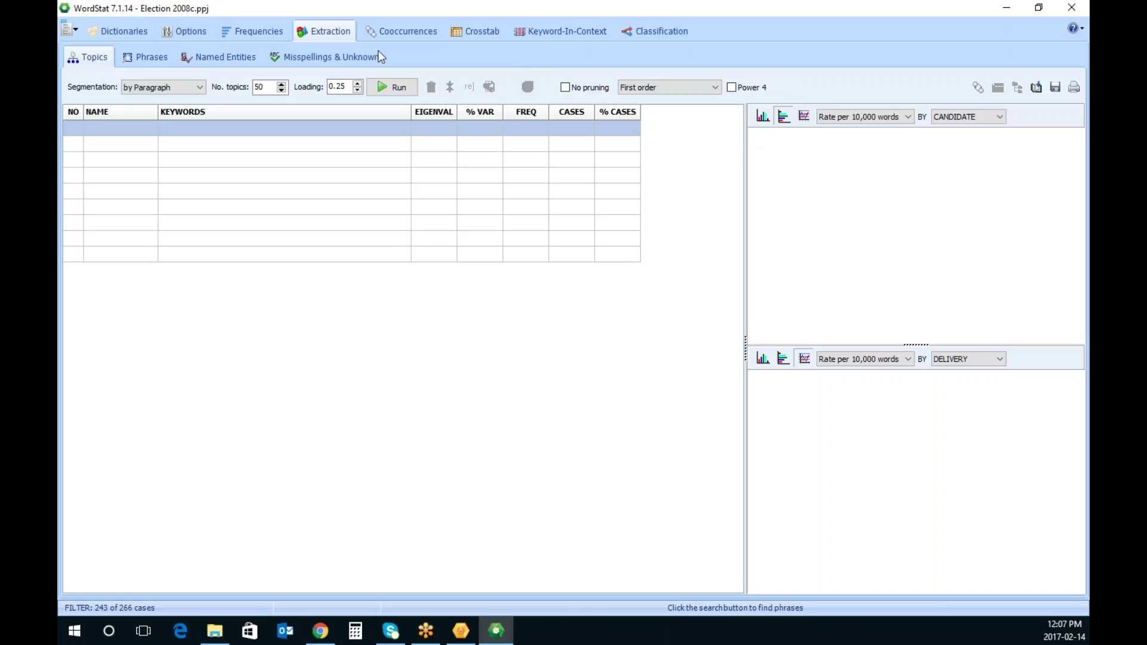
click(265, 33)
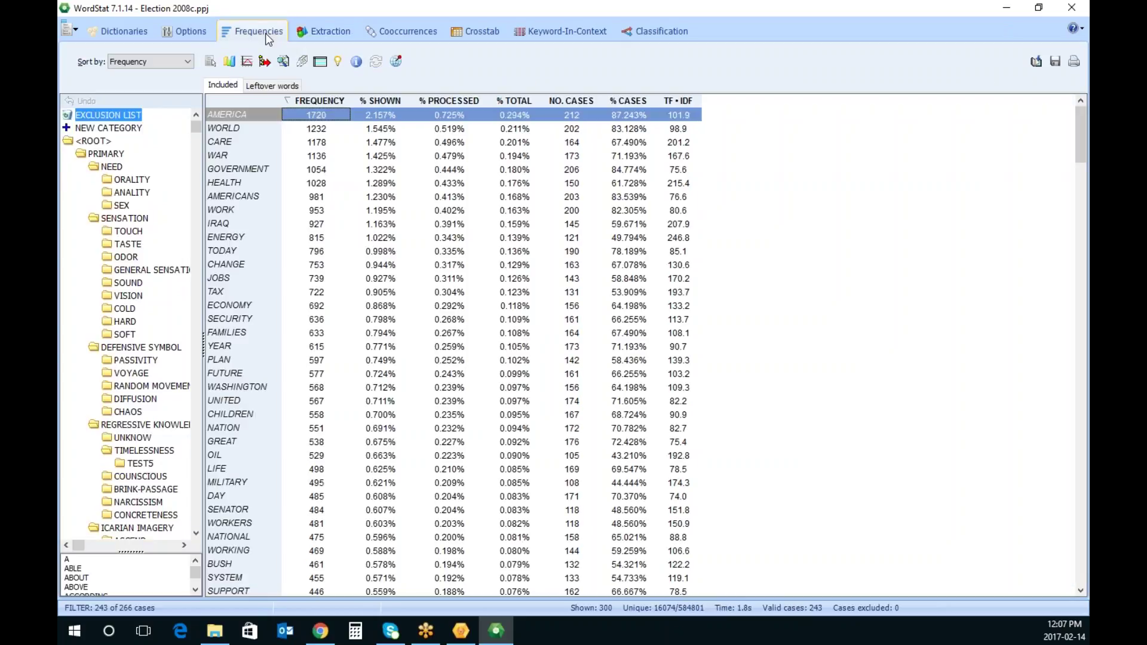
Extract phrases of 2 to 7 words with a minimum frequency of 10
click(322, 28)
click(152, 57)
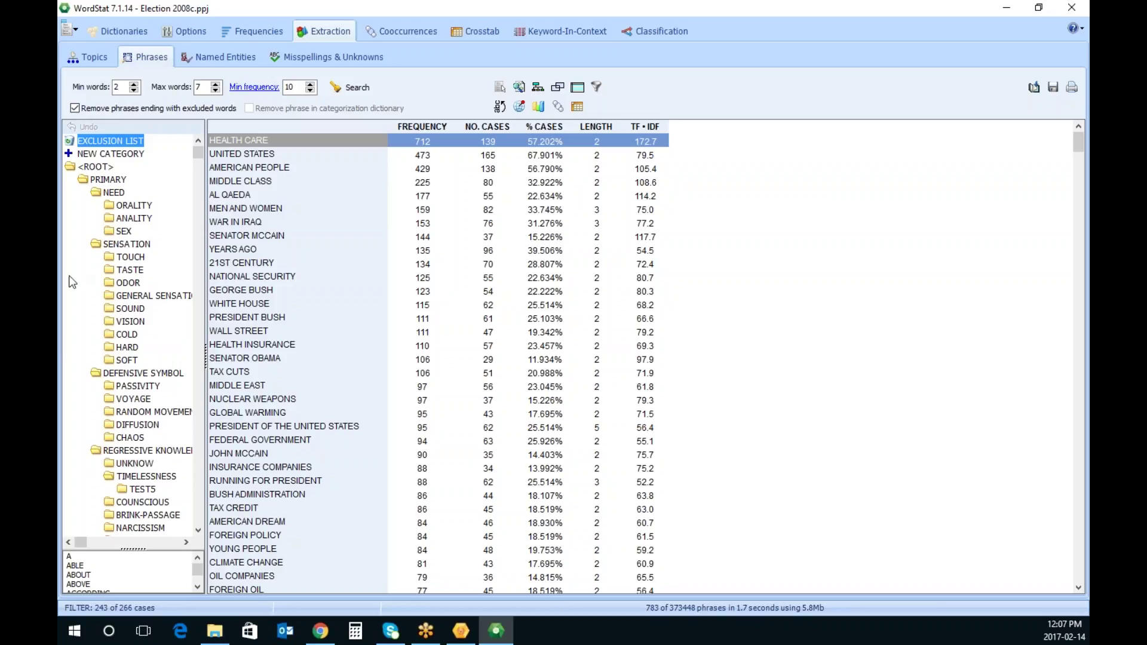
Display the keyword co-occurrence dendrogram in agglomeration order and set it to 115 clusters
click(387, 33)
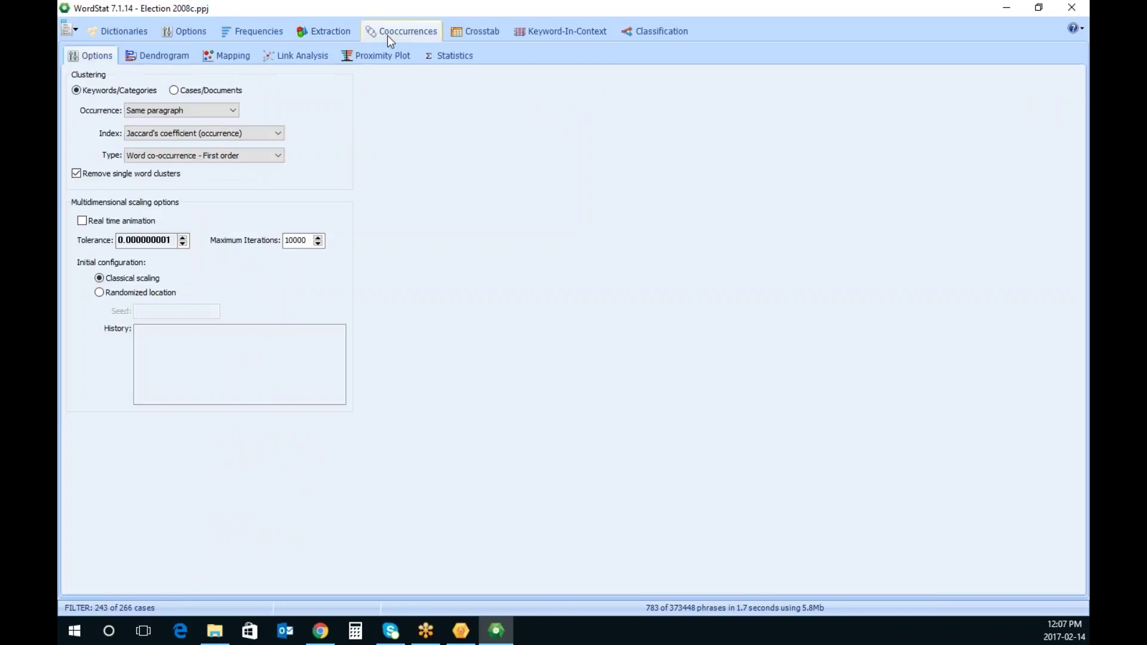
click(450, 61)
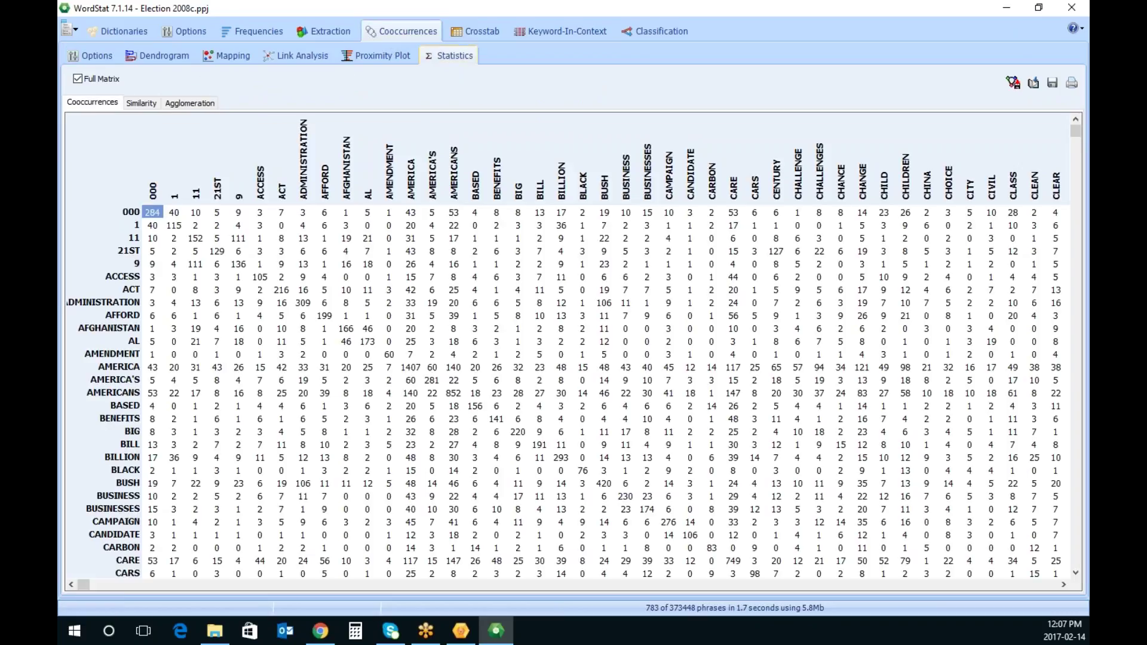
click(156, 56)
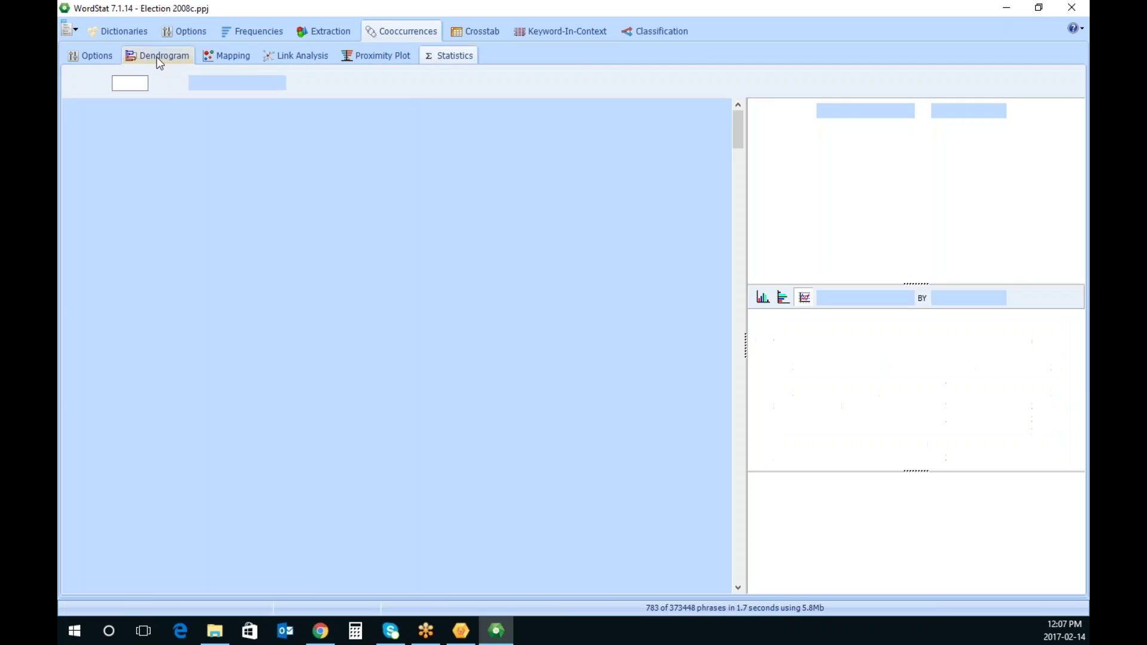
drag(869, 90, 749, 84)
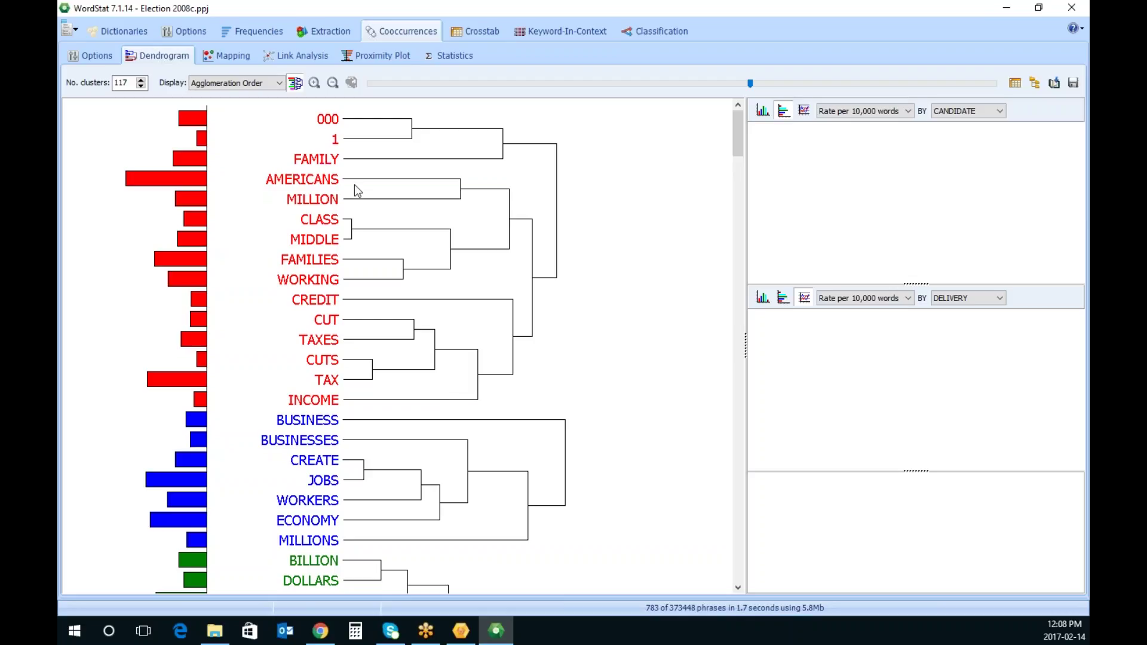
mouse_move(750, 83)
mouse_down()
mouse_move(378, 100)
mouse_move(375, 85)
mouse_move(631, 98)
mouse_move(657, 85)
mouse_move(786, 107)
mouse_move(806, 98)
mouse_move(663, 84)
mouse_move(754, 83)
mouse_up()
Select dendrogram clusters, including the free trade market and housing crisis ones, to compare their rates by candidate and delivery period
drag(737, 142, 737, 139)
drag(737, 135, 736, 142)
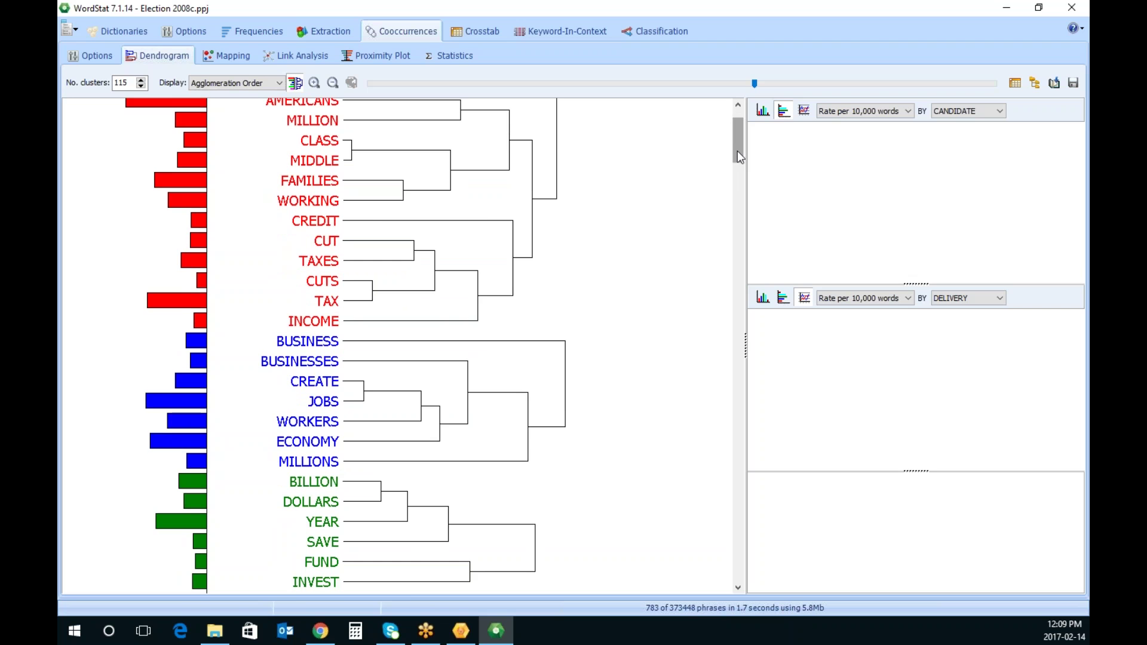
drag(739, 157, 740, 191)
drag(738, 200, 733, 235)
click(343, 415)
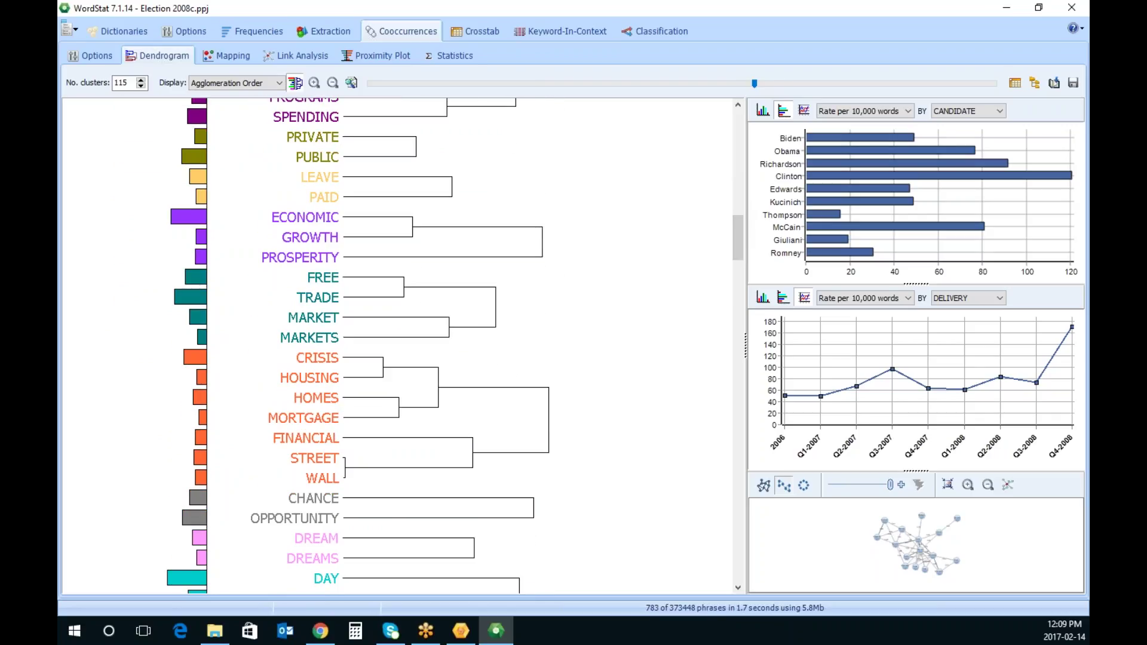
click(449, 338)
click(441, 405)
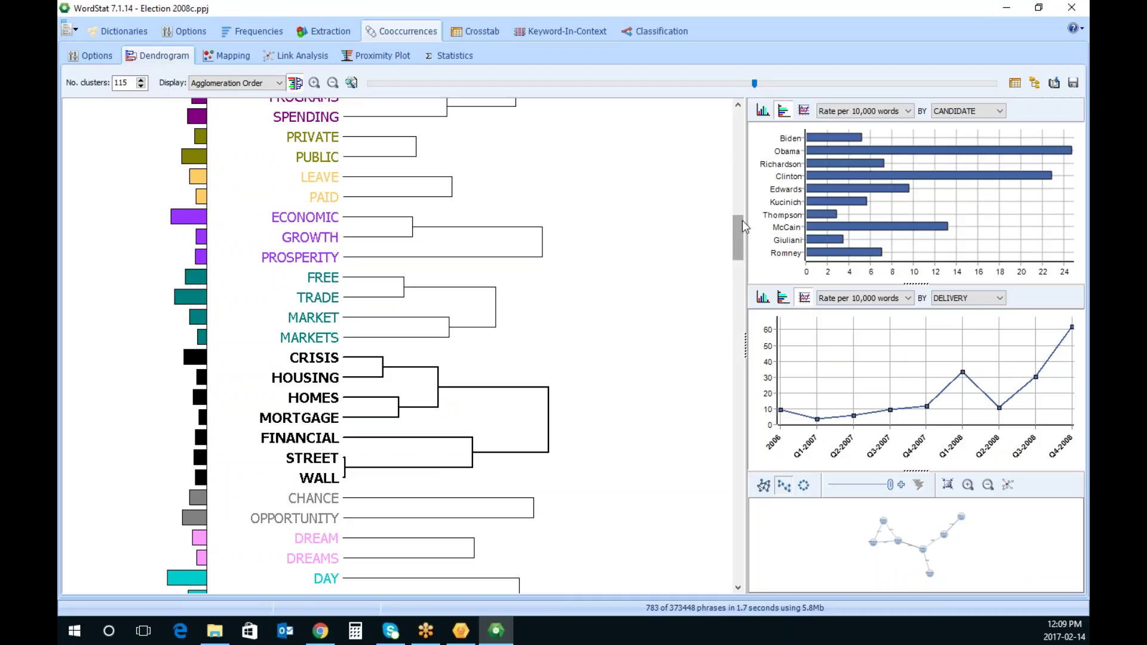
Select the Afghanistan and Iraq war cluster to view its distribution by candidate and delivery, and examine the neighbouring foreign policy clusters
drag(739, 239, 740, 368)
click(455, 397)
click(349, 479)
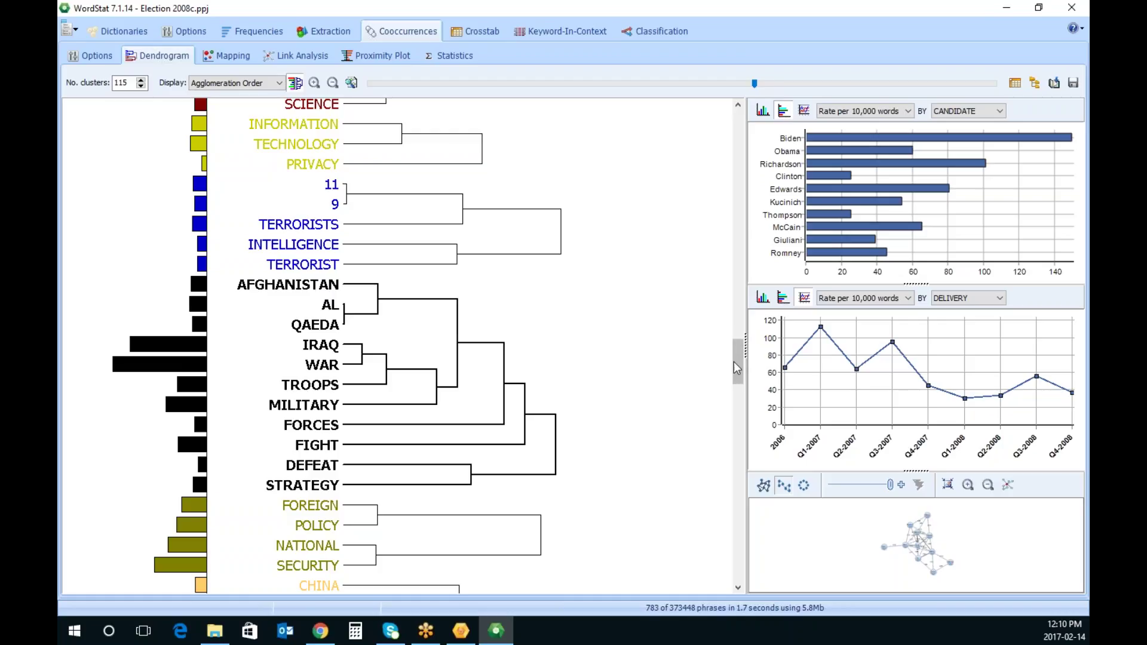
drag(739, 362, 771, 400)
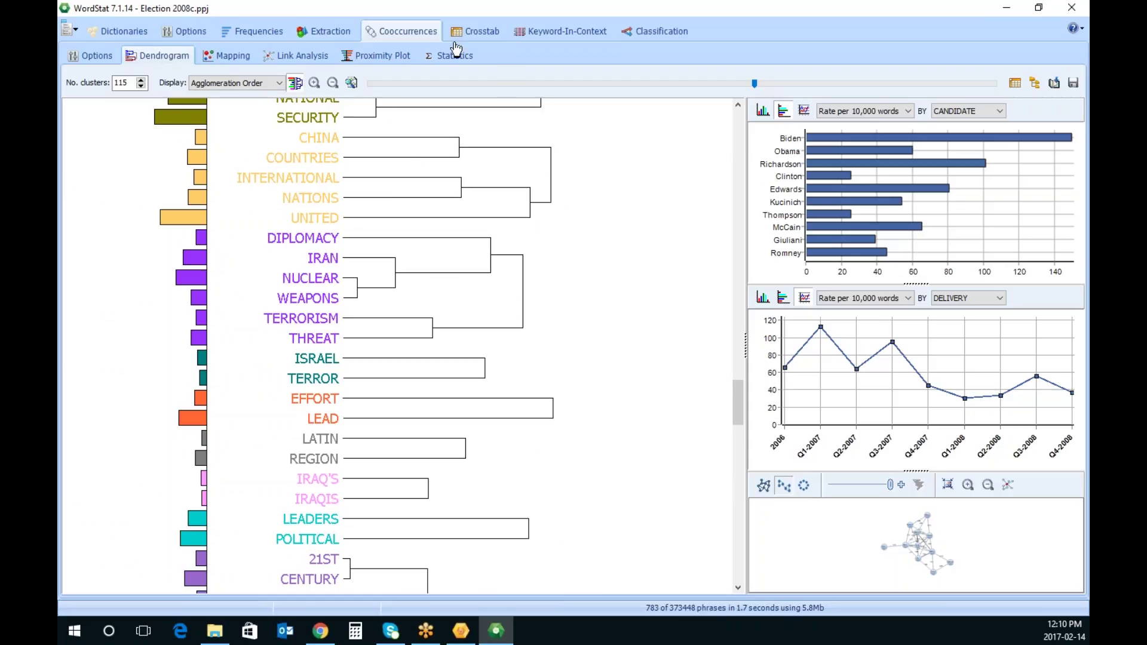
Run topic extraction by paragraph for 50 topics at a loading of 0.25, and review the whole topic list
click(335, 35)
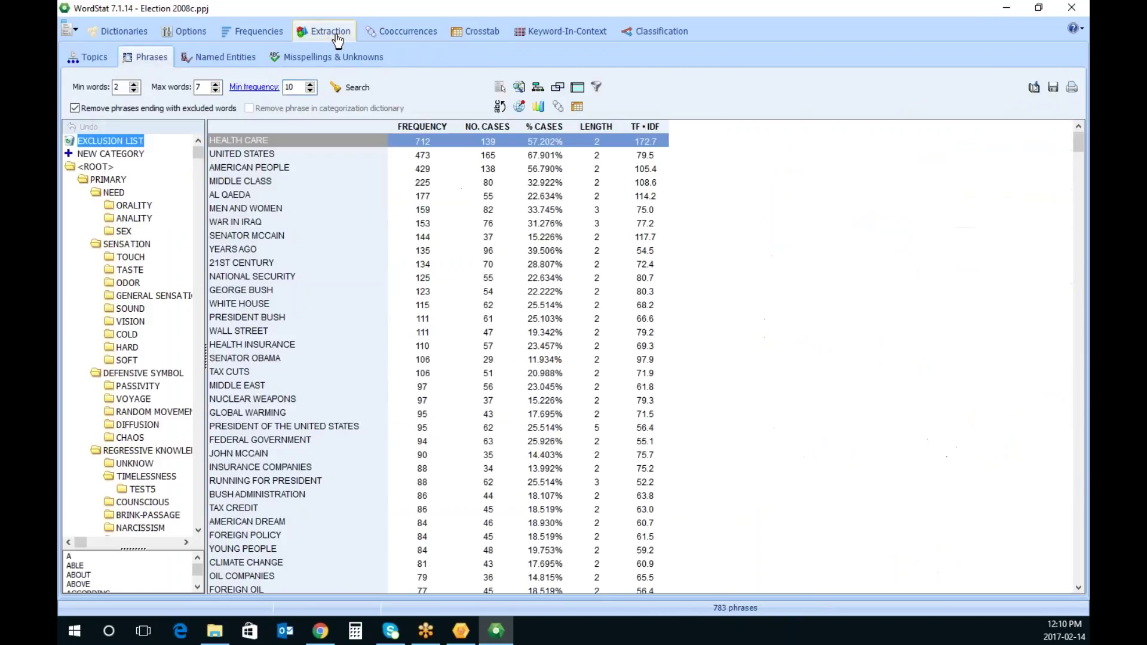
click(100, 59)
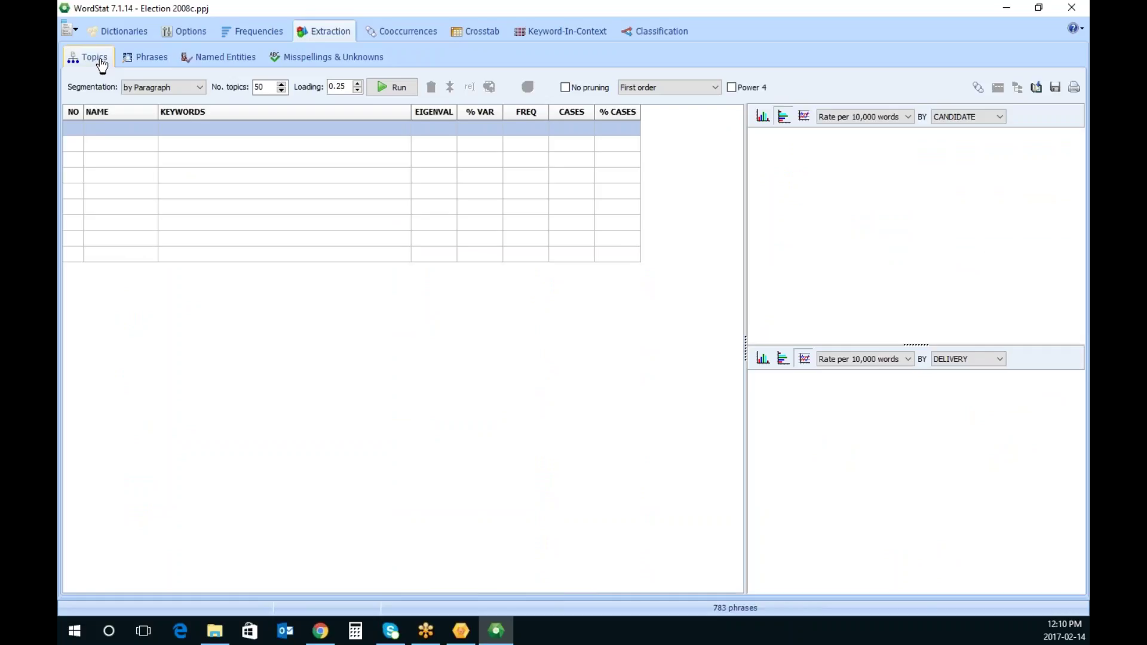
click(395, 87)
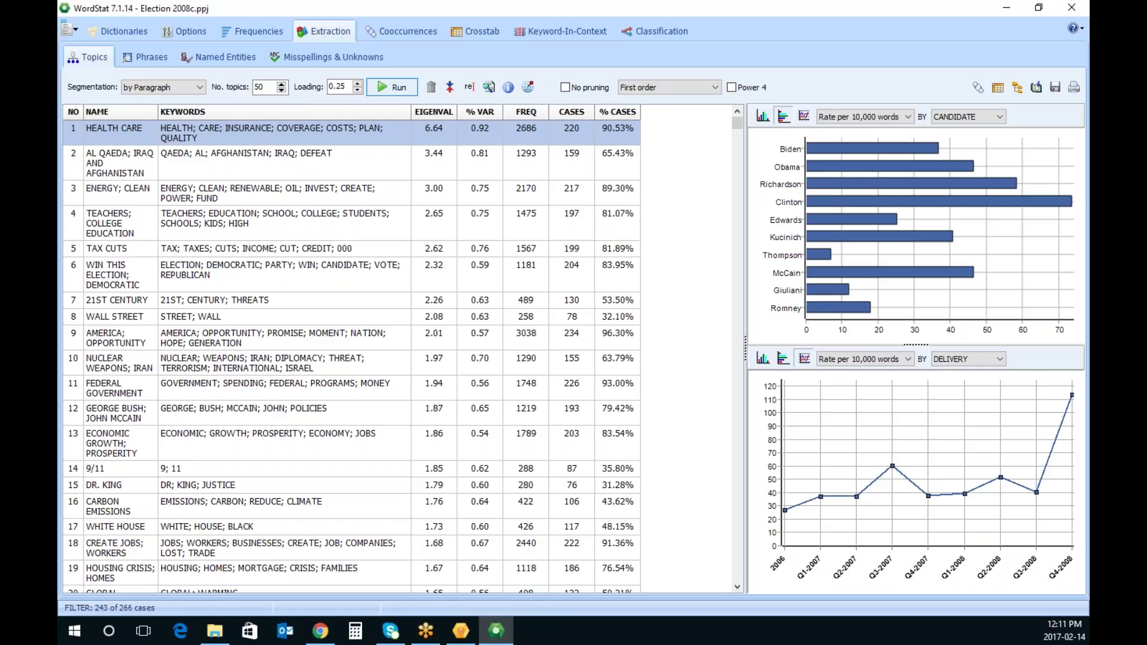
click(734, 122)
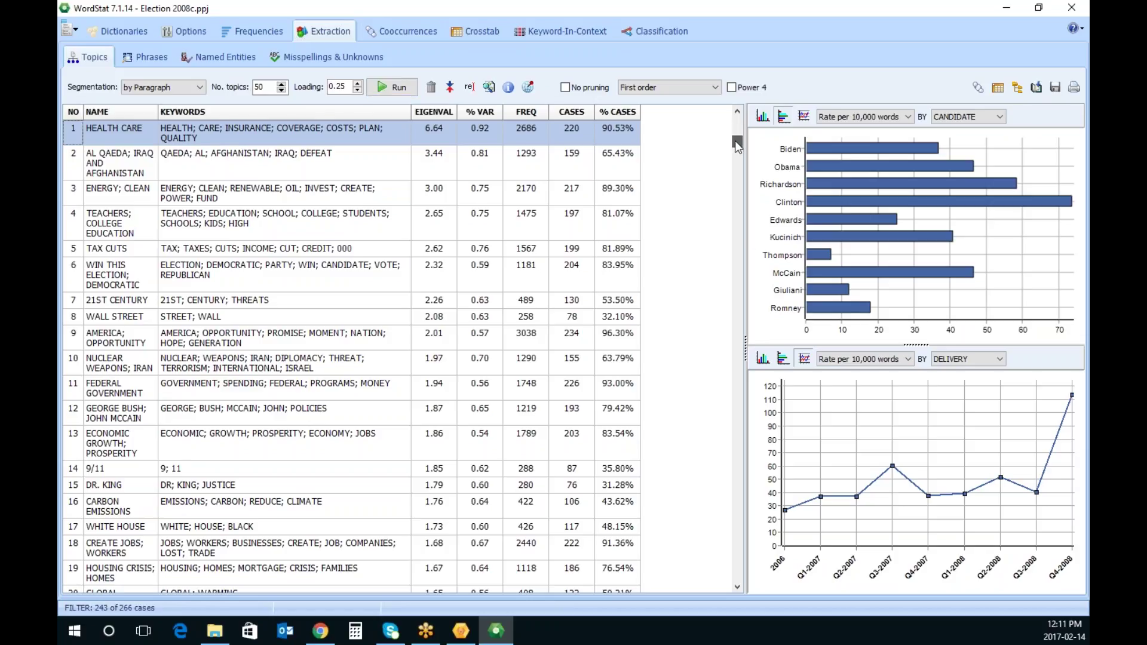
scroll(734, 141, down, 1)
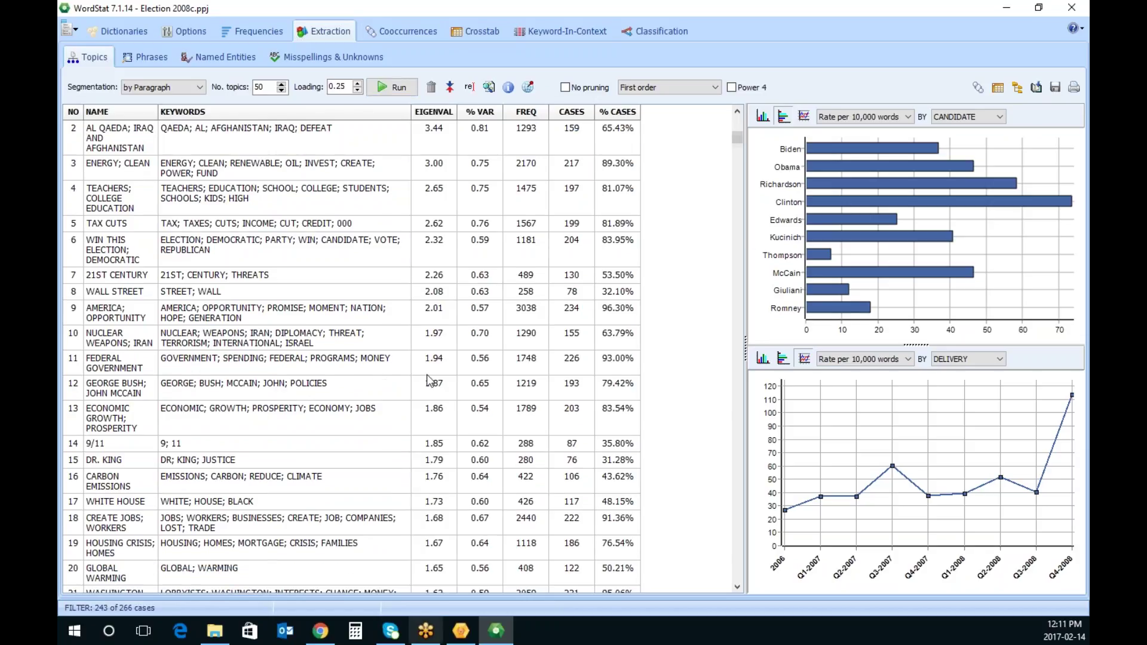
click(738, 560)
click(738, 556)
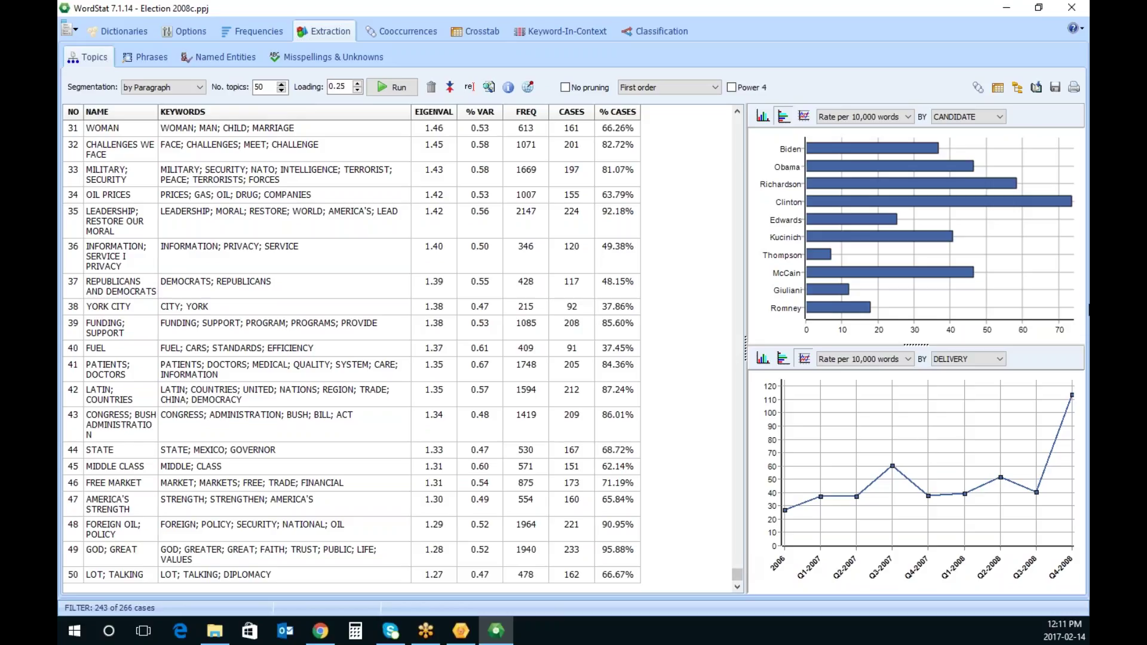
Save the extracted topics as a categorization dictionary named "Election 2008 topics"
click(1018, 88)
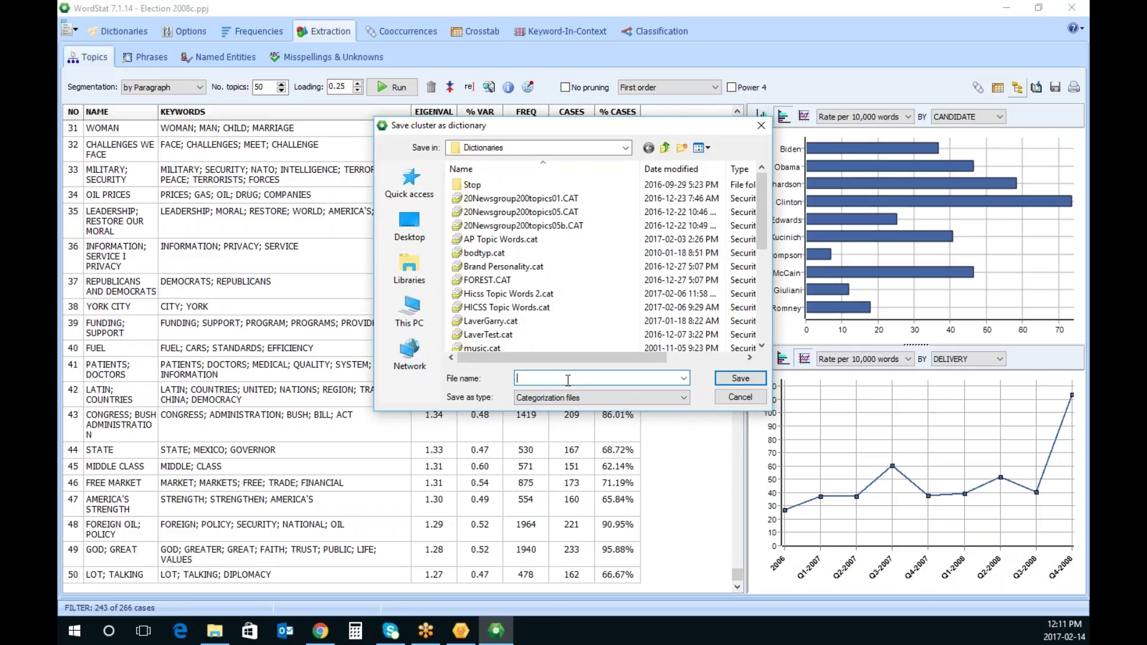
text(Election 2008 topics)
key(Return)
click(552, 331)
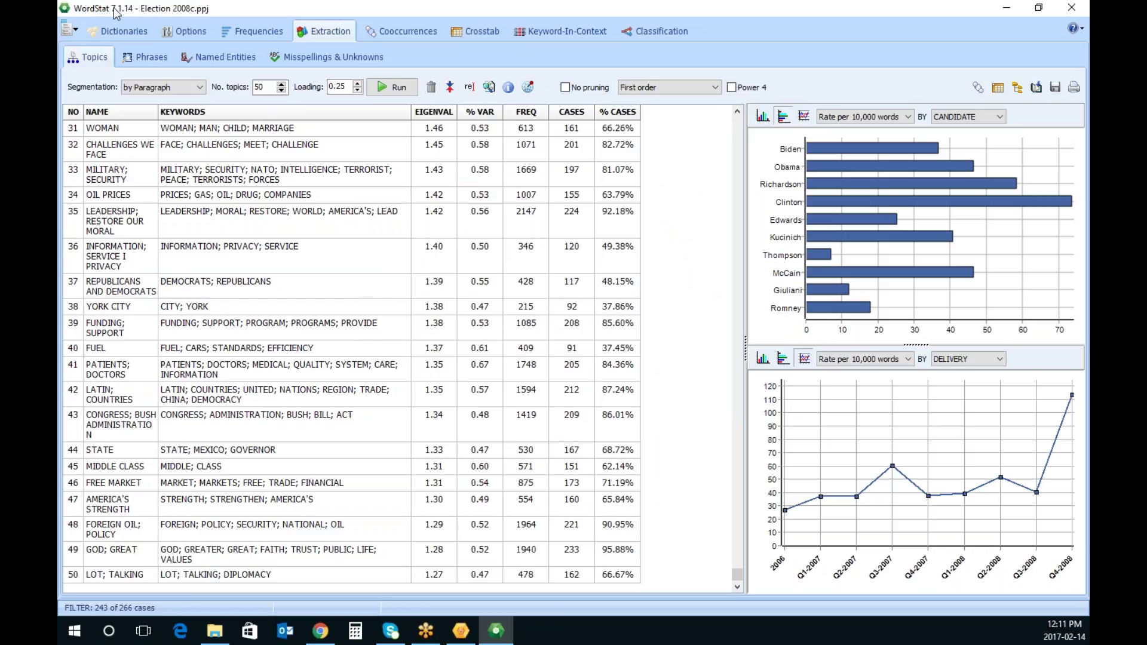
Expand the first four categories of the Election 2008 topics dictionary, from HEALTH CARE to TEACHERS; COLLEGE EDUCATION, and examine their keyword weights
click(128, 31)
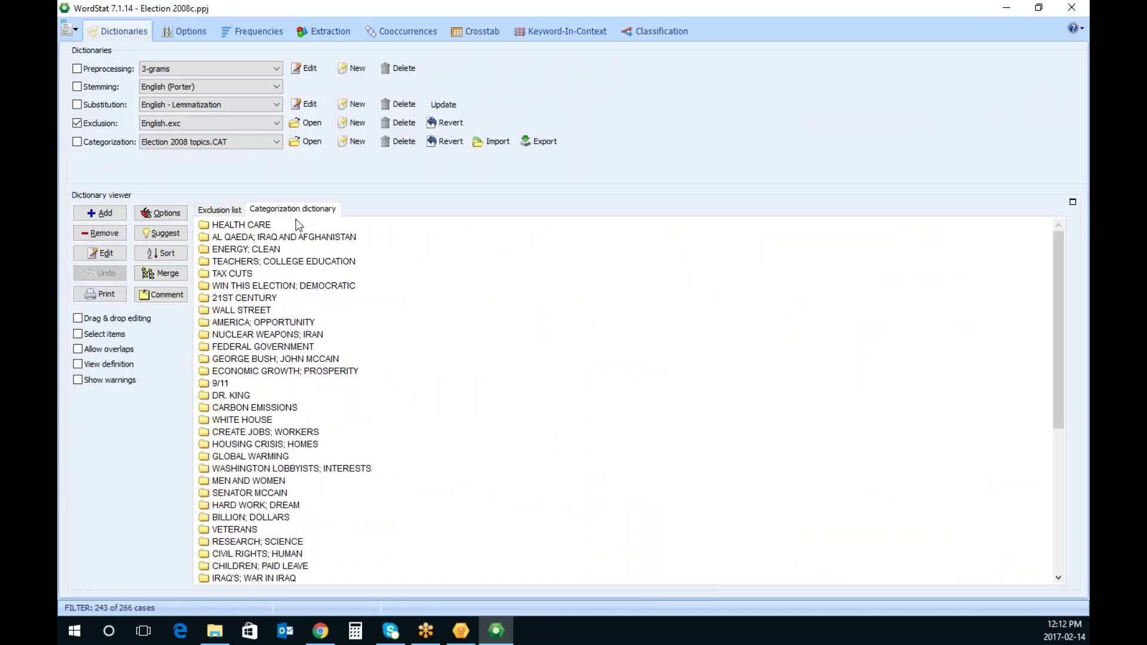
double_click(263, 225)
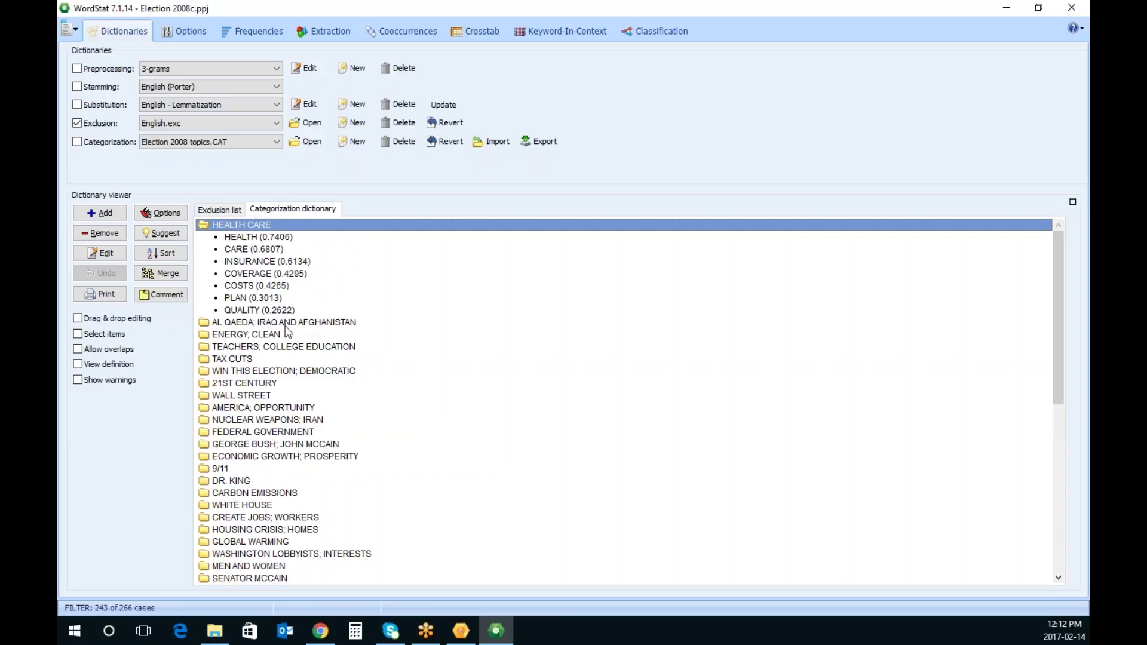
double_click(285, 326)
double_click(258, 397)
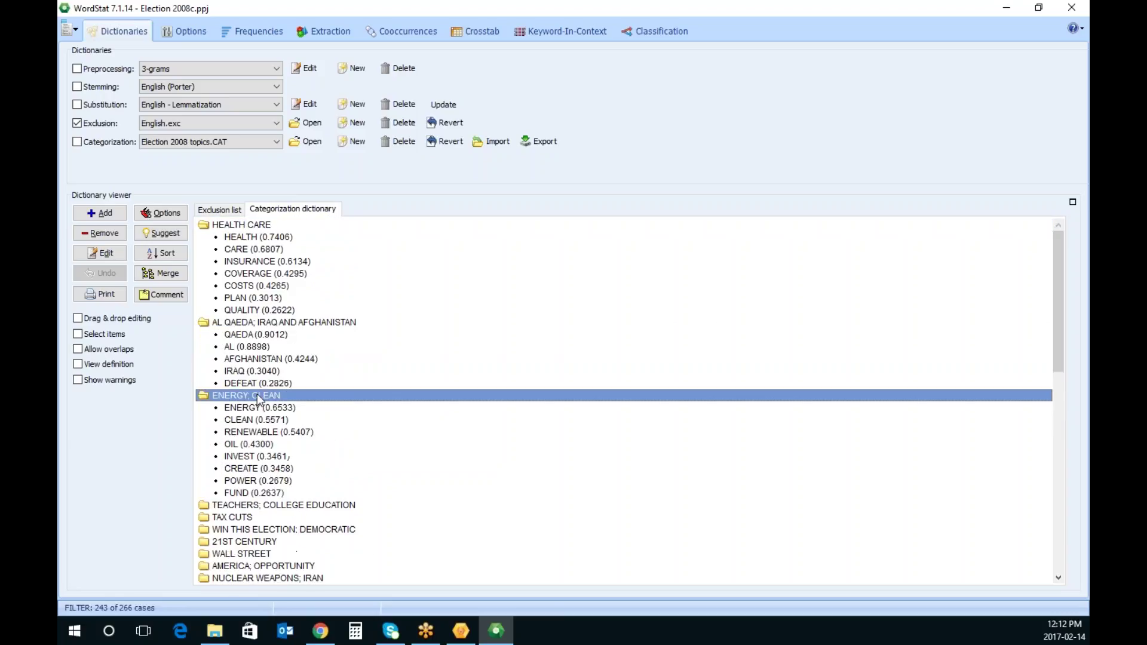
double_click(277, 508)
scroll(355, 536, down, 4)
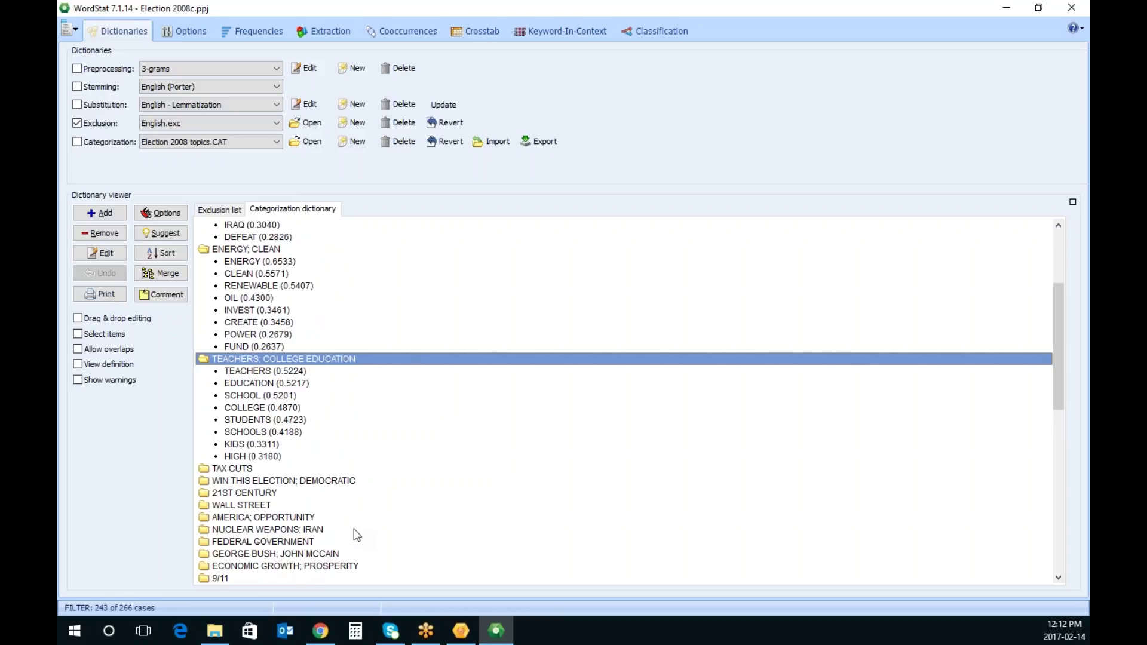
scroll(353, 529, up, 4)
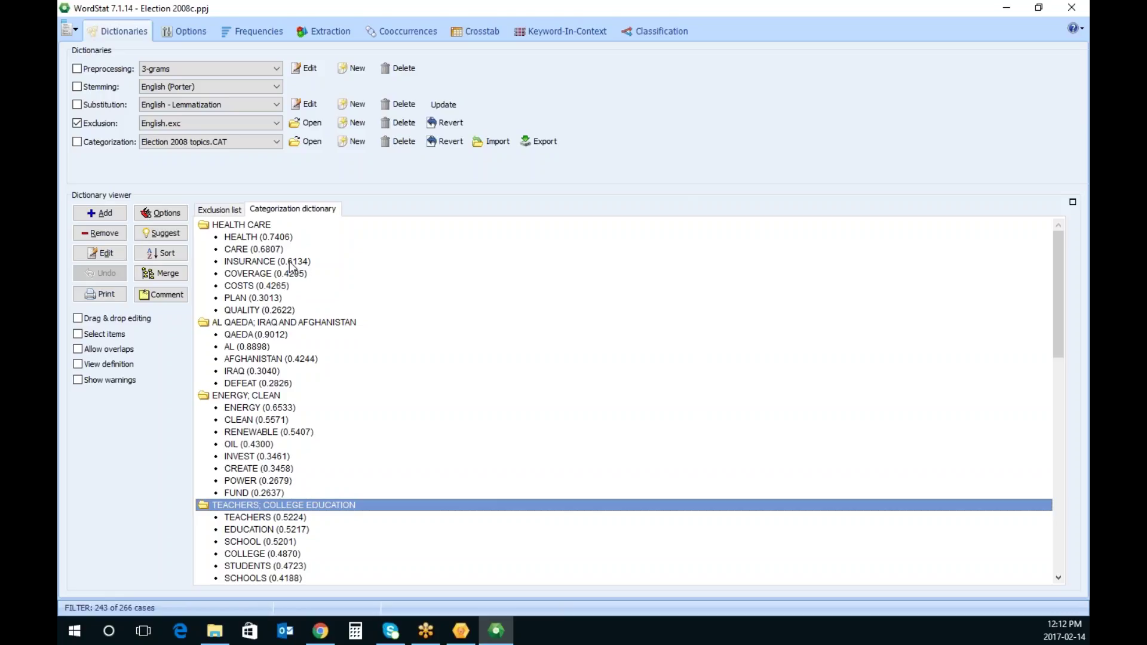
click(251, 312)
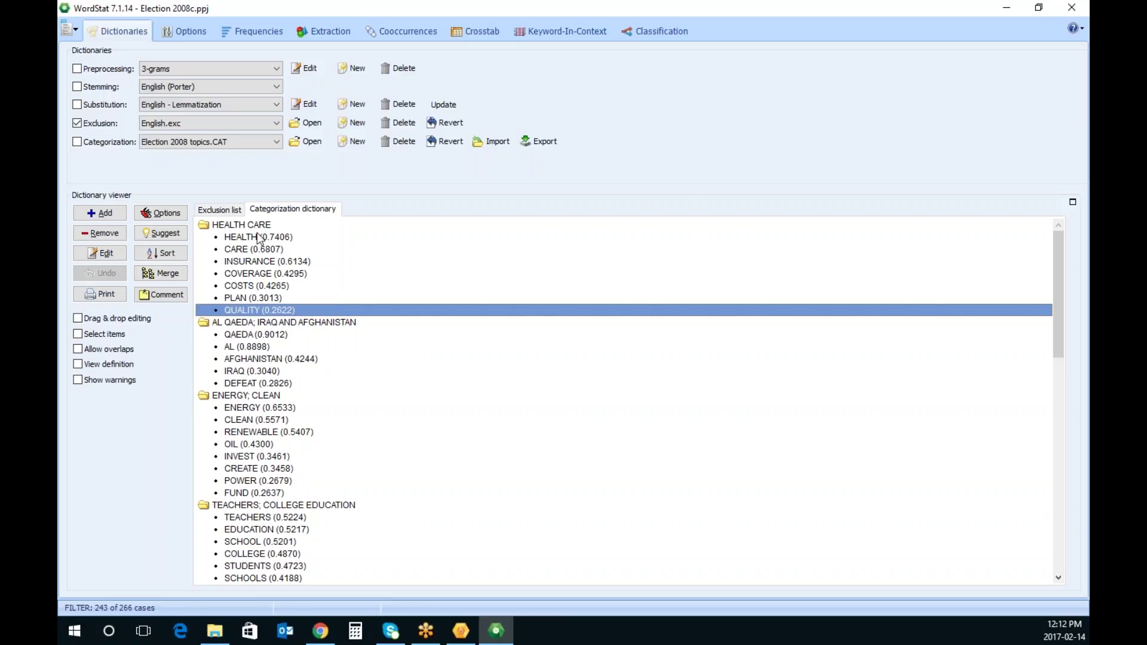
scroll(532, 449, down, 1)
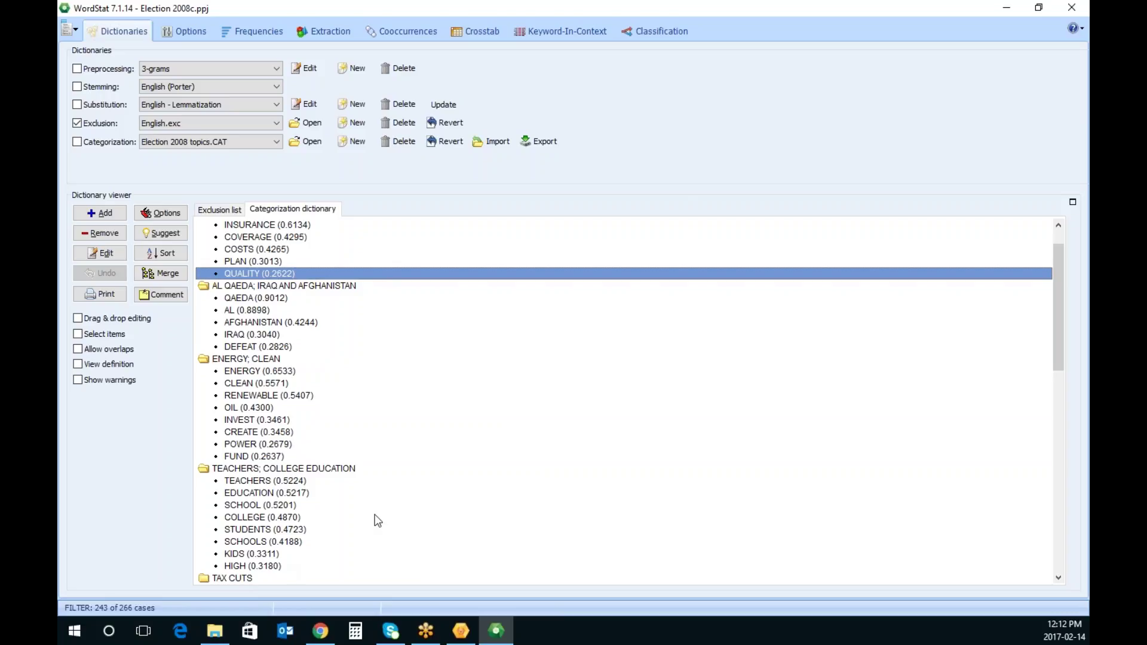
scroll(380, 517, up, 1)
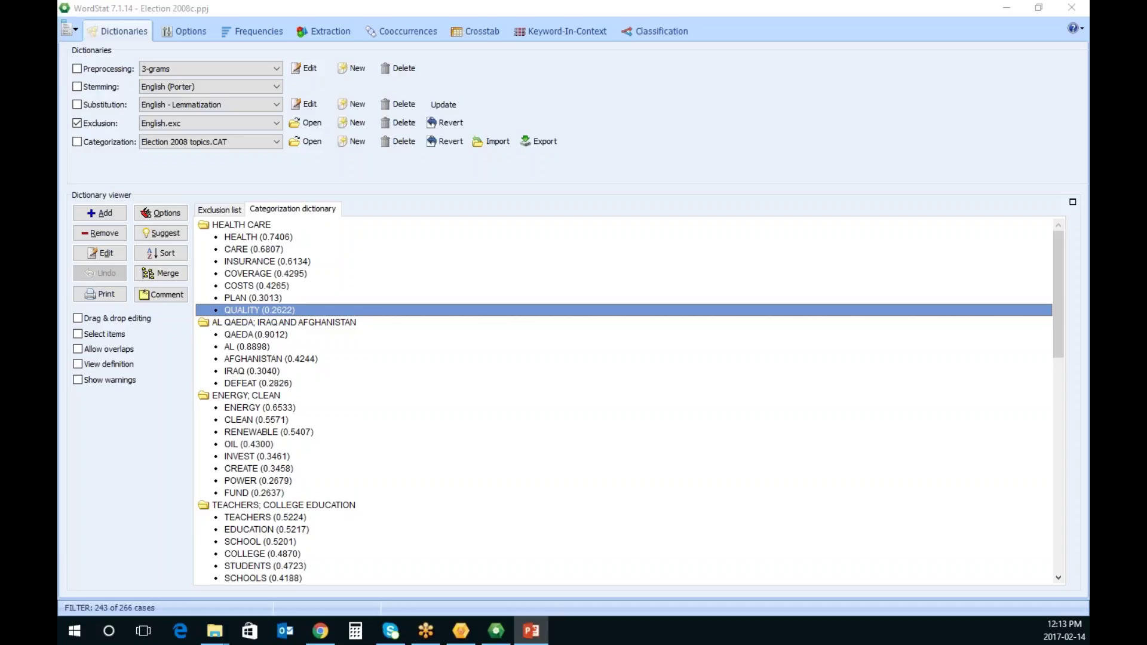
Create a new categorization dictionary named "Election test" without keeping the current keywords
click(358, 142)
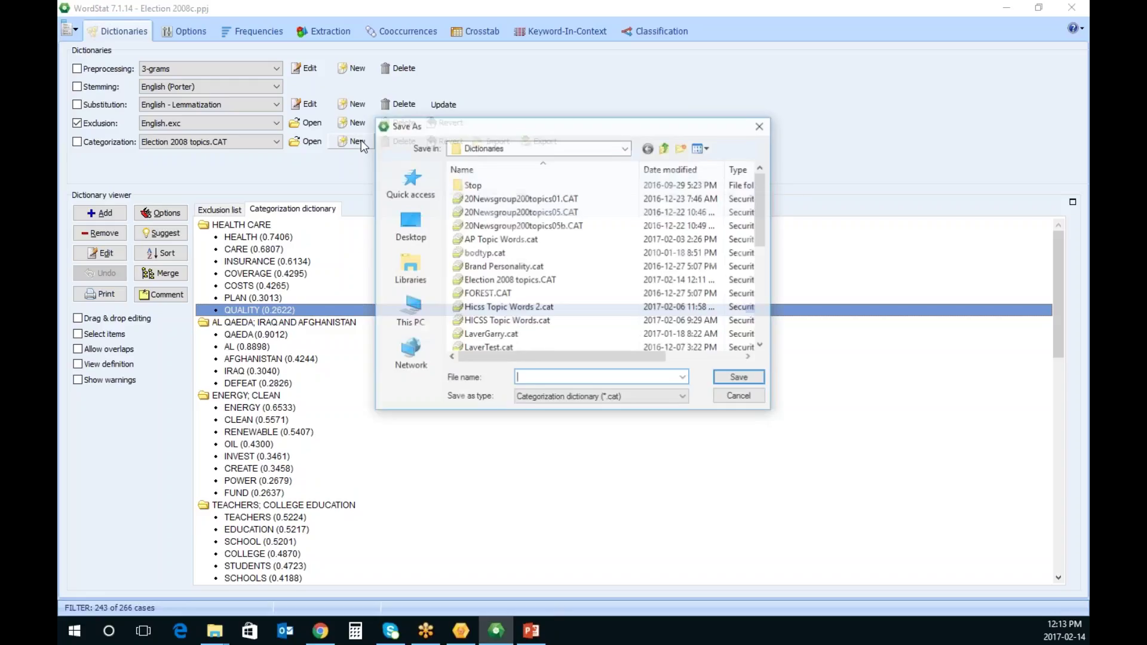
text(Election )
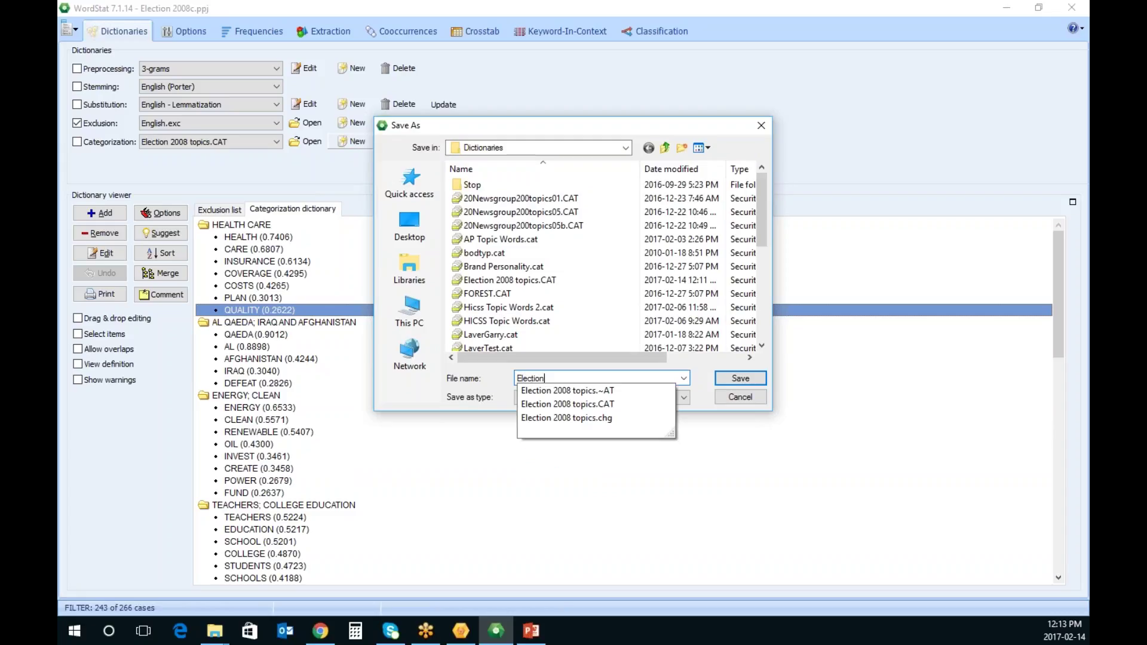
text(test)
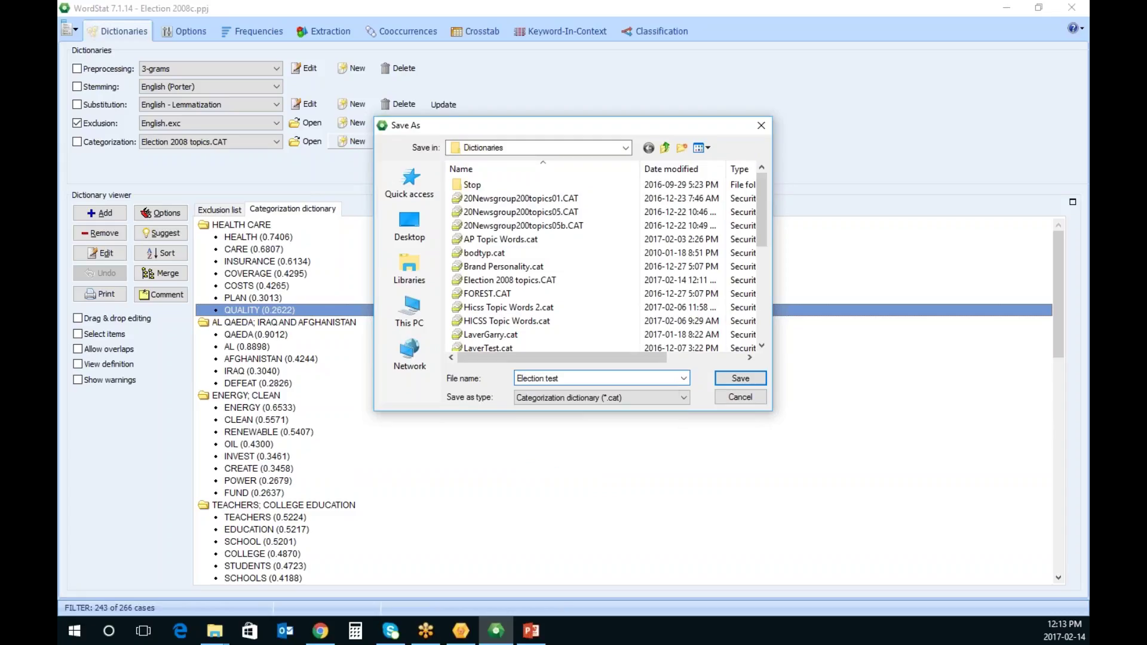
key(Return)
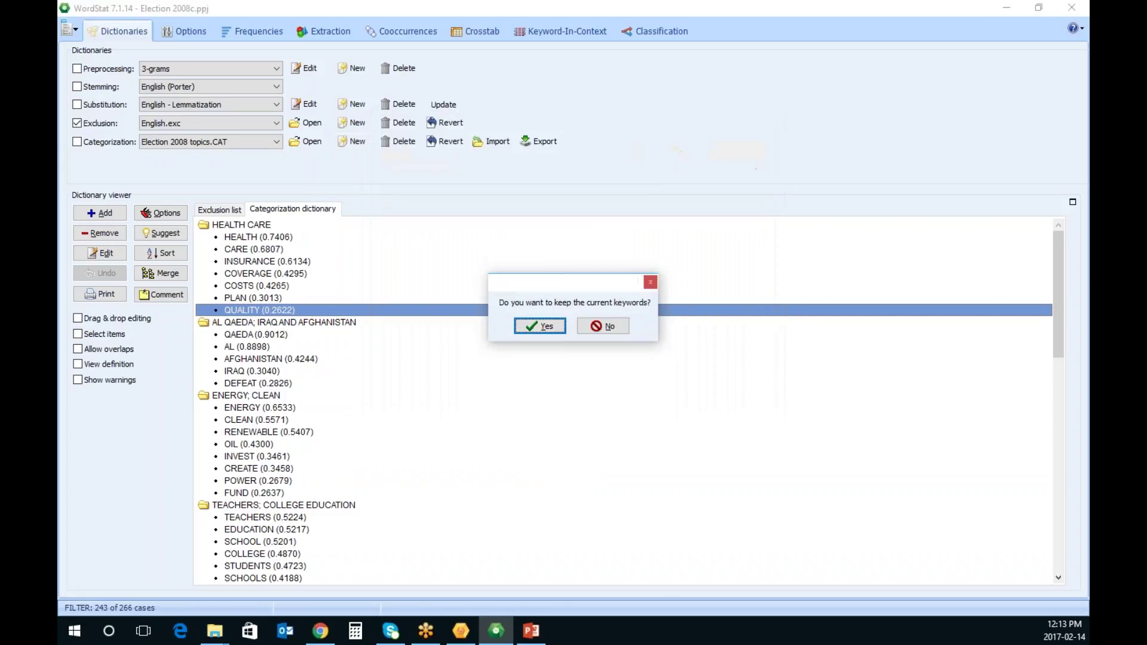
click(615, 323)
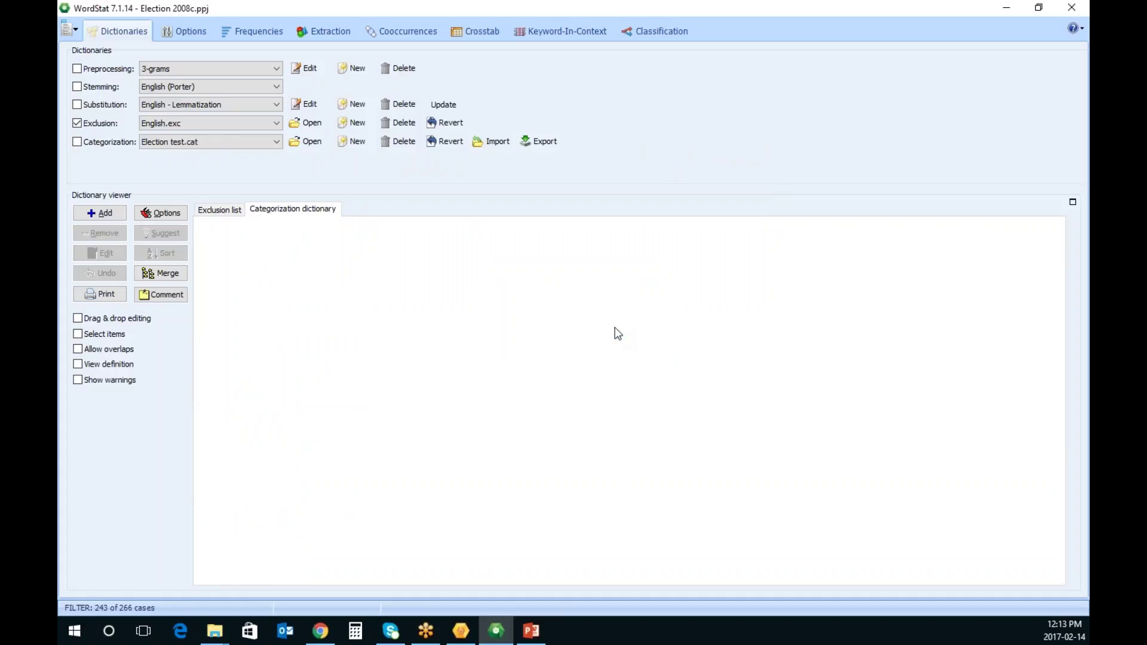
Add two main categories, DOMESTIC and FOREIGN, to the empty Election test dictionary
click(105, 213)
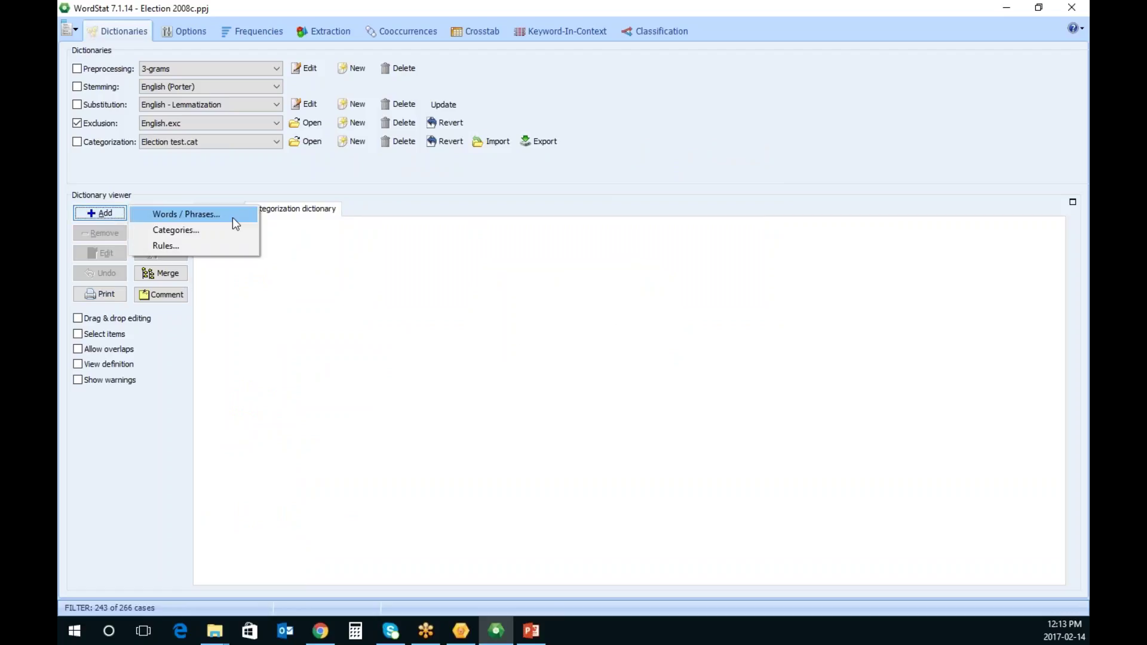
click(223, 230)
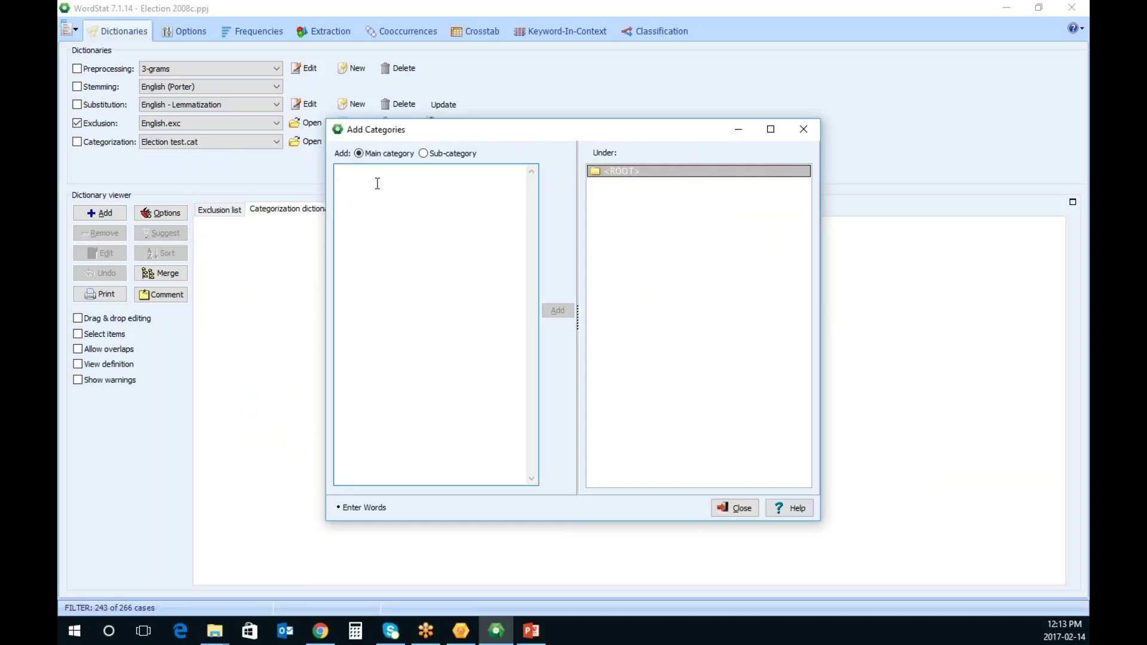
text(DOMESTIC)
key(Return)
text(FOREIGH)
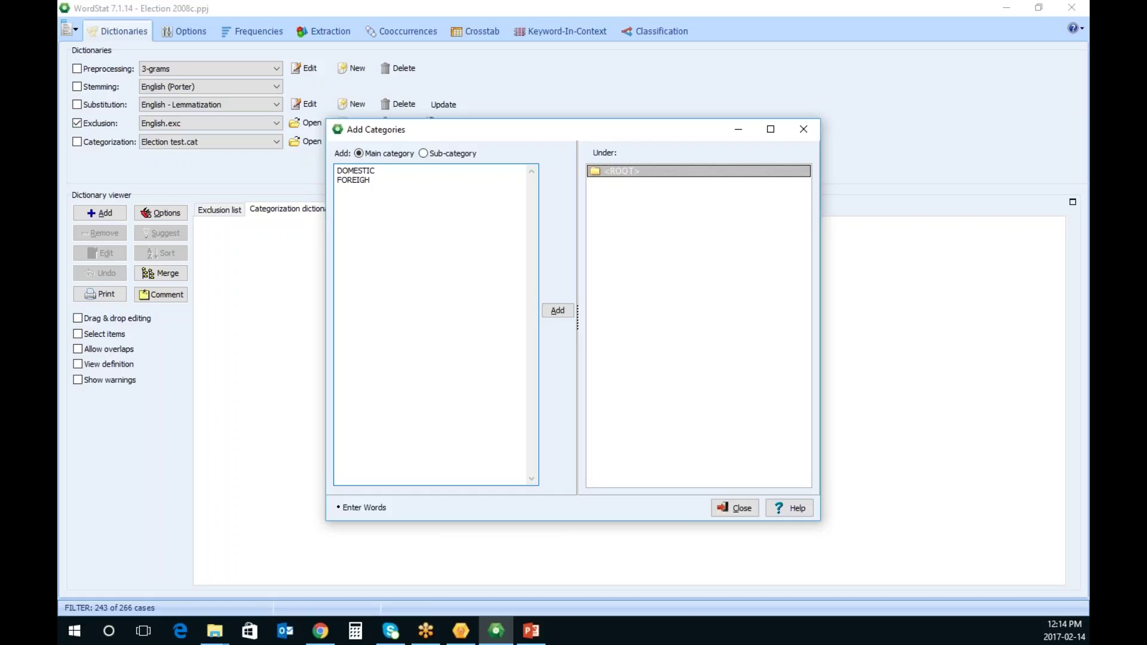
key(BackSpace)
text(N)
click(557, 310)
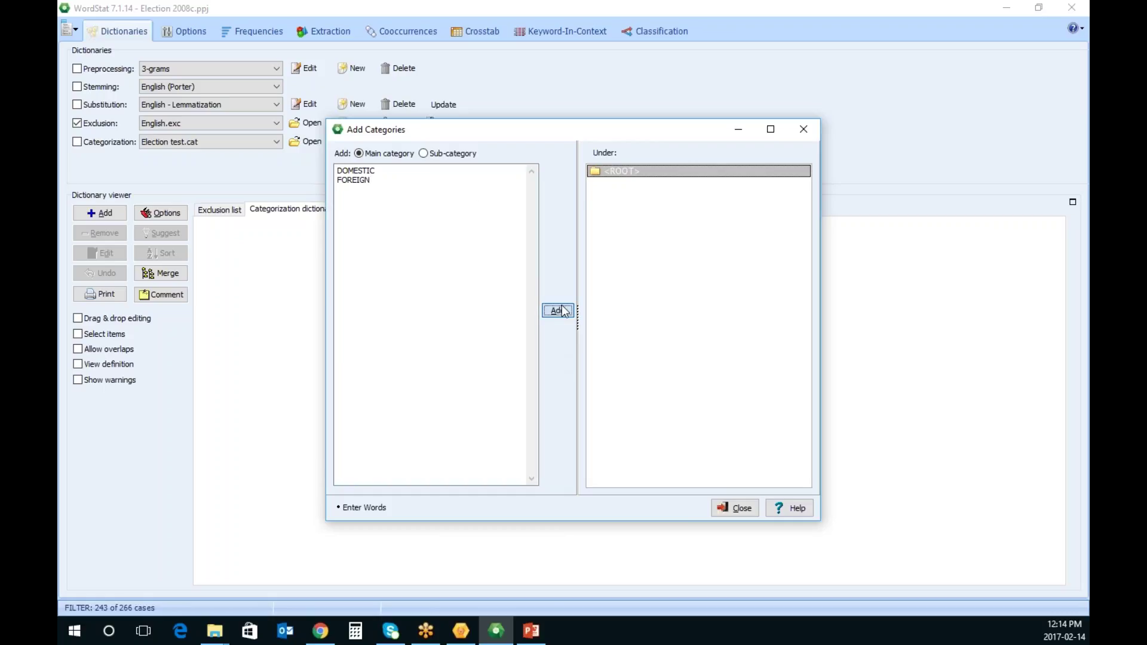
Add ECONOMY, EDUCATION and HEALTH_CARE as further main categories
click(655, 184)
click(406, 198)
text(EC)
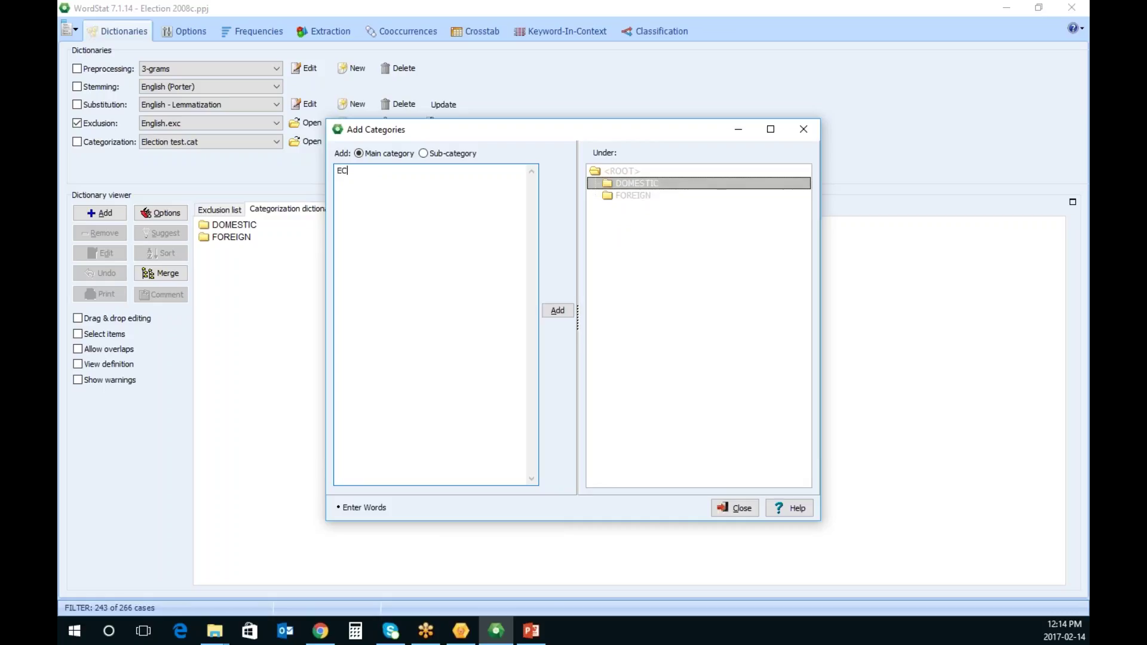
text(ONOMY)
key(Return)
text(EDUCATION)
key(Return)
text(HEALTH_CARE)
key(Return)
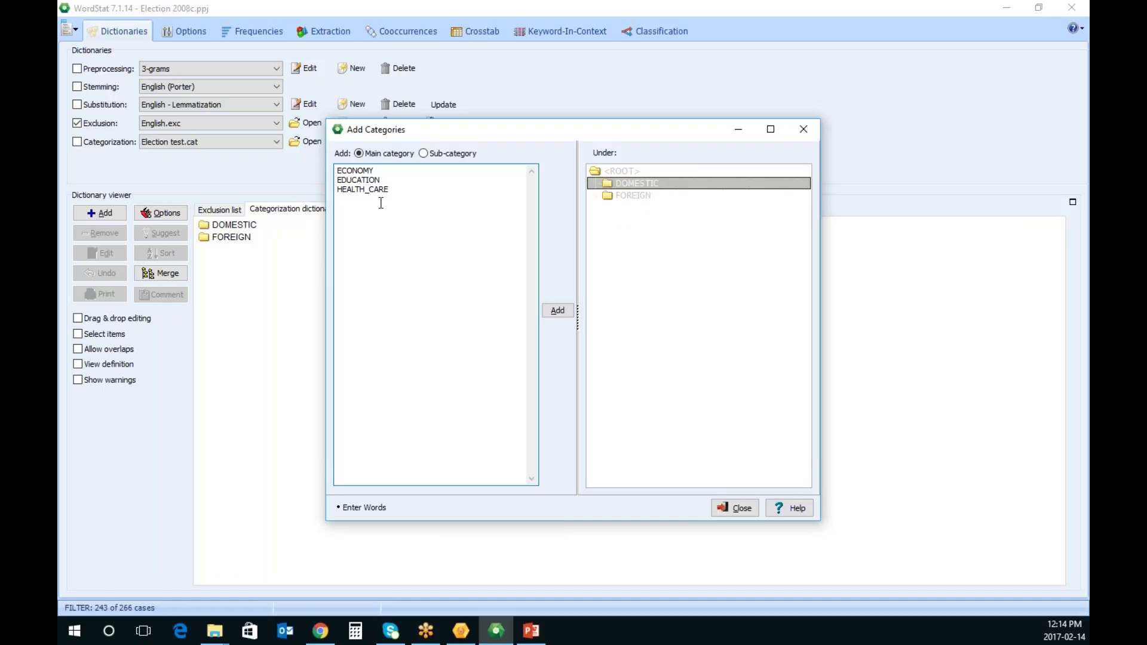
click(558, 310)
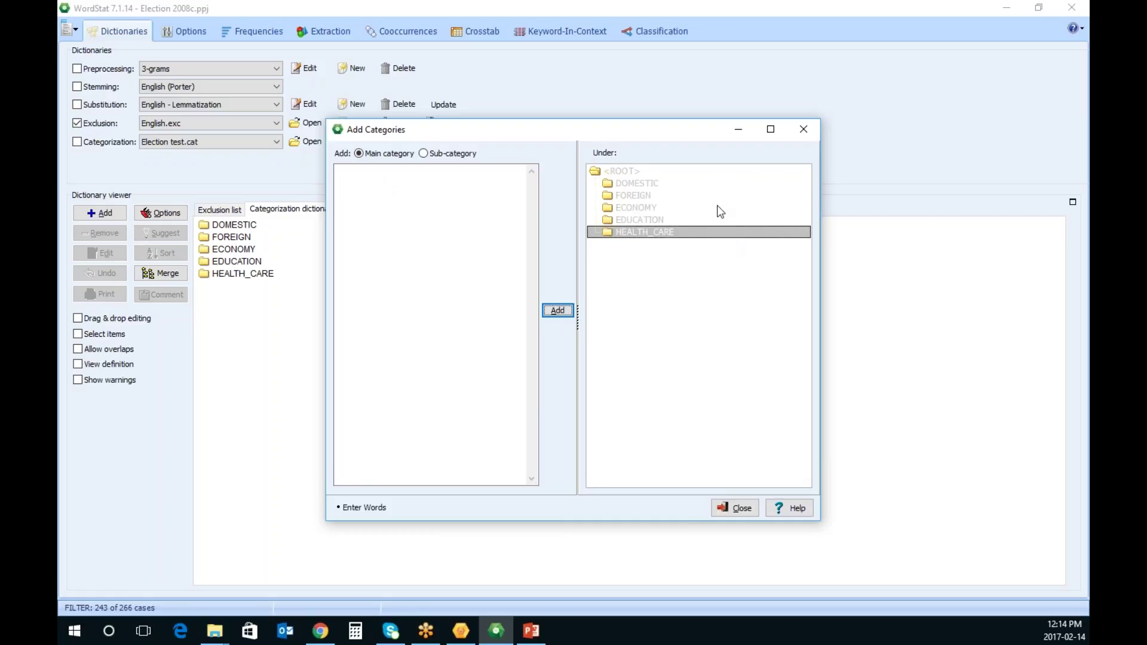
Add the sub-categories WAR_IN_IRAQ, AFGHANISTAN, ISRAEL_PALESTINE and RUSSIA under FOREIGN, and finish adding categories
click(472, 157)
click(646, 197)
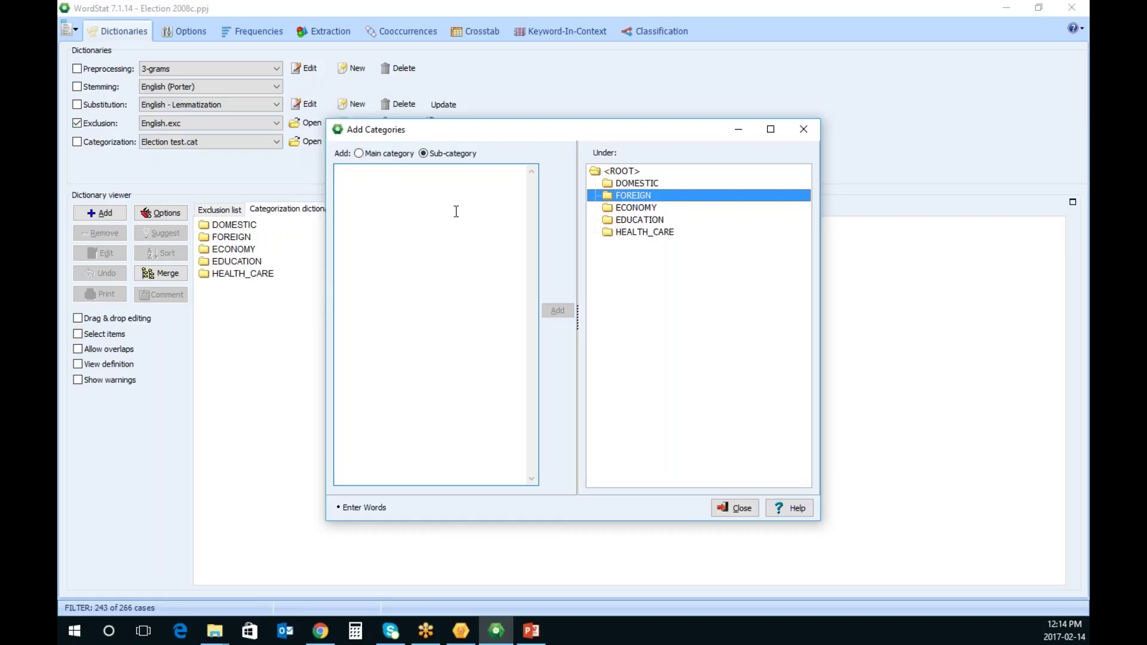
text(WAR_ON)
key(BackSpace)
key(BackSpace)
key(BackSpace)
text(_IN_IRAQ )
text(AF)
text(G)
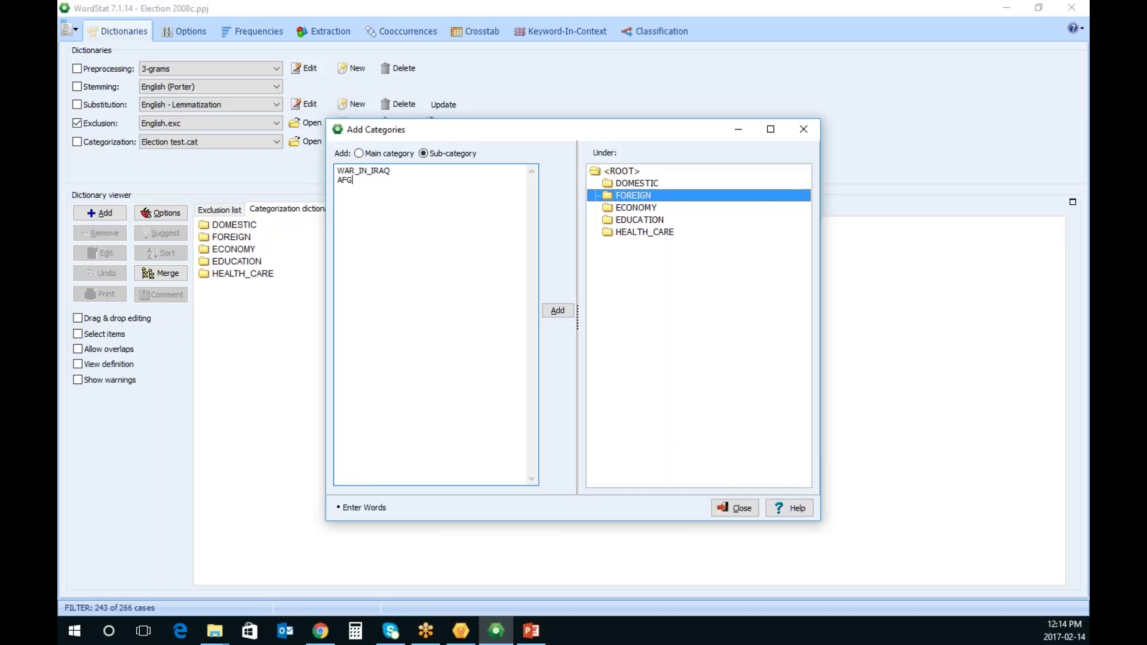
text(HANISTAN IS)
text(RAEL_)
text(PALESTINE)
text(RUSSION)
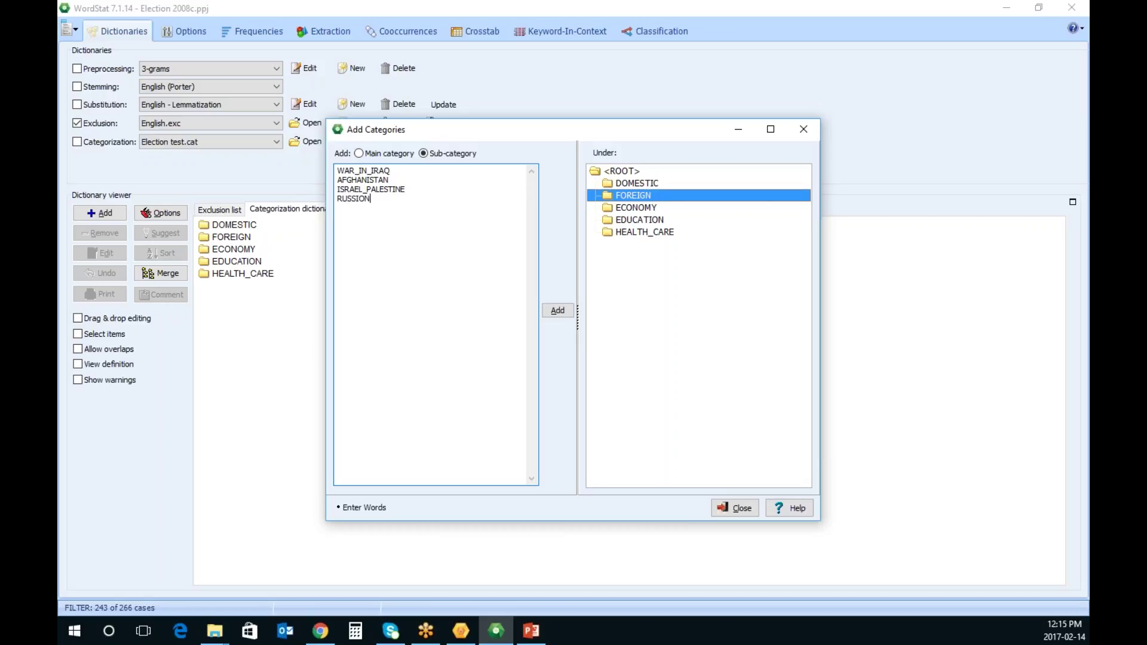
key(BackSpace)
key(BackSpace)
text(A)
click(563, 312)
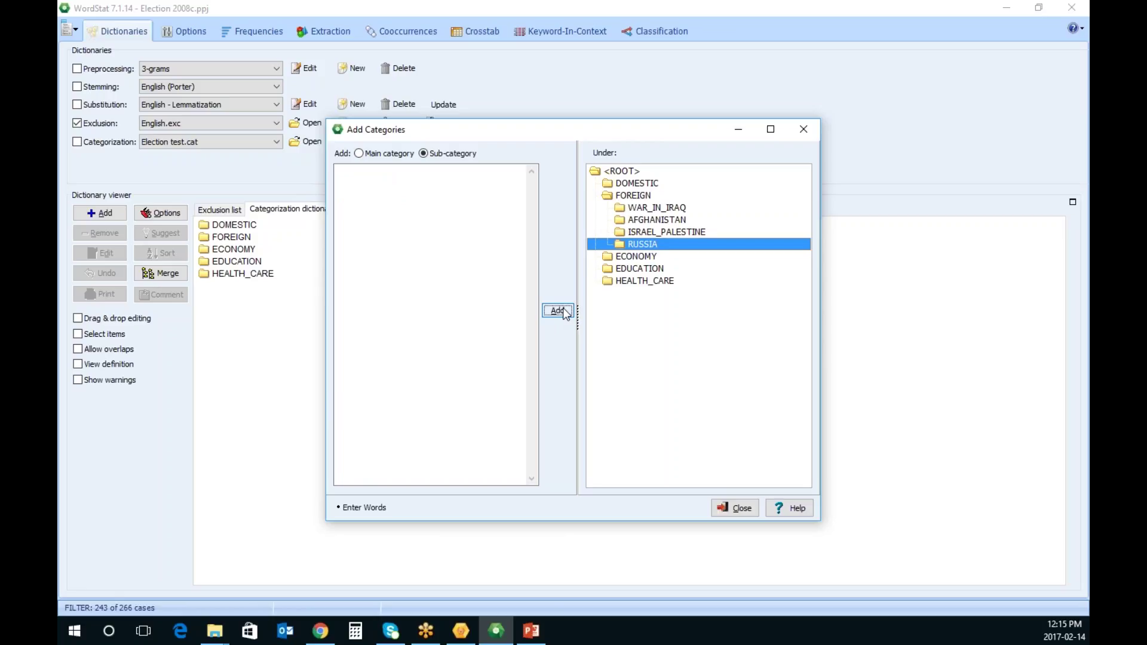
click(742, 508)
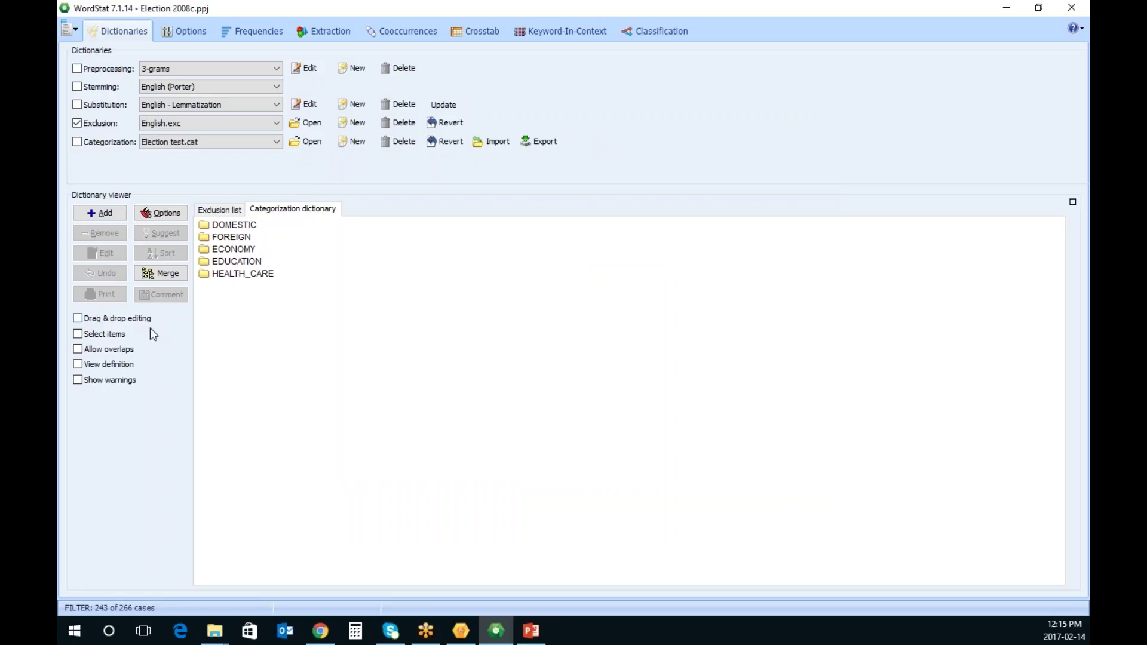
Enable the Drag & drop editing option and move HEALTH_CARE, EDUCATION and ECONOMY under the DOMESTIC category
click(83, 318)
drag(242, 276, 249, 230)
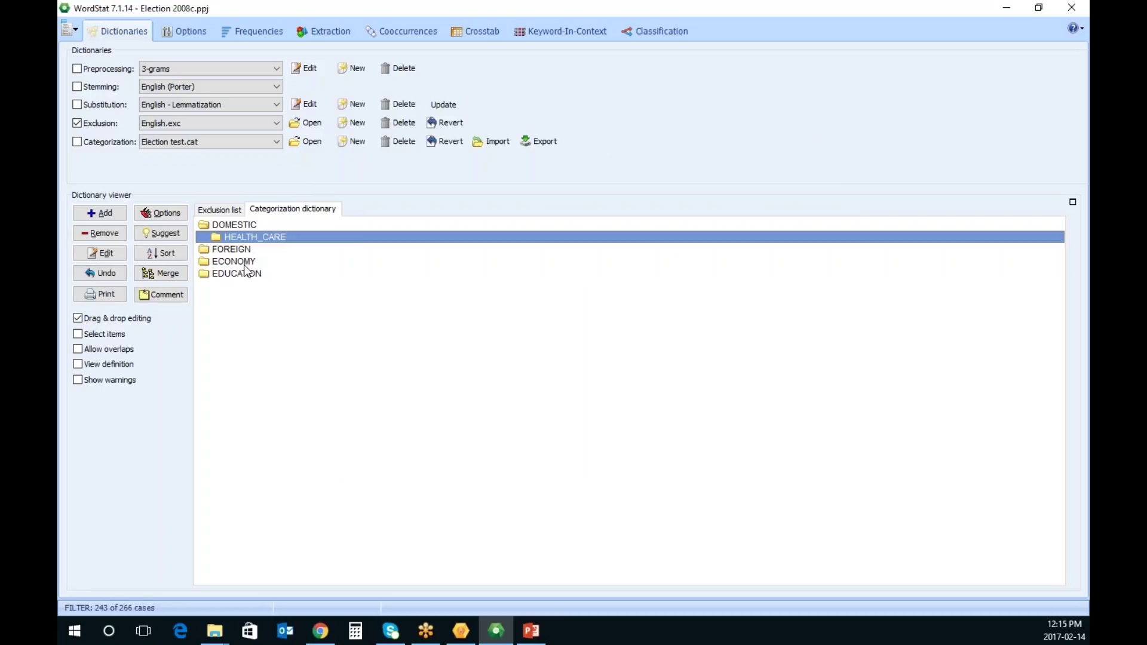
click(248, 274)
drag(246, 275, 254, 225)
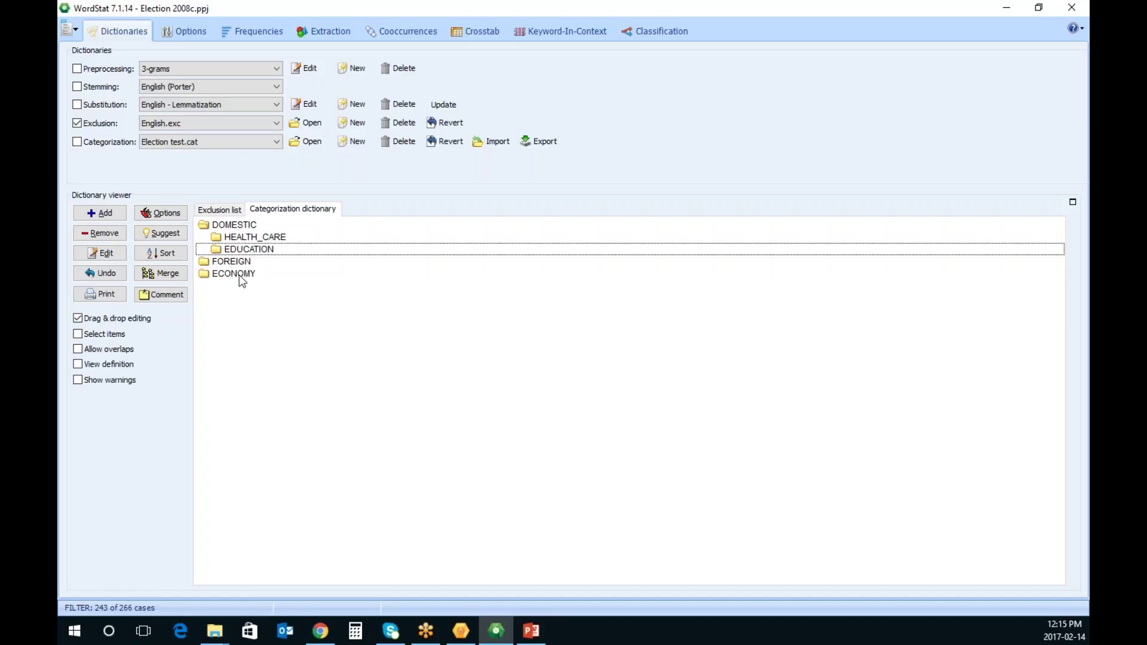
drag(244, 276, 250, 257)
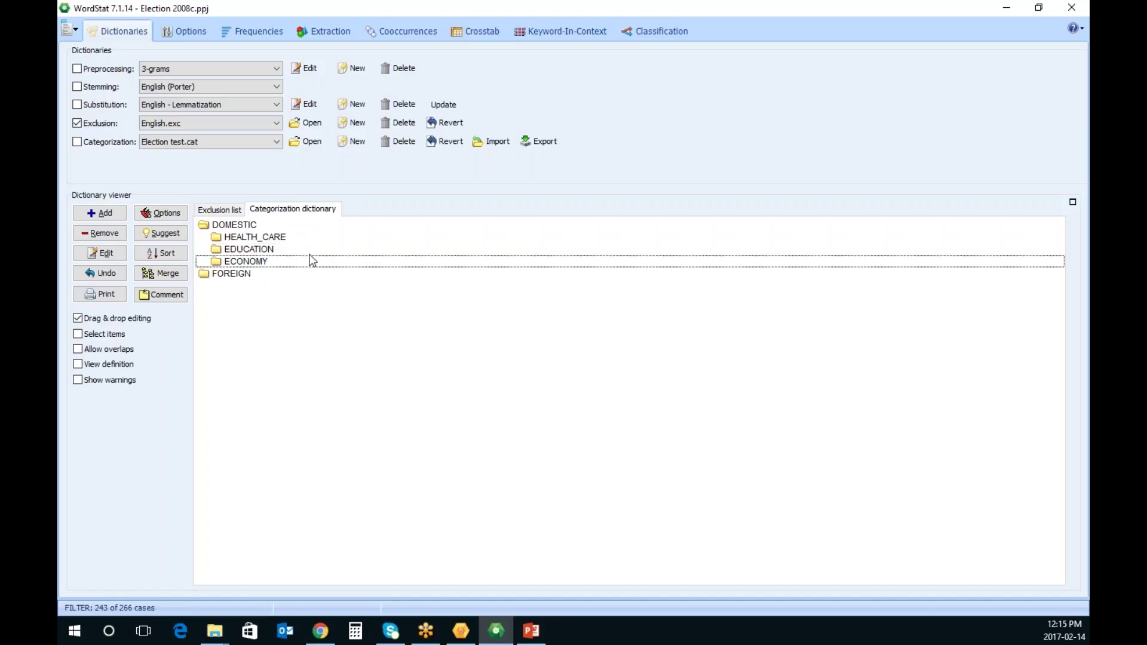
Add the words HEALTH_CARE, HEALTHCARE, DOCTOR, DOCTOR* and PATIENTS to the HEALTH_CARE category with weight 1
click(278, 237)
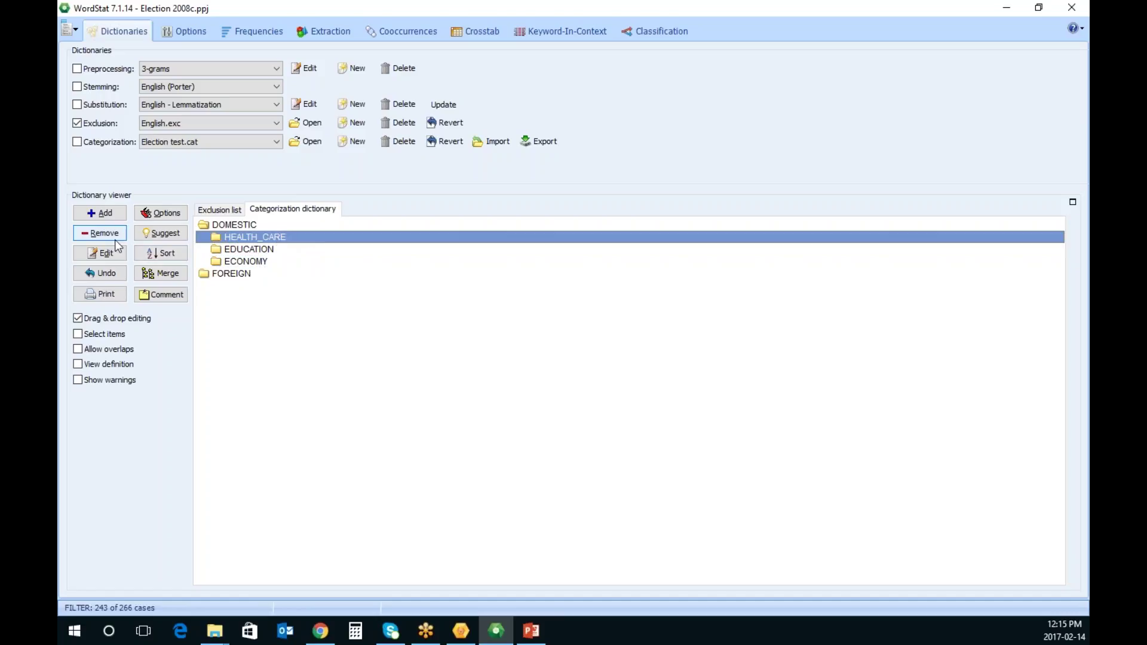
click(110, 214)
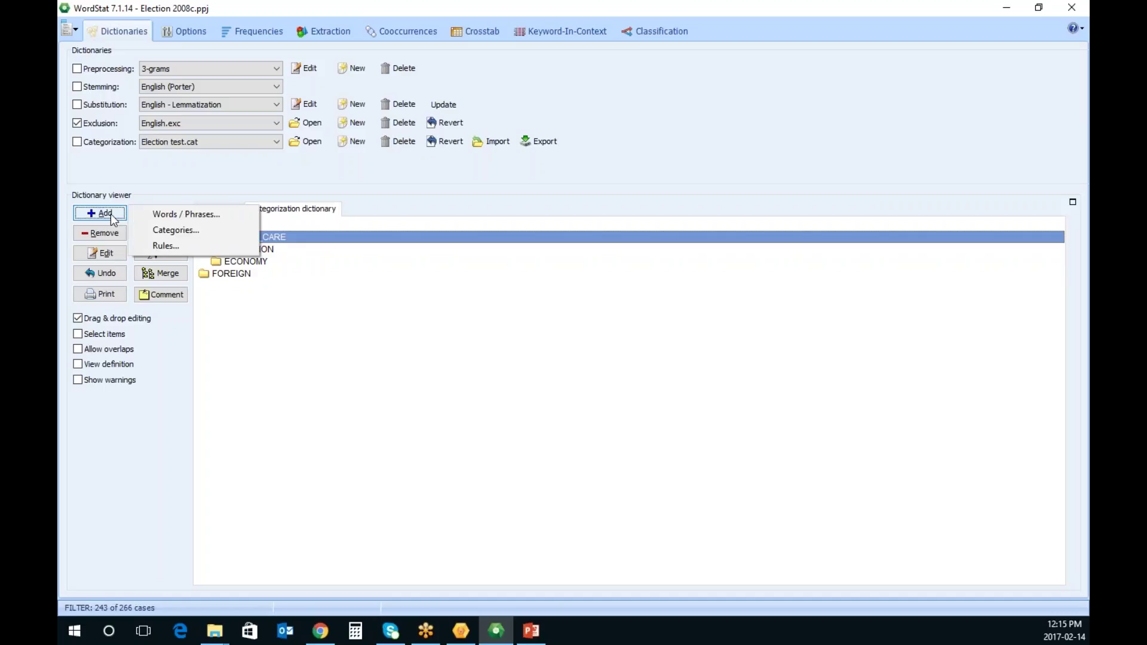
click(193, 216)
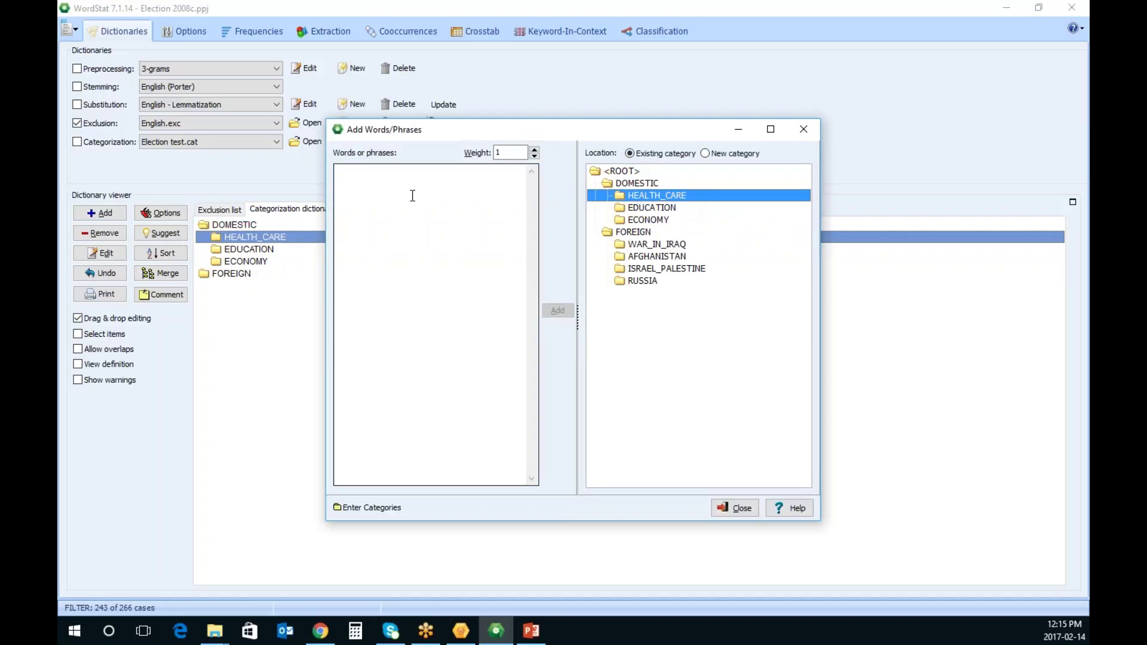
text(HEALTH_CARE)
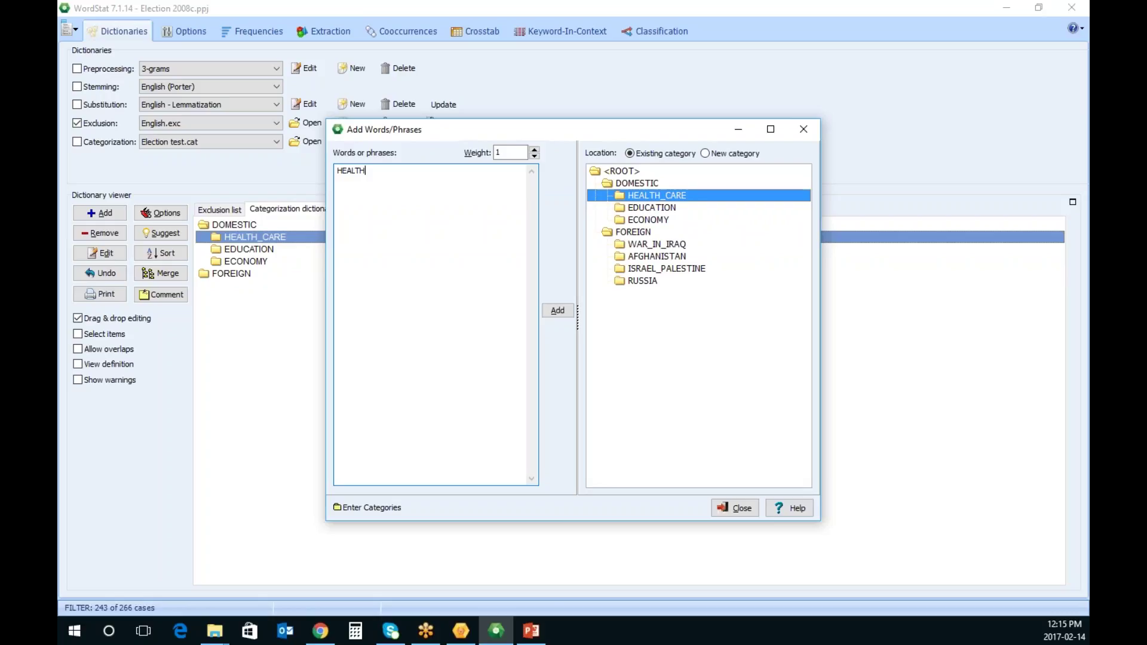
key(Return)
text(HEALTHCARE)
key(Return)
text(DOCUT)
key(BackSpace)
key(BackSpace)
text(TOR DO)
key(BackSpace)
key(BackSpace)
text(DOCTOR*)
key(Return)
text(PA)
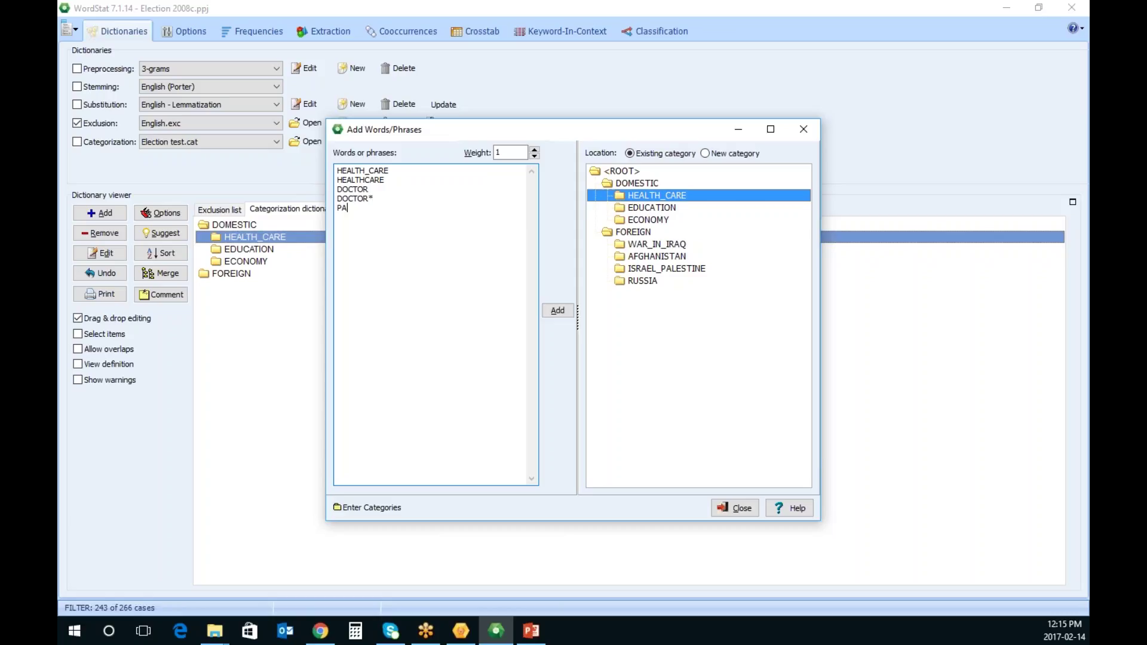
text(TIENT)
text(S)
click(555, 310)
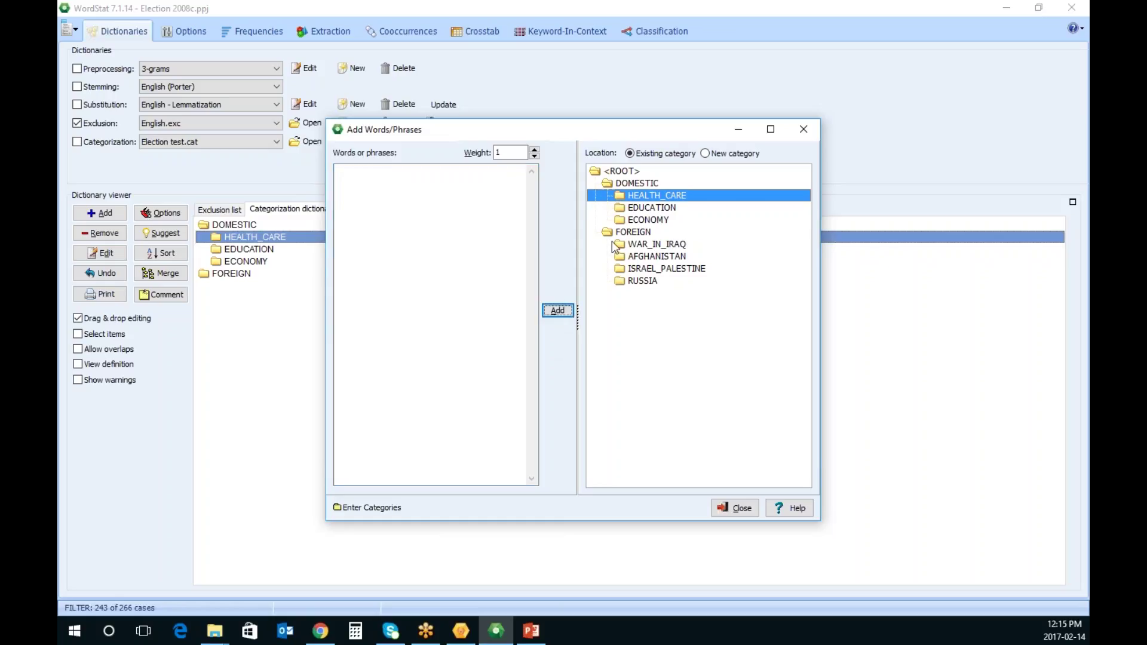
Add the words SCHOOL*, TEACHER*, STUDENT* and UNIVERSIT* to the EDUCATION category, and finish adding words
click(644, 210)
click(468, 177)
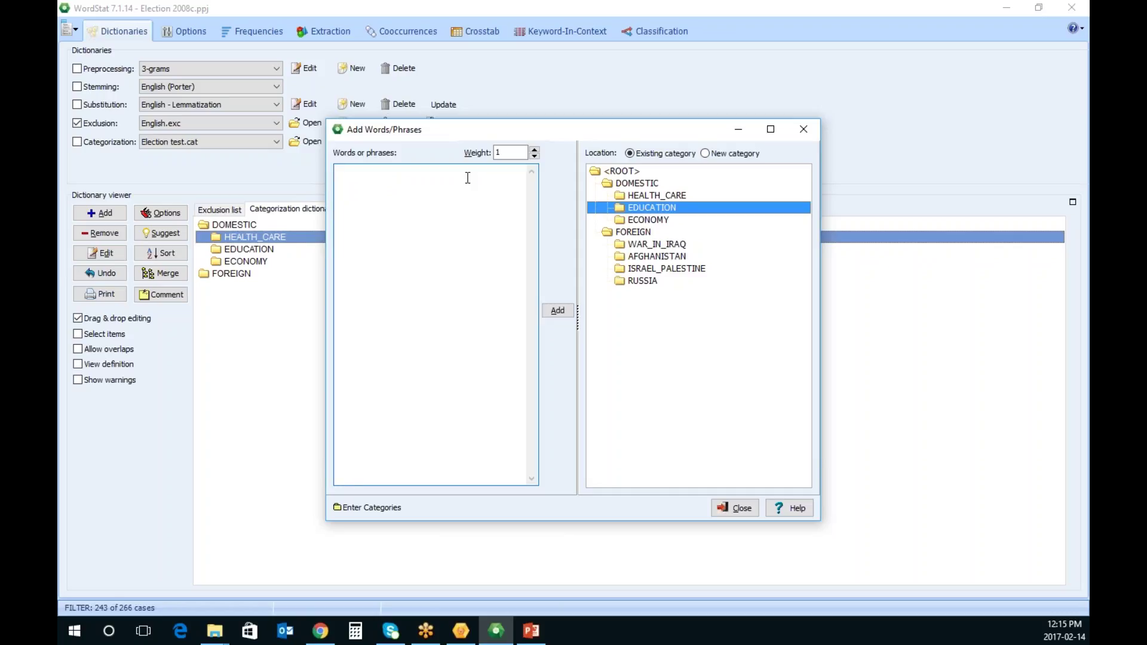
text(SCHOOLS)
key(BackSpace)
text(*)
key(Return)
text(TEACHER*STUDENT*)
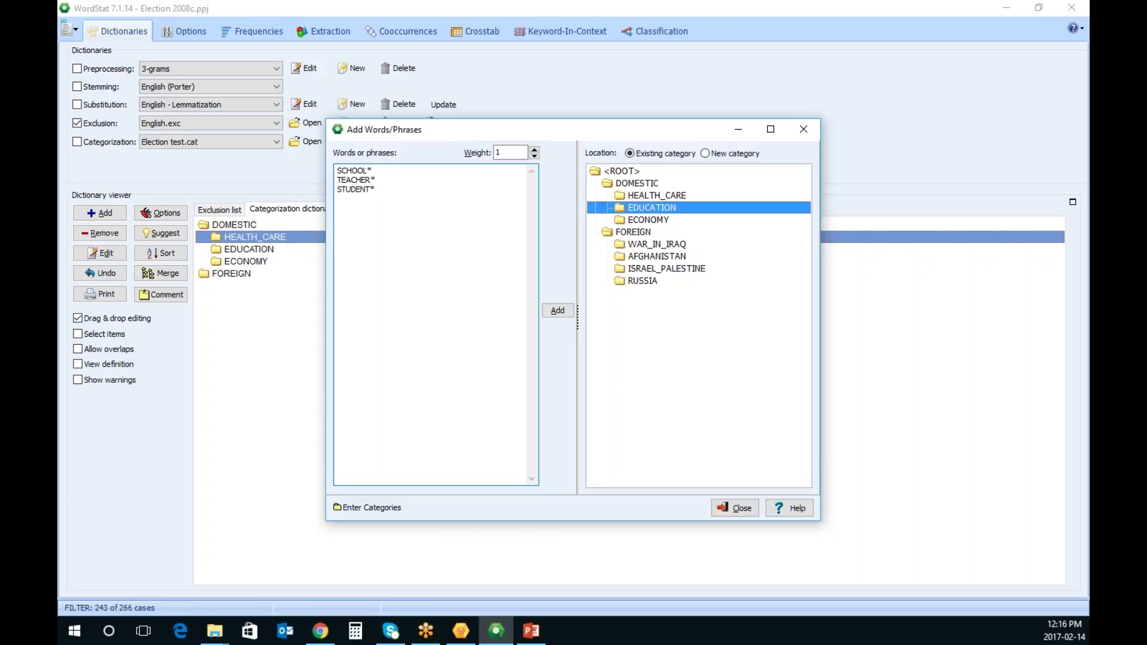
text(UNIVERSIT**)
key(Return)
click(556, 310)
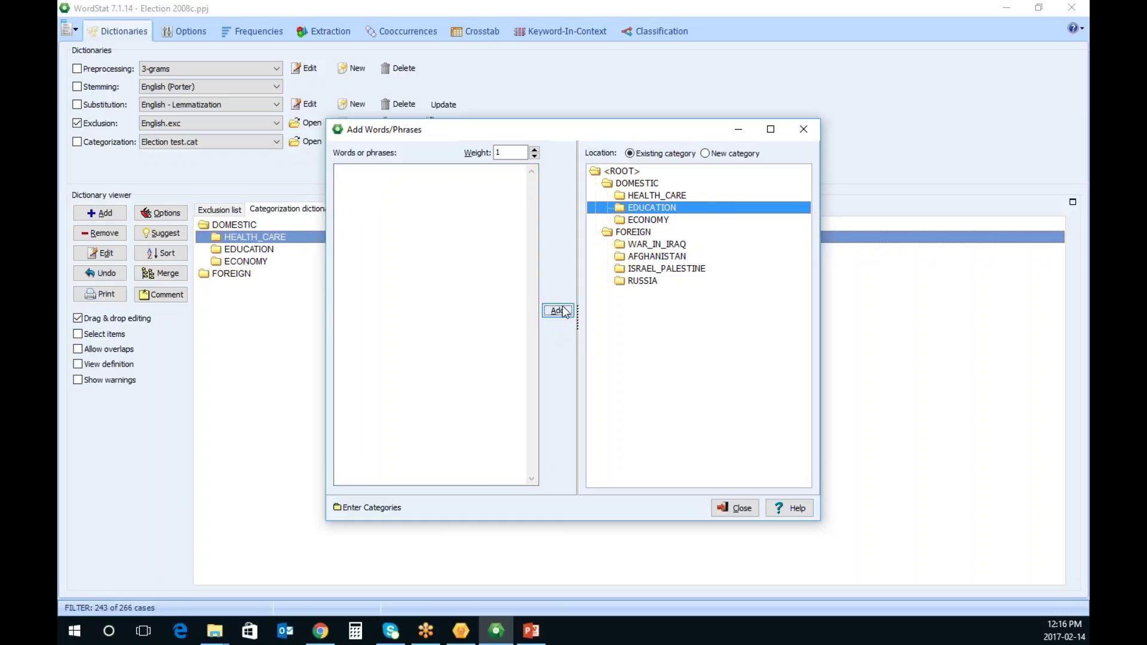
click(752, 507)
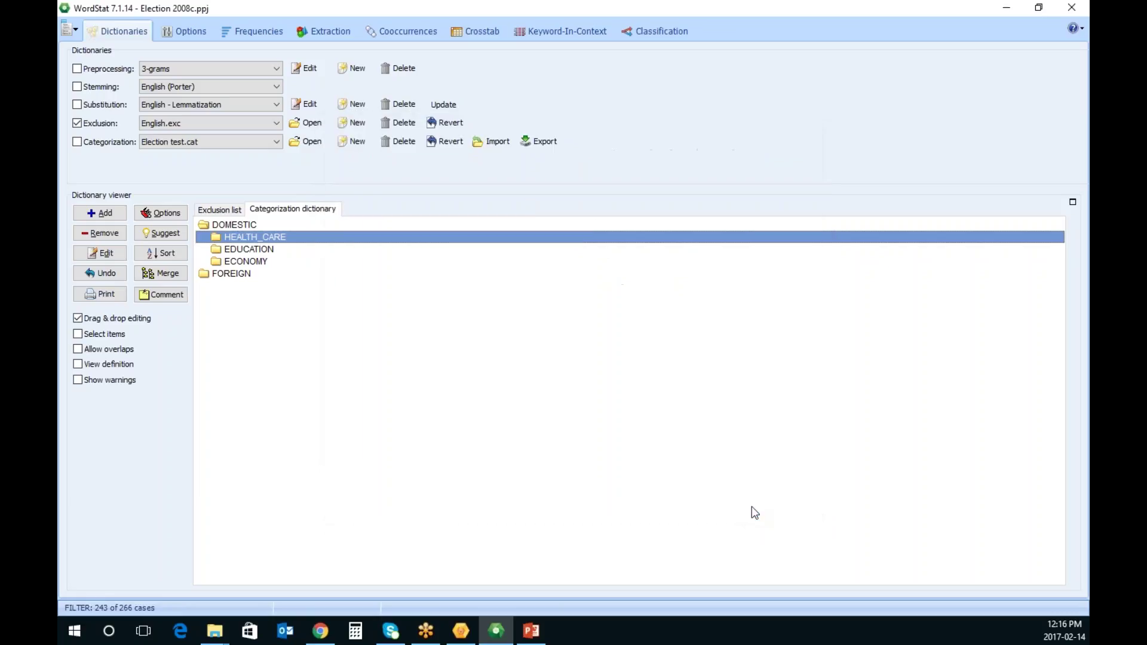
Assign the word ECONOMY from the frequency list to the ECONOMY category under DOMESTIC
click(254, 33)
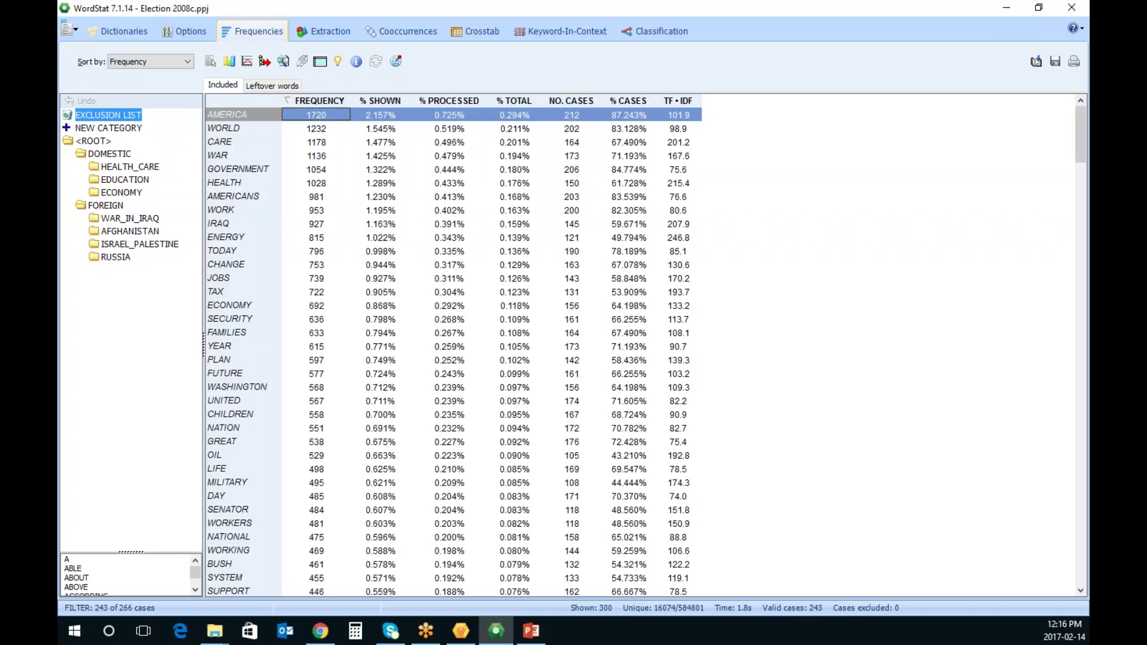
click(232, 305)
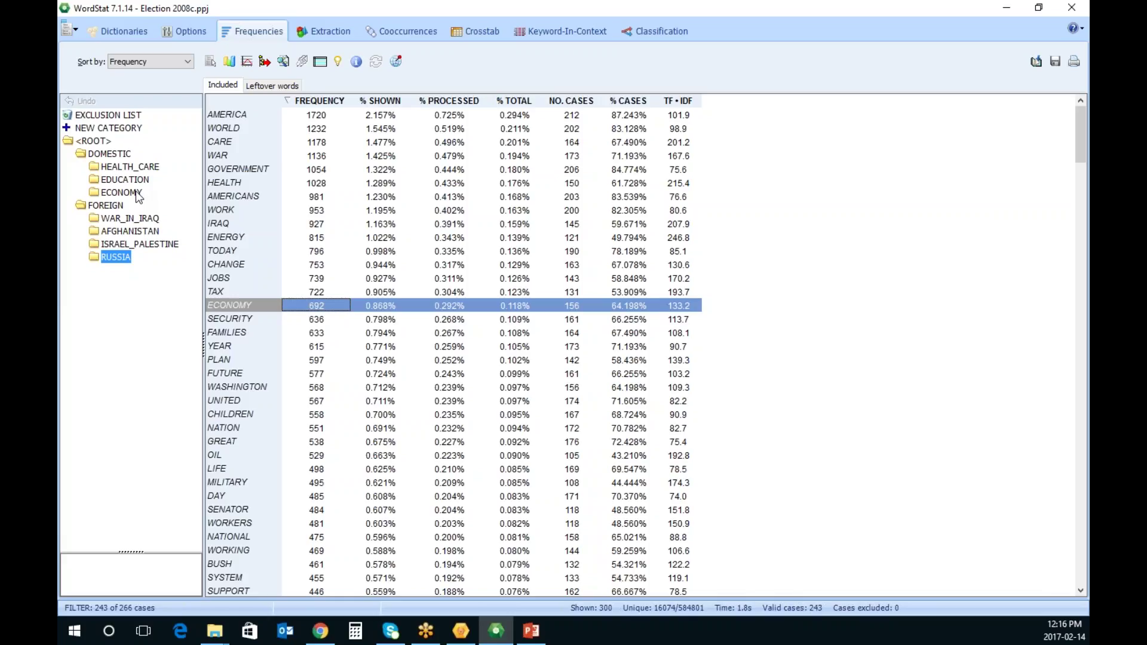
drag(269, 302, 175, 192)
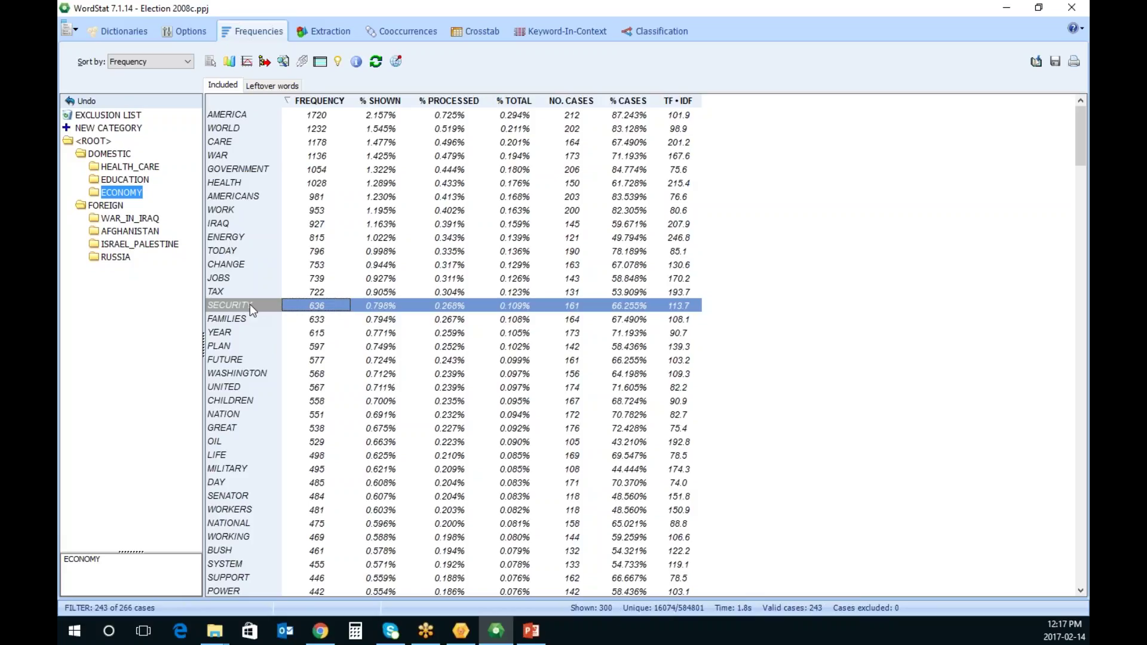
Assign the word SECURITY from the frequency list to a new category named SECURITY under the root, and display that category's words
drag(250, 304, 142, 132)
text(S)
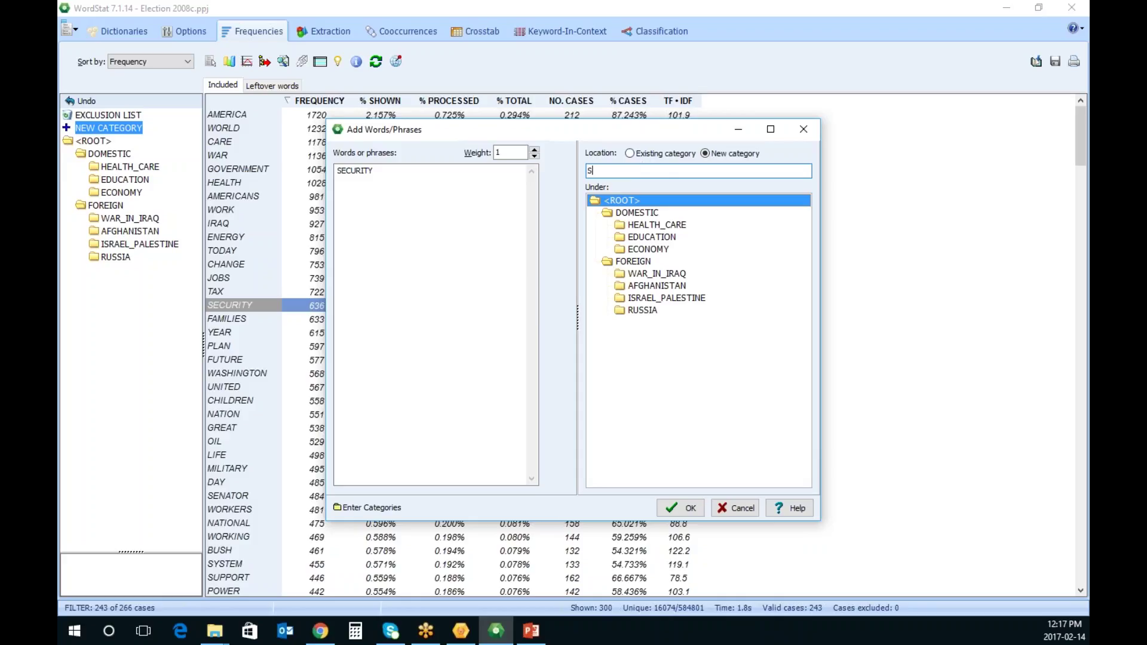
text(ECIROTU)
key(BackSpace)
key(BackSpace)
key(BackSpace)
key(BackSpace)
key(BackSpace)
text(URITY)
click(682, 508)
click(117, 266)
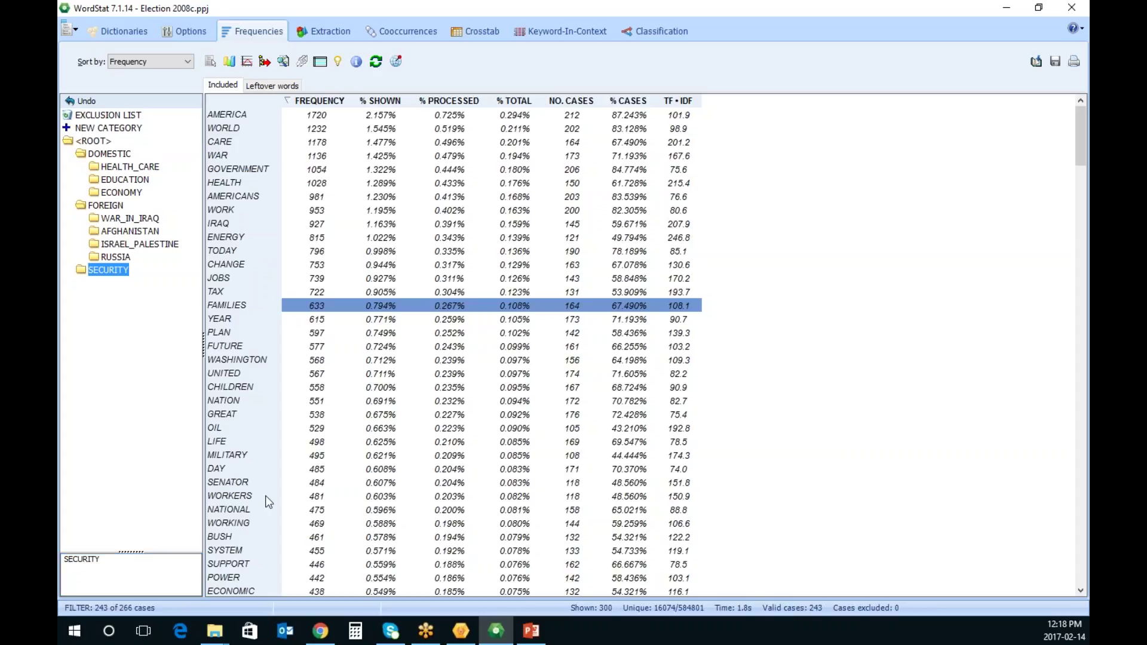
Search the speeches for phrases of 2 to 7 words with a minimum frequency of 6
click(233, 183)
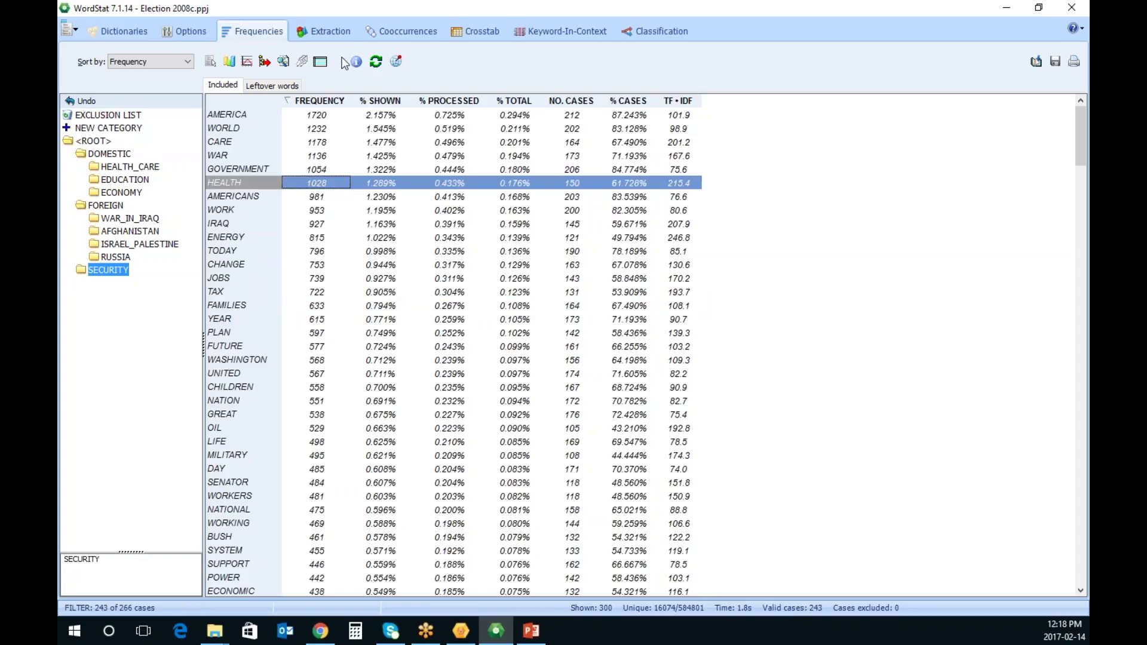
click(339, 33)
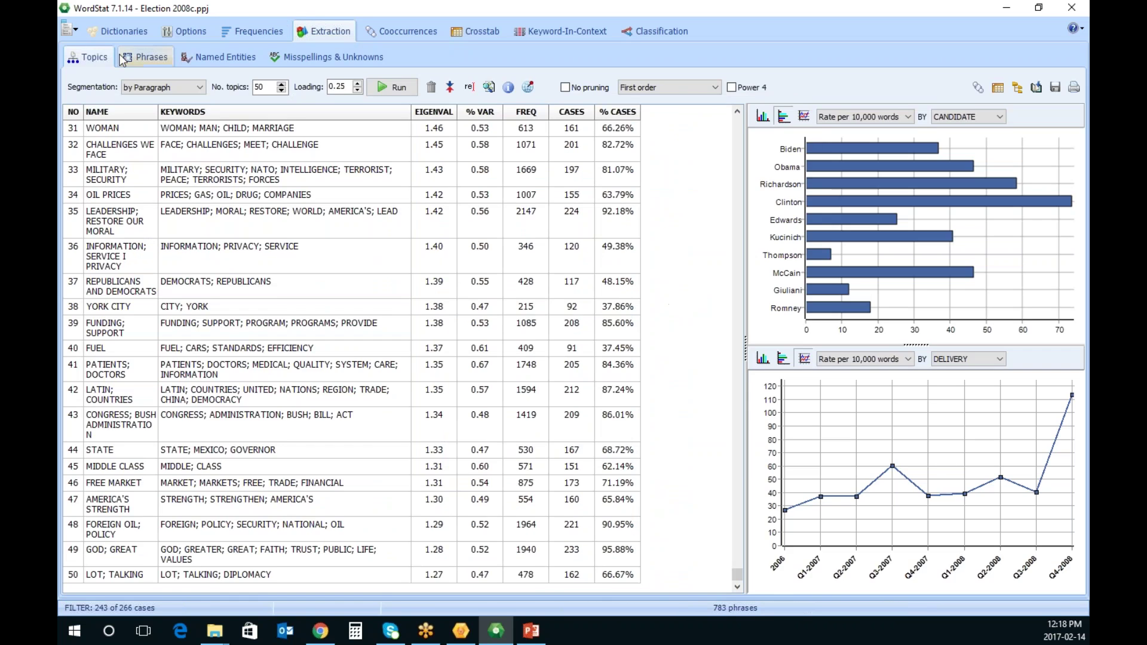
click(147, 57)
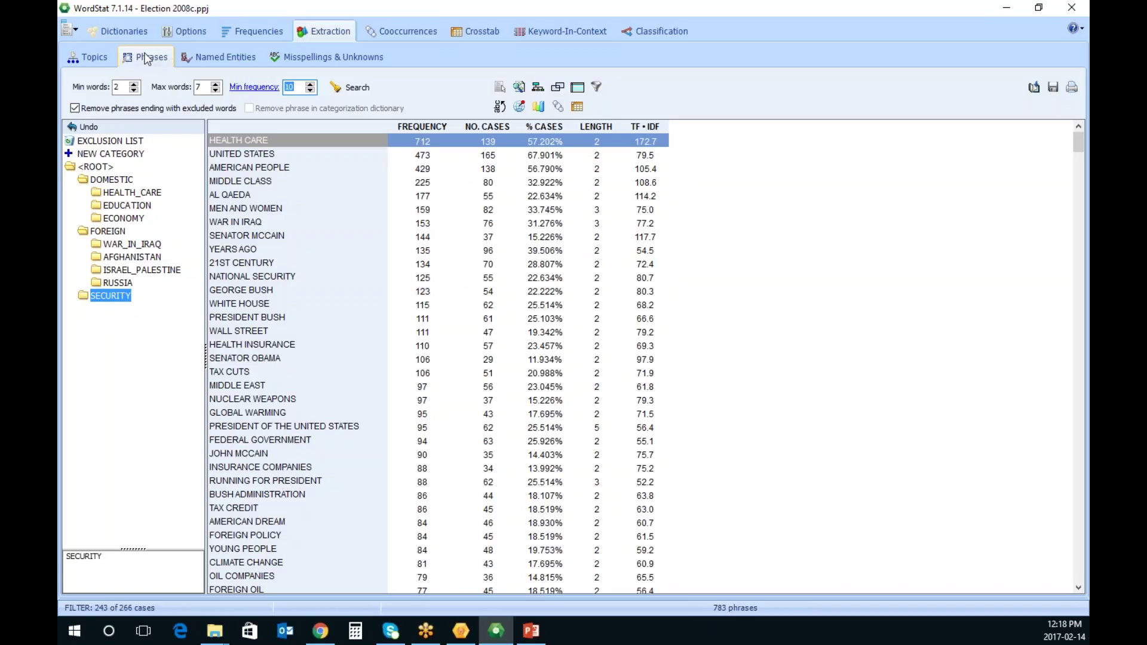
click(119, 87)
click(199, 87)
text(6)
click(351, 87)
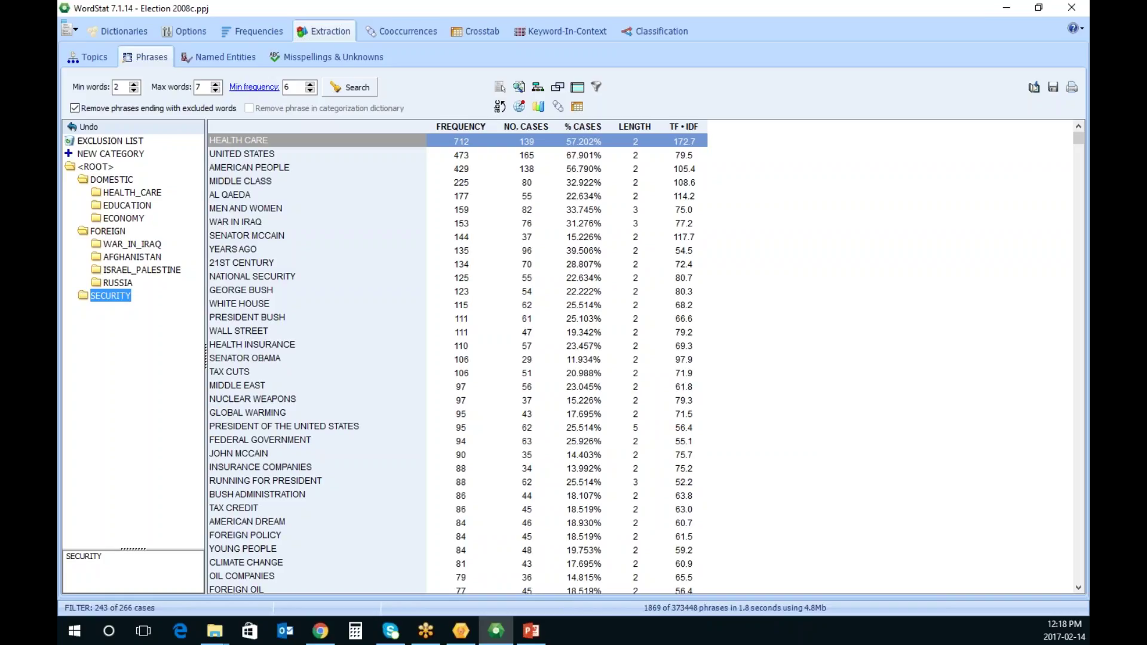
Assign the phrase AL QAEDA to the AFGHANISTAN category and WAR IN IRAQ to the WAR_IN_IRAQ category
click(284, 187)
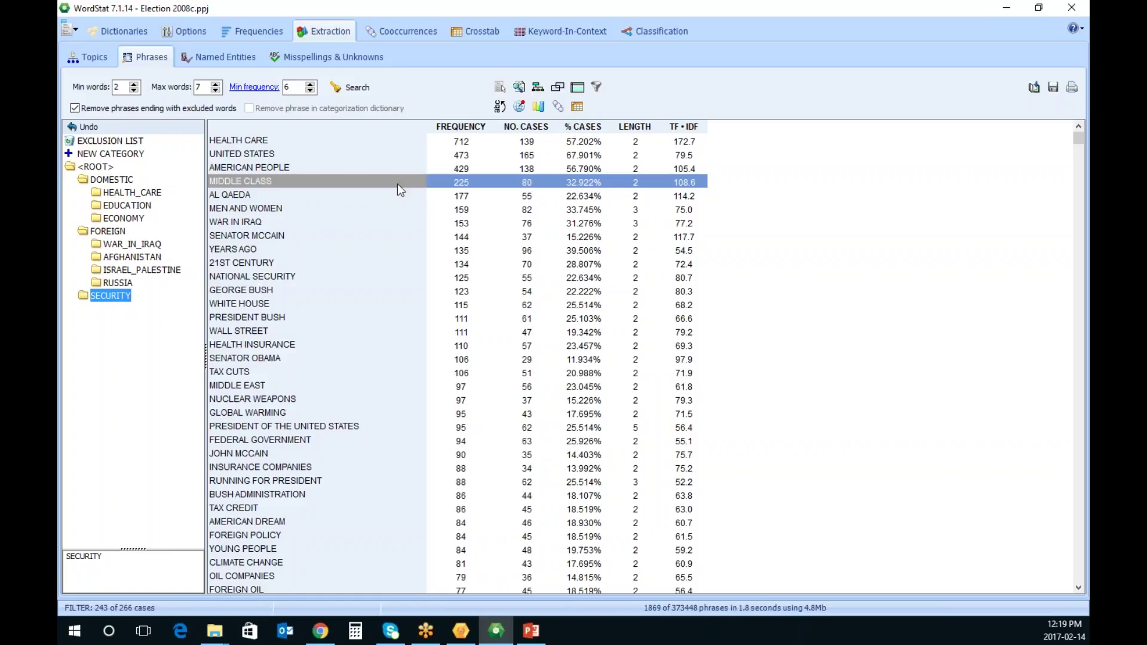
drag(237, 196, 150, 263)
drag(237, 208, 149, 252)
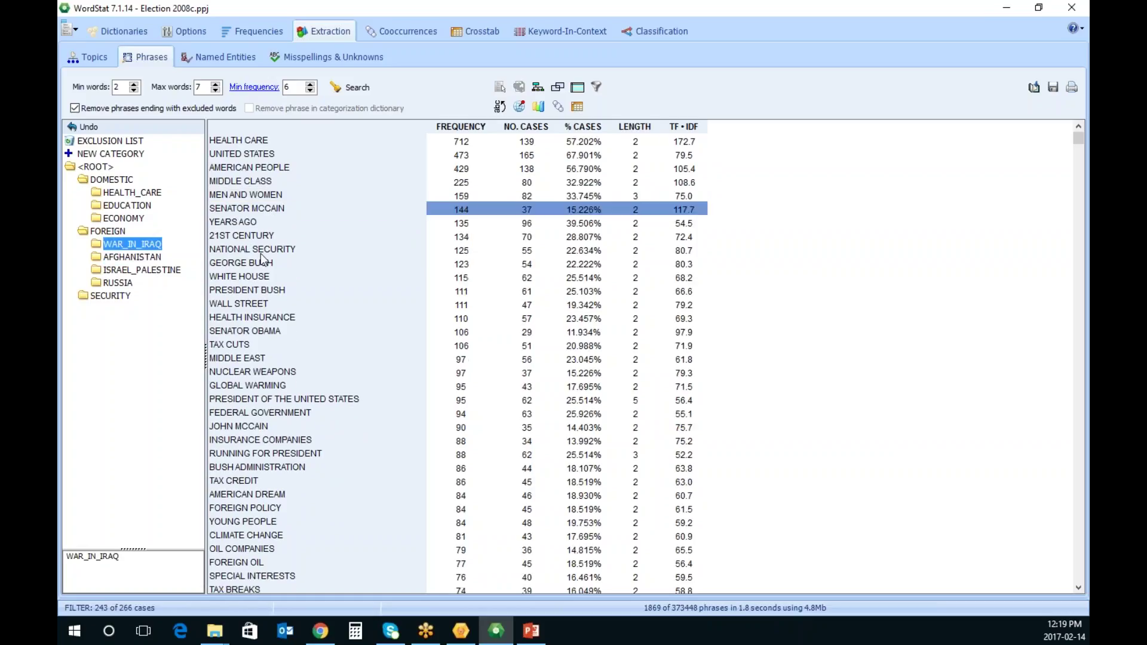
Assign the phrase NATIONAL SECURITY to the SECURITY category and WALL STREET to the ECONOMY category
click(261, 251)
drag(259, 249, 128, 300)
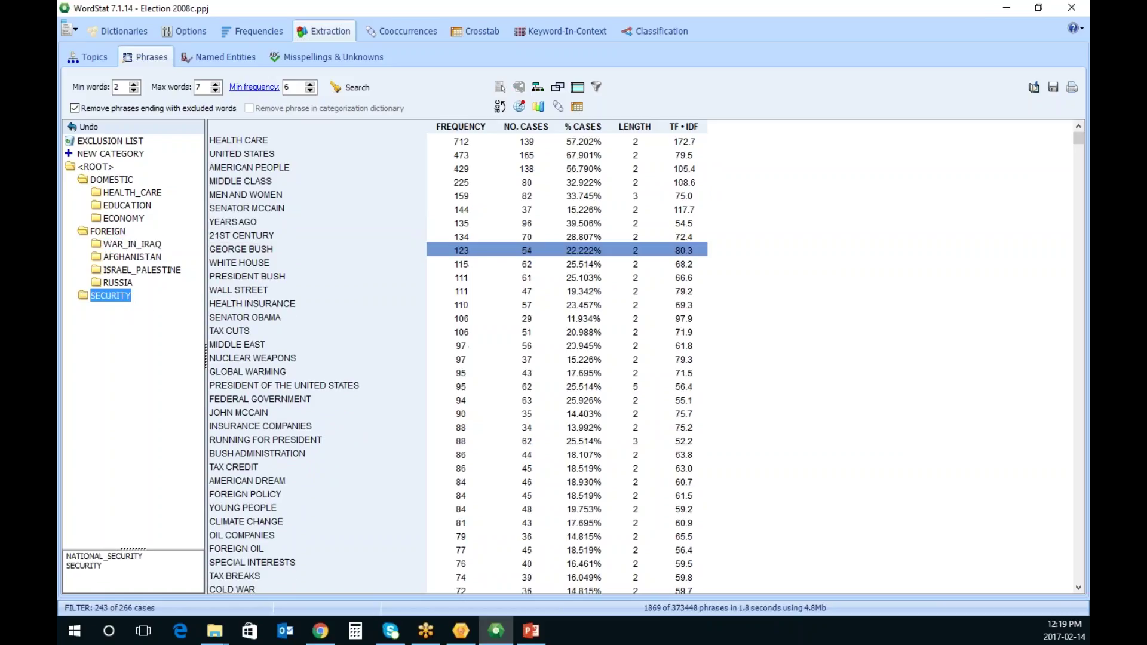
click(249, 291)
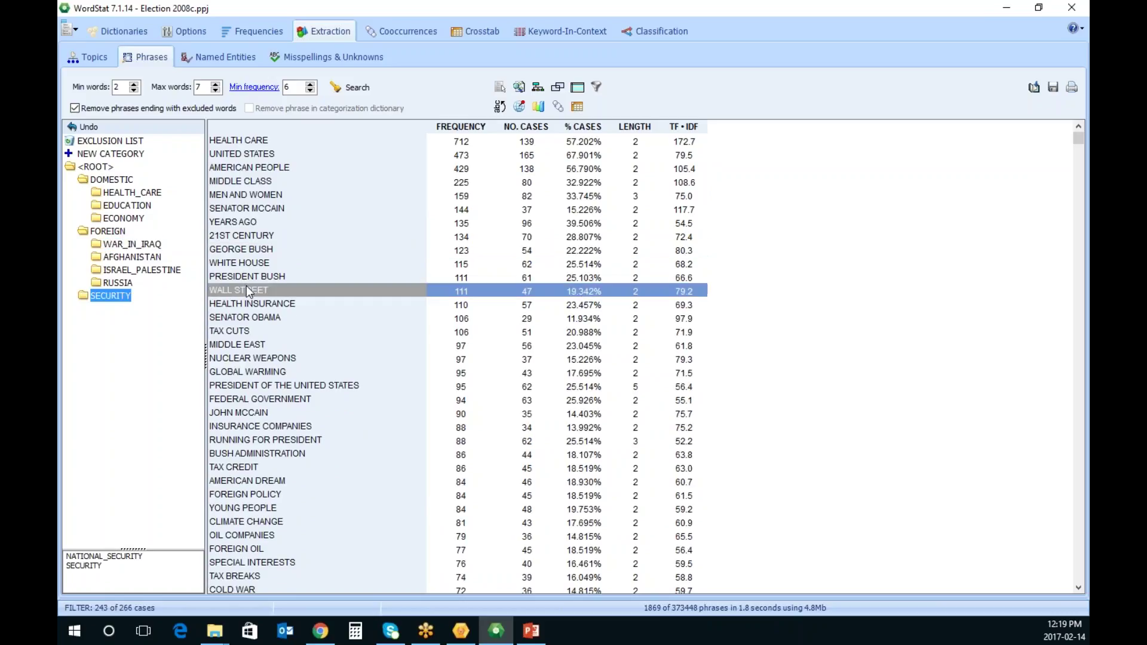
drag(248, 287, 156, 219)
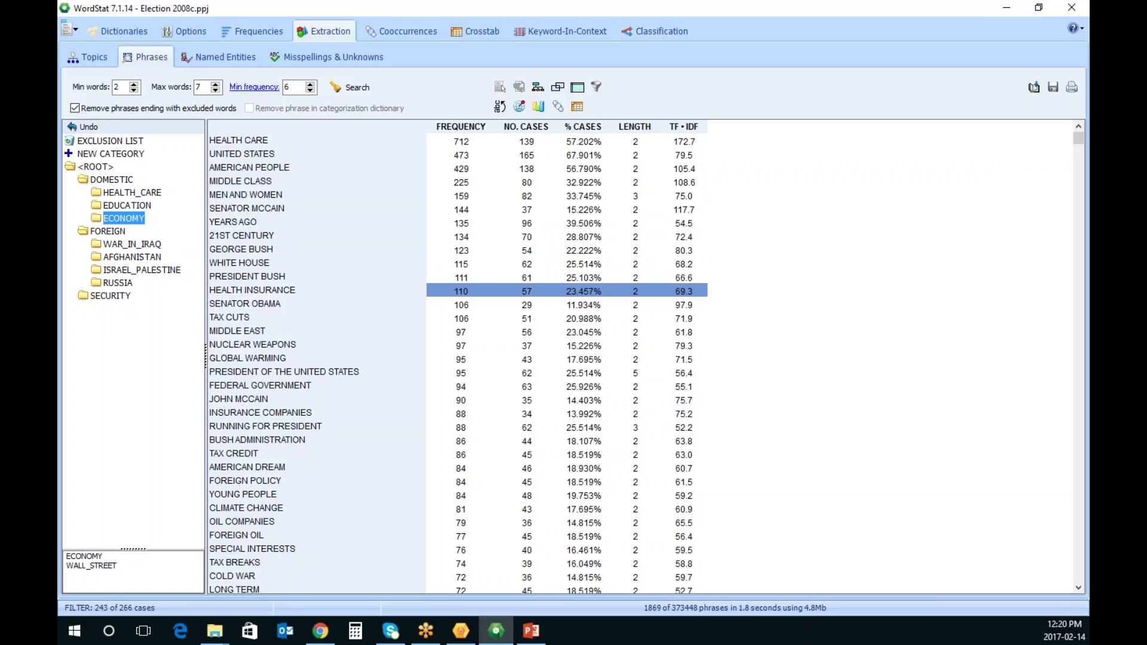
Display the phrases that contain or overlap HEALTH CARE, and widen the overlap list to show them in full
key(alt+Tab)
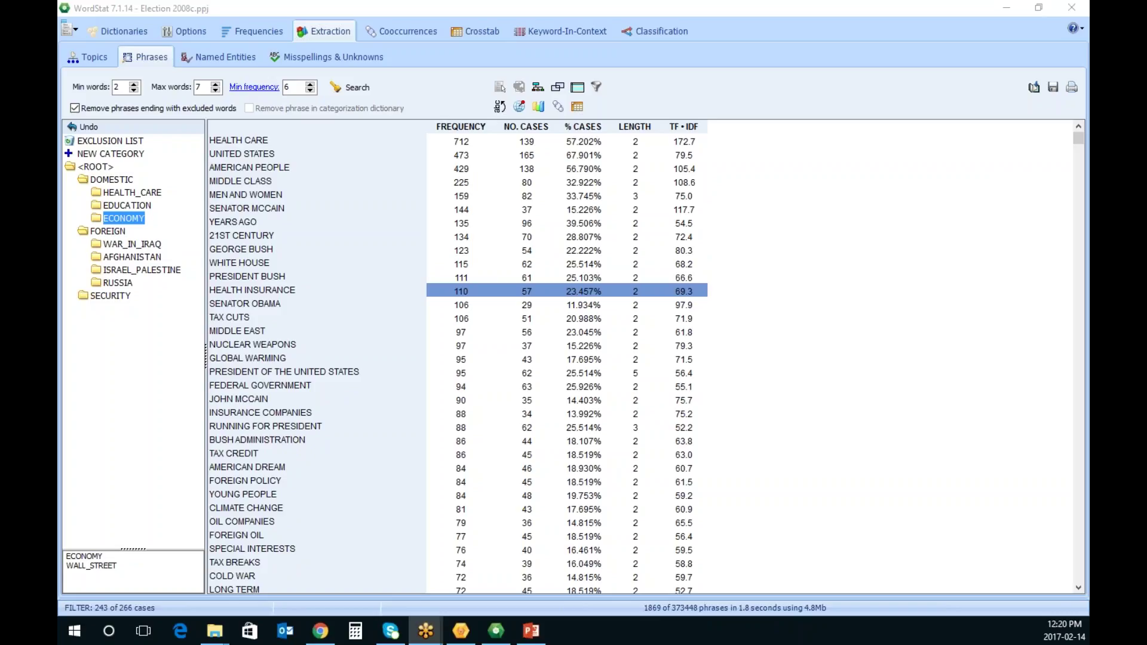
click(454, 142)
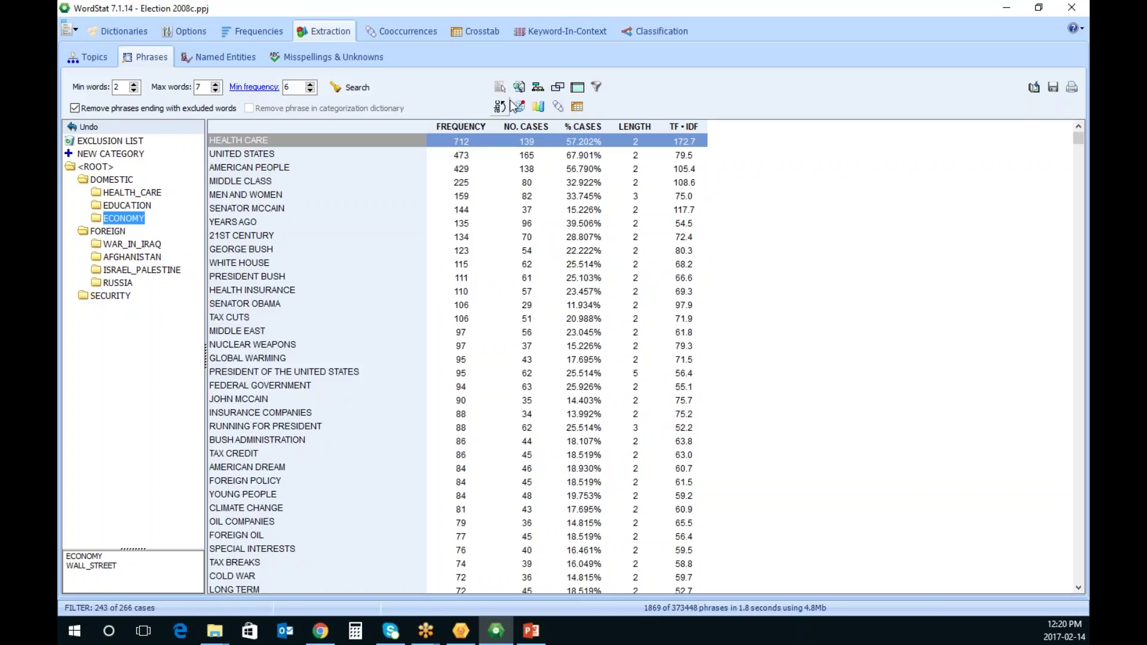
click(558, 88)
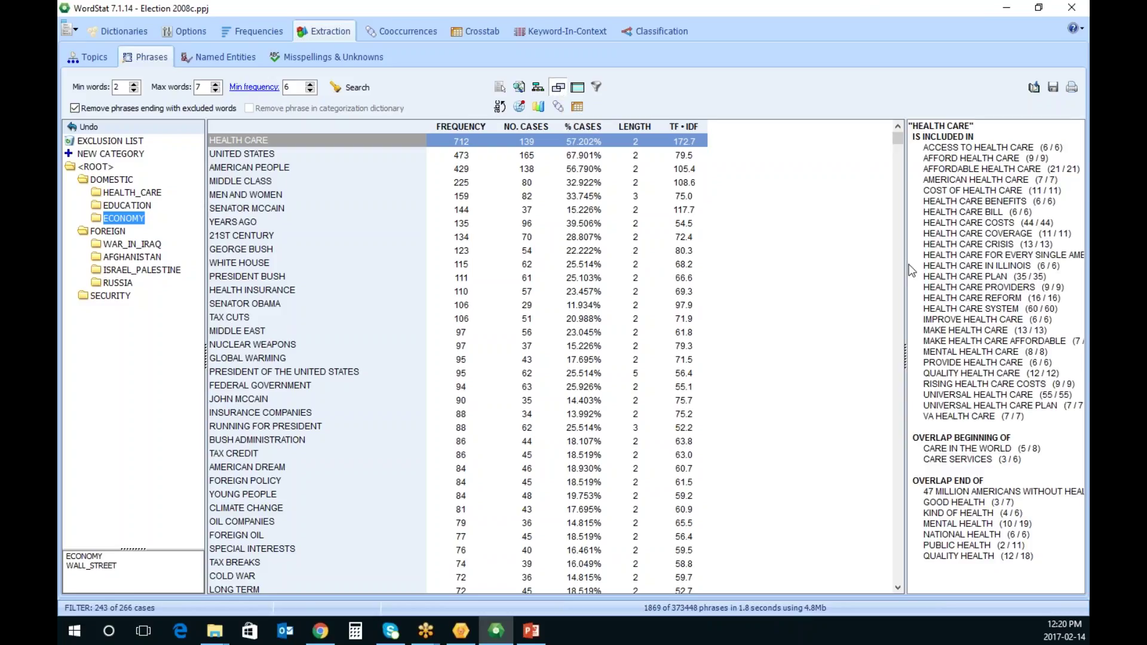
drag(907, 270, 822, 282)
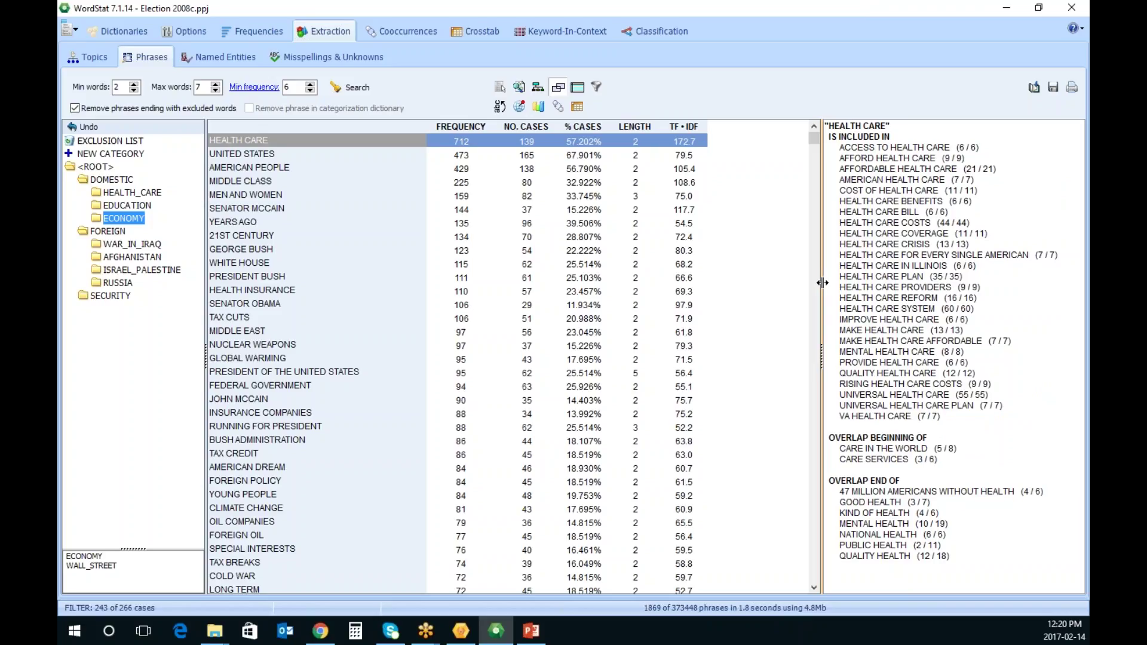
Send ACCESS TO, AFFORD, AFFORDABLE and COST OF HEALTH CARE, HEALTH CARE COSTS and MAKE HEALTH CARE AFFORDABLE to the categorization dictionary's add dialog
click(905, 148)
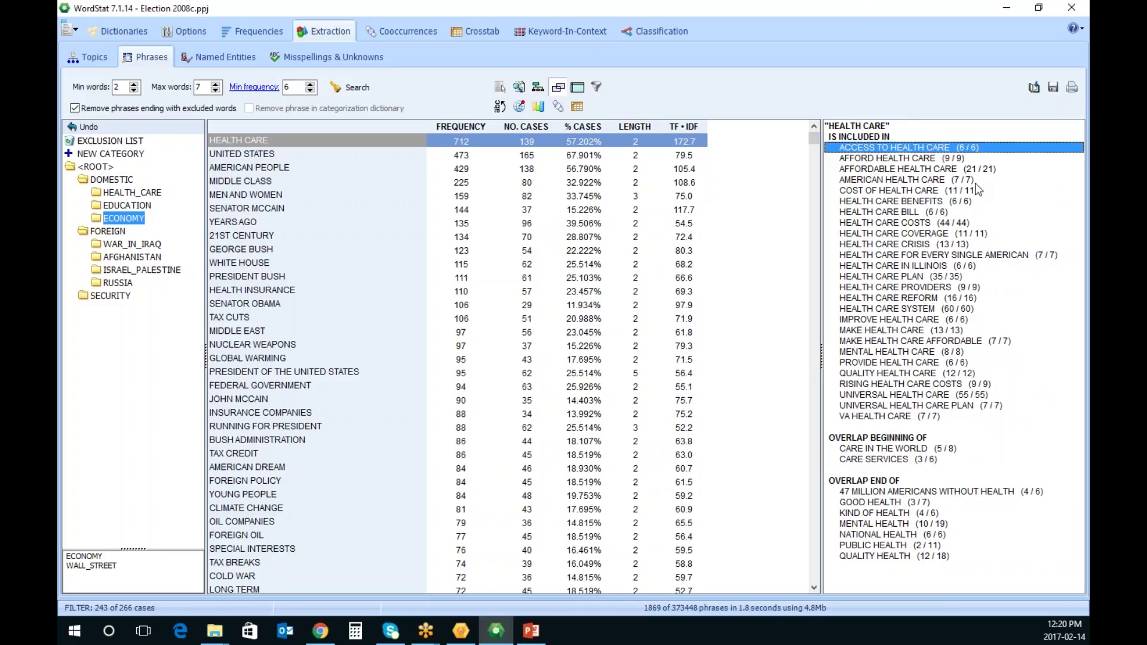
shift+click(893, 171)
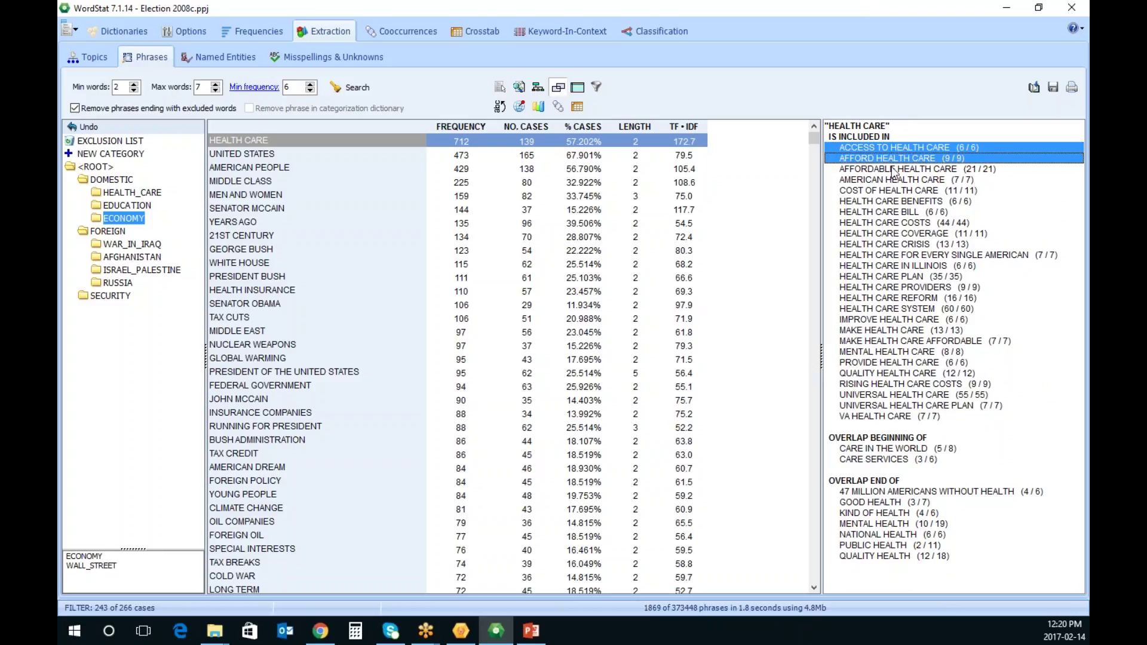
ctrl+click(922, 191)
ctrl+click(924, 224)
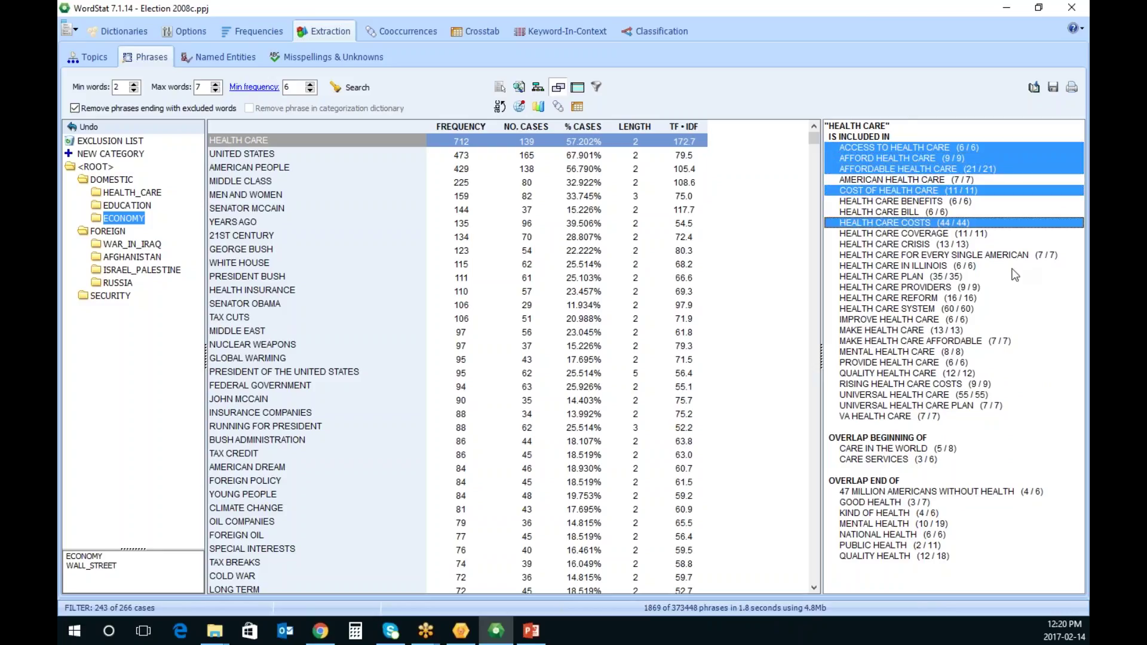
ctrl+click(948, 225)
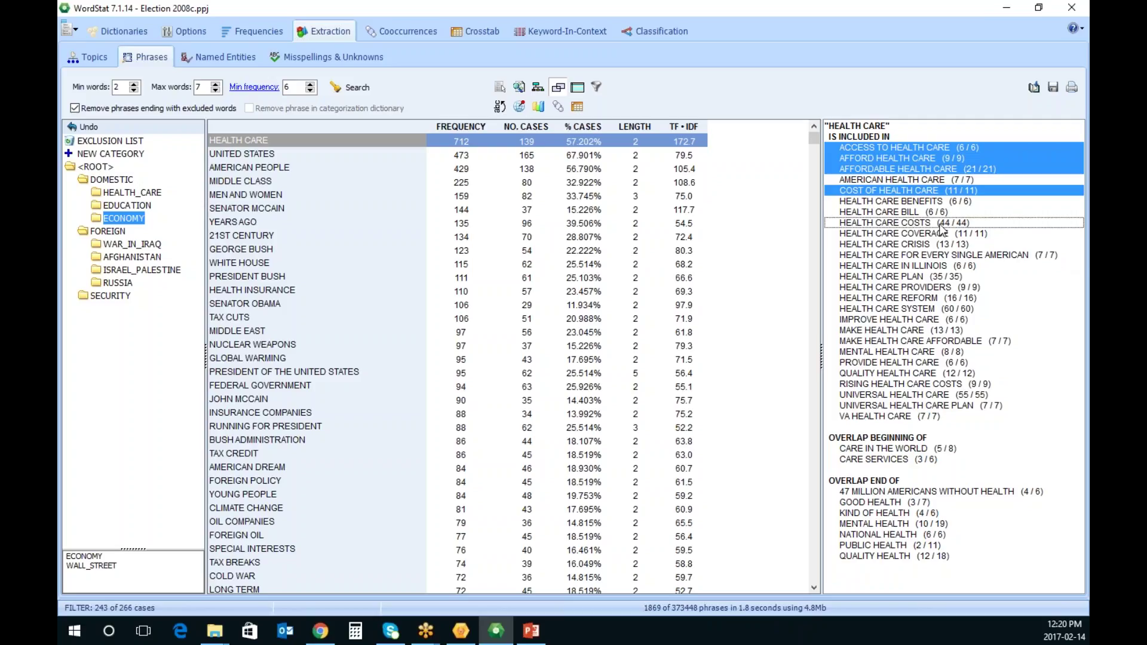
ctrl+click(943, 223)
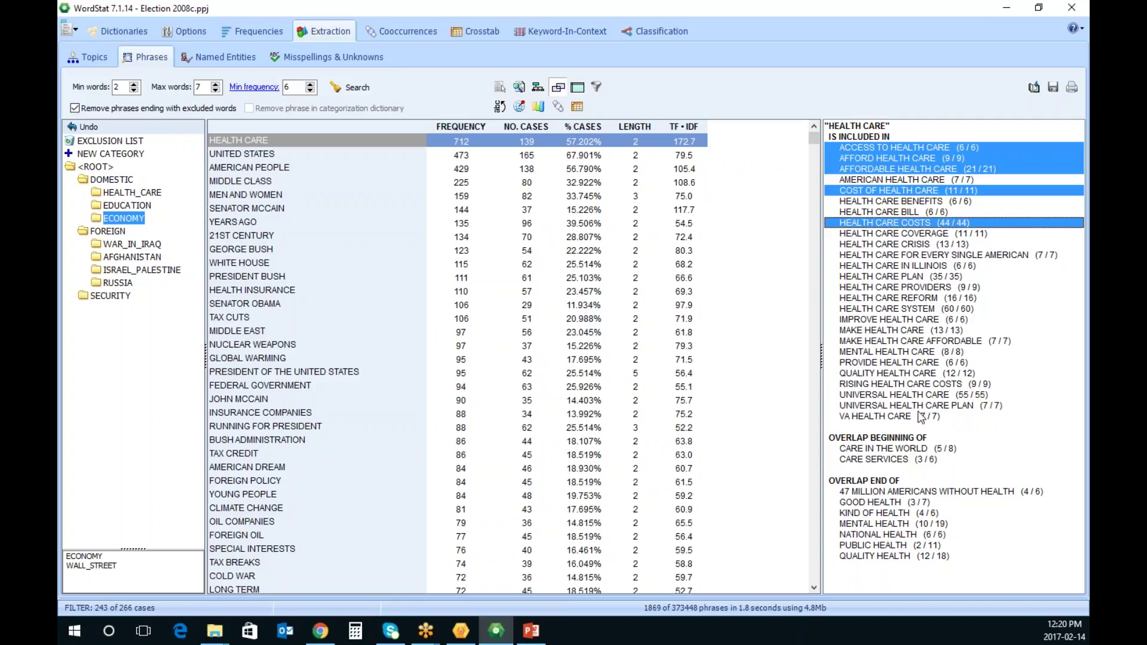
ctrl+click(910, 341)
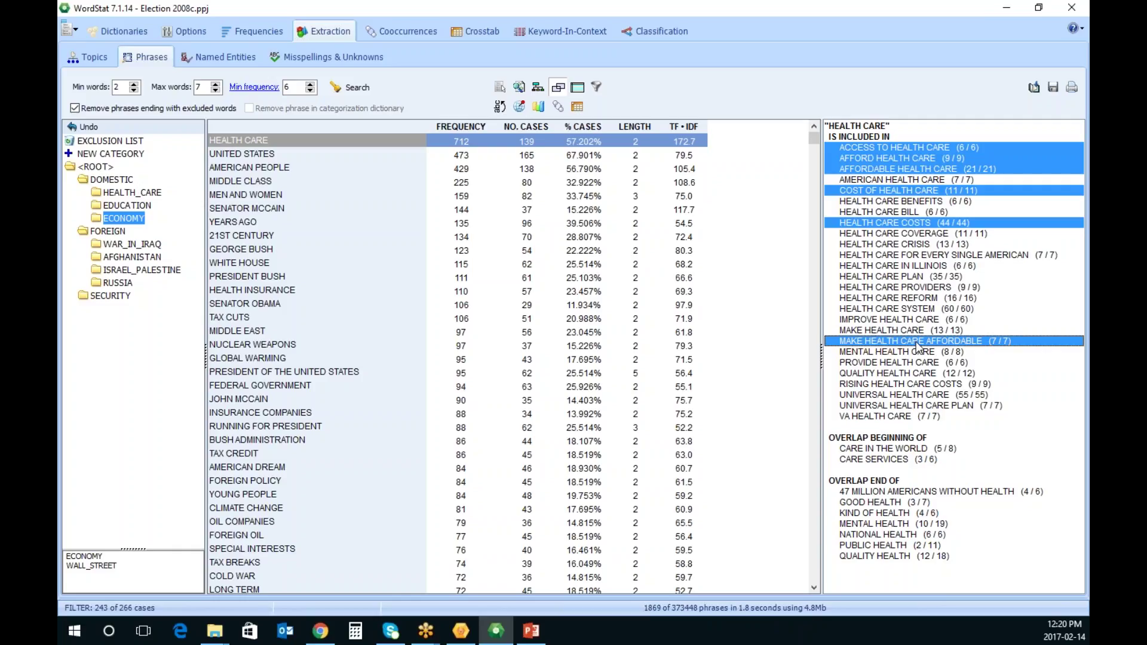
right_click(918, 347)
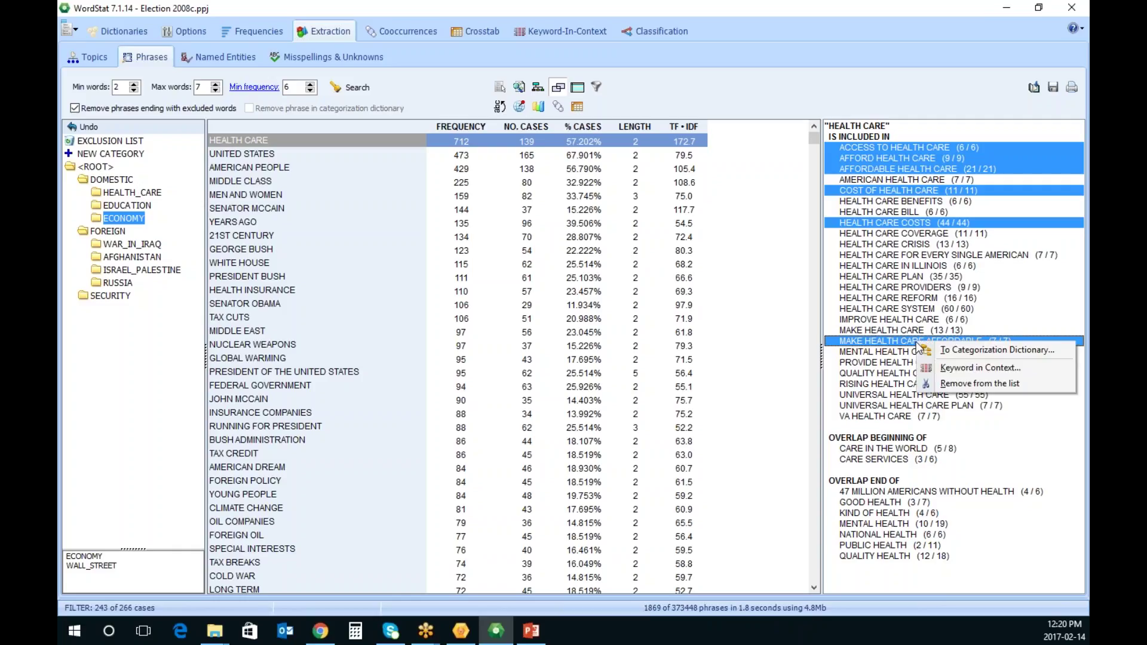
click(1022, 351)
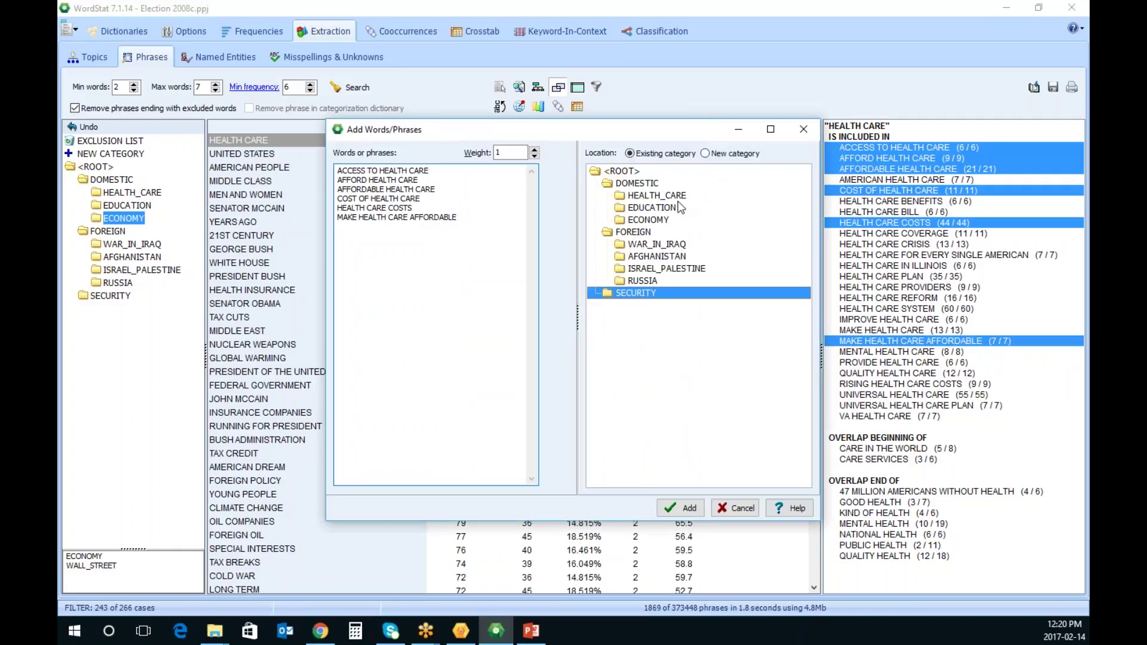
Add the listed phrases with weight 1 to a new category named ACCESS_TO_HEALTHCARE under HEALTH_CARE
click(672, 194)
click(722, 154)
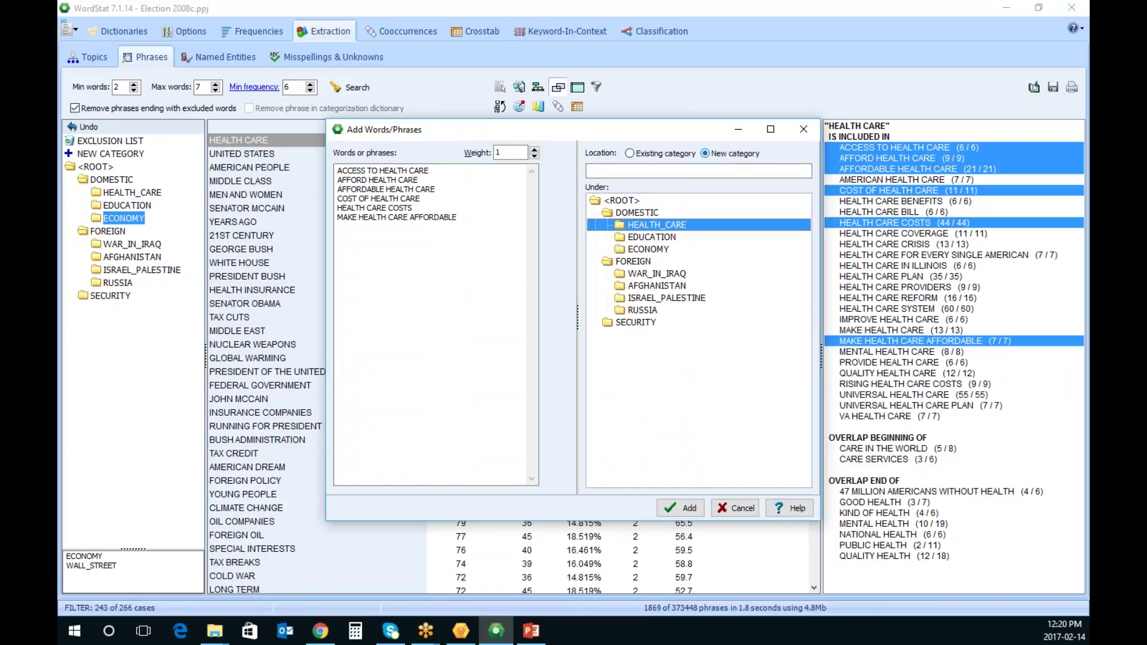
click(695, 171)
text(AC)
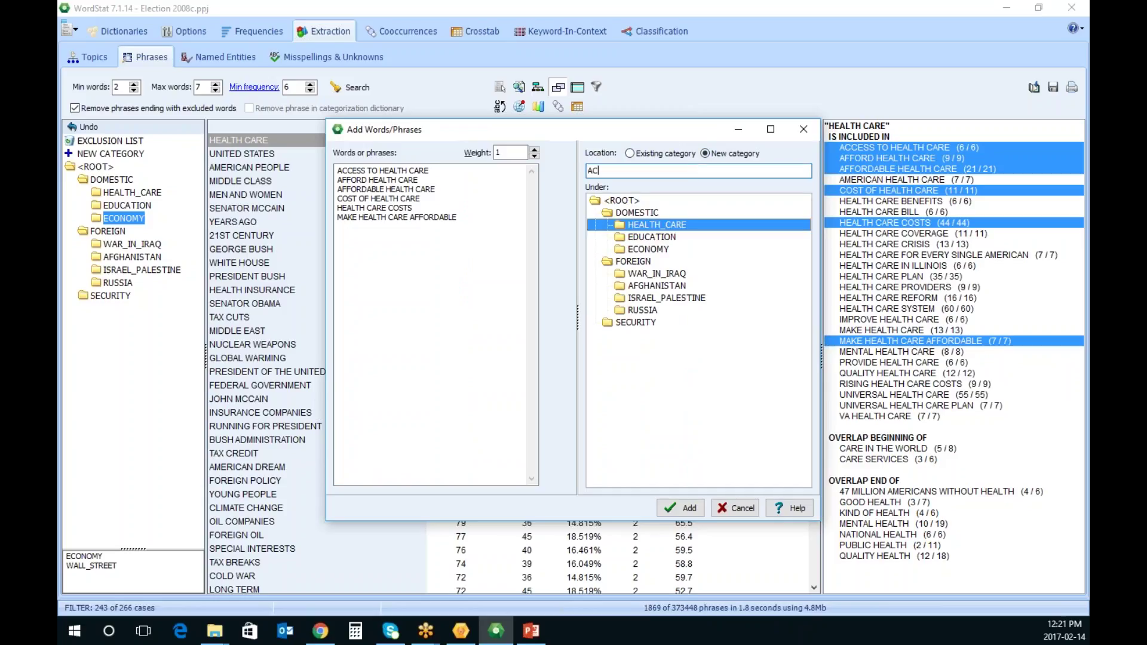
text(CESS_TO_HEALTHCARE)
click(694, 510)
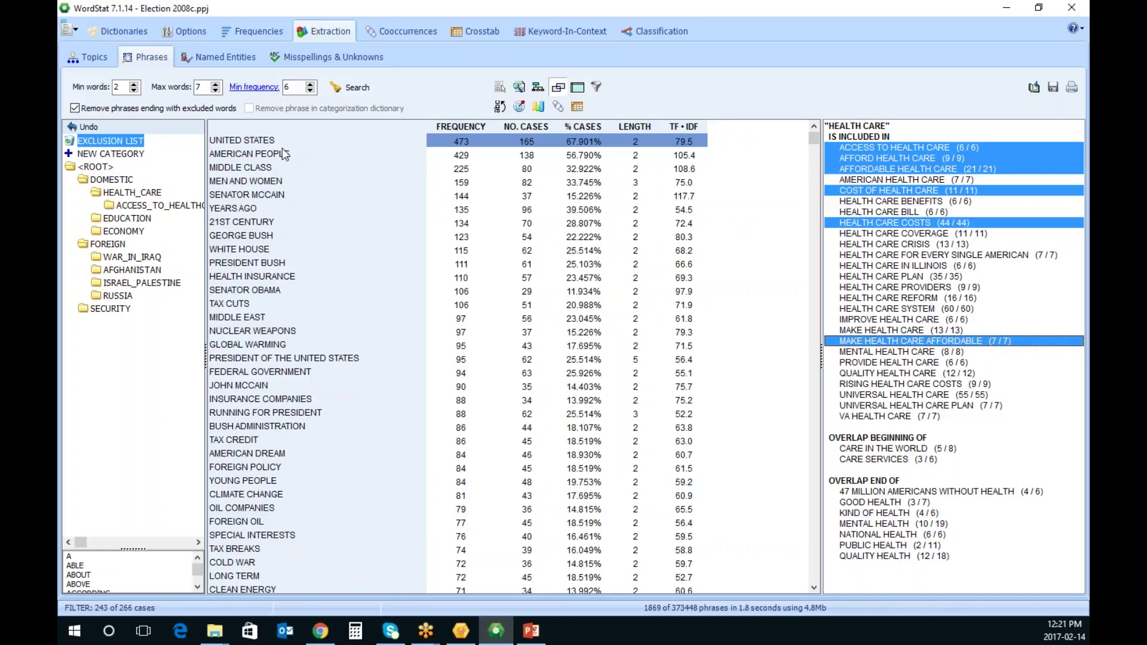
Examine the phrase list and the overlapping phrases for UNITED STATES and DEMOCRATS AND REPUBLICANS
click(478, 142)
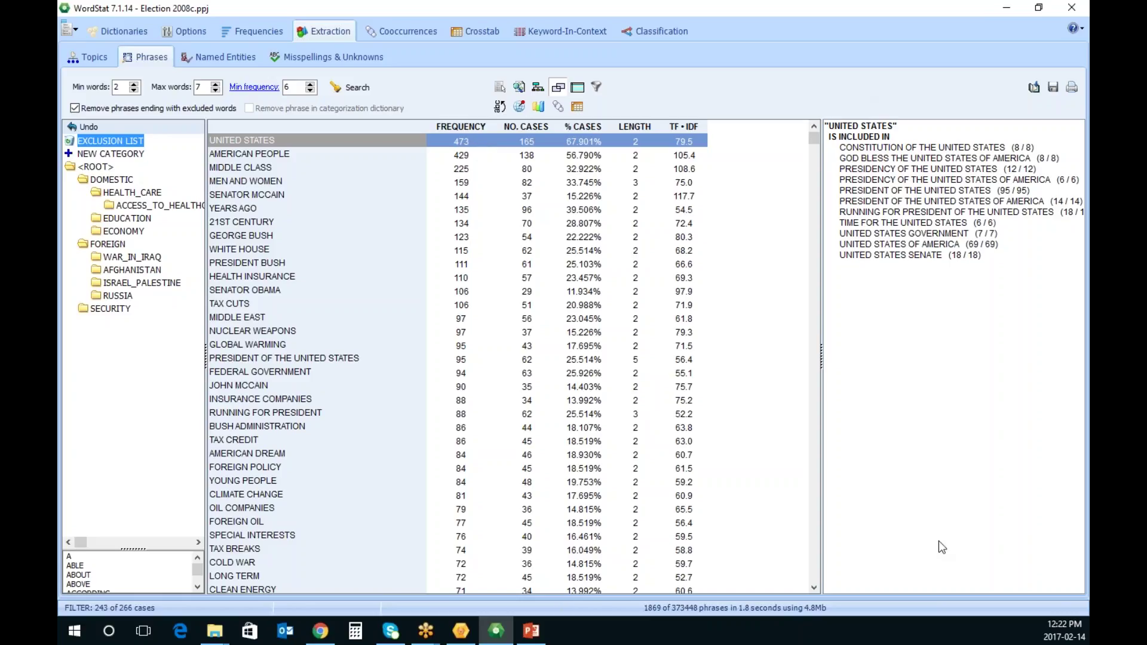
click(816, 569)
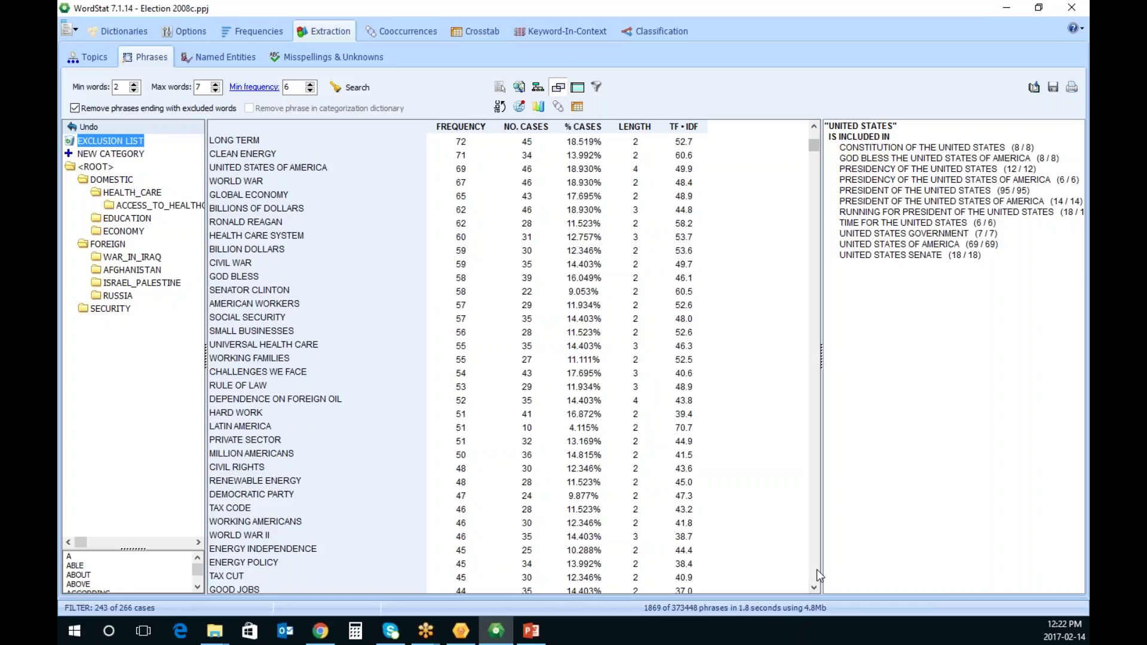
click(816, 568)
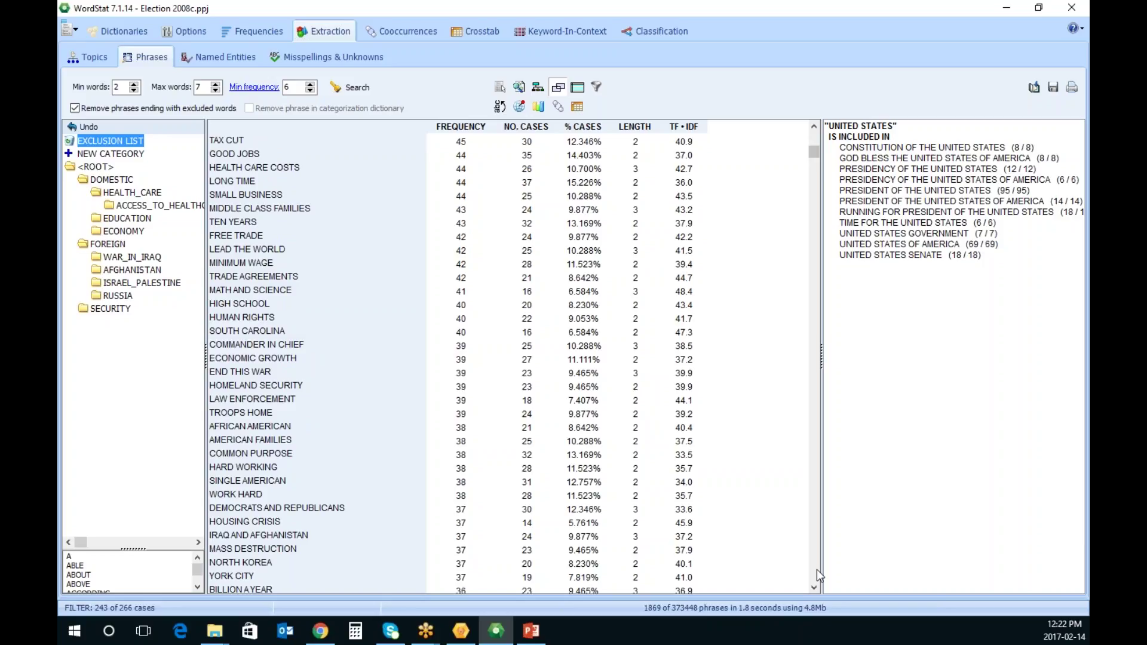
click(317, 507)
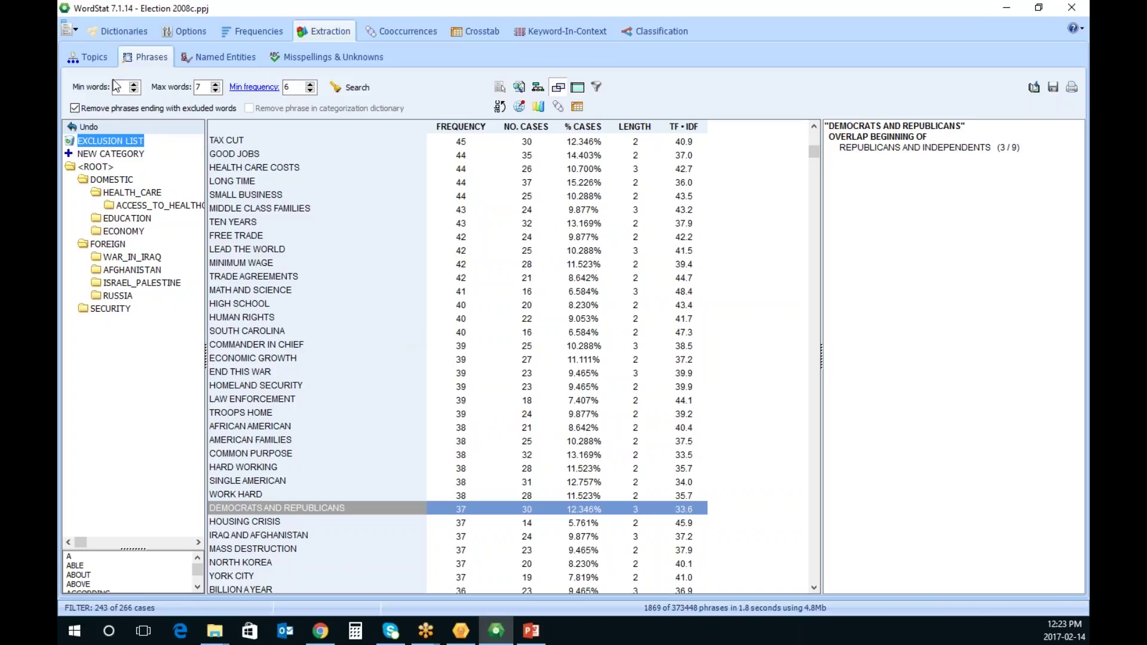
Enable the Election test.cat categorization dictionary and display the category frequencies
click(139, 32)
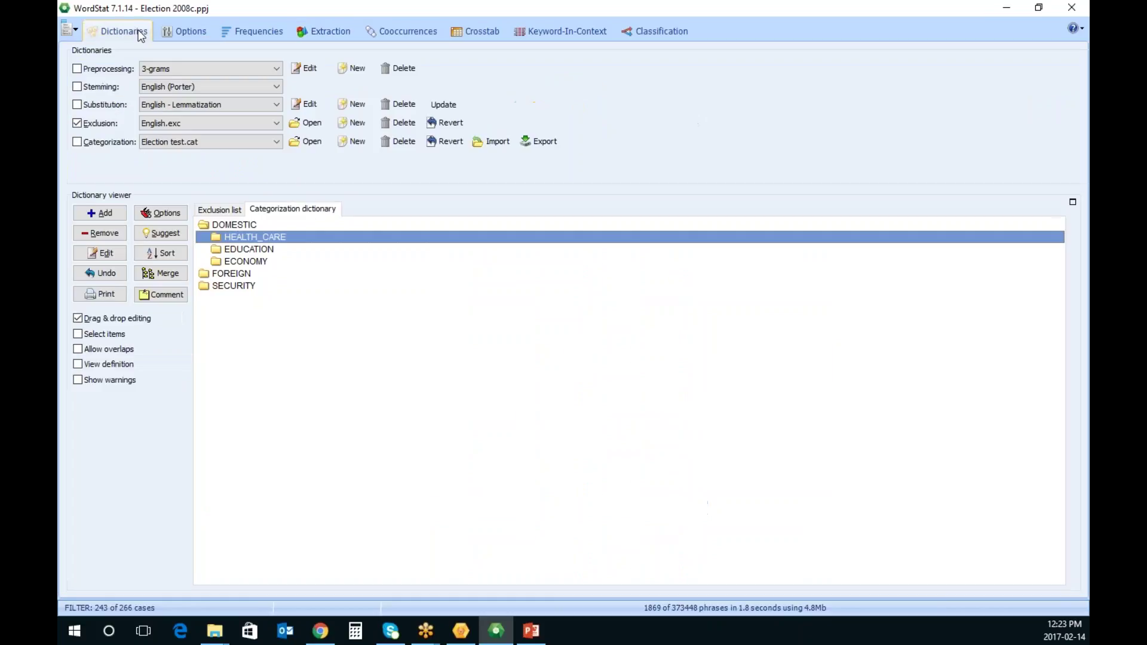
click(115, 142)
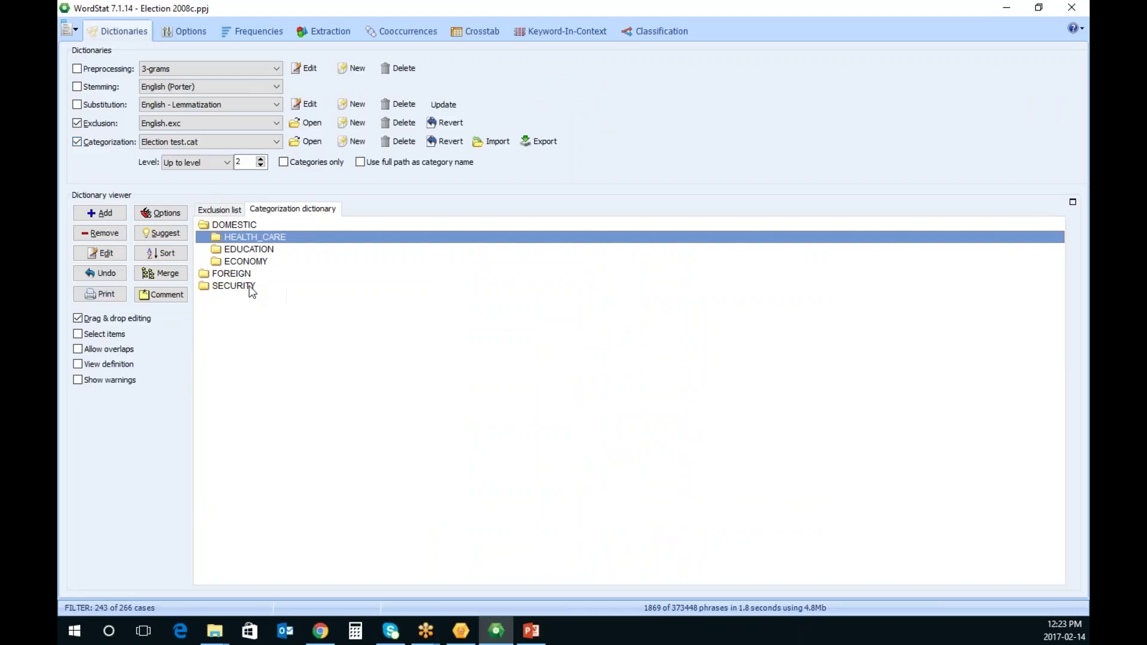
click(259, 34)
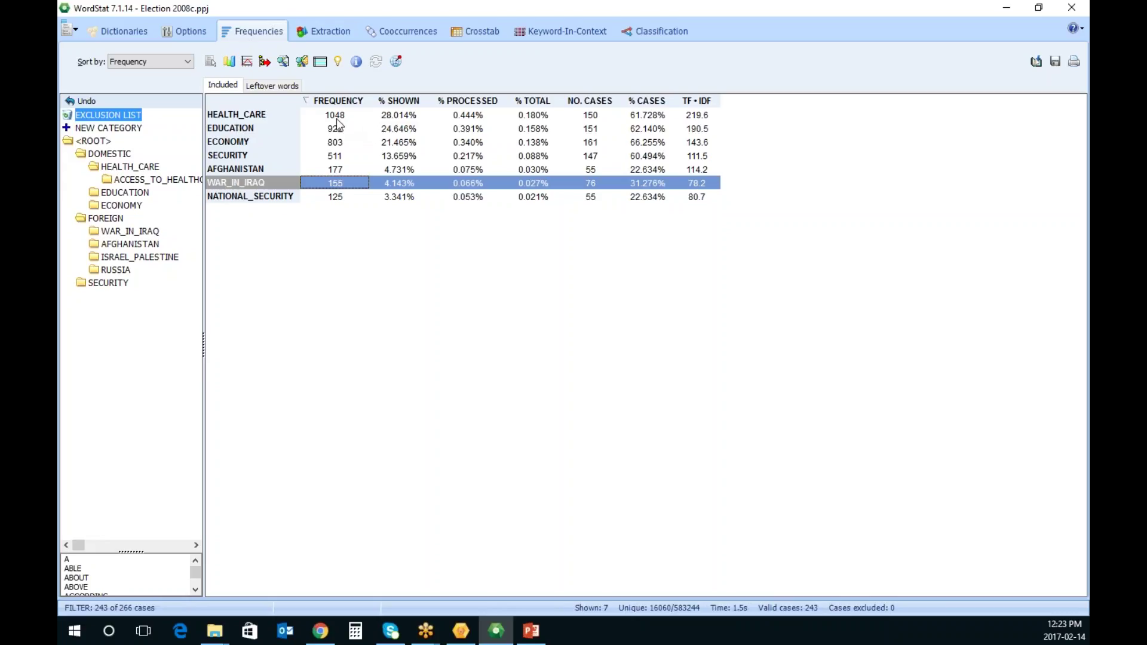
Raise the categorization dictionary's level by one, and find ACCESS_TO_HEALTHCARE in the recalculated frequency list
click(140, 31)
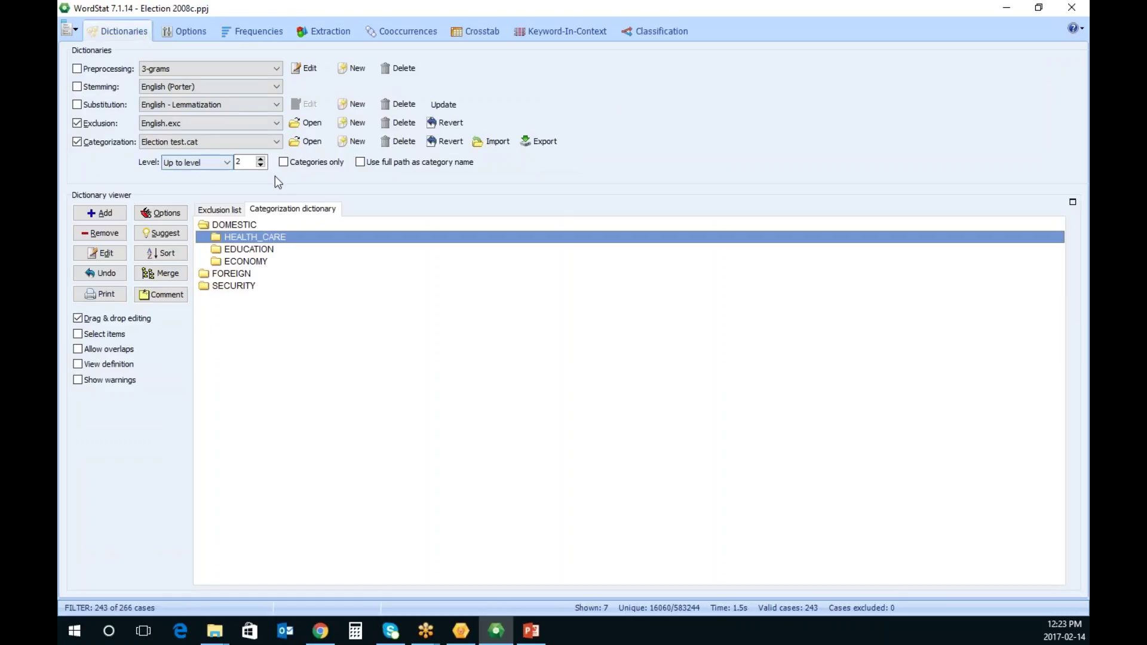
click(261, 160)
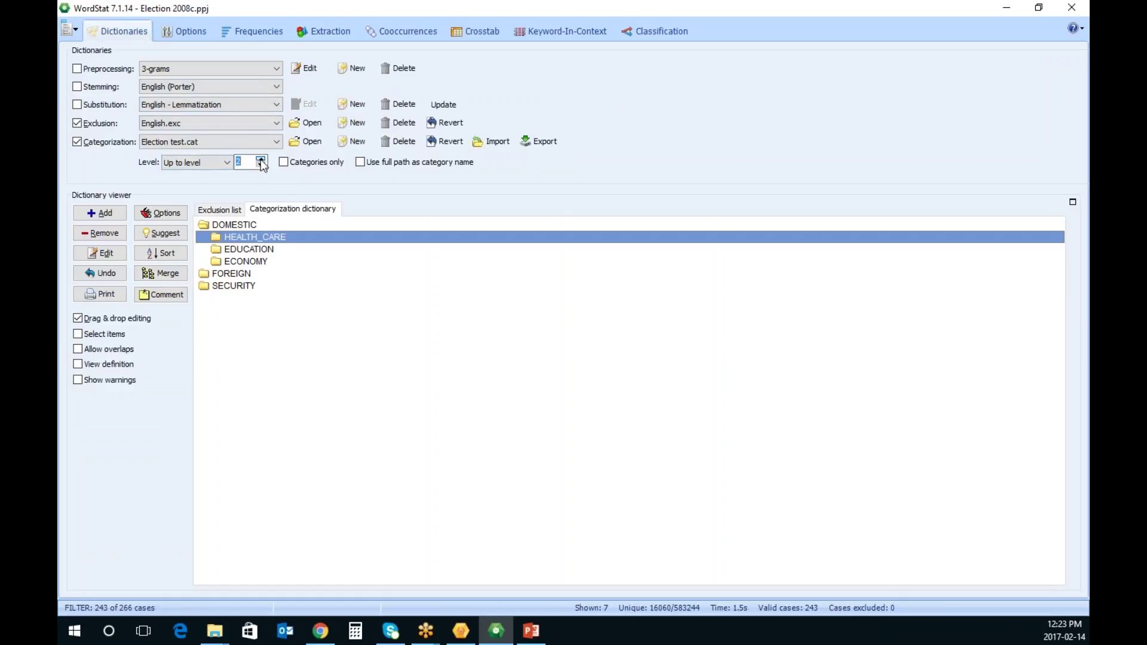
click(254, 31)
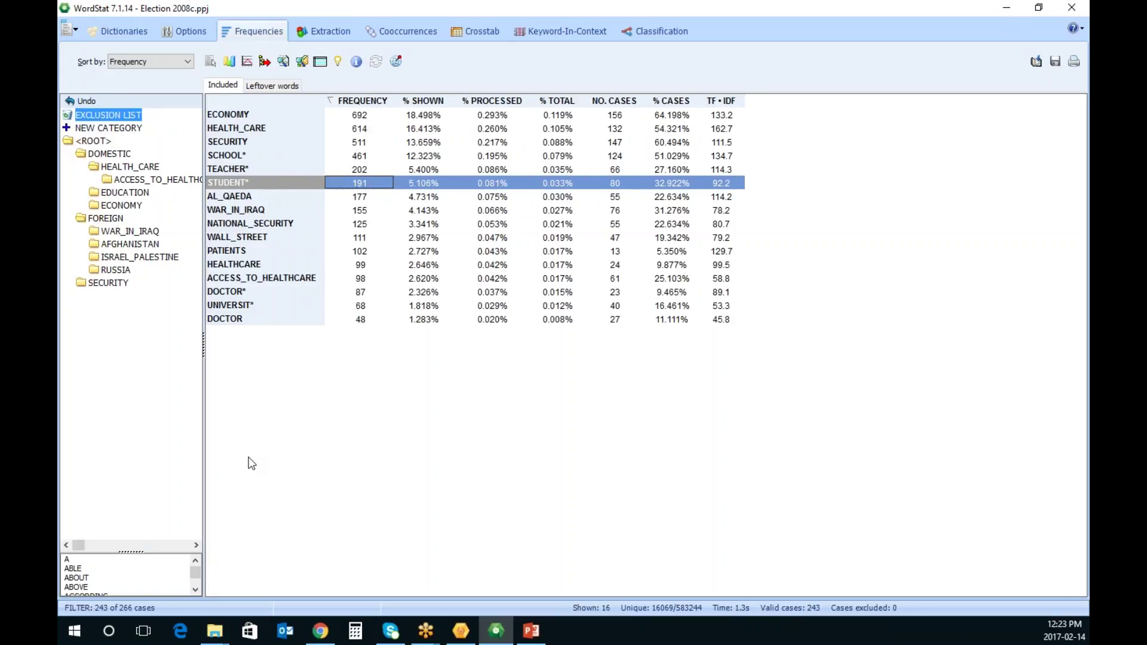
click(308, 281)
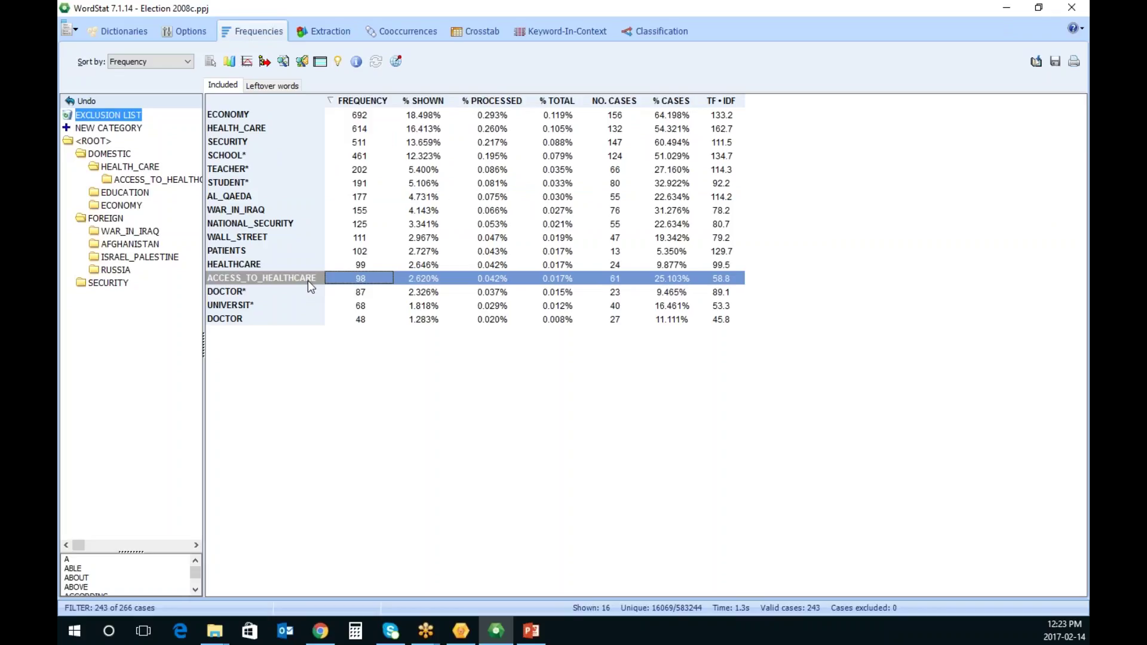
Lower the categorization dictionary's level so its words are grouped into categories, and display the category frequencies again
click(124, 30)
click(278, 37)
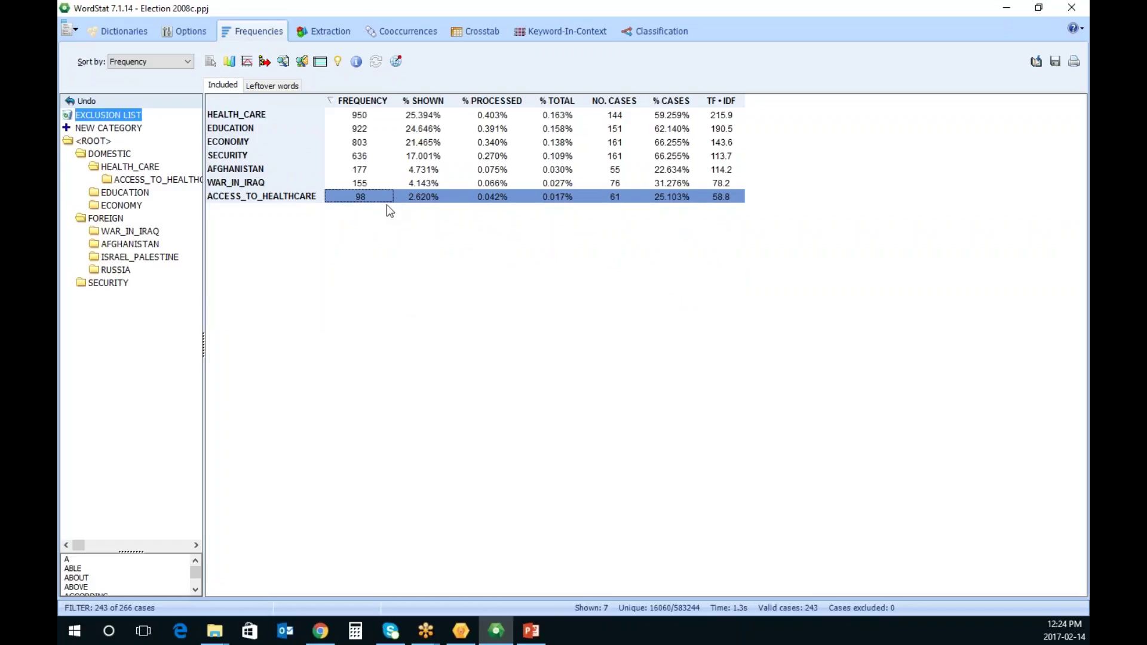
From the leftover words, add ENERGY with weight 1 to a new category named ENERGY under DOMESTIC
click(278, 87)
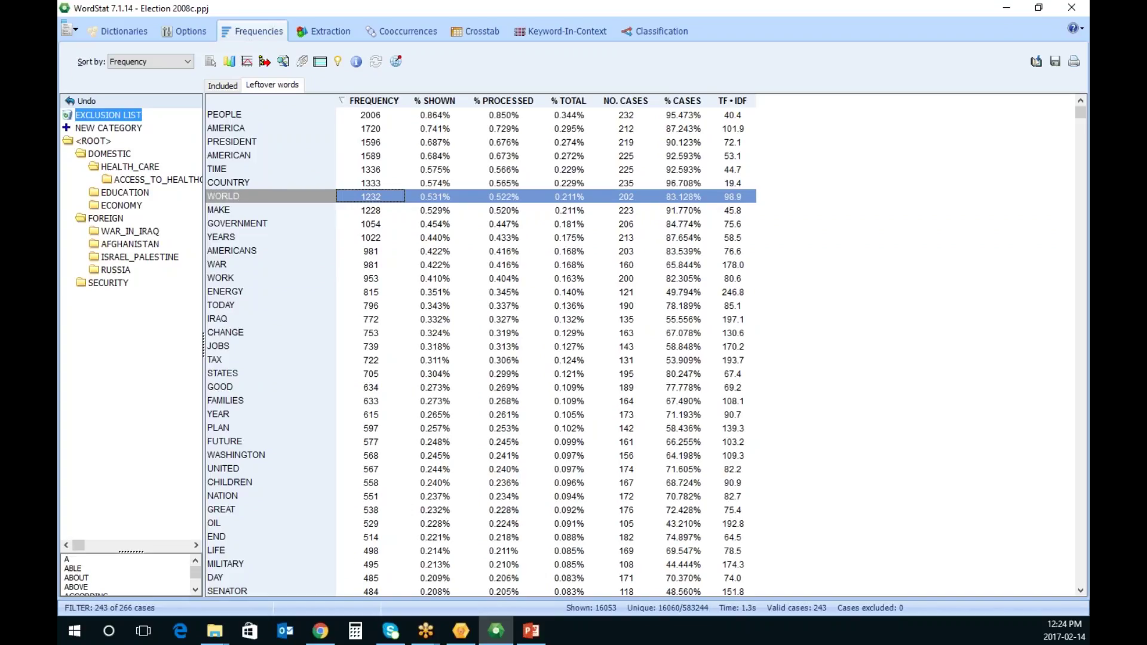
click(222, 293)
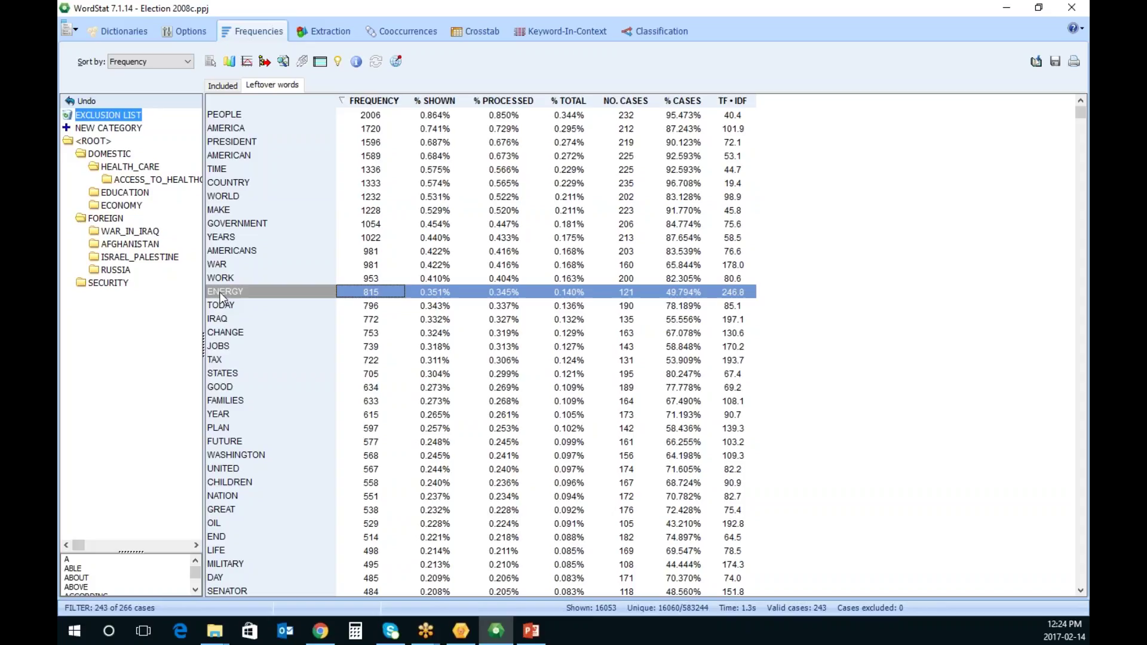
drag(233, 299, 107, 128)
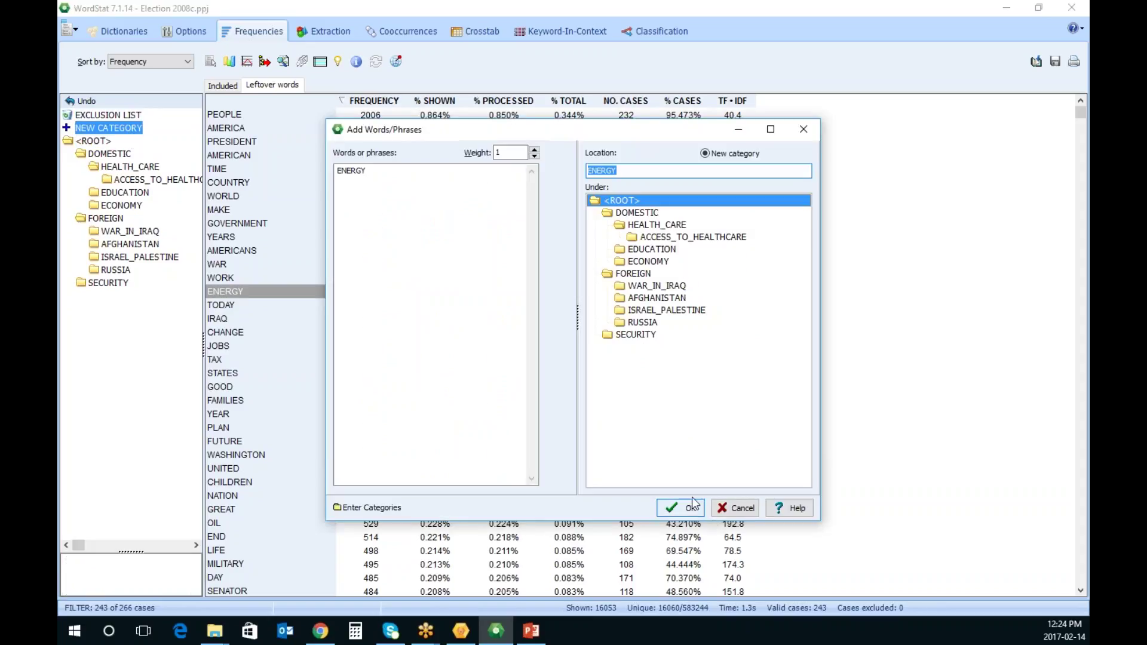
click(640, 214)
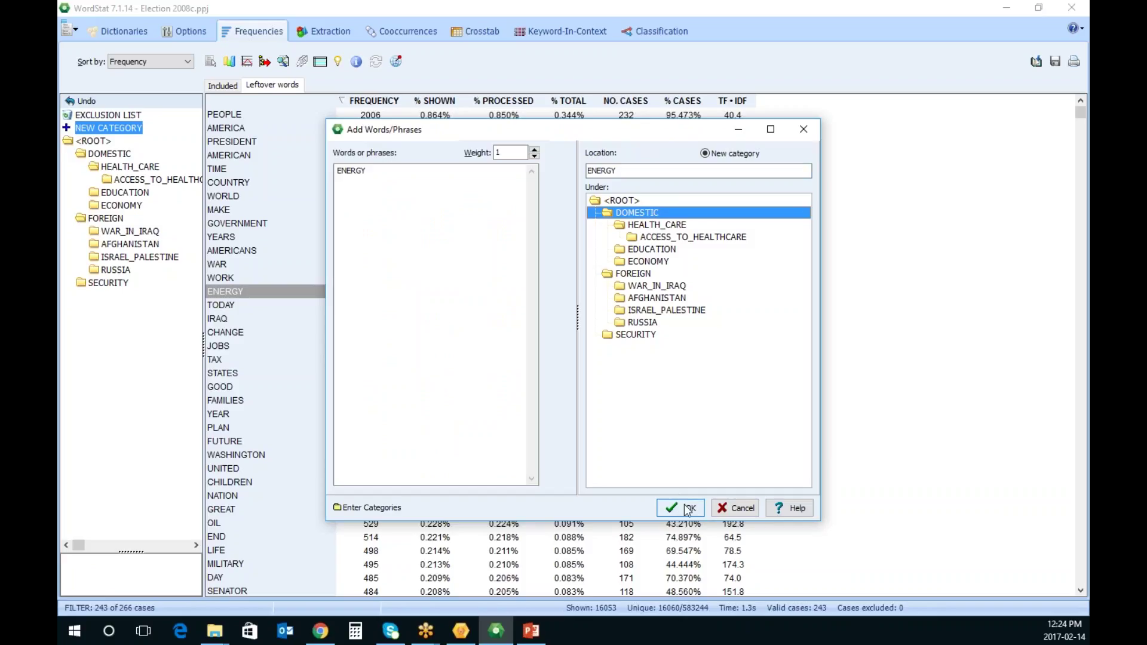
click(687, 508)
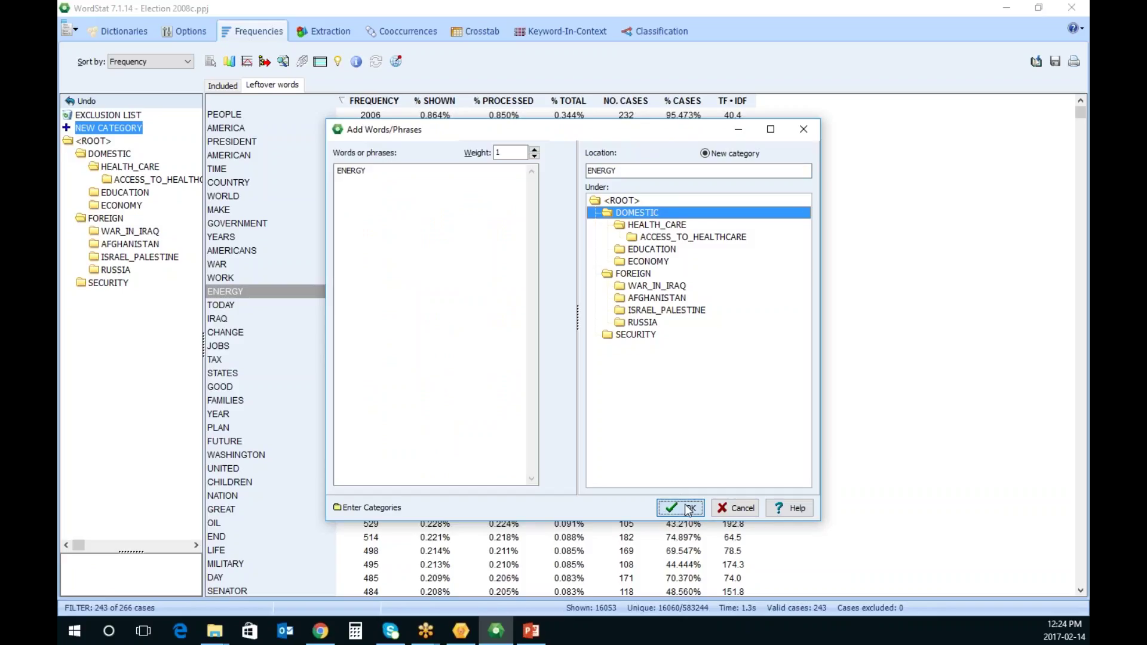
Add the leftover word IRAQ to the existing WAR_IN_IRAQ category under FOREIGN
click(382, 304)
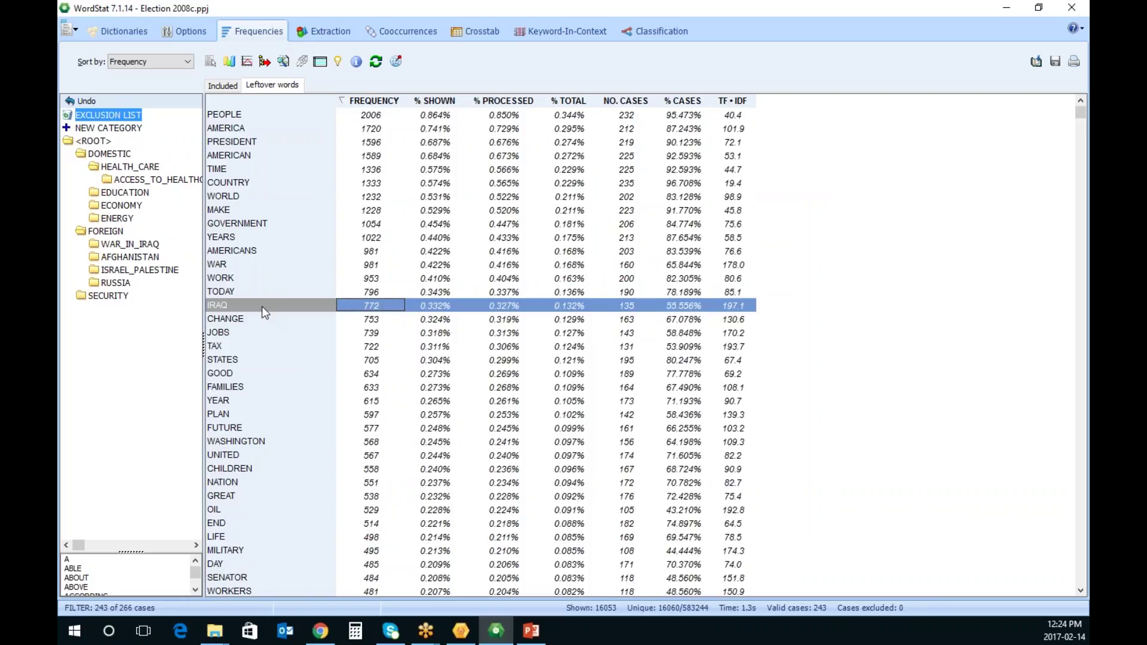
drag(262, 306, 168, 251)
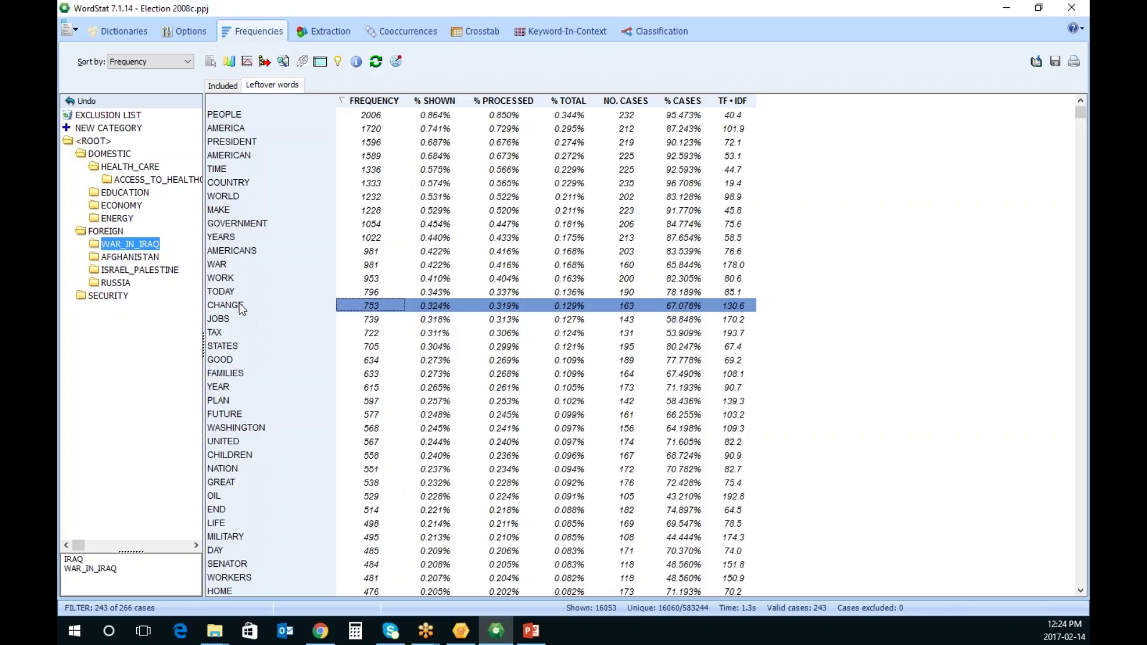
Look through the leftover words and display the suggested synonyms, antonyms and related words for CHILDREN
click(241, 323)
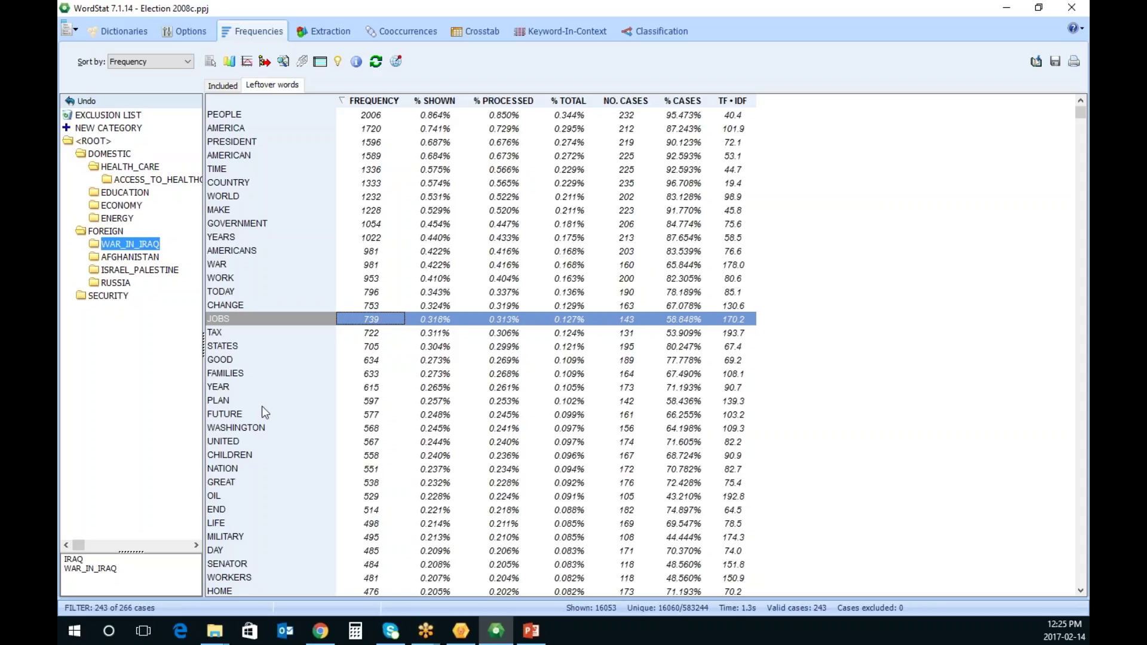
click(249, 377)
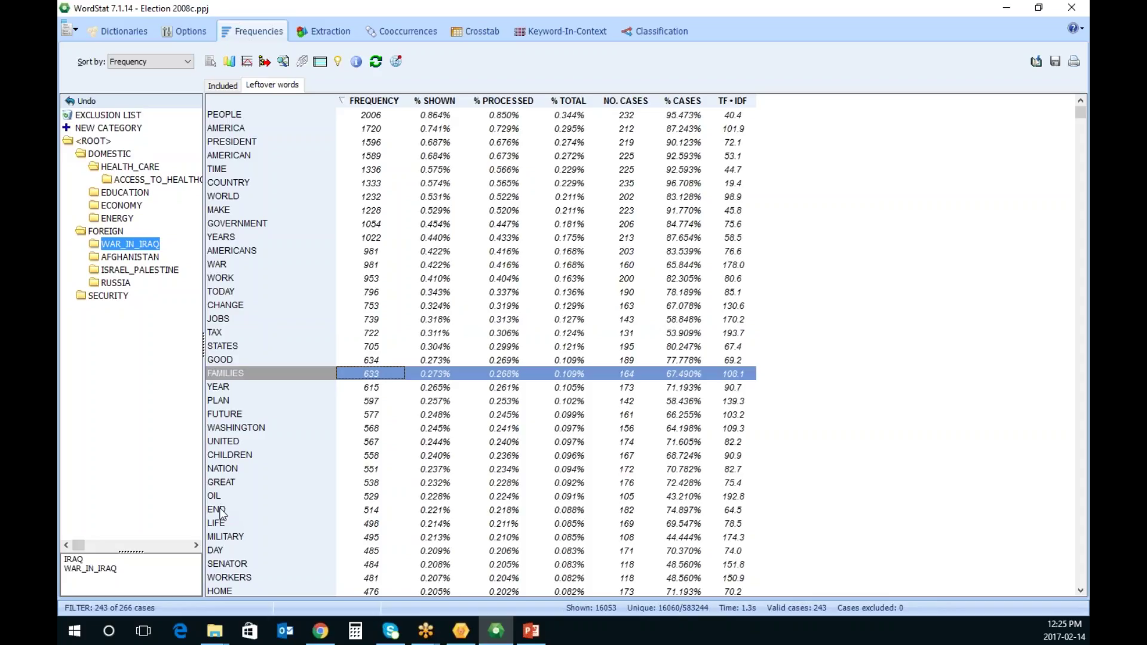
mouse_move(1082, 120)
mouse_down()
mouse_move(1062, 594)
mouse_move(1081, 364)
mouse_move(1066, 107)
mouse_up()
click(369, 374)
click(249, 455)
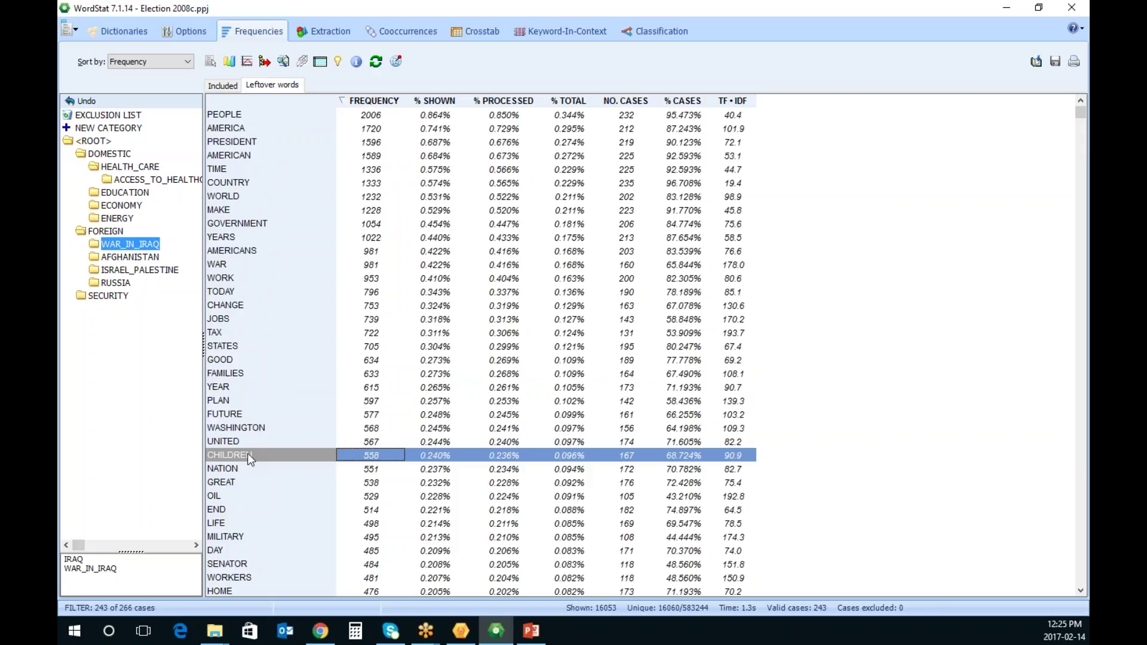
click(338, 61)
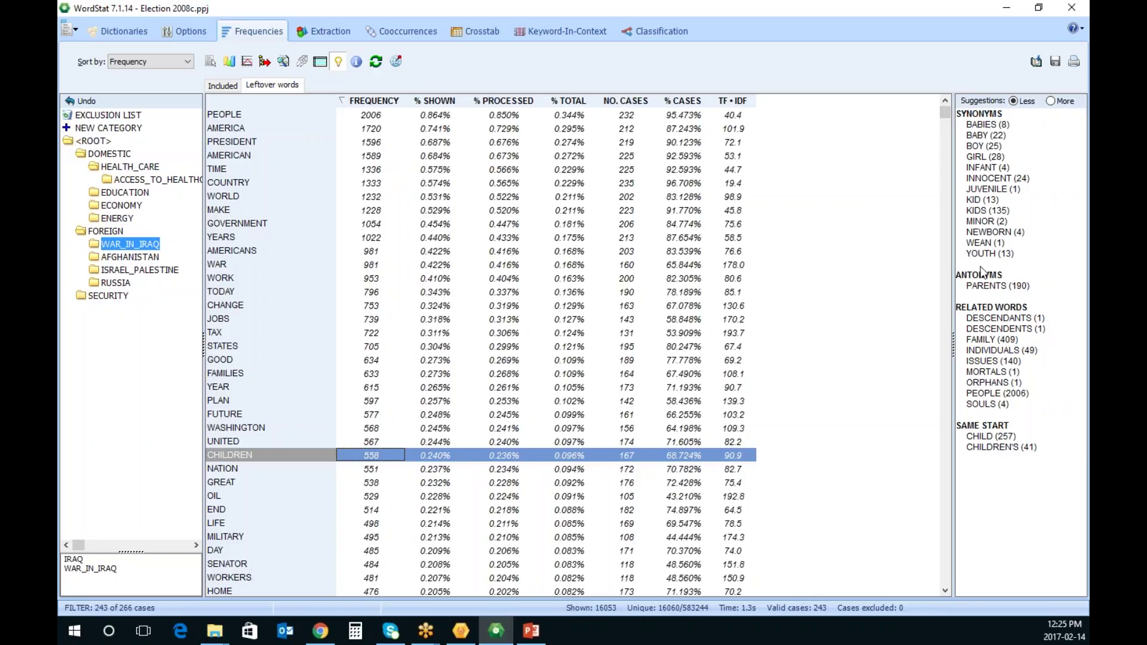
Select CHILD, CHILDREN'S, DESCENDANTS, DESCENDENTS, FAMILY, ORPHANS and PARENTS among the suggestions for CHILDREN
click(992, 448)
shift+click(991, 435)
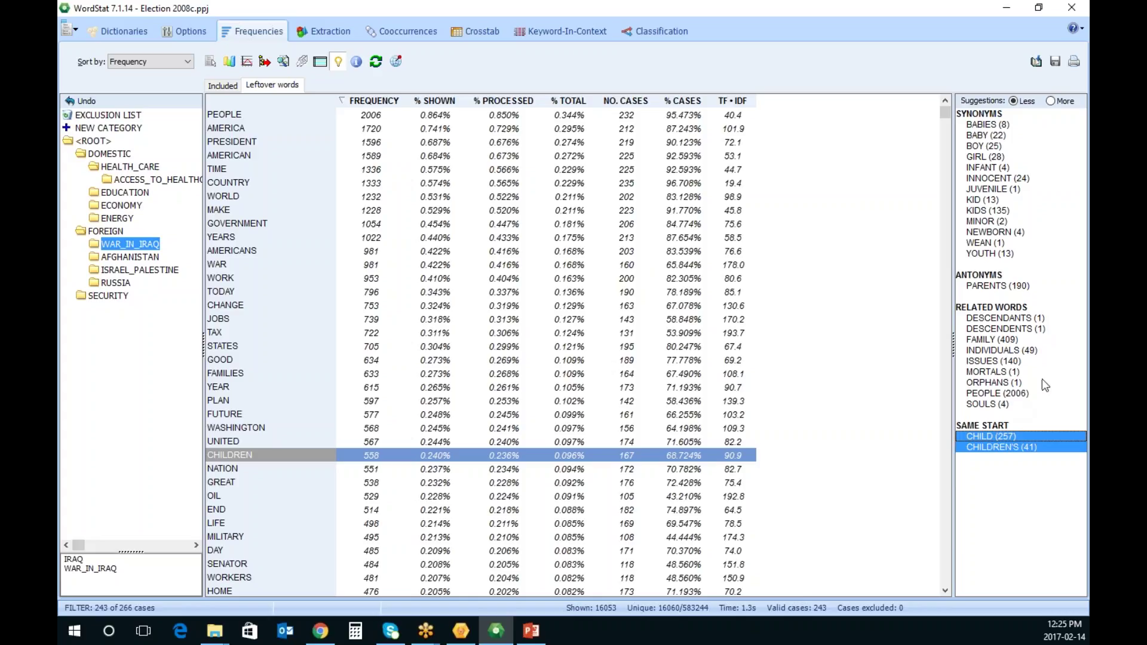
ctrl+click(1015, 319)
ctrl+click(1015, 328)
ctrl+click(995, 340)
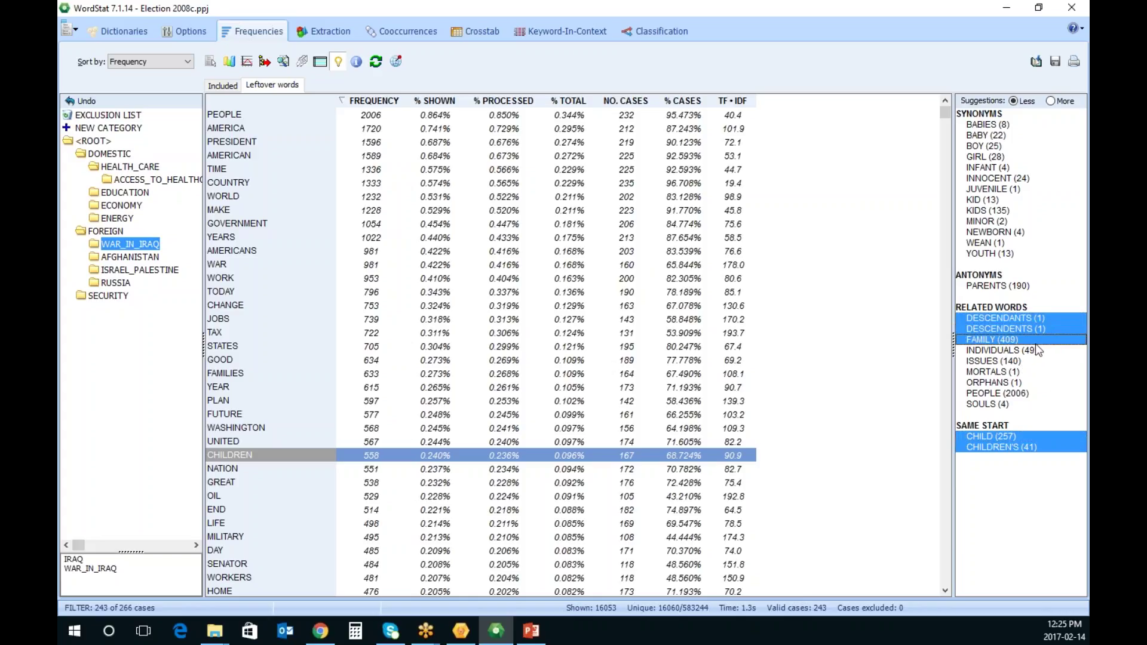
ctrl+click(1007, 383)
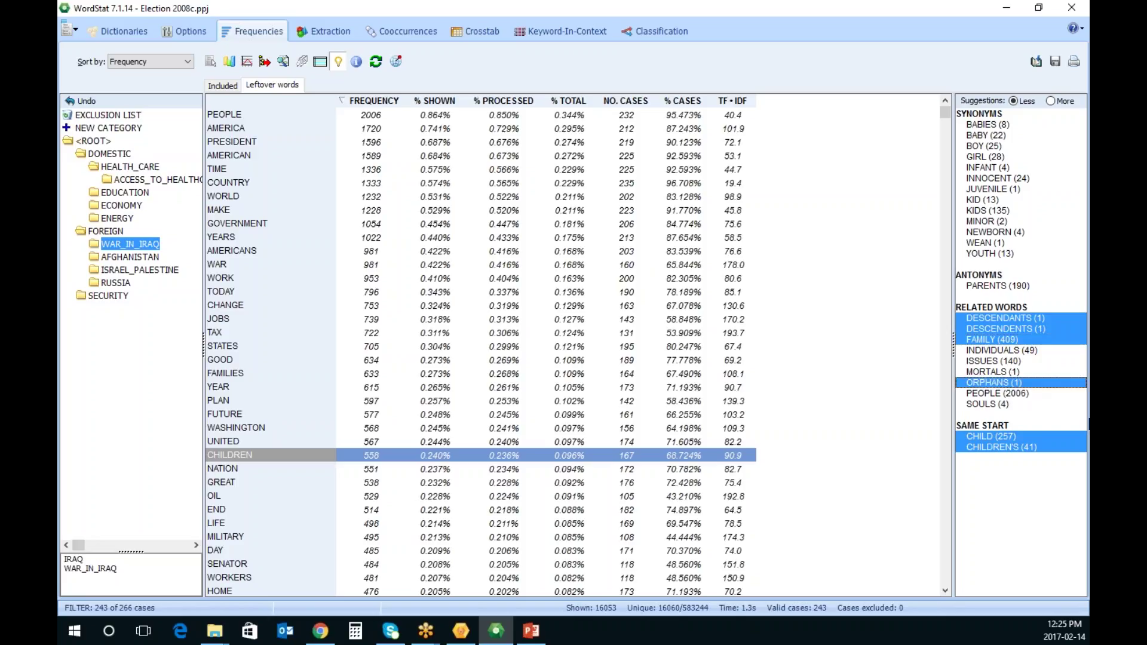
ctrl+click(999, 289)
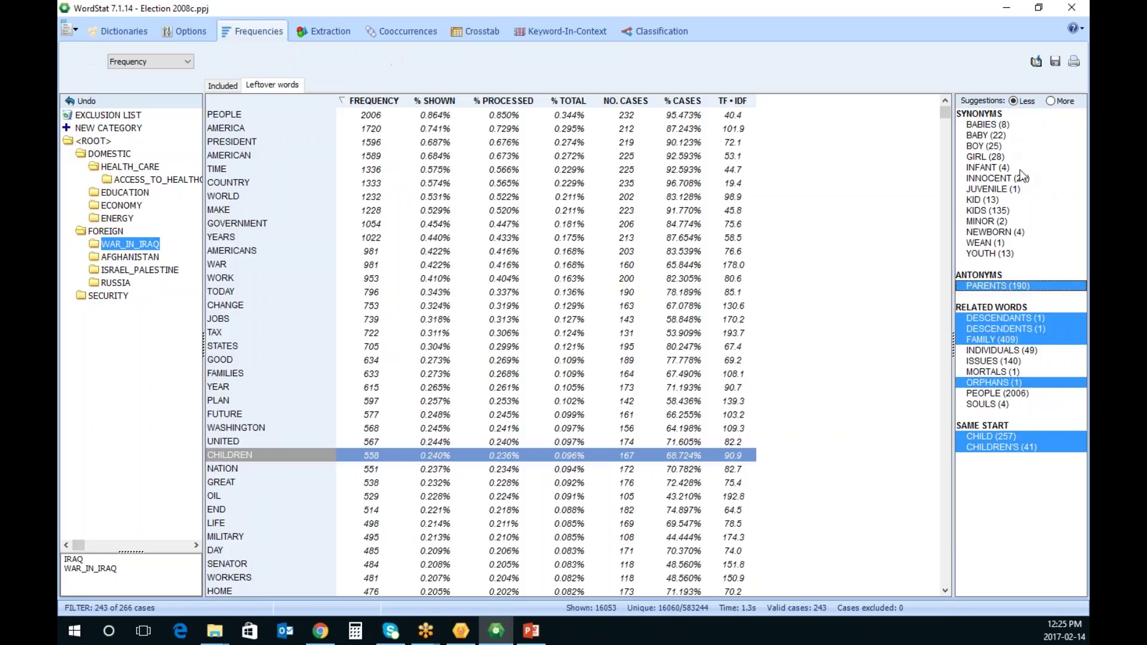
Extend the suggestion selection with the synonyms YOUTH, NEWBORN, KIDS, JUVENILE, KID, INFANT, BABIES and BABY
ctrl+click(1012, 254)
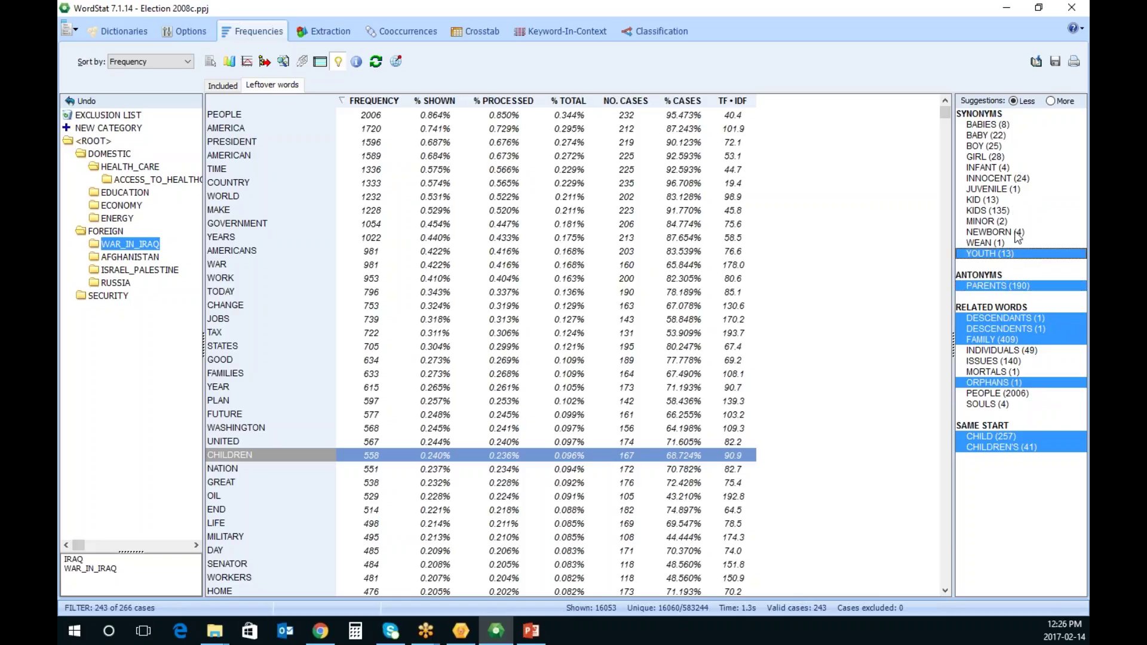
ctrl+click(1018, 233)
ctrl+click(1009, 210)
ctrl+click(1009, 189)
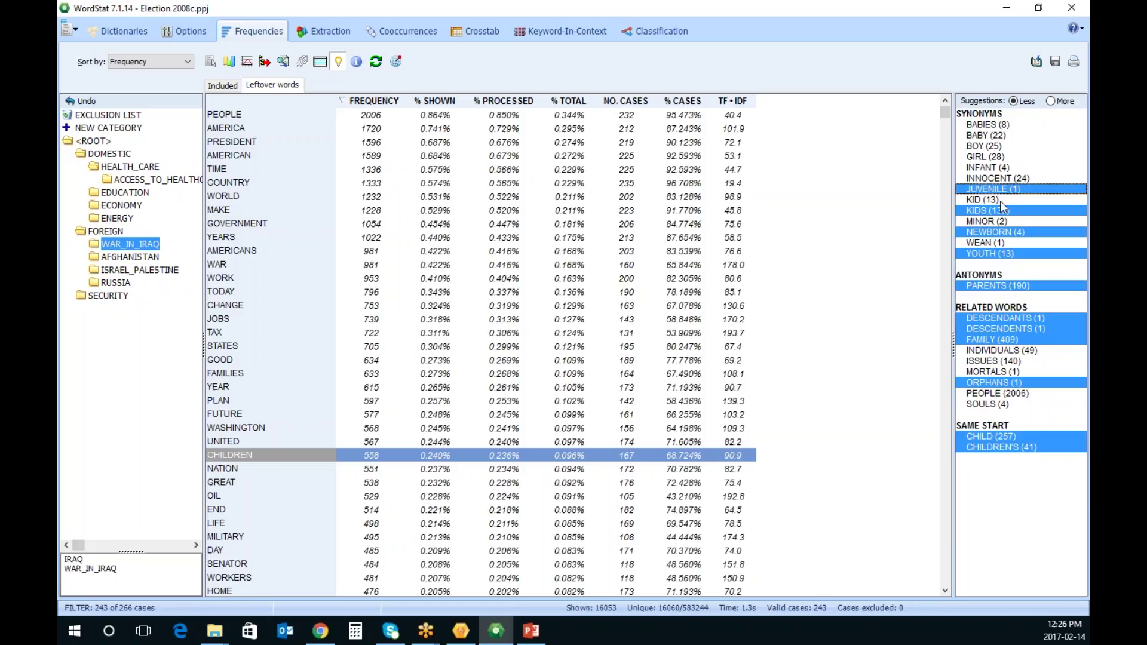
ctrl+click(1012, 199)
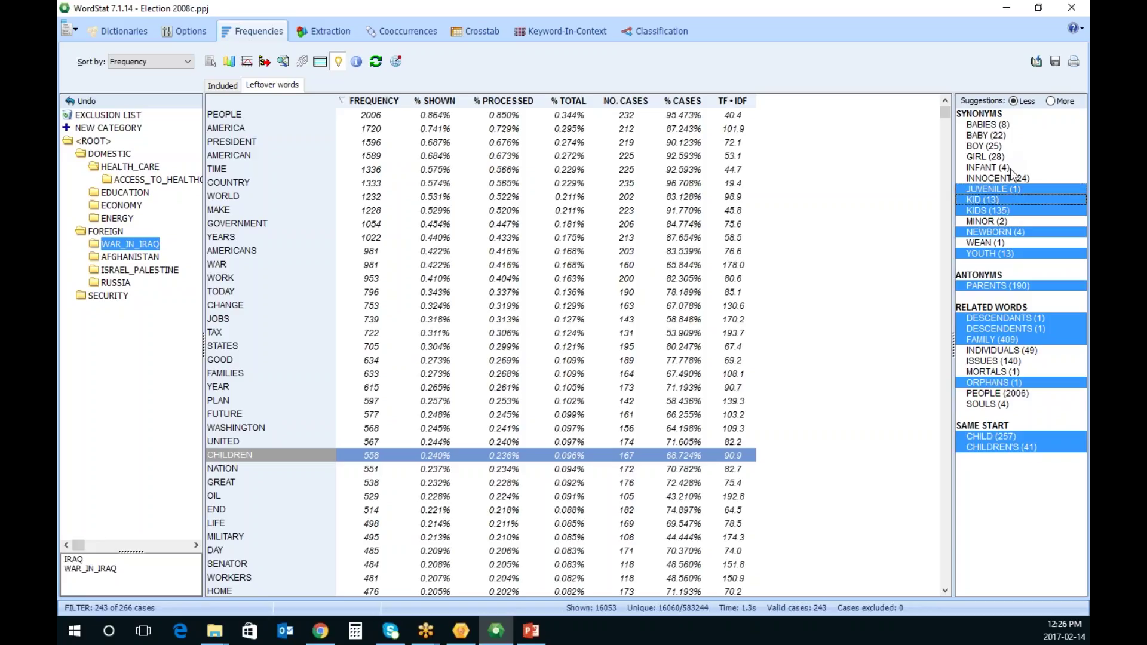
ctrl+click(996, 168)
ctrl+click(989, 126)
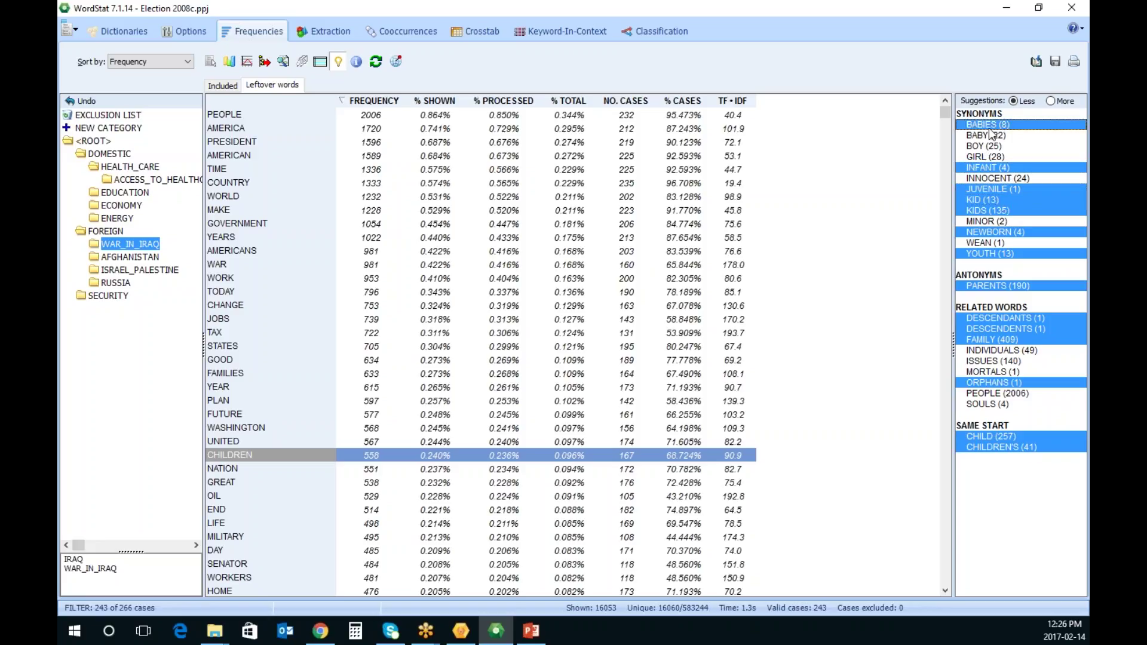
ctrl+click(992, 137)
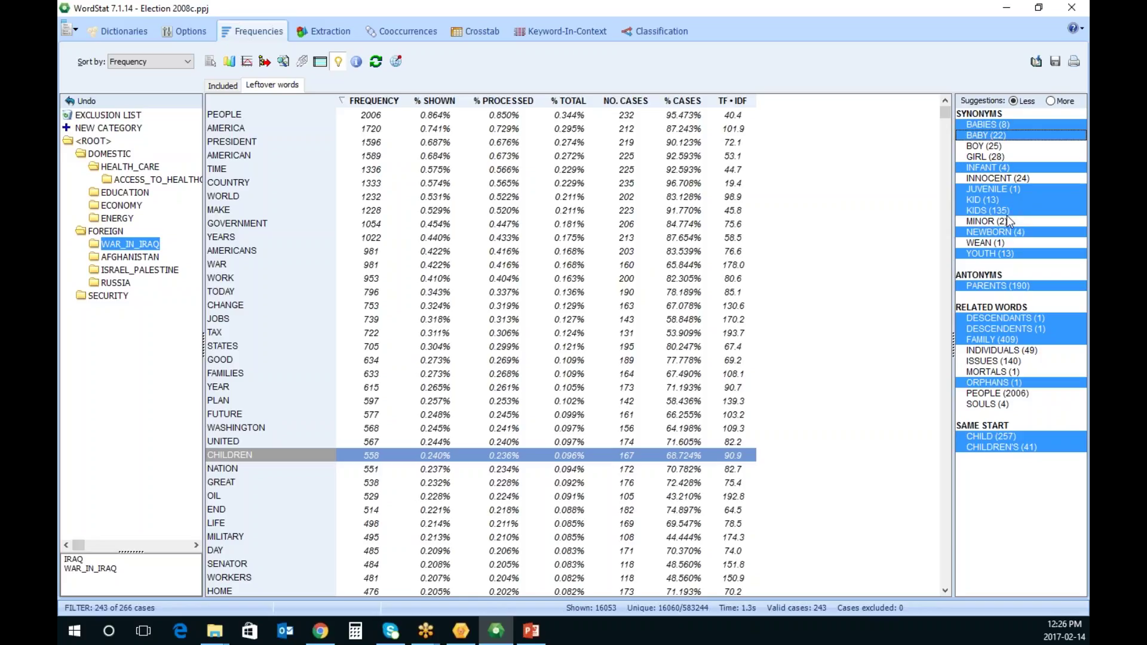
Add CHILDREN and the selected suggestions with weight 1 to a new category named FAMILY under DOMESTIC
drag(251, 456, 159, 132)
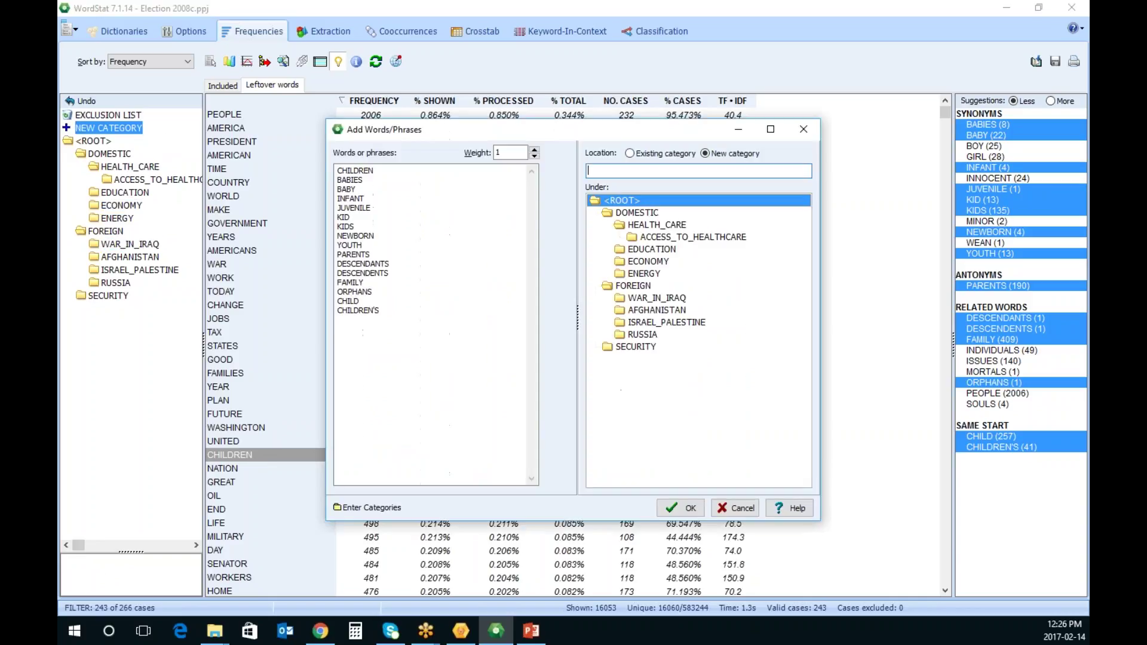
click(654, 214)
click(661, 170)
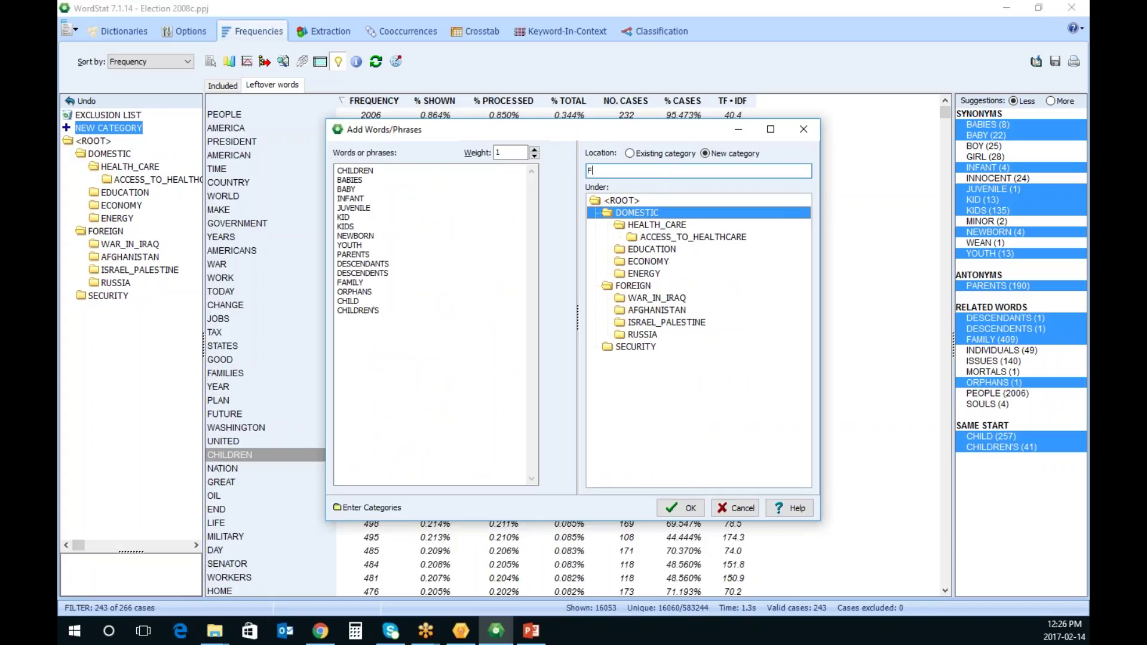
text(FAMILY)
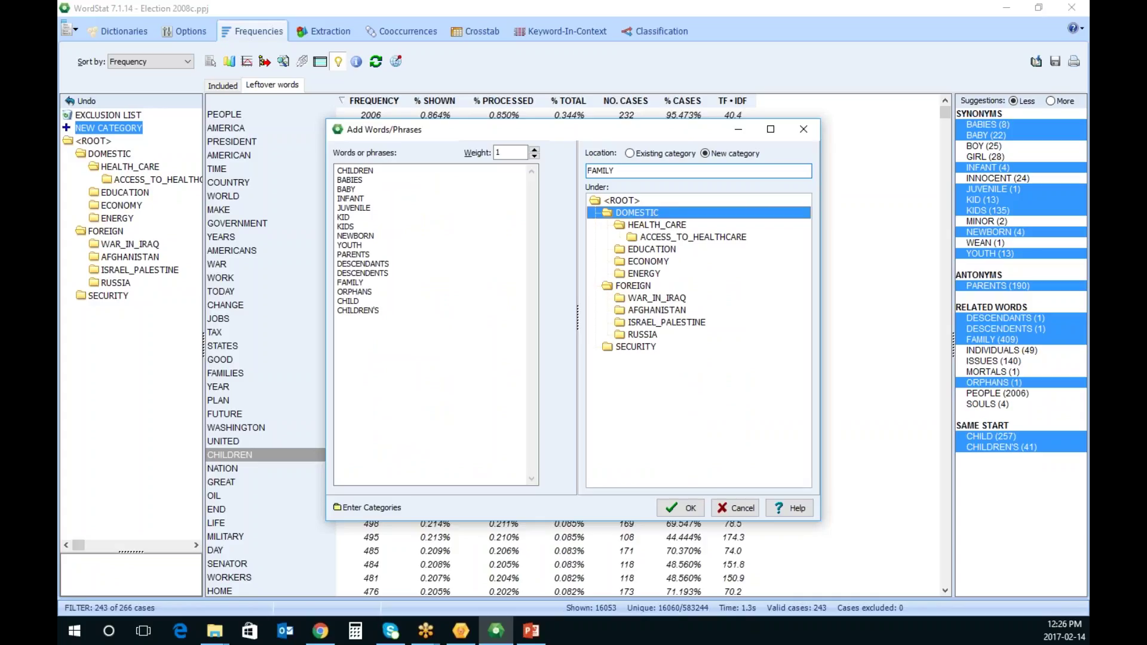
click(681, 507)
Recalculate the leftover word frequencies with the updated dictionary and show the suggestions for FAMILIES
click(397, 375)
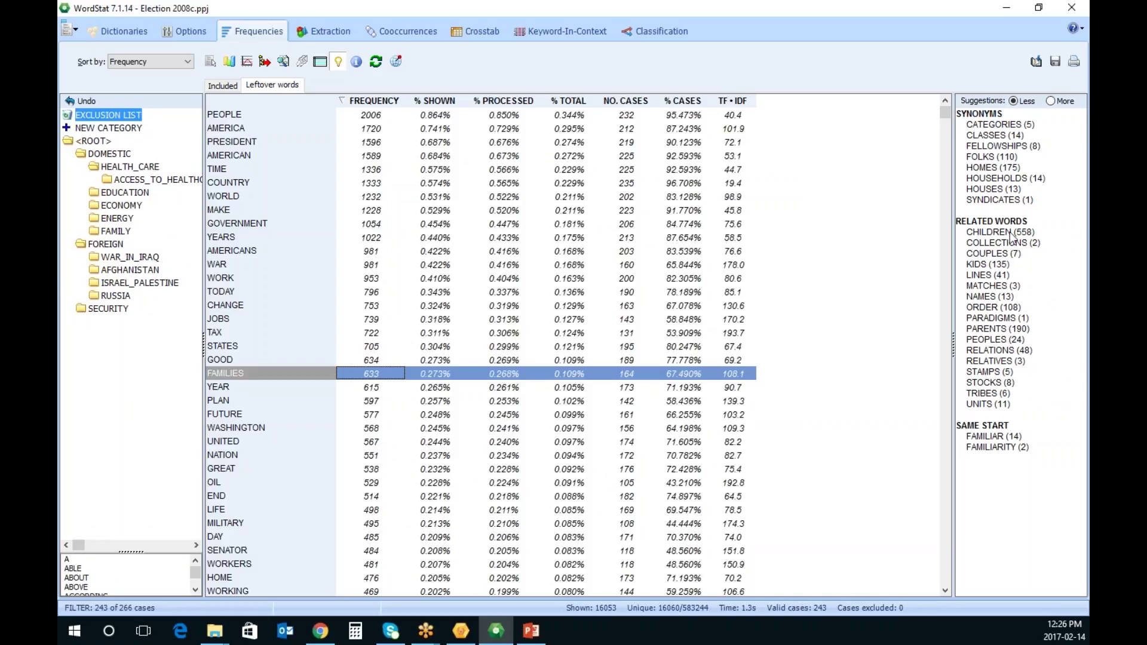
click(377, 62)
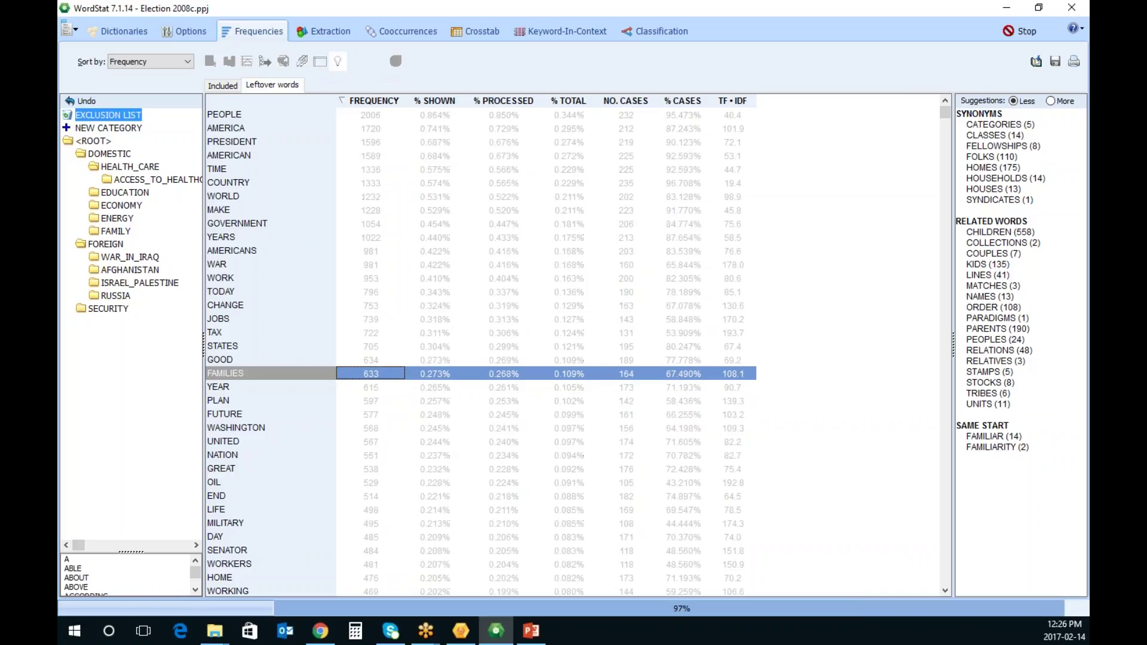
click(395, 373)
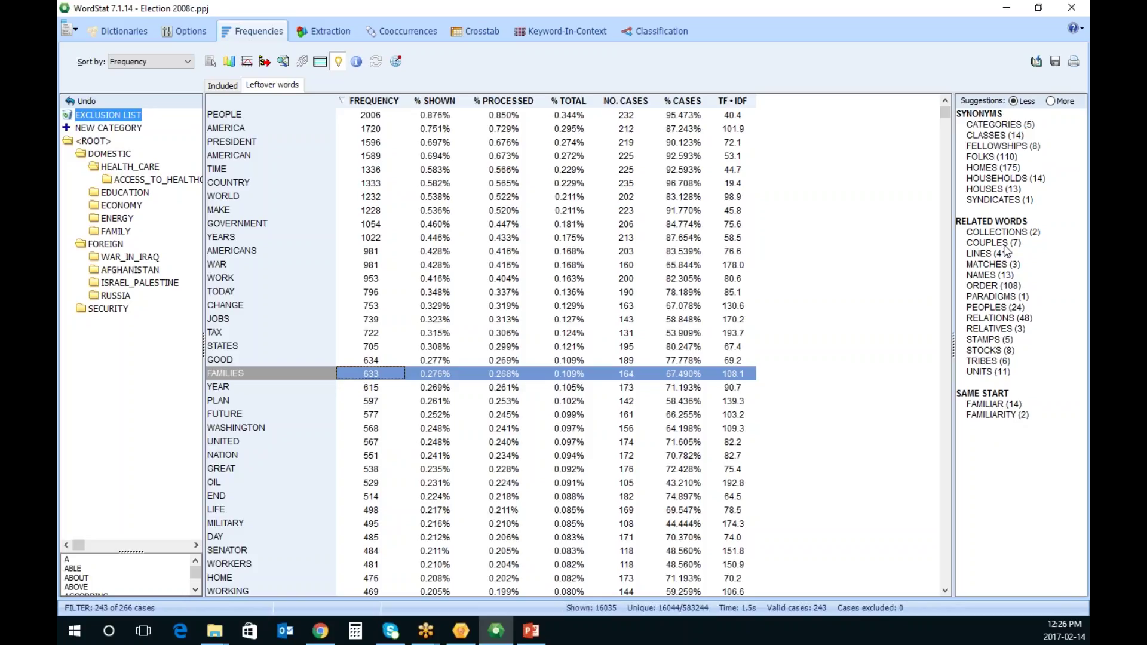
Select the suggested synonym HOUSEHOLDS and add FAMILIES to the existing FAMILY category under DOMESTIC
click(1005, 178)
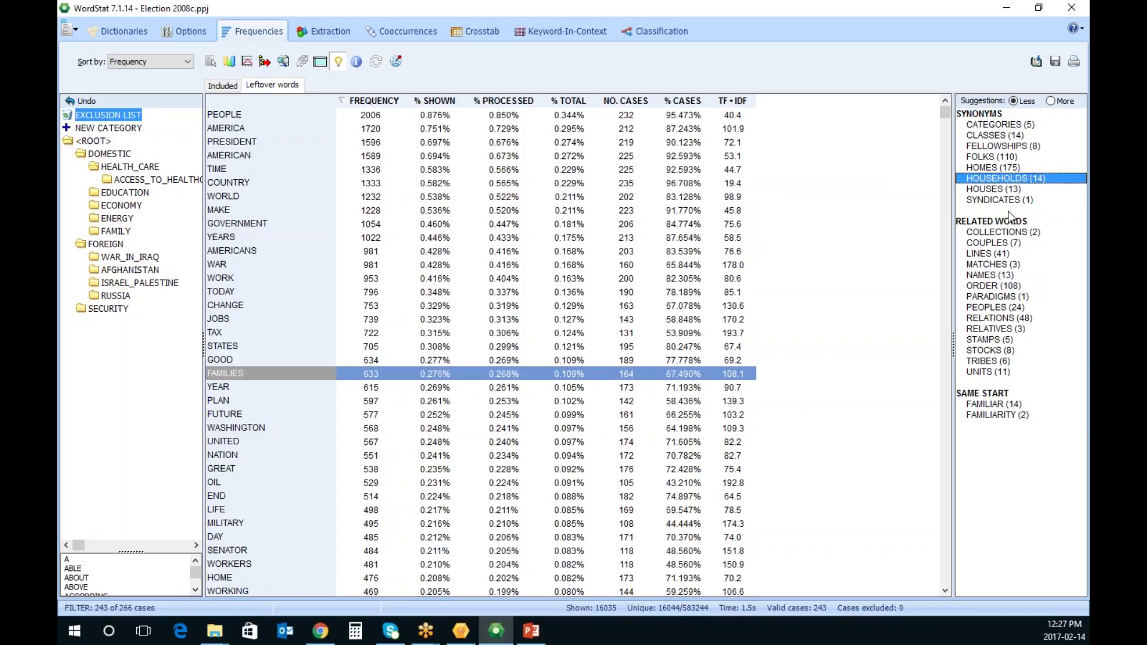
right_click(1006, 178)
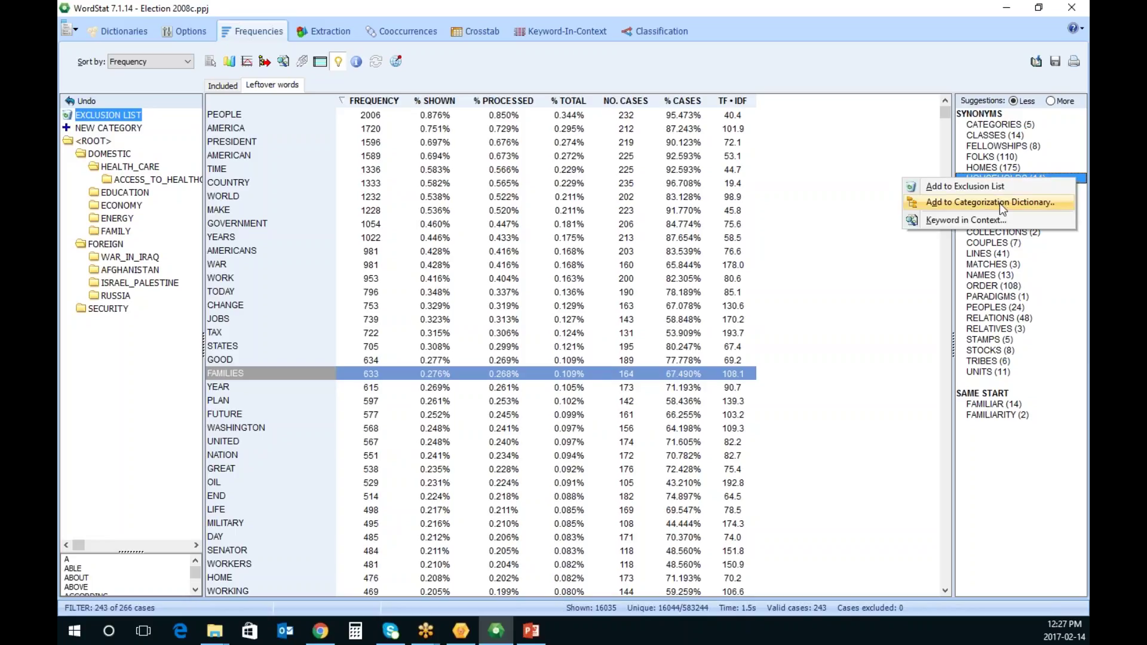
click(266, 379)
drag(266, 379, 123, 235)
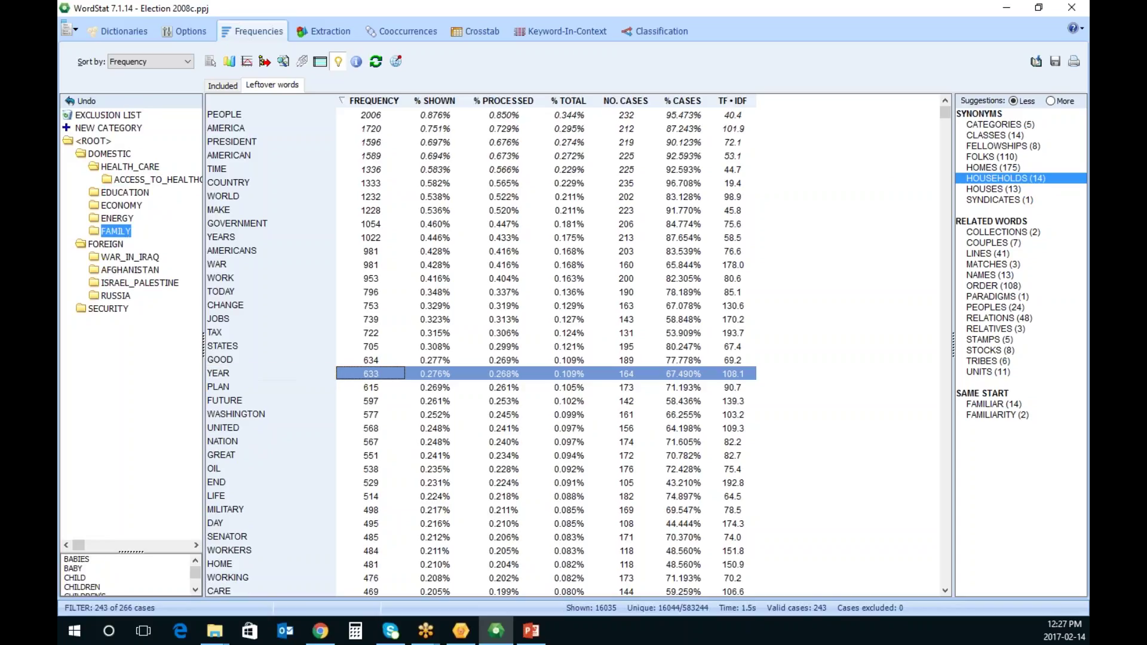
Sort the leftover words alphabetically and search them for GOVERN
click(247, 413)
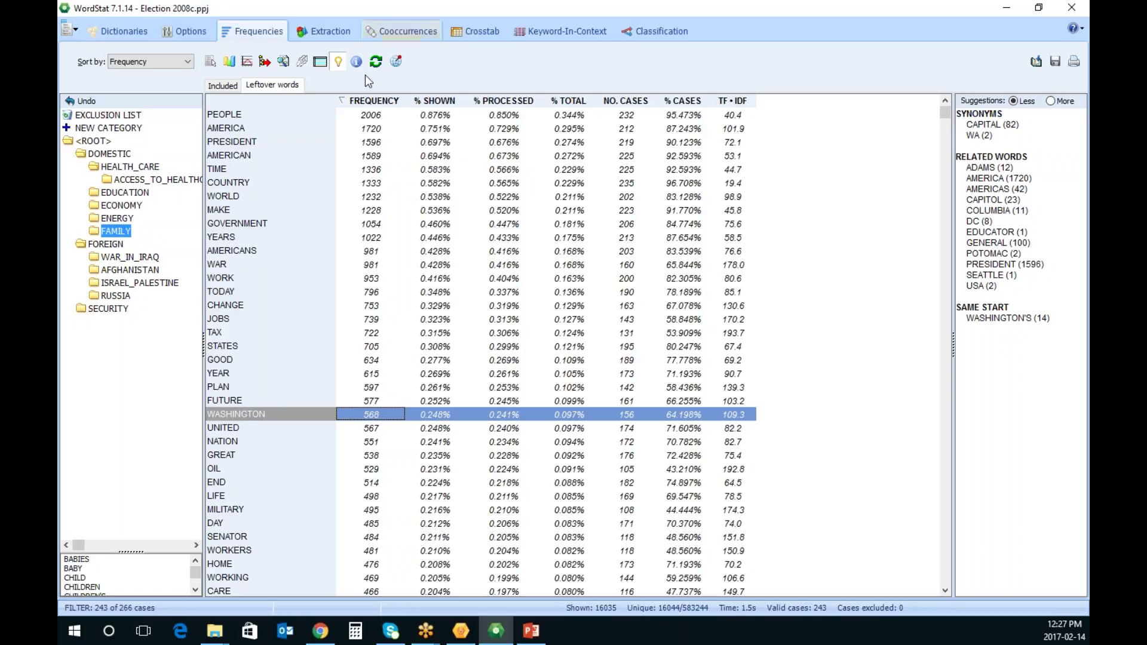
click(264, 219)
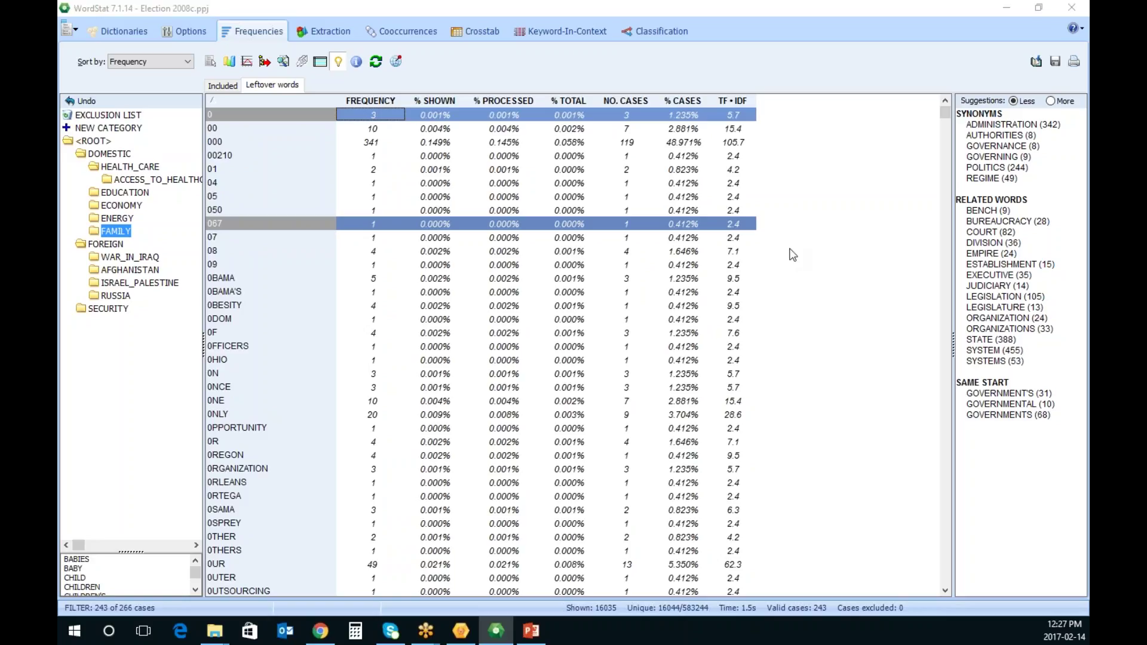
key(ctrl+f)
text(GOVERN)
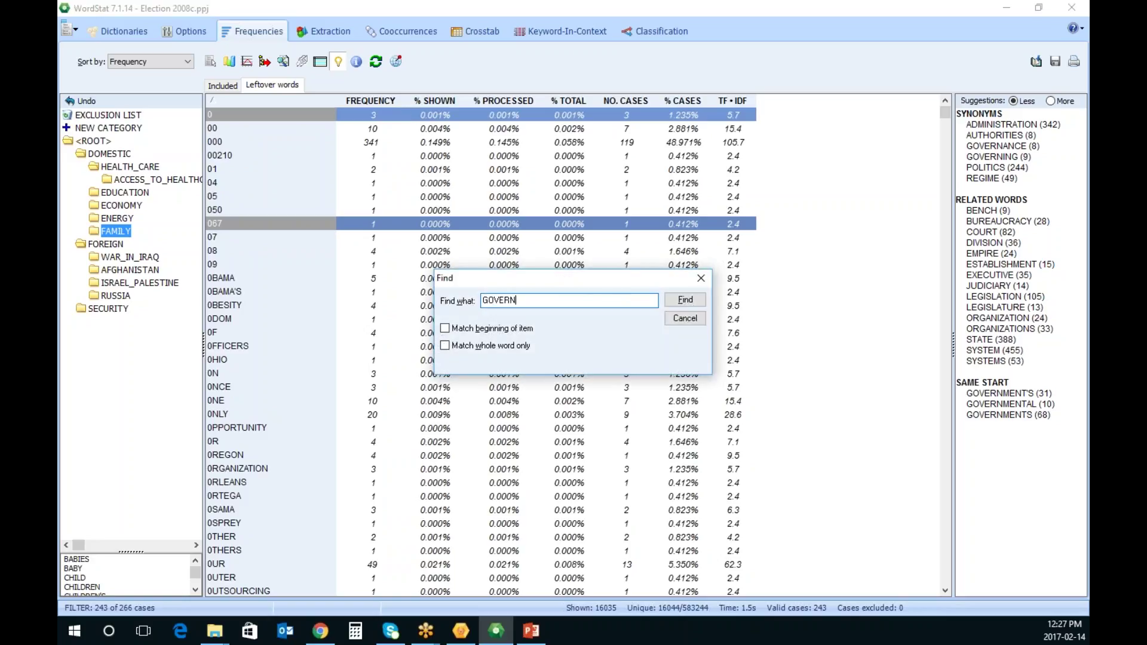
key(Return)
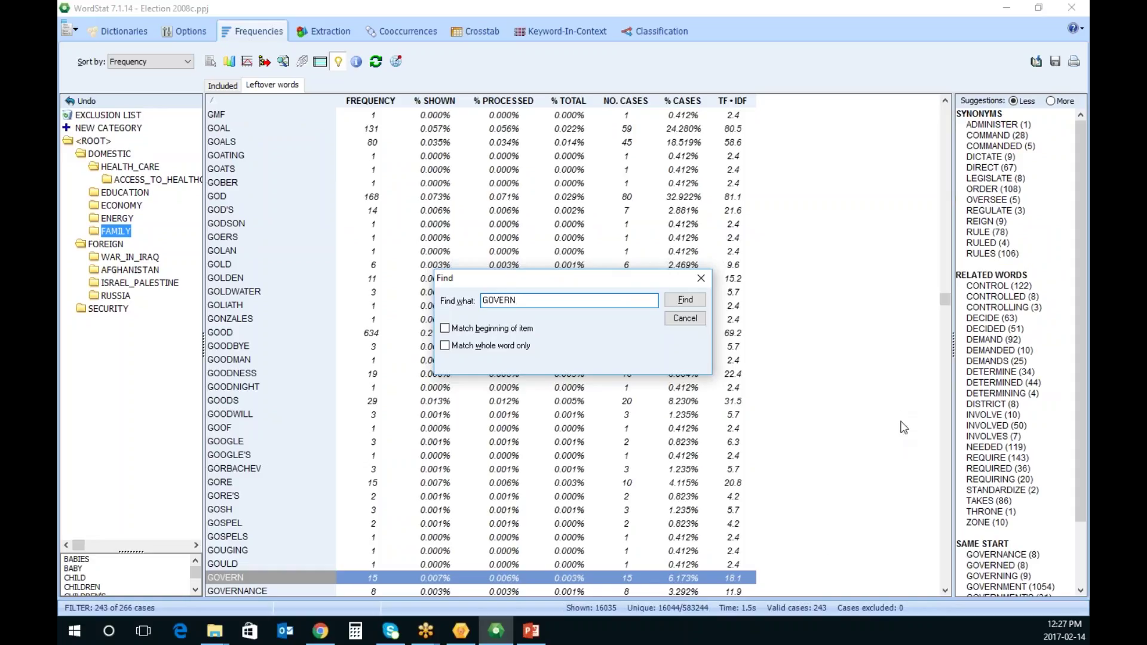
click(690, 323)
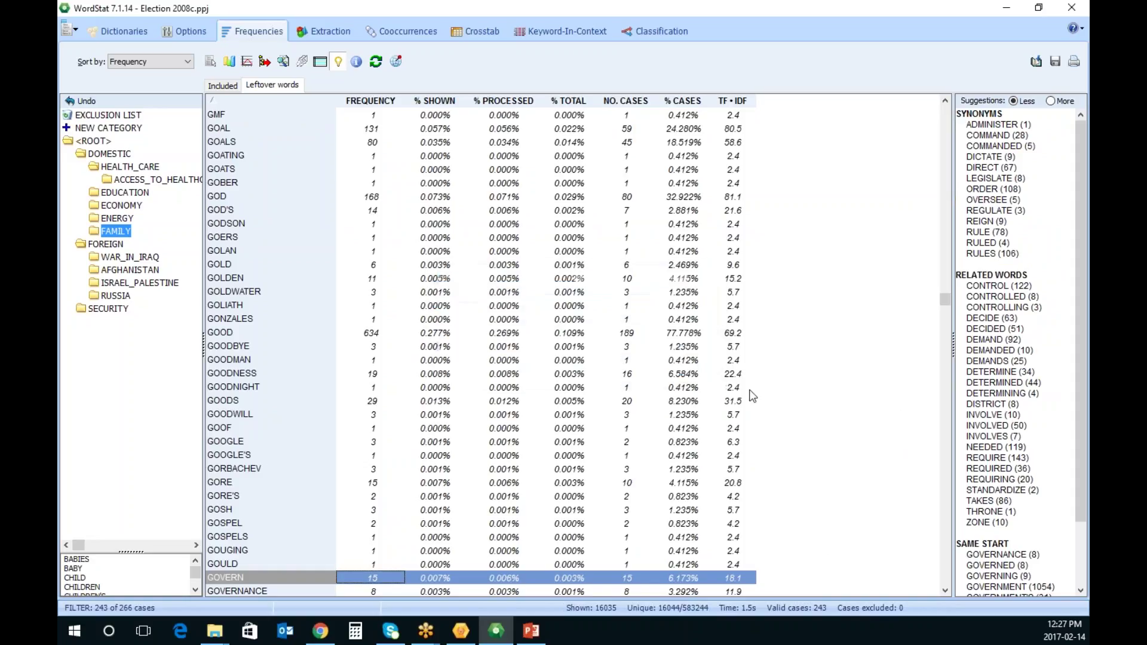
Examine the leftover words that follow GOVERN in the alphabetical list, down to GRABS, for related word forms
key(Down)
key(Down)
key(Down)
key(Down)
key(Down)
key(Down)
key(Down)
key(Down)
key(Down)
key(Down)
key(Down)
key(Down)
key(Down)
key(Down)
key(Down)
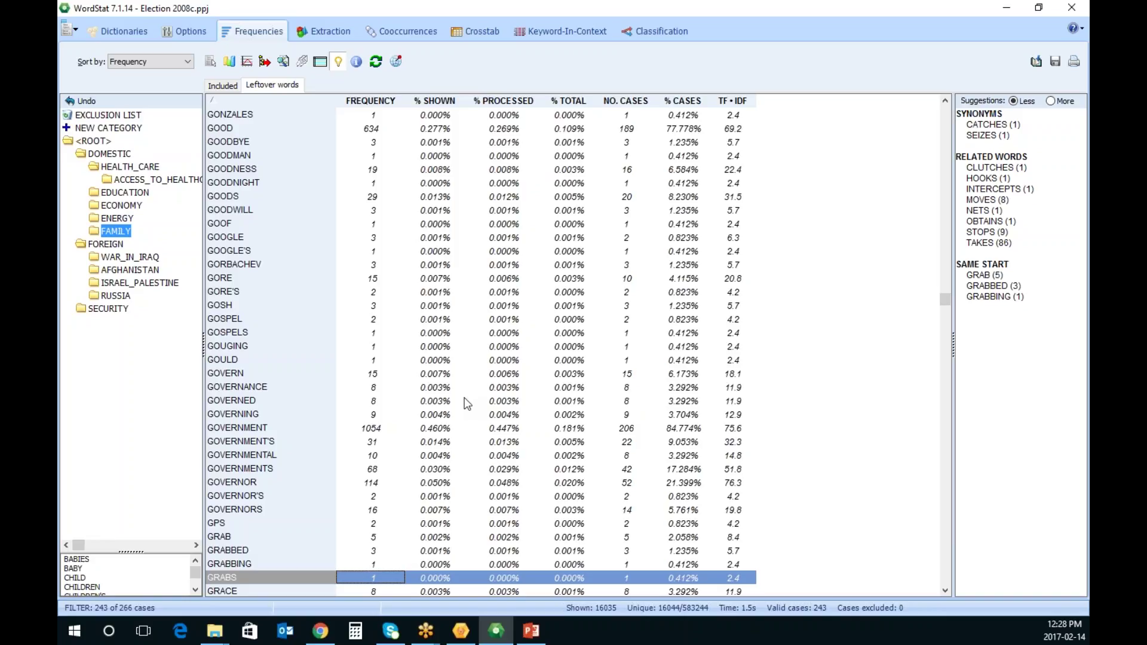
Review the basic suggested synonyms for the FAMILY category in the dictionary, with and without limiting them to existing words
click(136, 33)
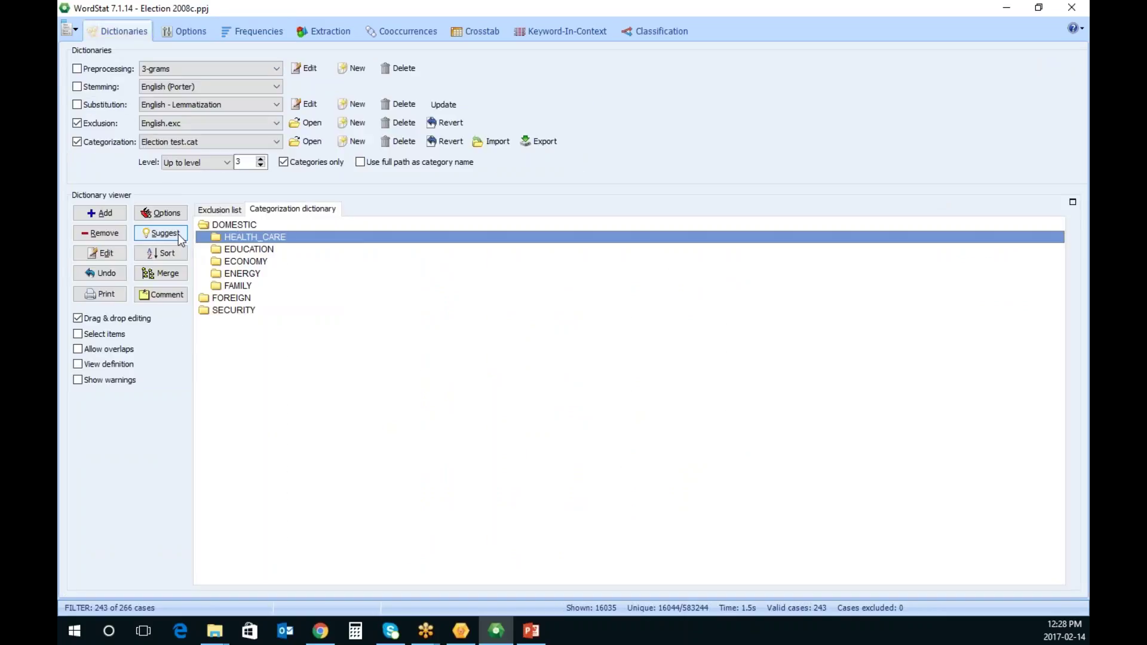
click(178, 234)
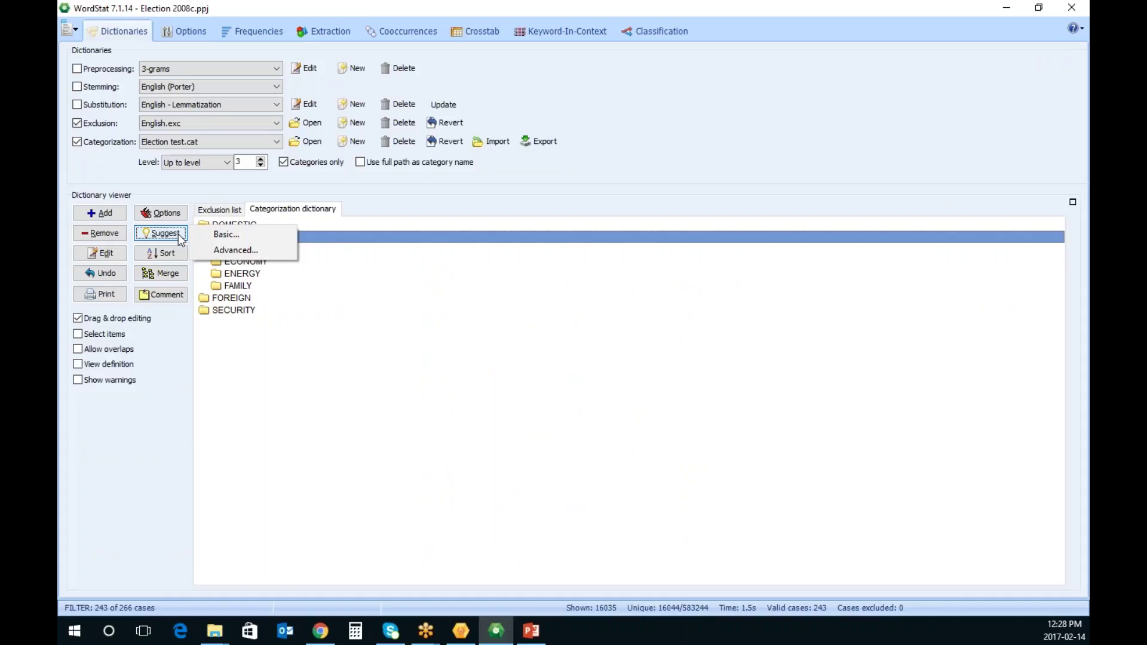
click(249, 237)
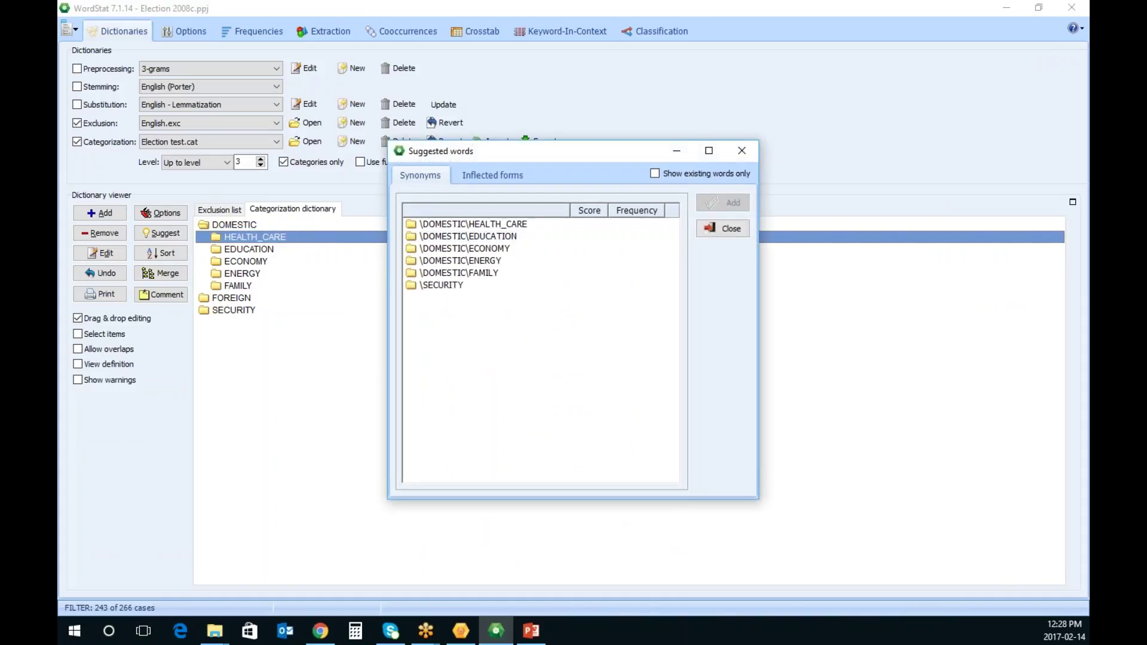
double_click(484, 274)
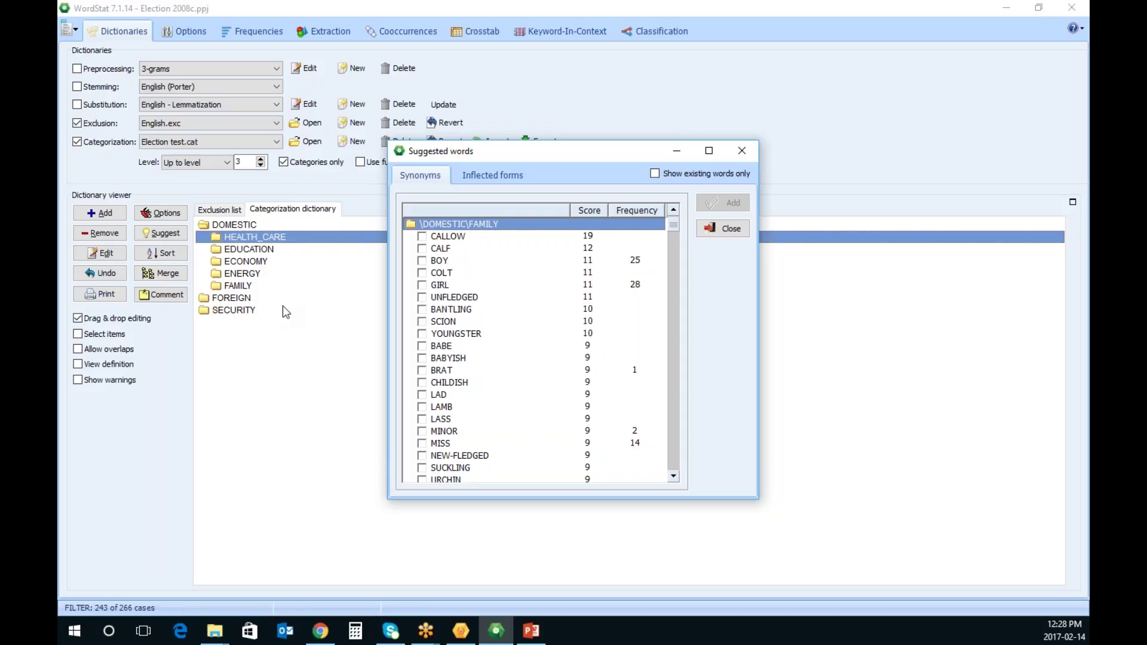
click(655, 174)
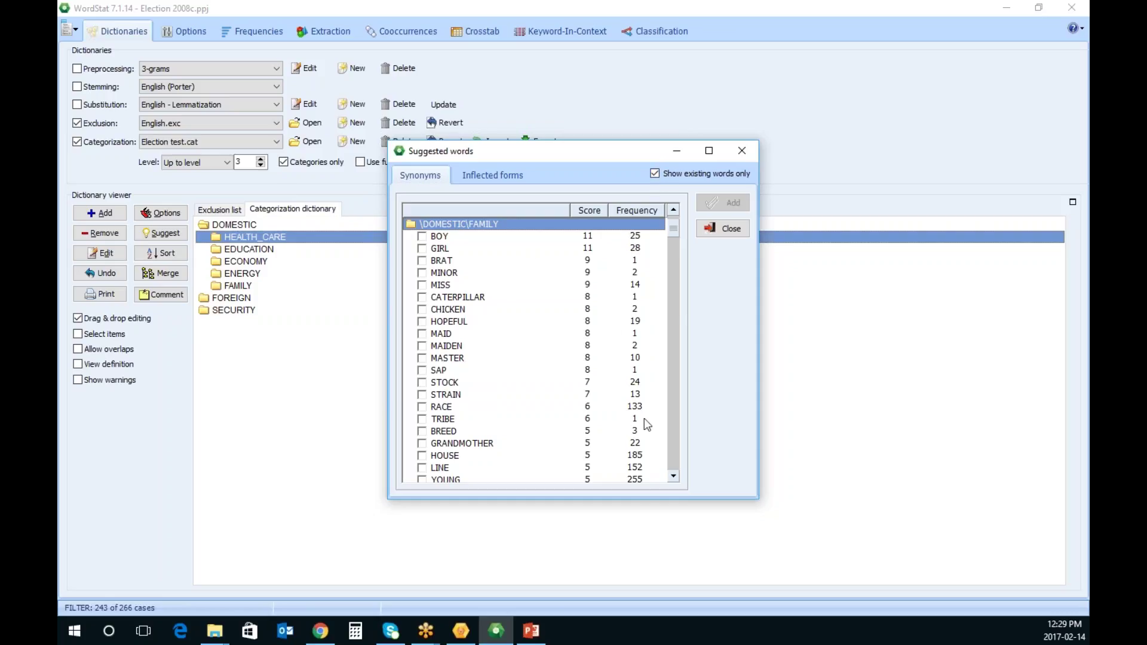
click(654, 174)
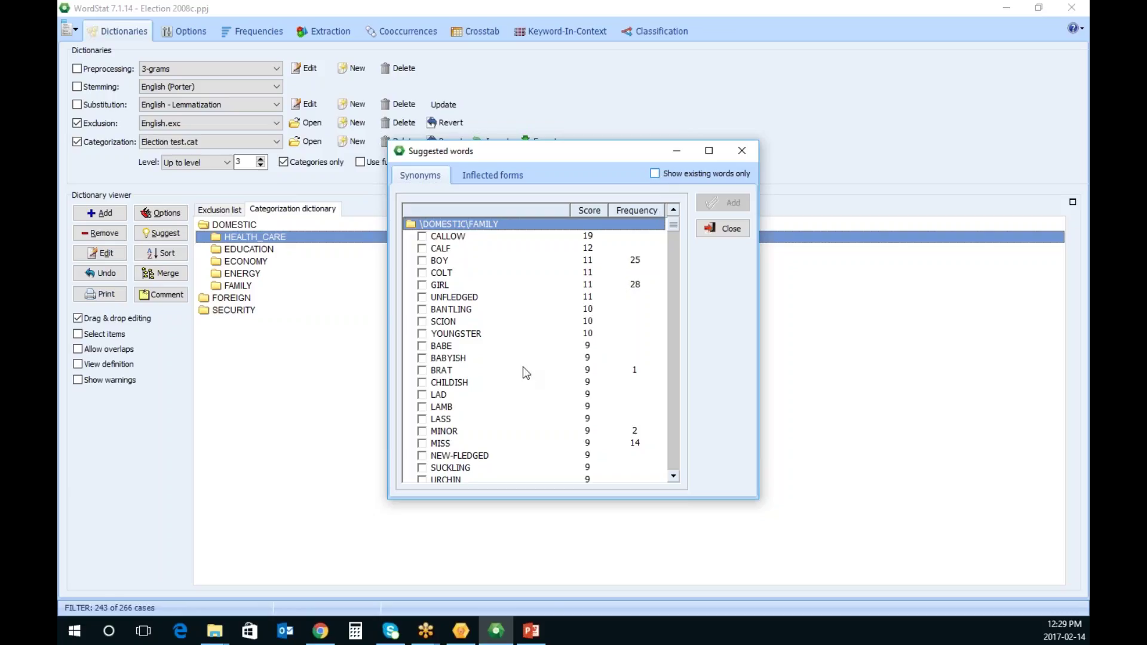
click(724, 234)
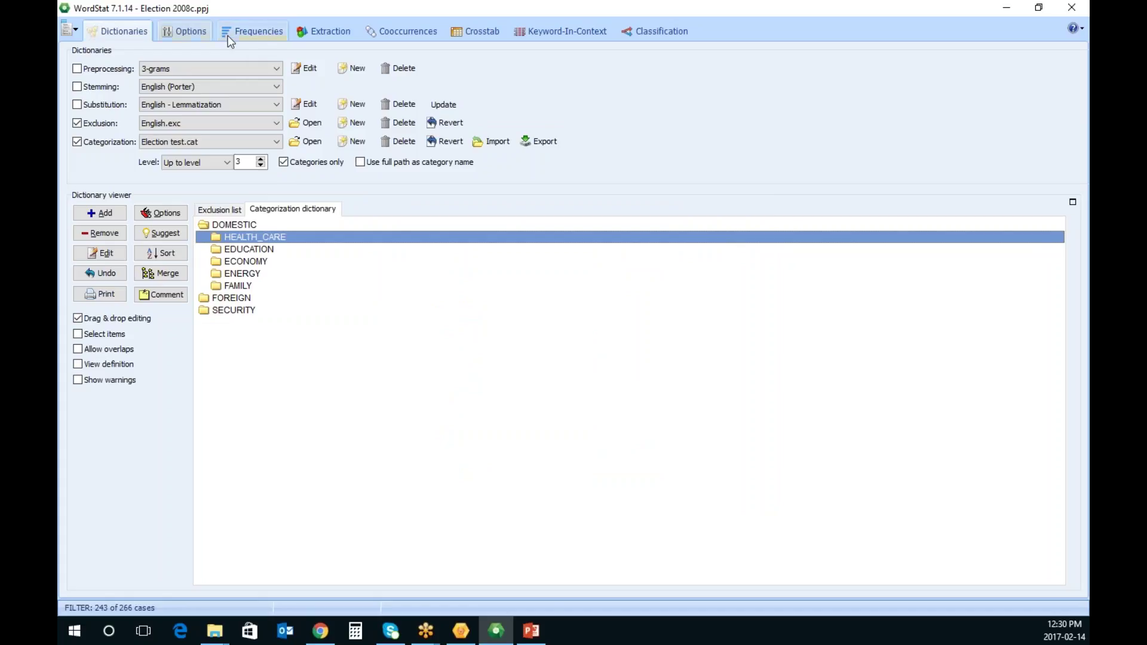
View the categories cross-tabulated by CANDIDATE and chart the AFGHANISTAN, ECONOMY and EDUCATION rows
click(269, 37)
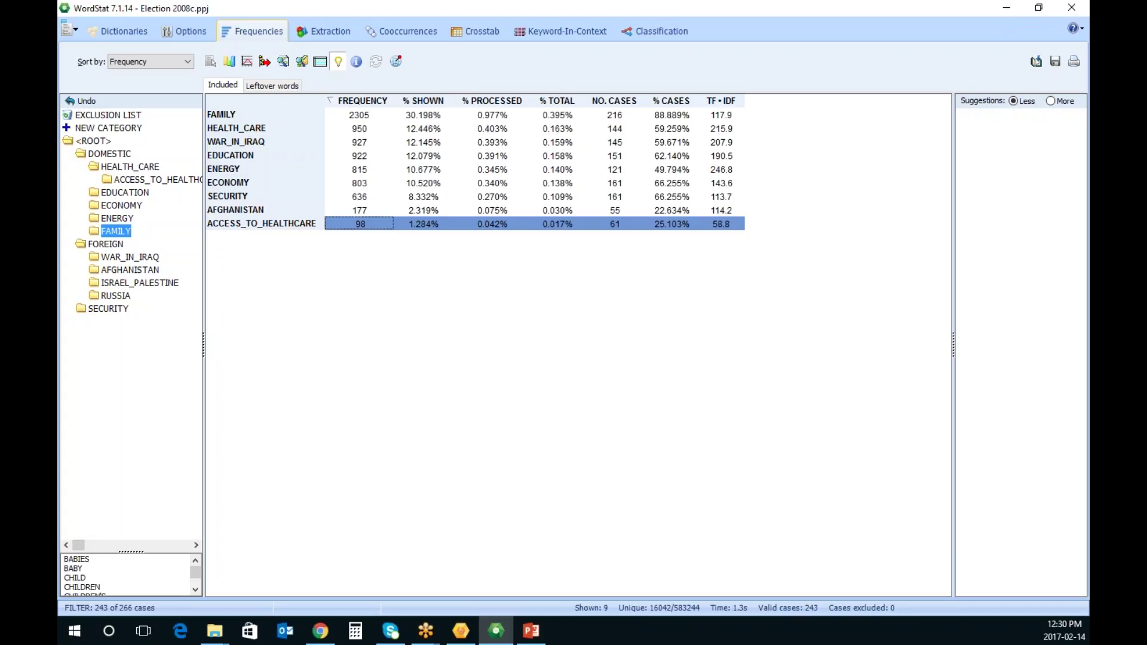
click(480, 33)
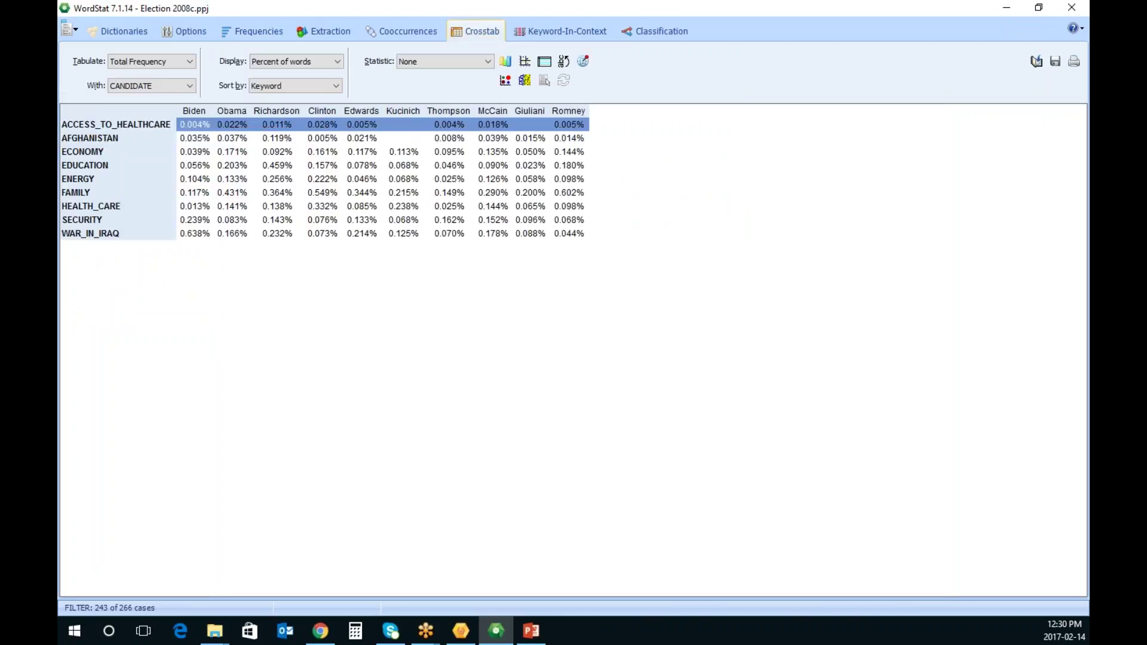
click(176, 87)
click(176, 88)
drag(501, 139, 502, 166)
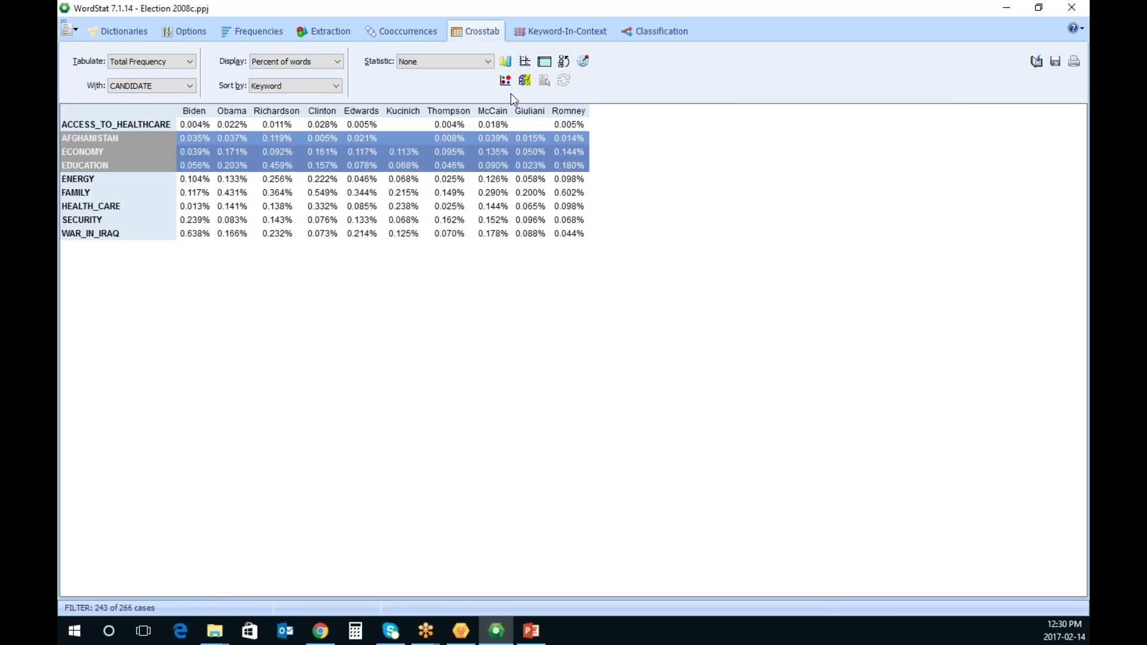
click(506, 62)
drag(627, 394, 657, 136)
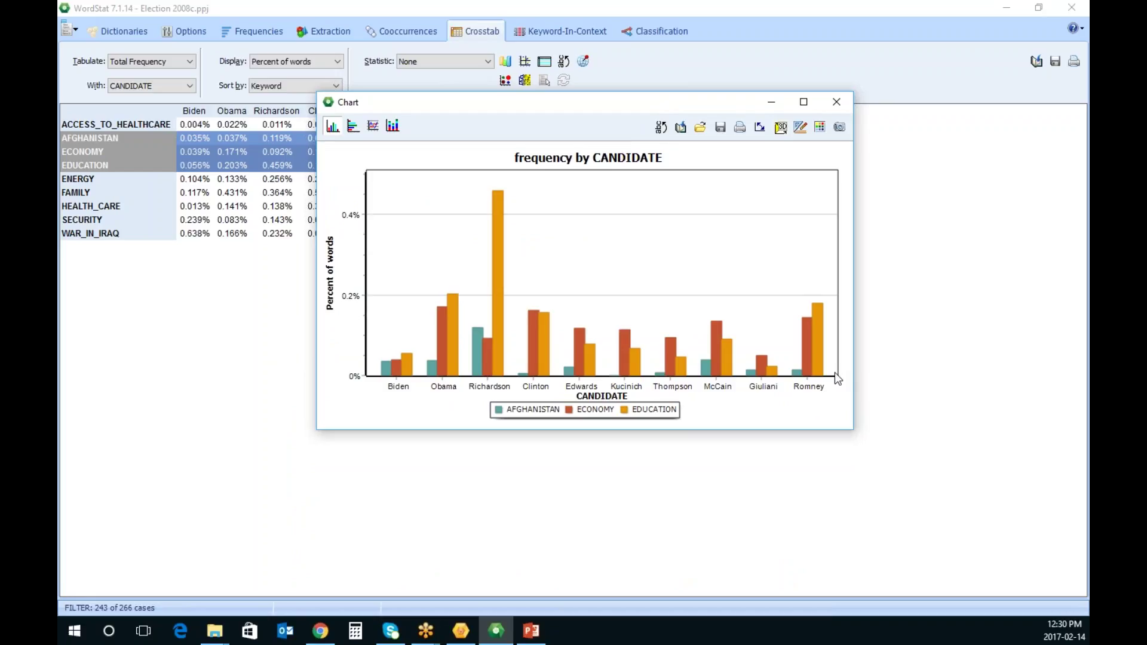
click(838, 103)
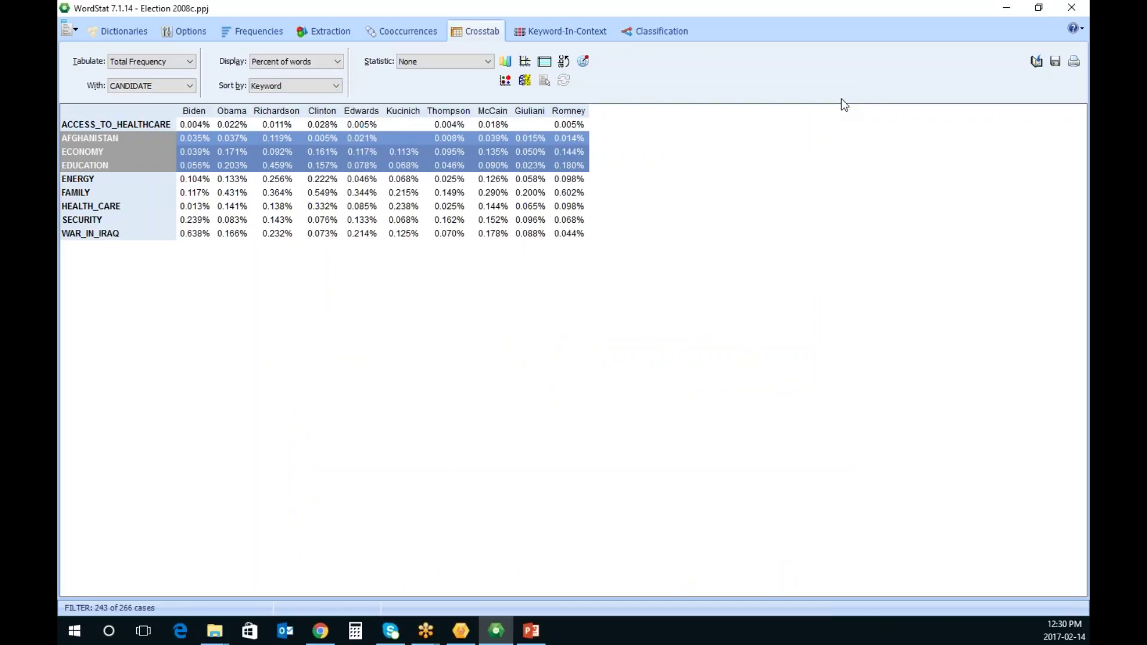
Return from the crosstab to the included category frequencies and show the word suggestions for FAMILY
click(230, 195)
right_click(230, 197)
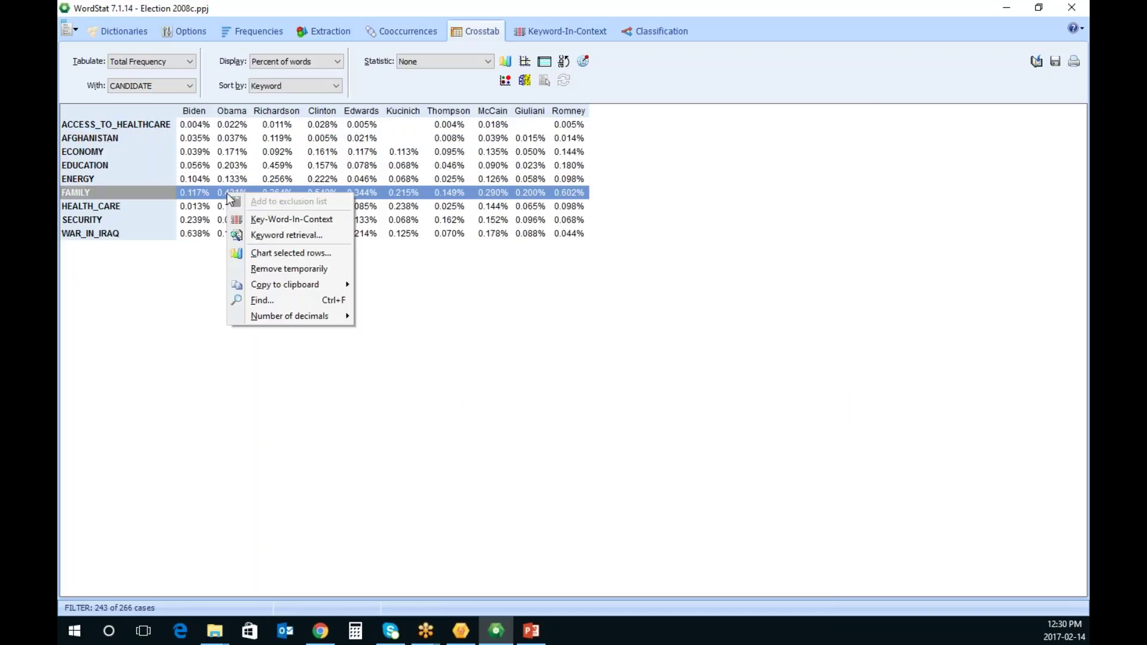
click(271, 29)
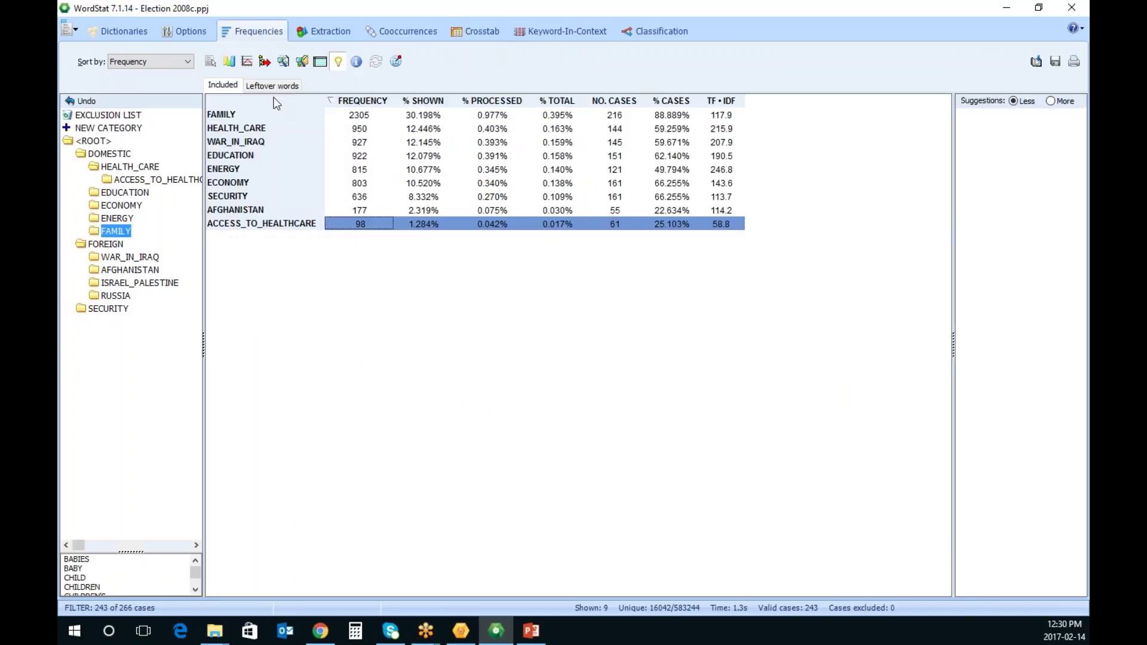
click(279, 88)
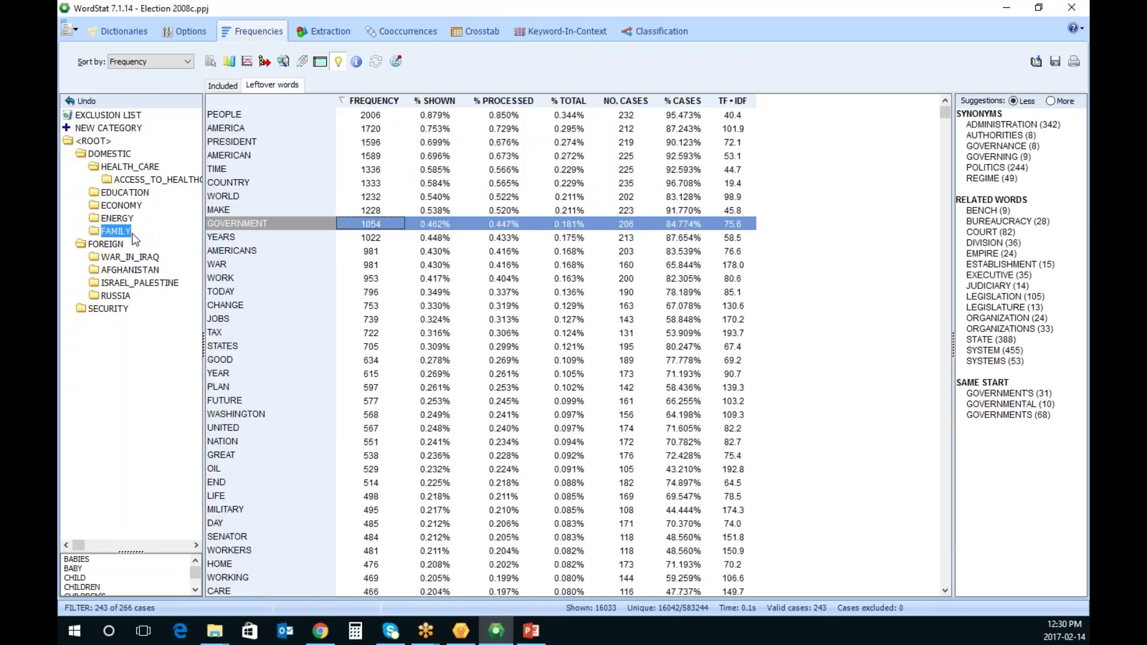
click(223, 86)
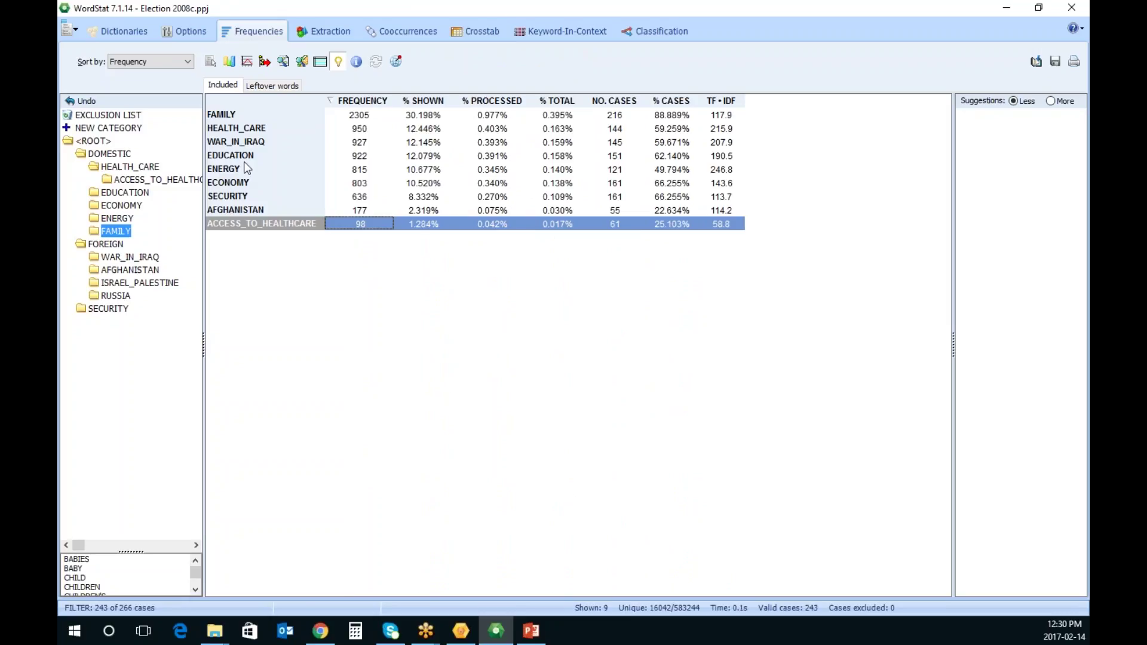
click(235, 116)
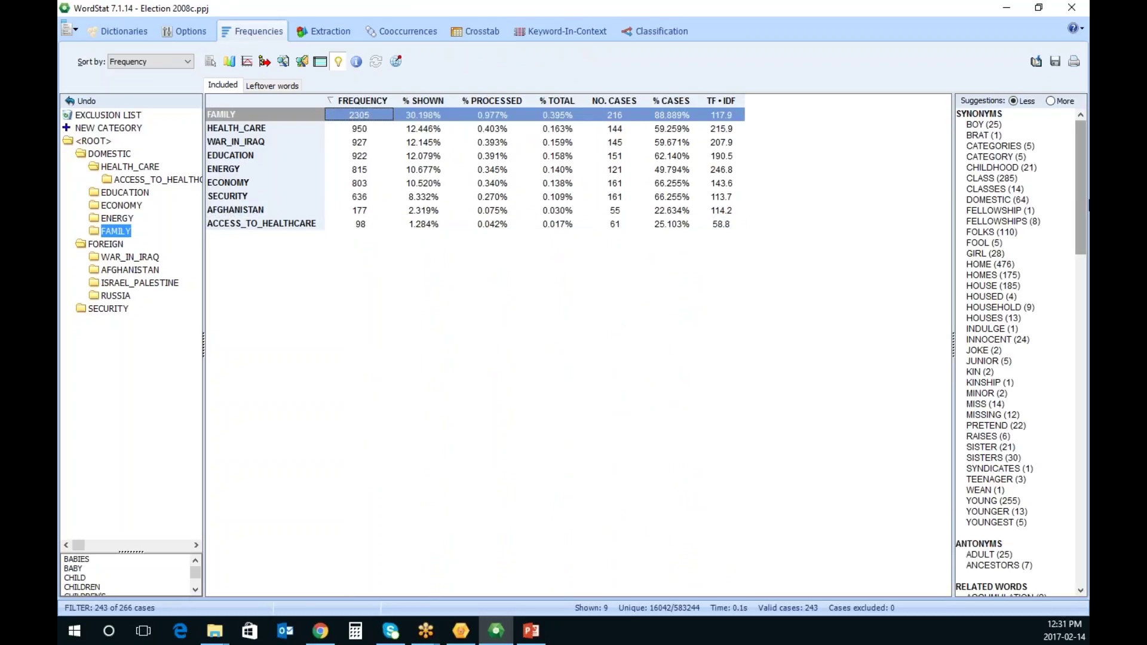
Add the suggested words COLLEGE, EDUCATE, EDUCATING, INSTRUCTION, INSTRUCTORS, LEARNING, LECTURE, SCHOLARS, STUDIED, STUDIES and STUDY to the EDUCATION category under DOMESTIC with weight 1
click(139, 194)
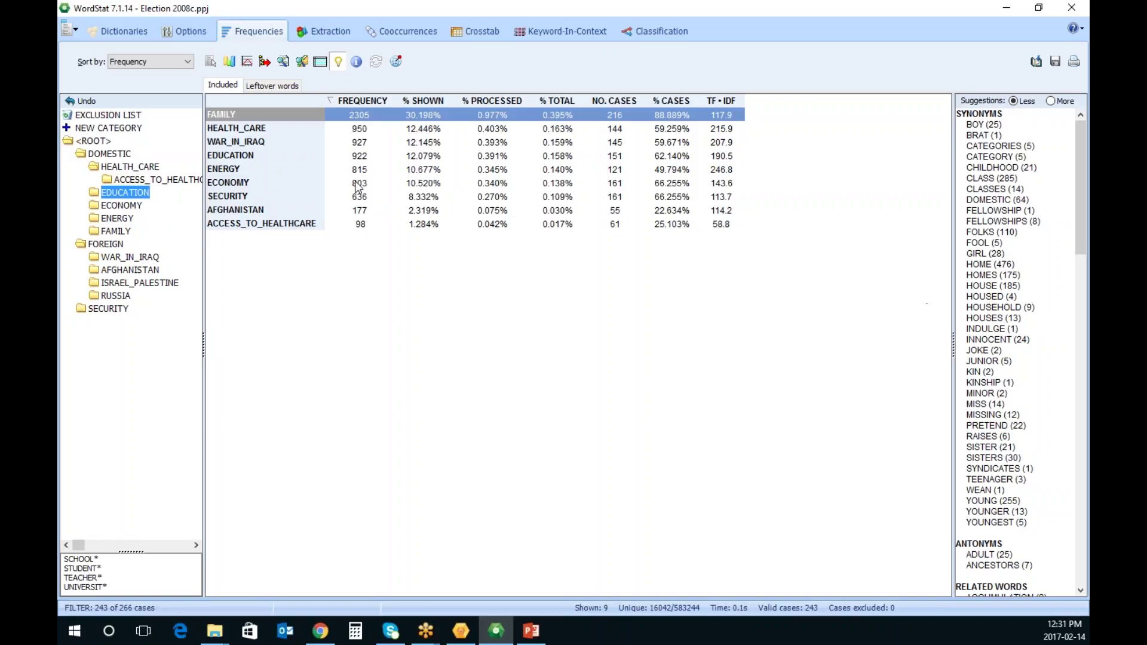
click(248, 155)
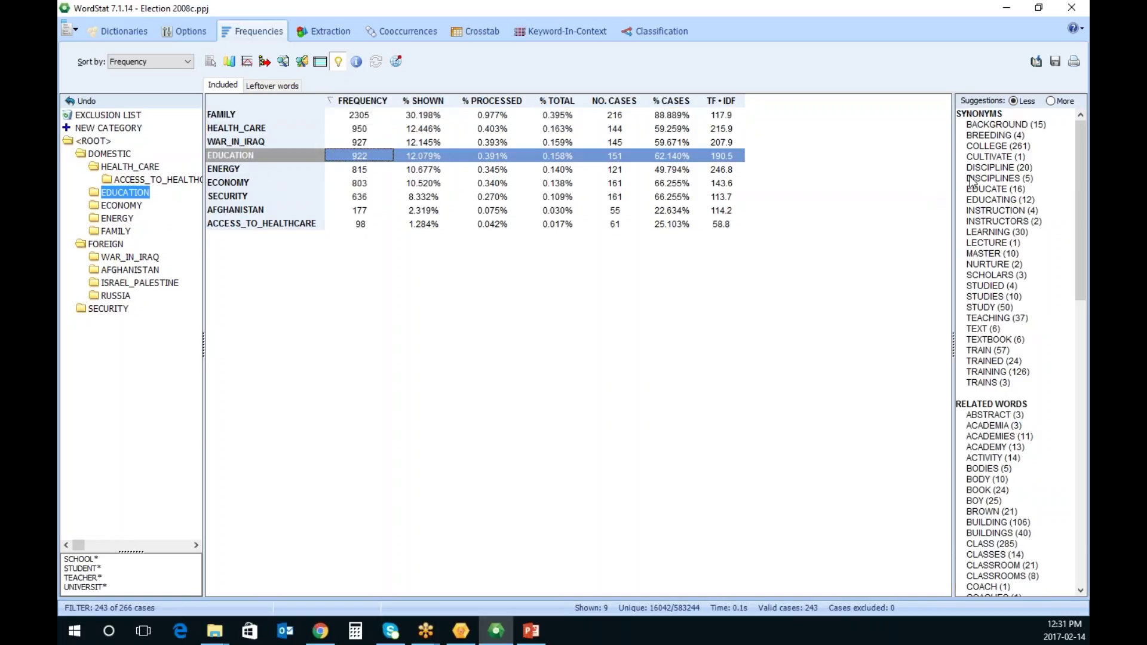
click(1029, 147)
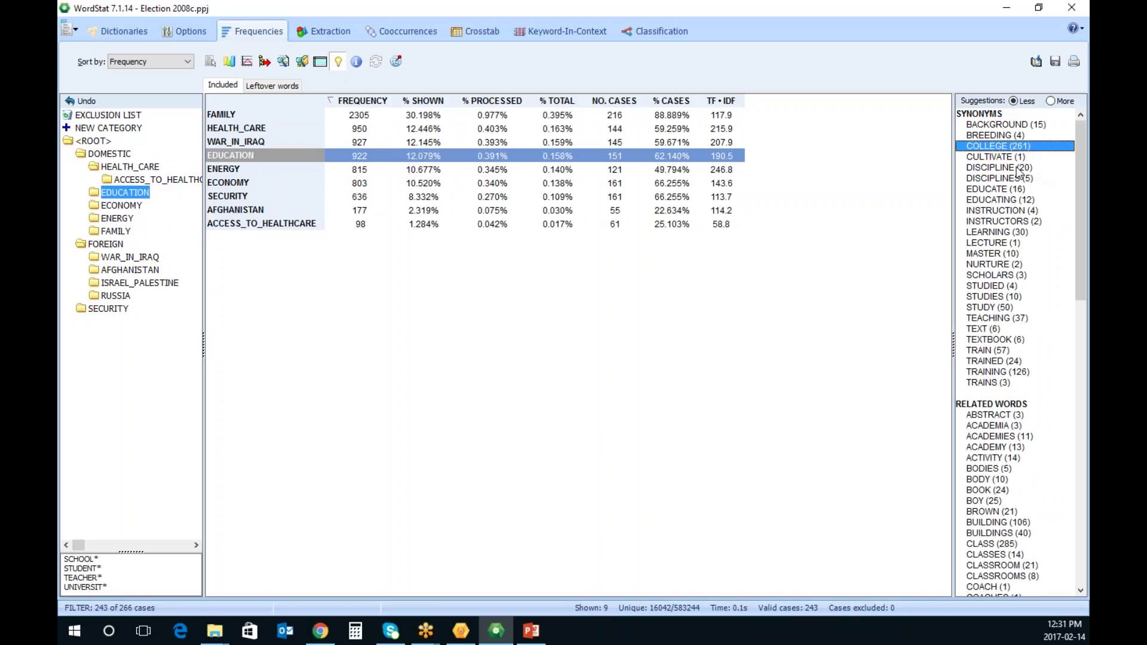
ctrl+click(1006, 189)
ctrl+click(1004, 201)
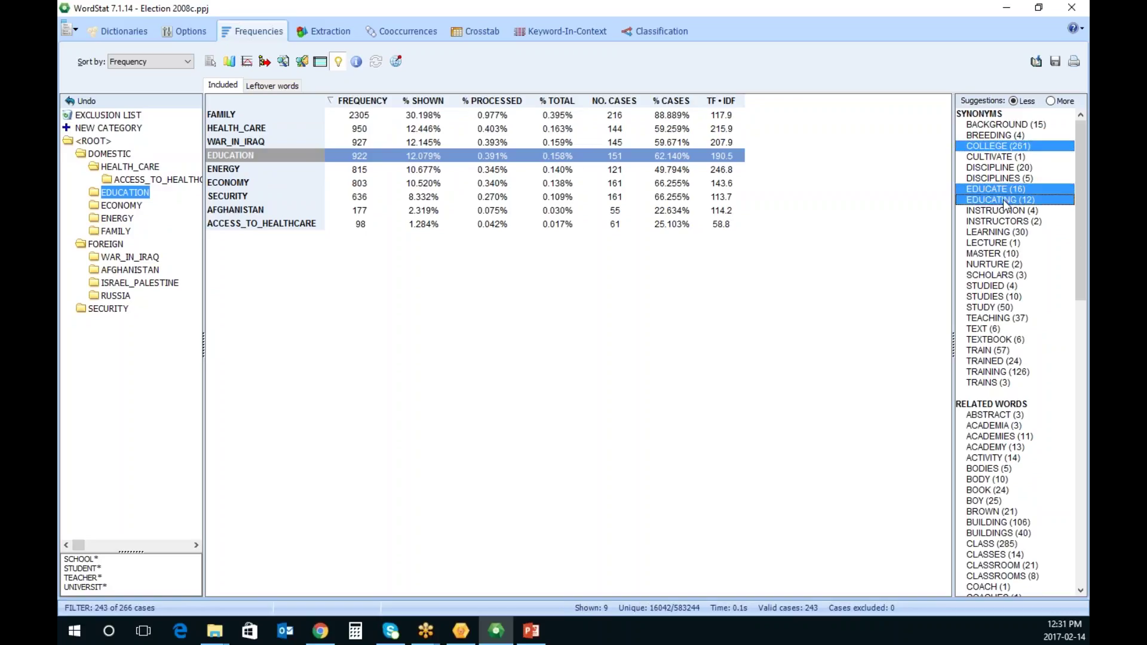
ctrl+click(1020, 210)
ctrl+click(1017, 222)
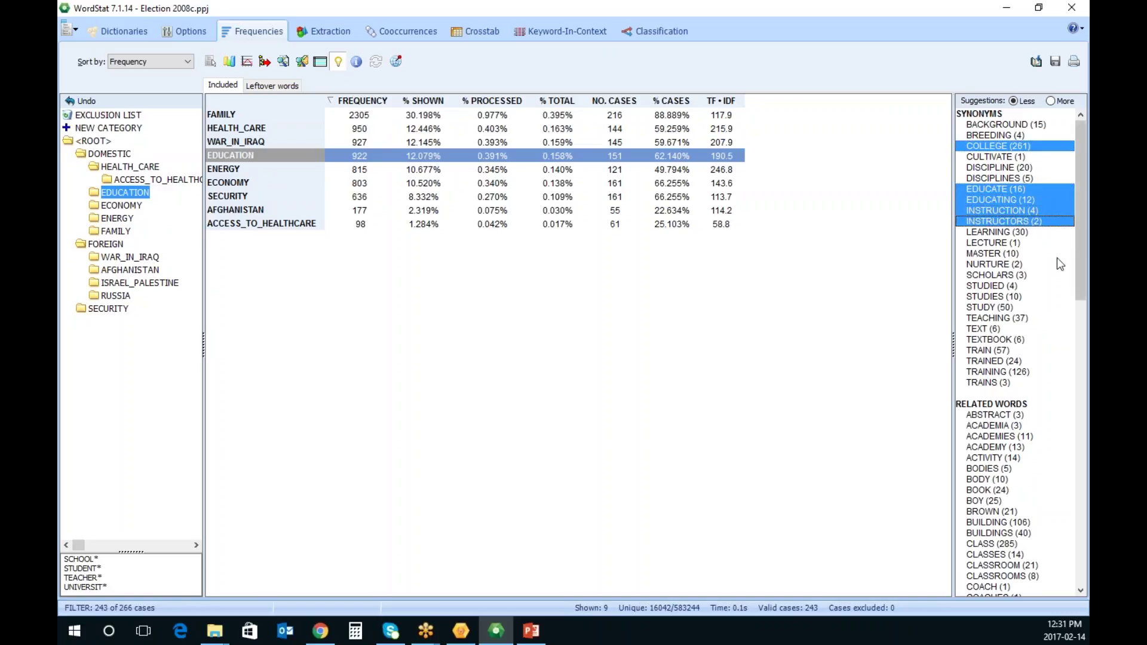
ctrl+click(995, 233)
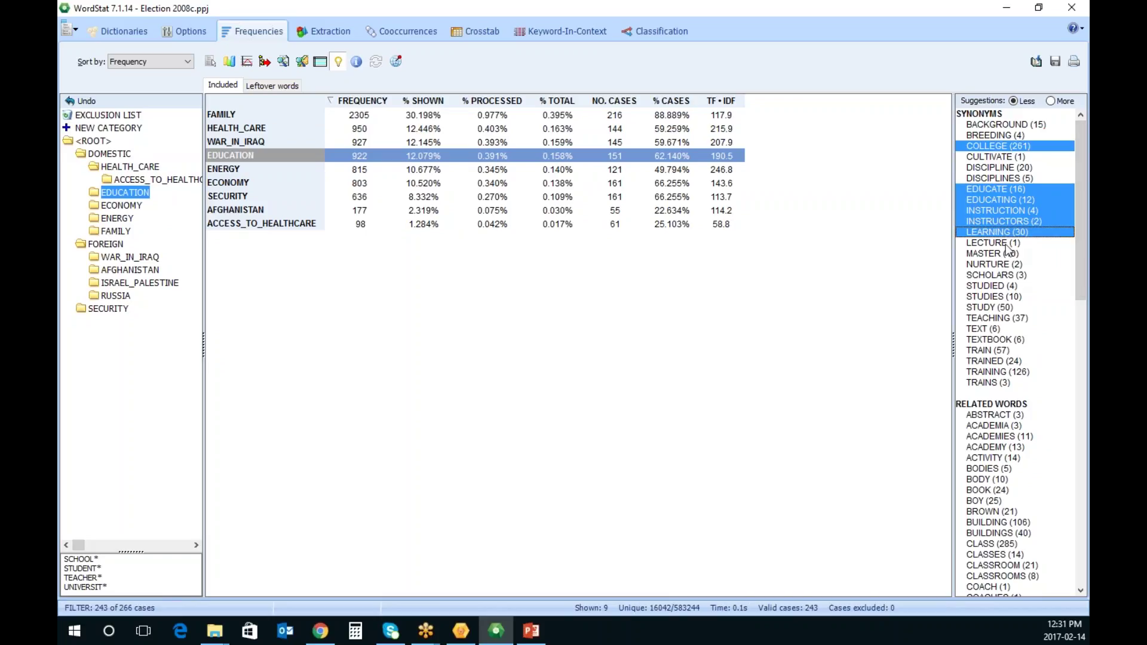
ctrl+click(1006, 245)
ctrl+click(1015, 276)
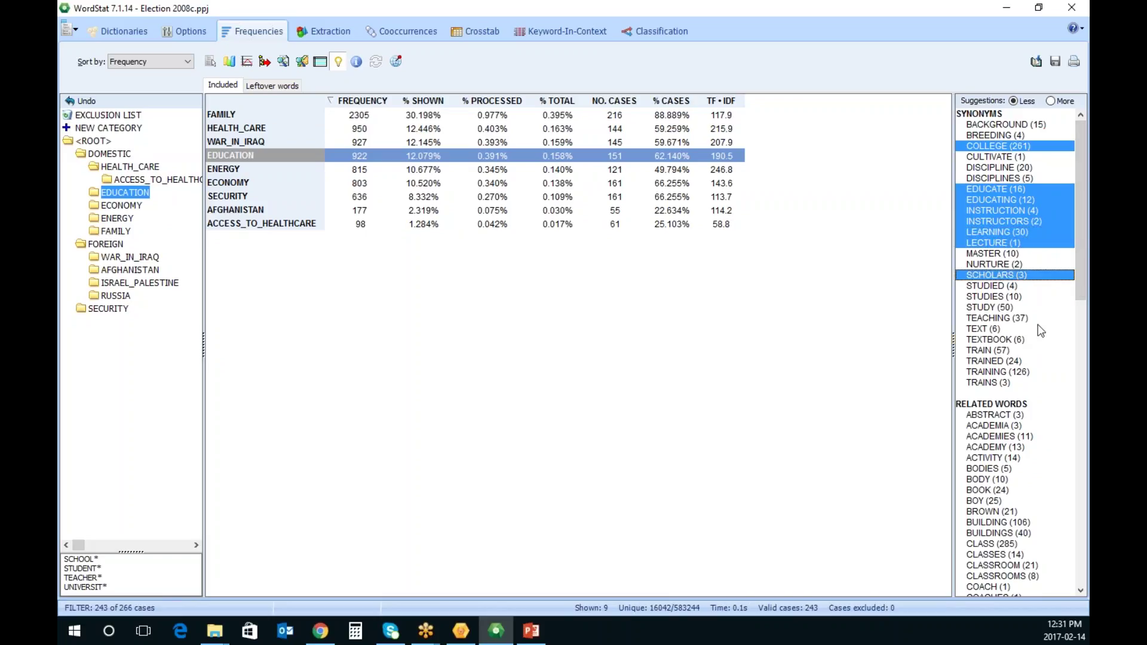
ctrl+click(992, 307)
ctrl+click(992, 297)
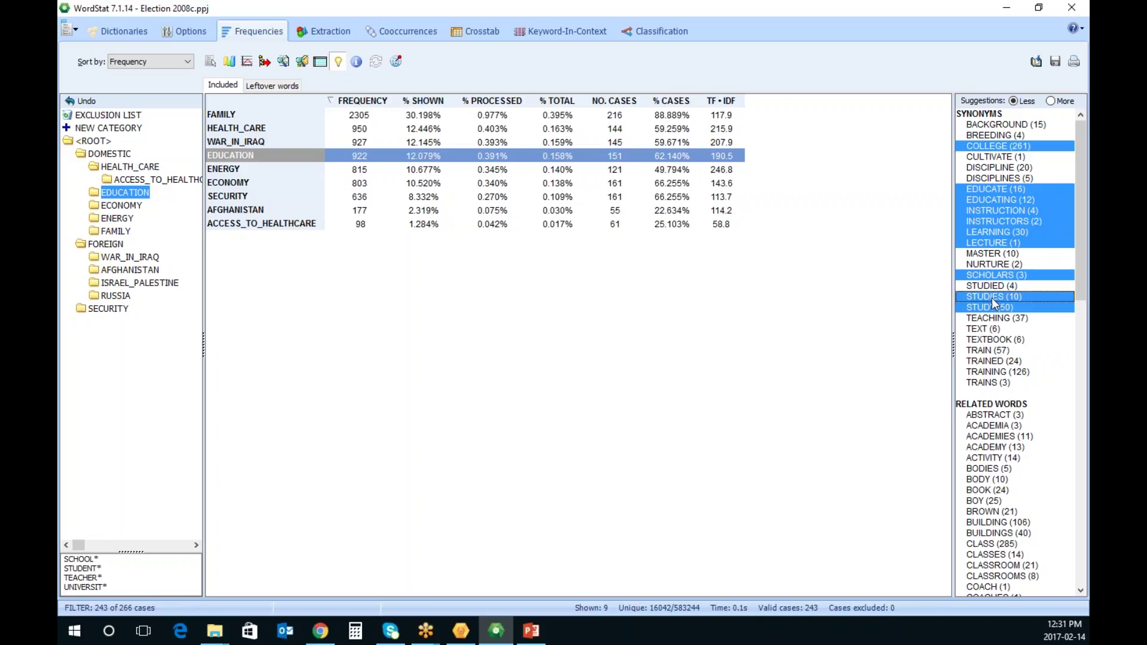
ctrl+click(994, 286)
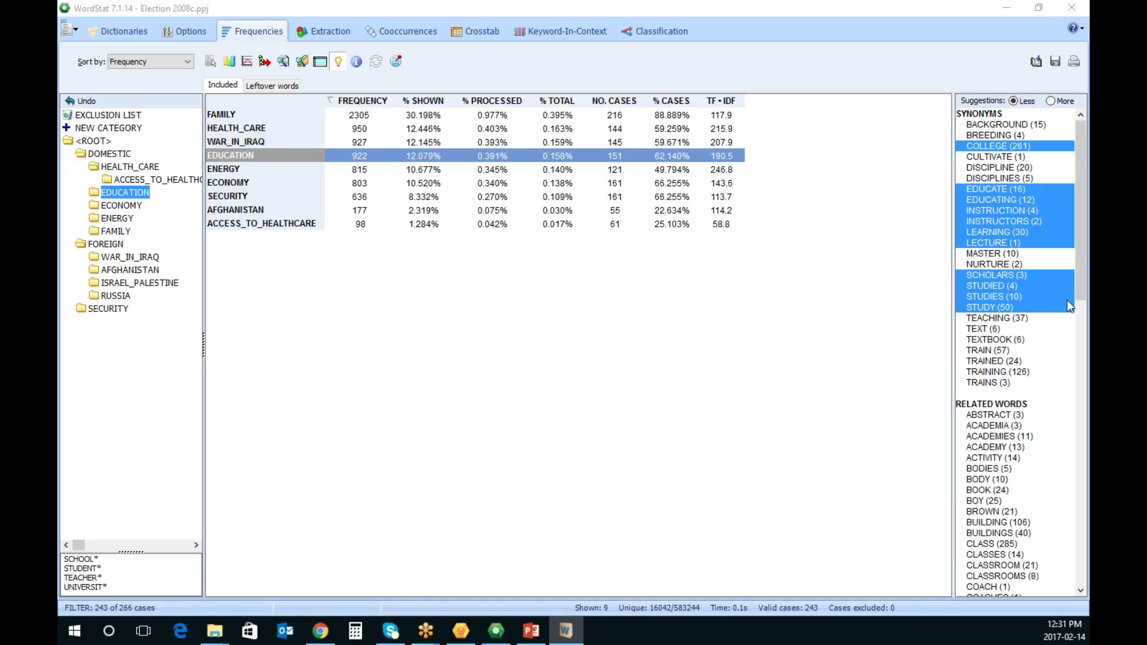
right_click(1049, 303)
click(1007, 325)
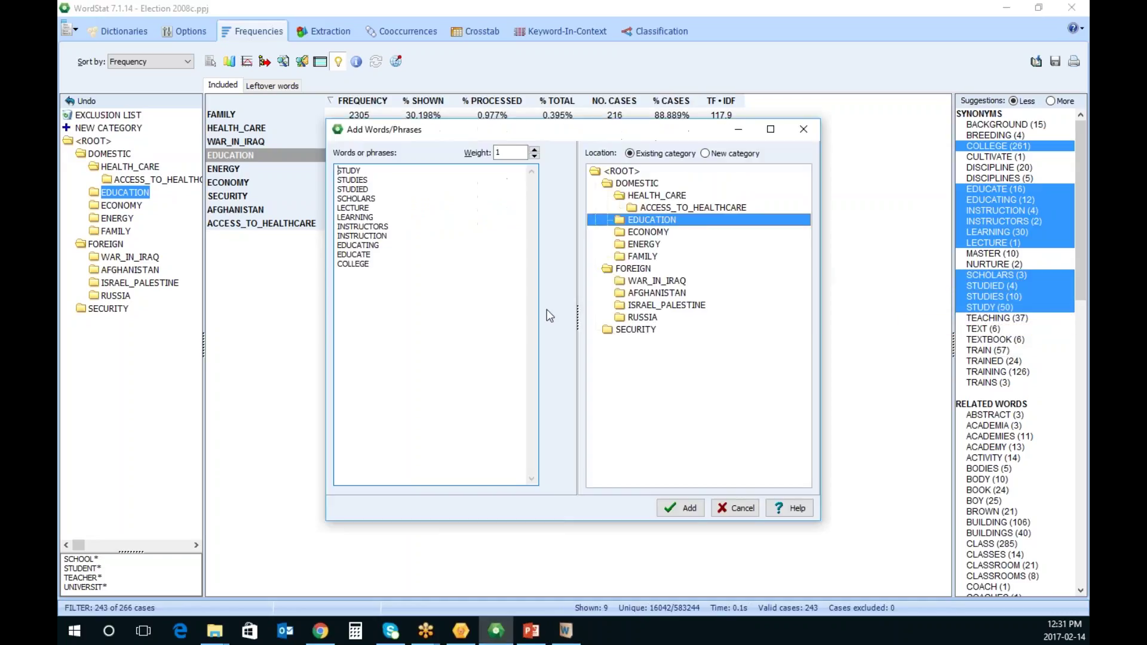
click(687, 509)
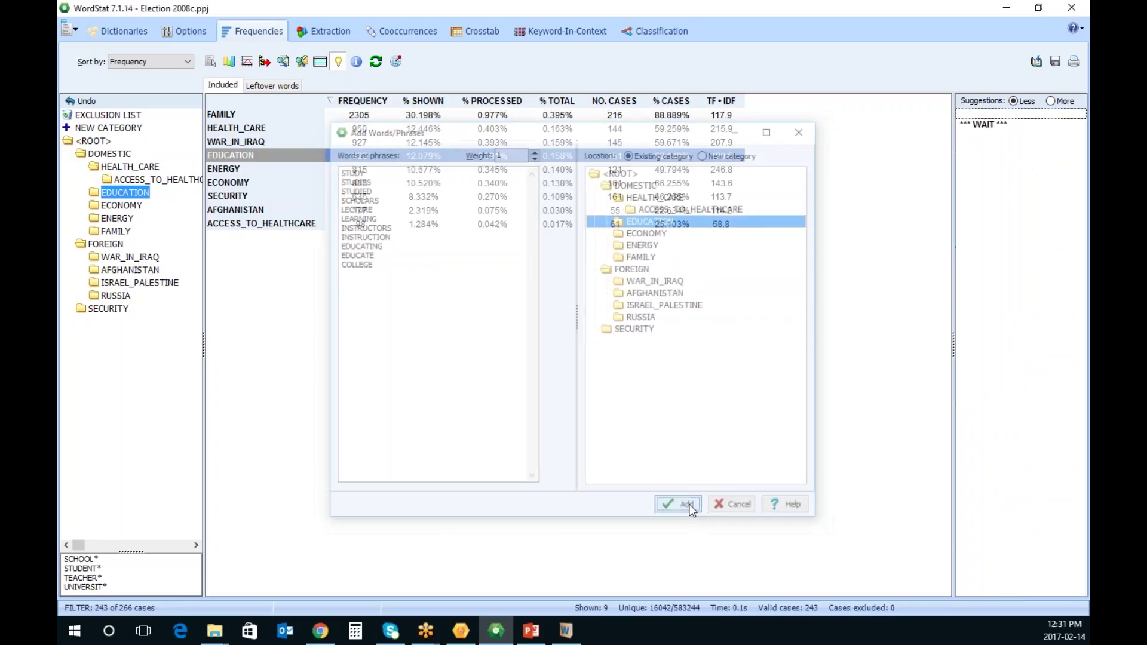
Recalculate the category frequencies with the updated dictionary and list the EDUCATION keywords in context
click(376, 61)
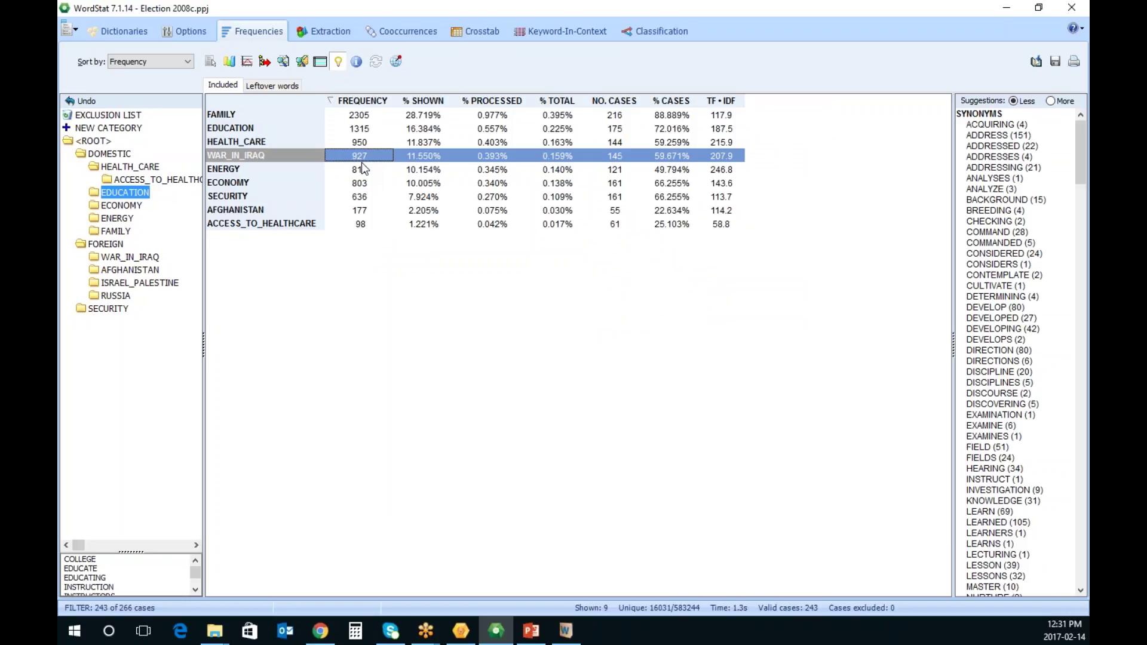
click(368, 128)
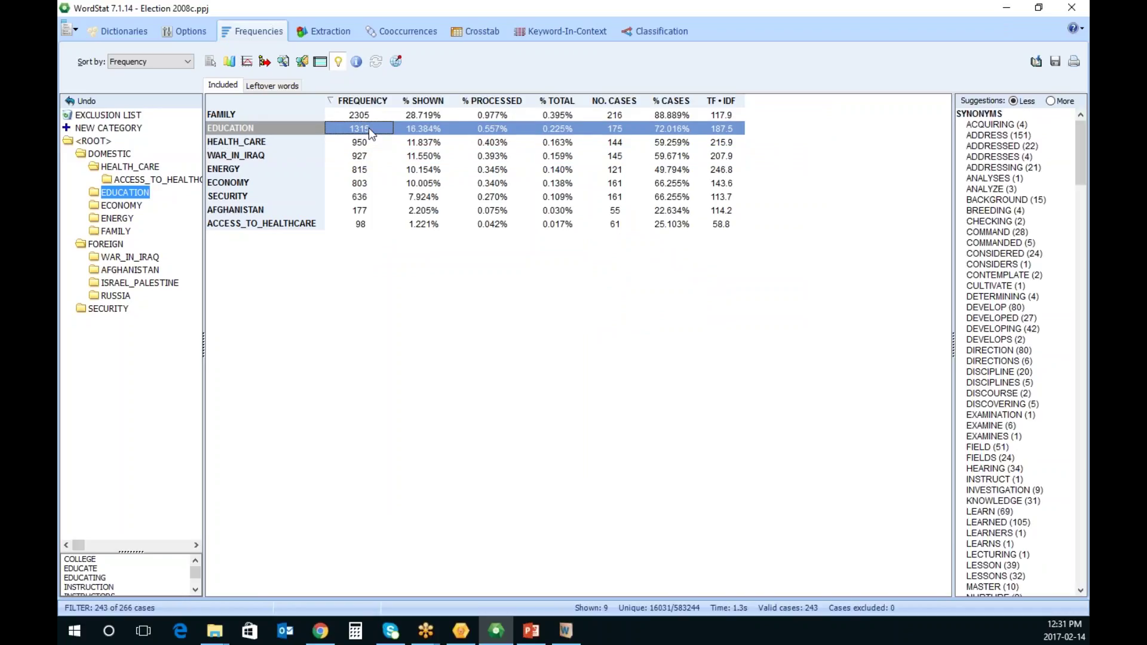
right_click(368, 128)
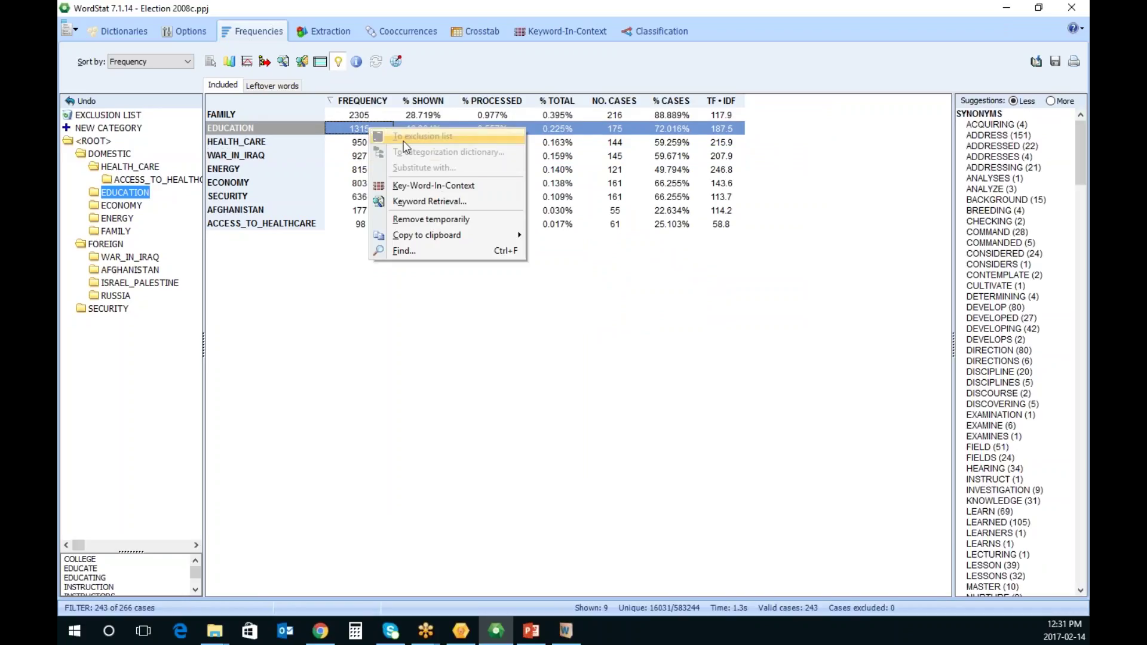
click(439, 186)
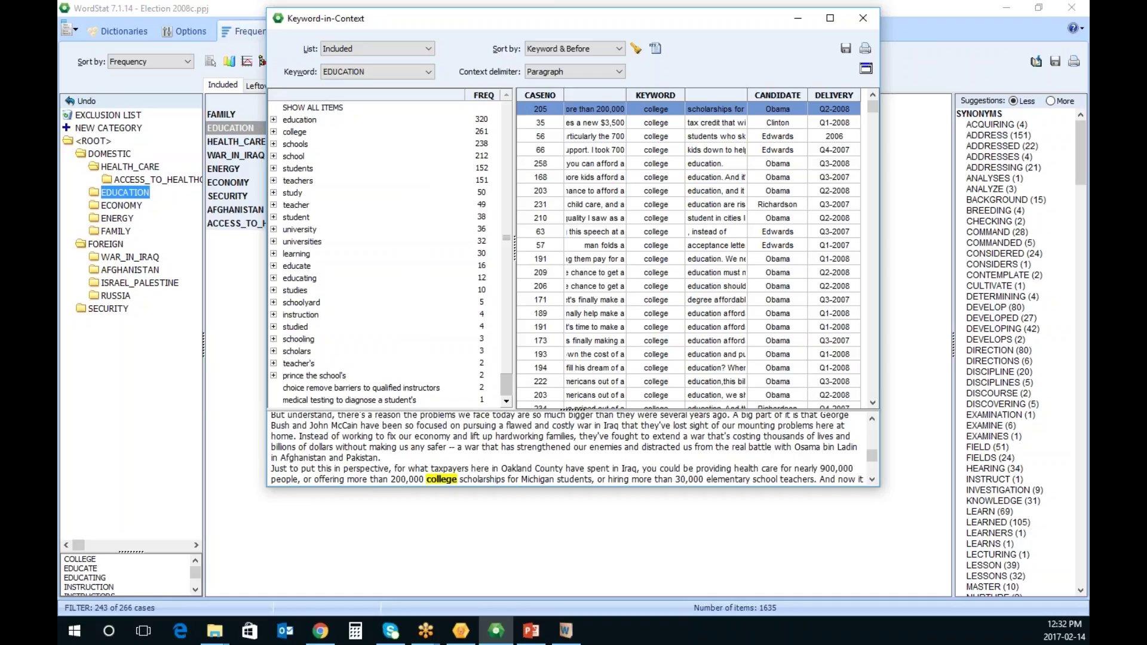
key(alt+Tab)
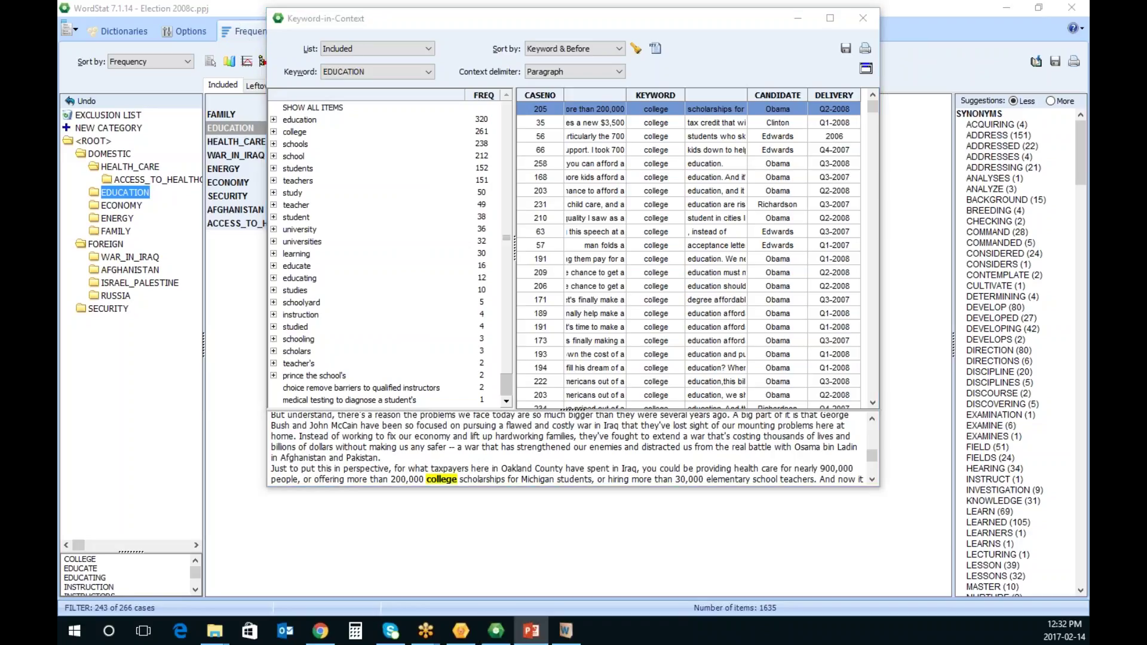
click(669, 29)
drag(669, 29, 652, 76)
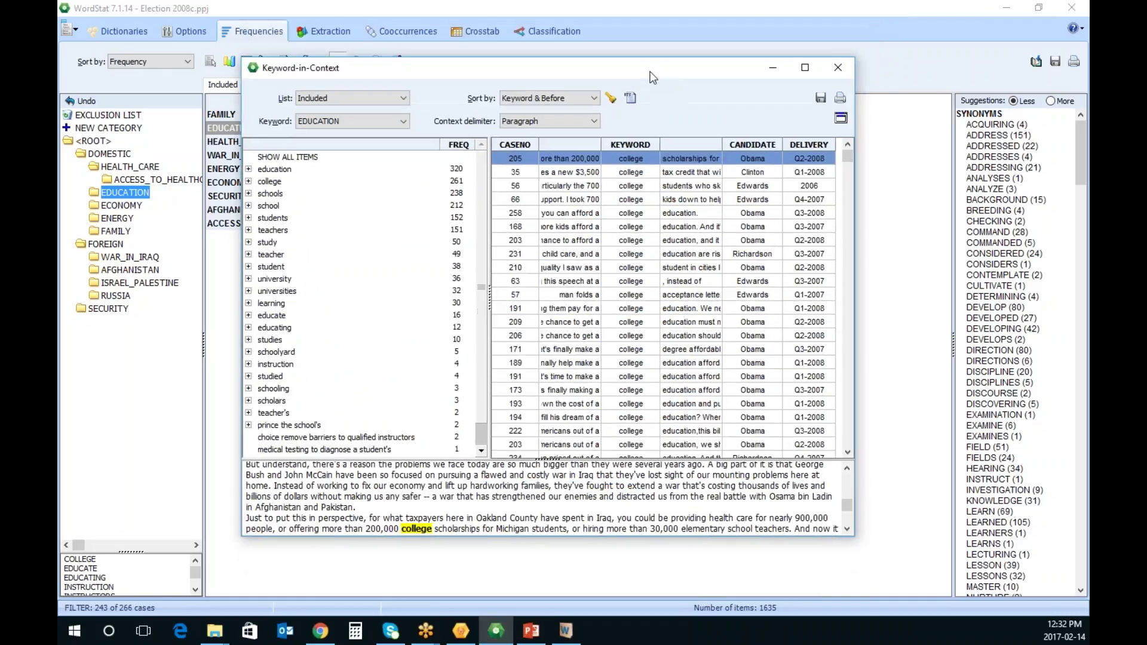
Enlarge the EDUCATION keyword-in-context list, show only the occurrences of study sorted by Keyword & After, and switch to PowerPoint
click(806, 67)
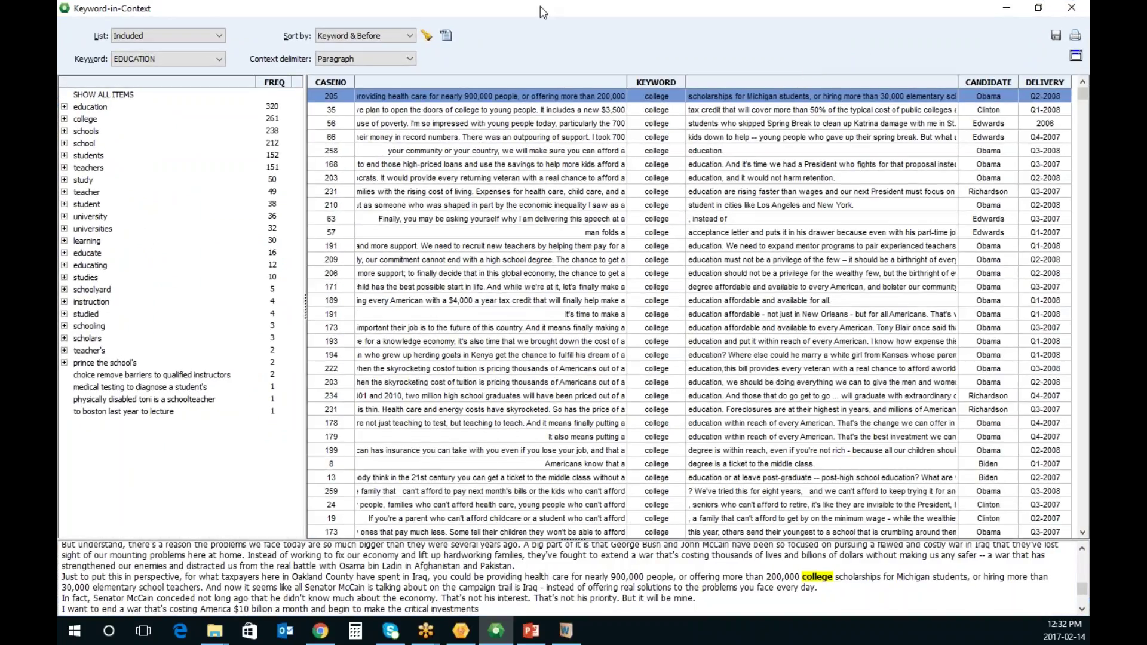
click(90, 181)
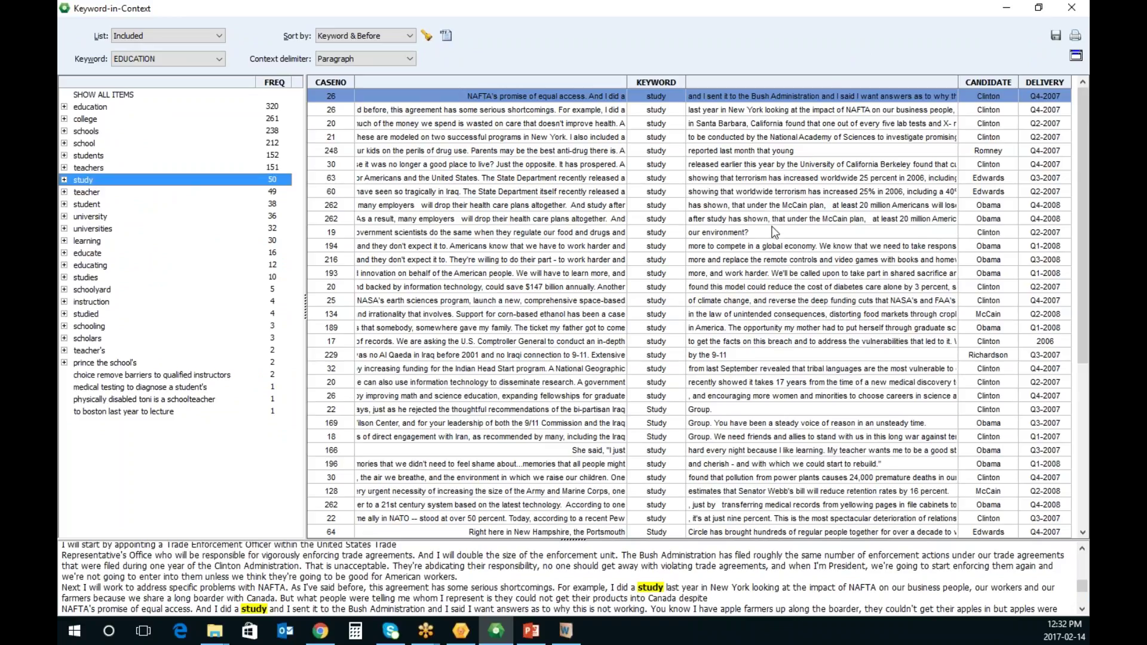
click(410, 37)
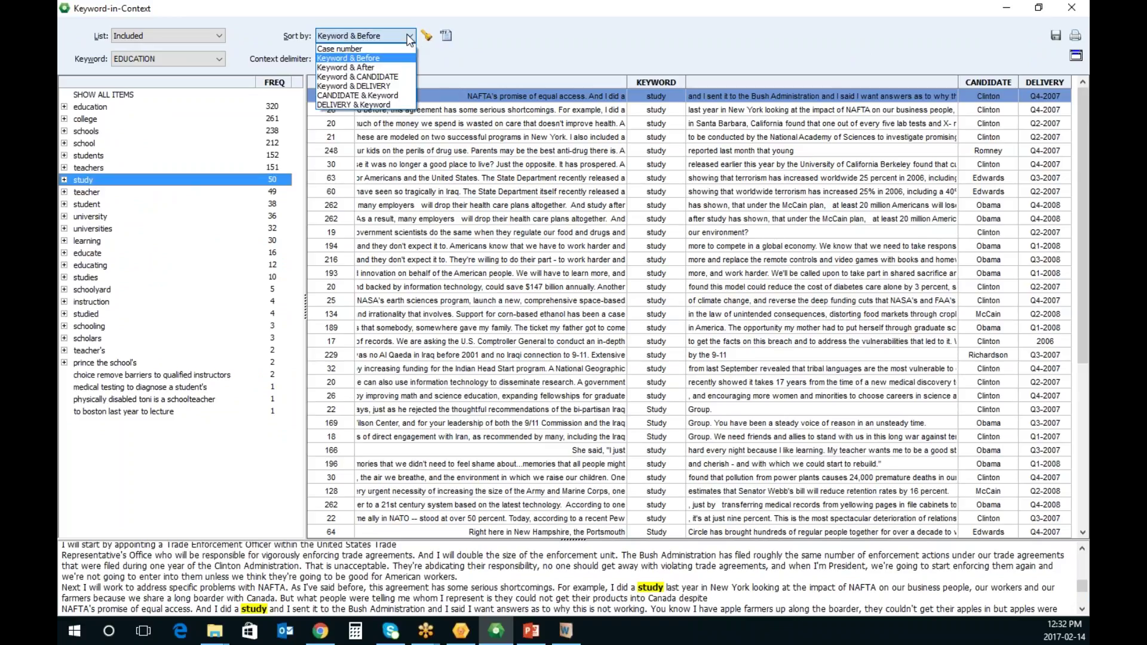
click(380, 67)
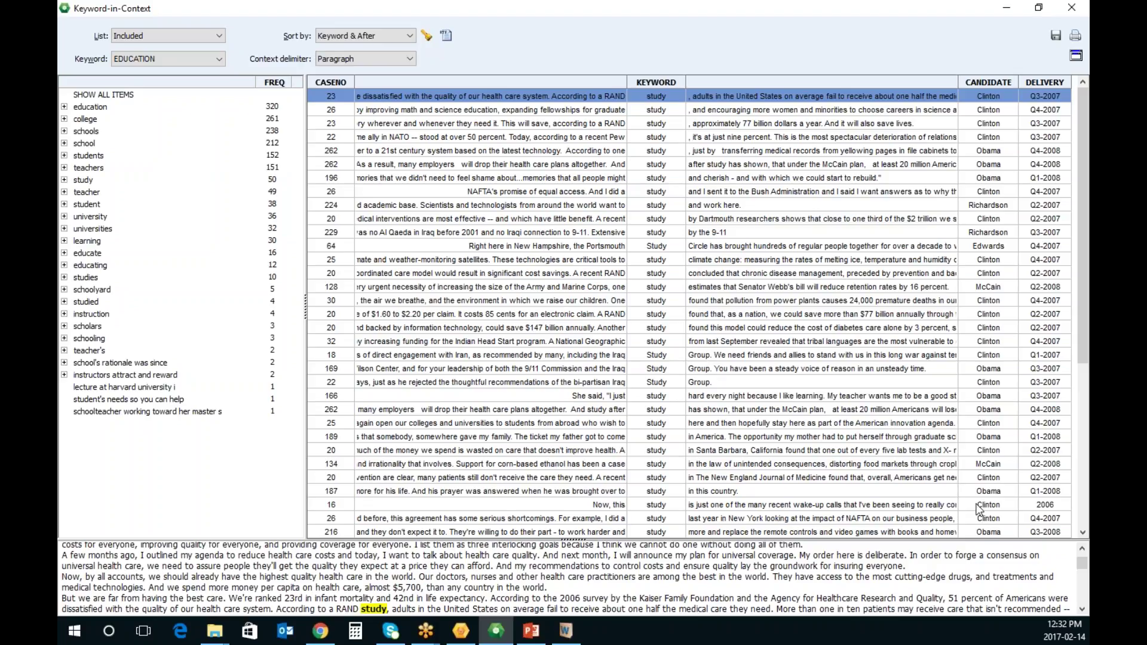
click(531, 630)
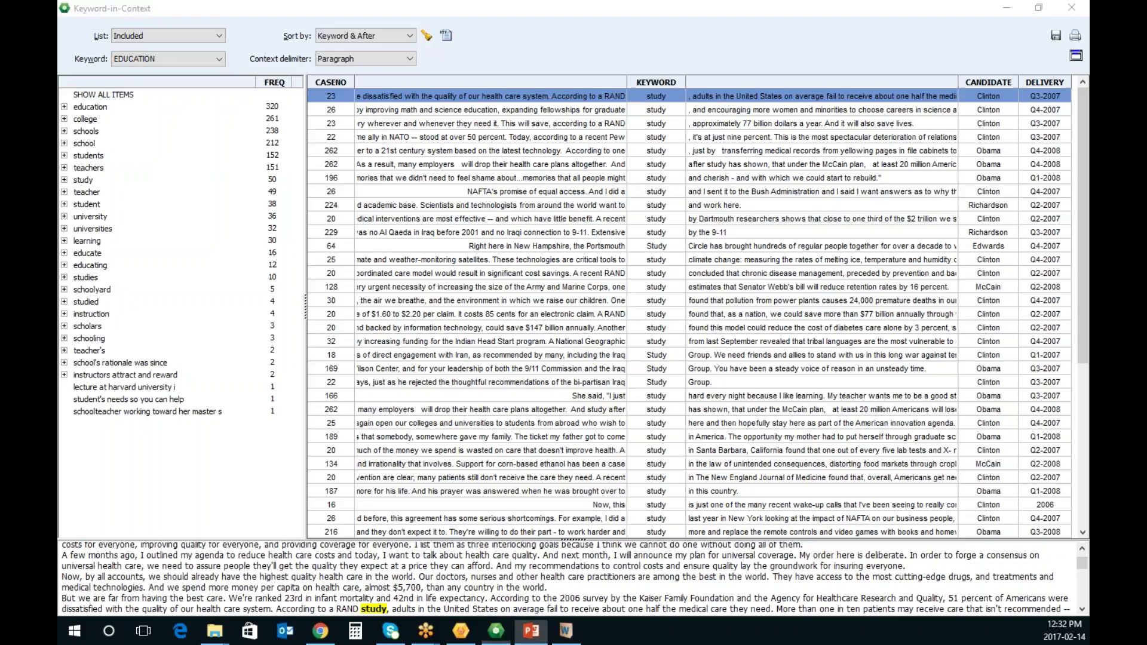
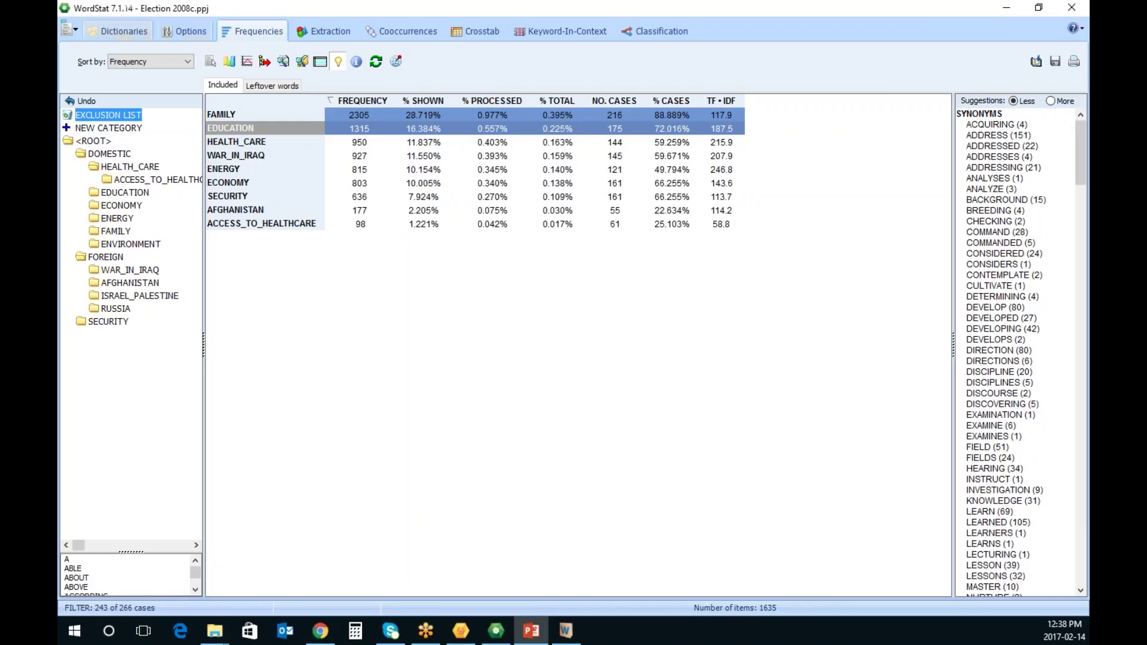
Set the categorization dictionary to RID.CAT and compute the category frequencies with it
click(141, 34)
click(207, 144)
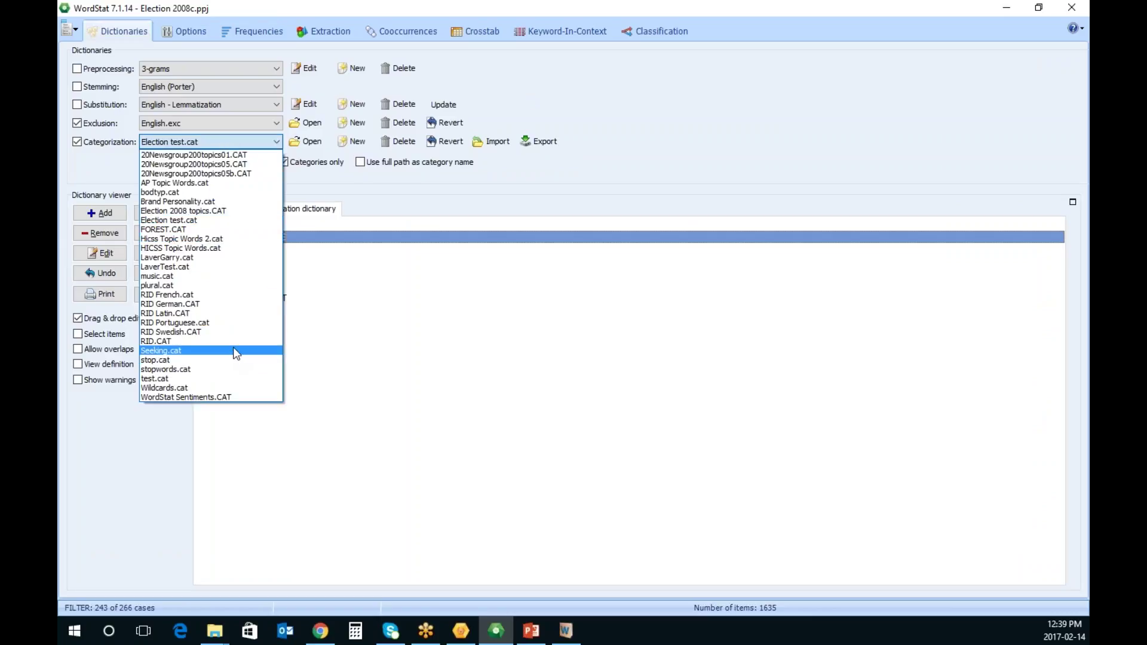
click(216, 341)
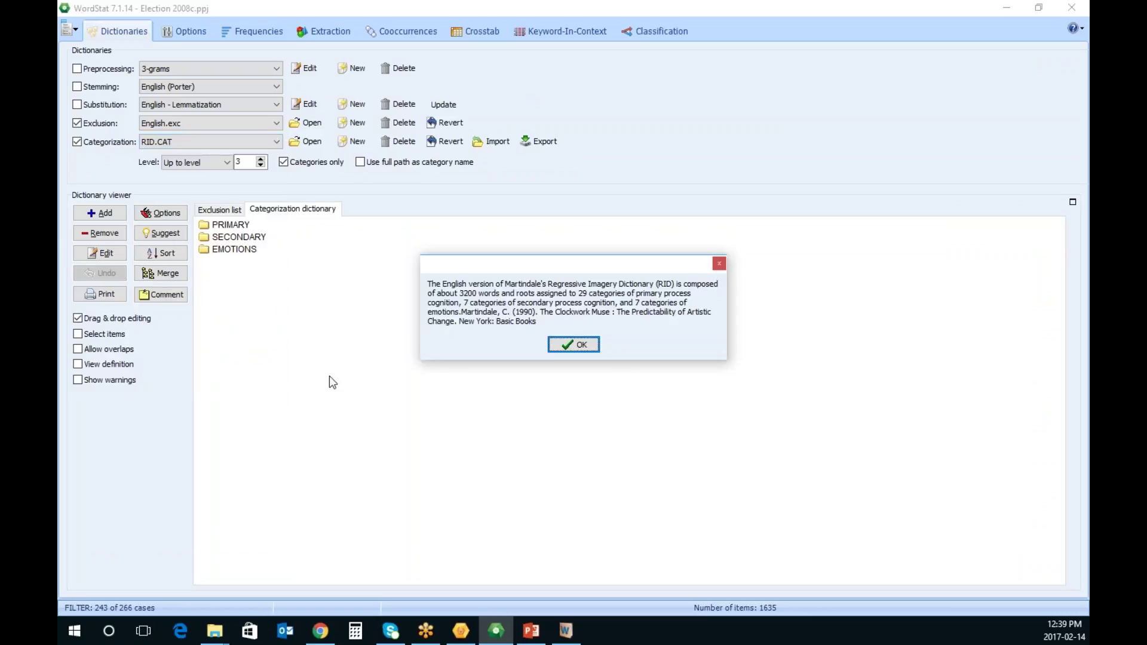
click(575, 345)
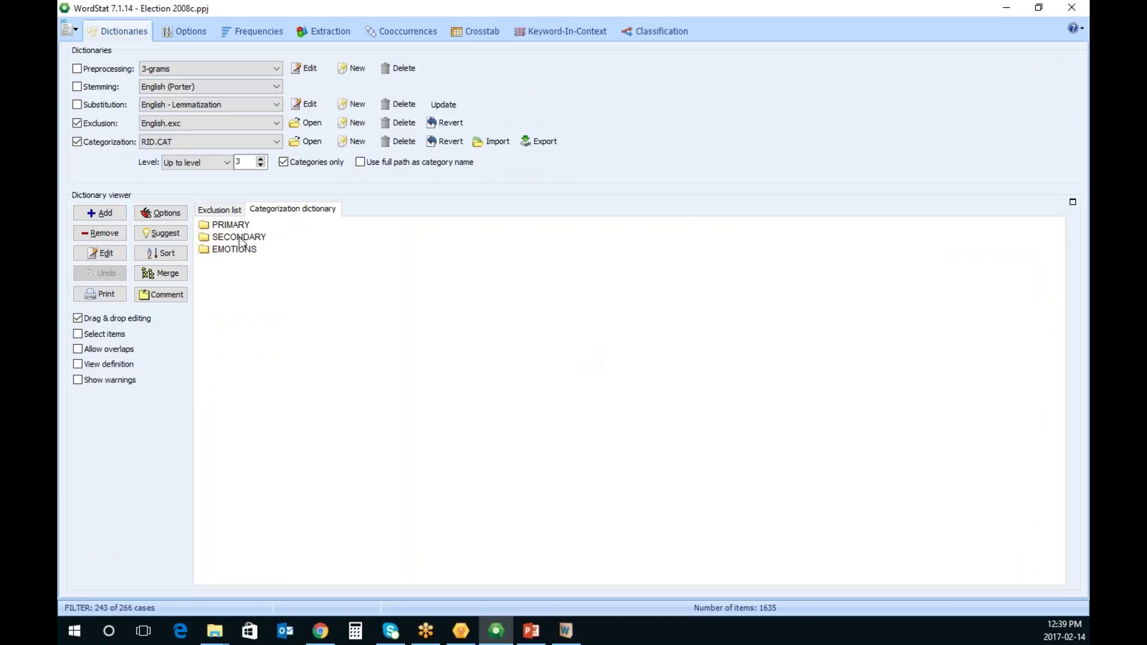
click(253, 29)
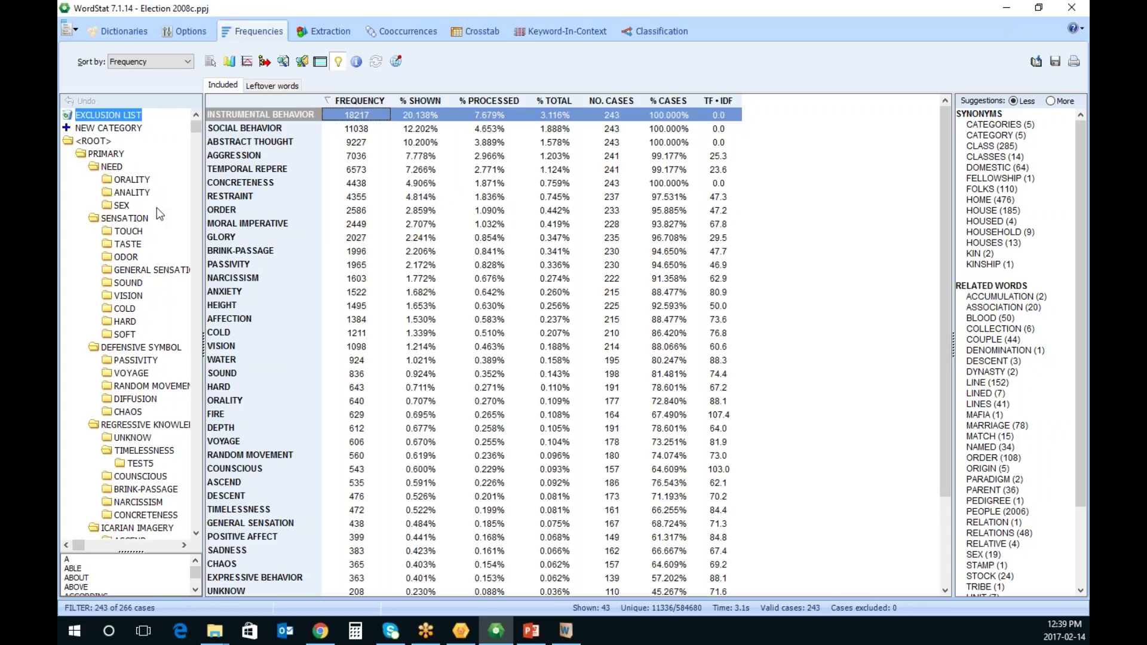
Search the speeches for misspellings and unknown words, reapplying the prior spelling corrections
click(343, 35)
click(362, 60)
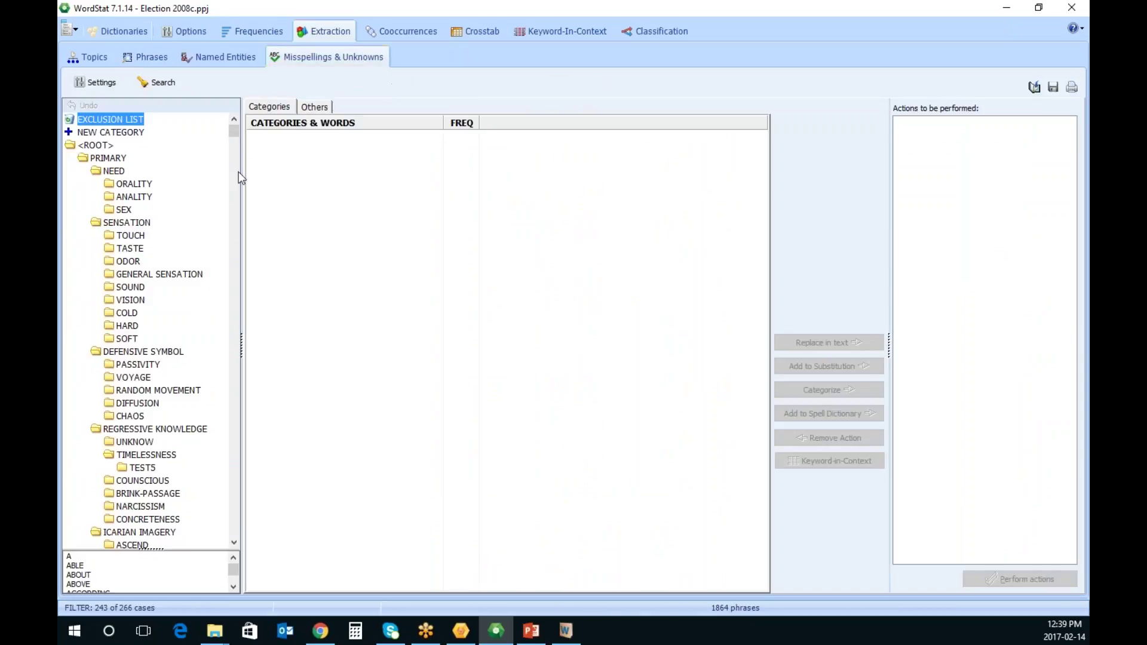
click(164, 83)
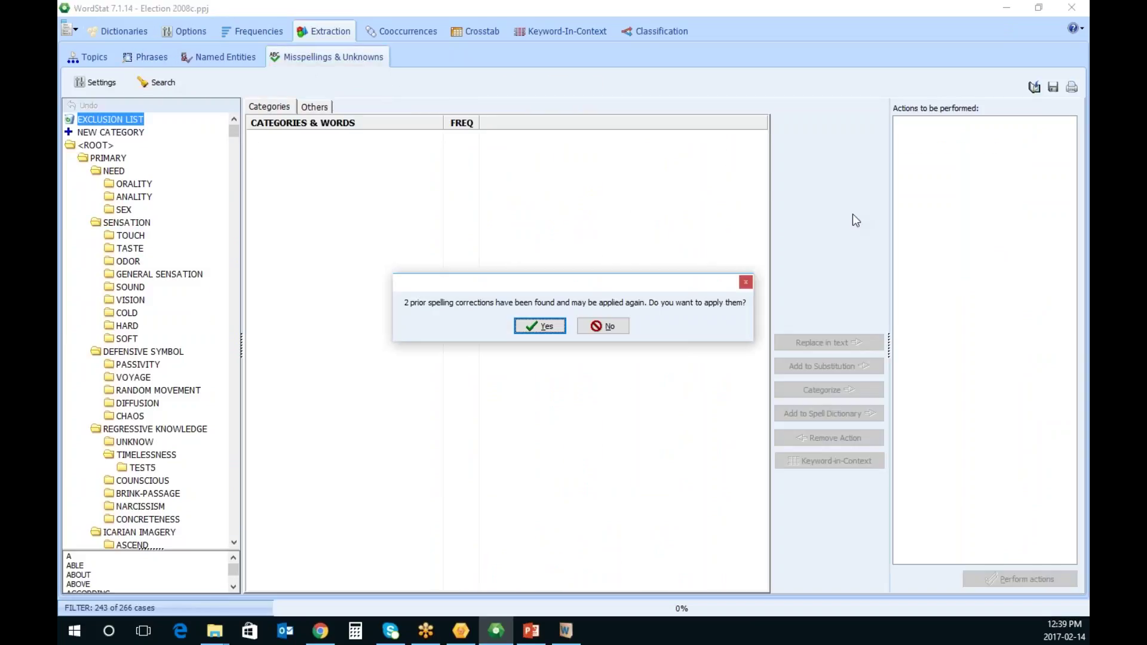
click(541, 326)
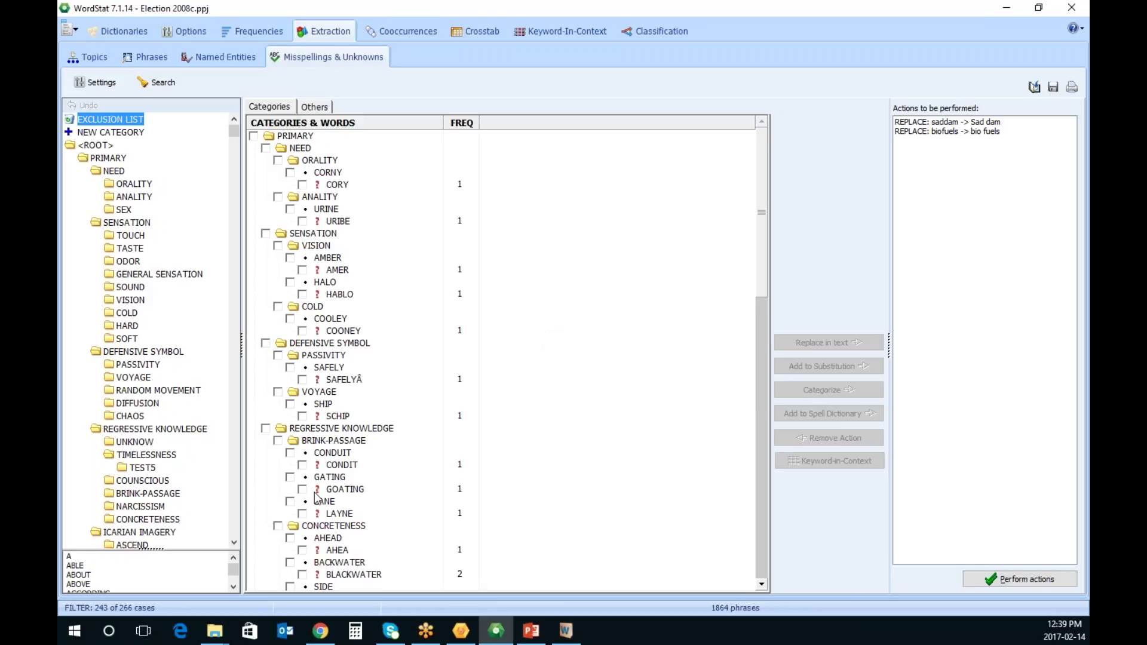
Mark the misspellings grouped under RESPONSIBLE and SUCCESSFUL among the SECONDARY categories
click(755, 526)
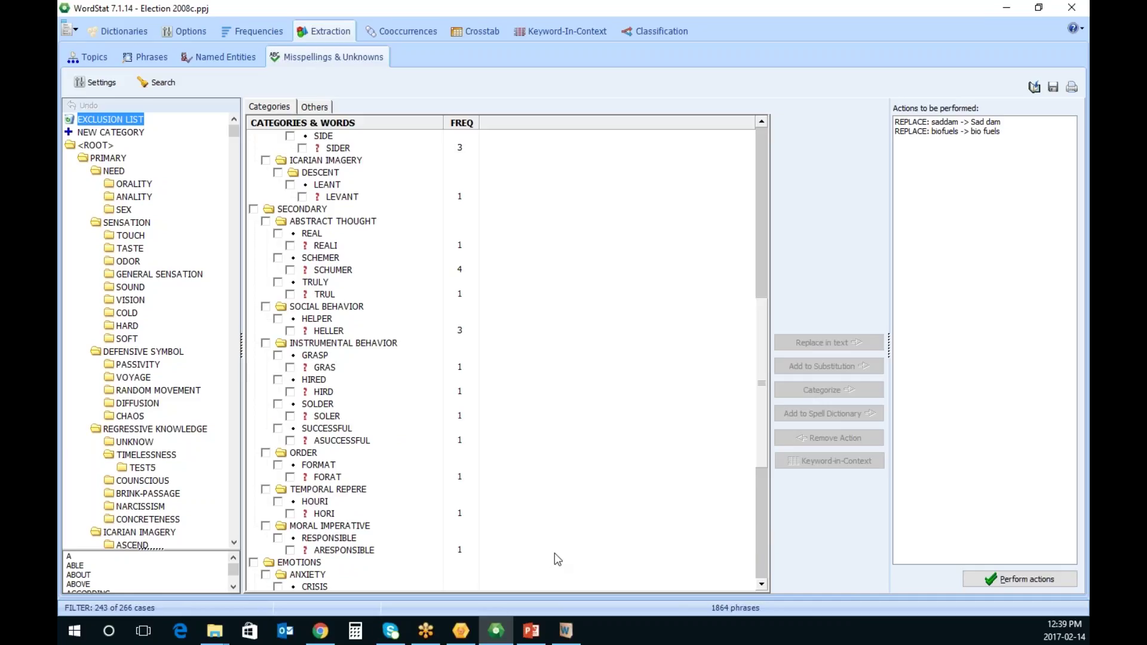
click(328, 537)
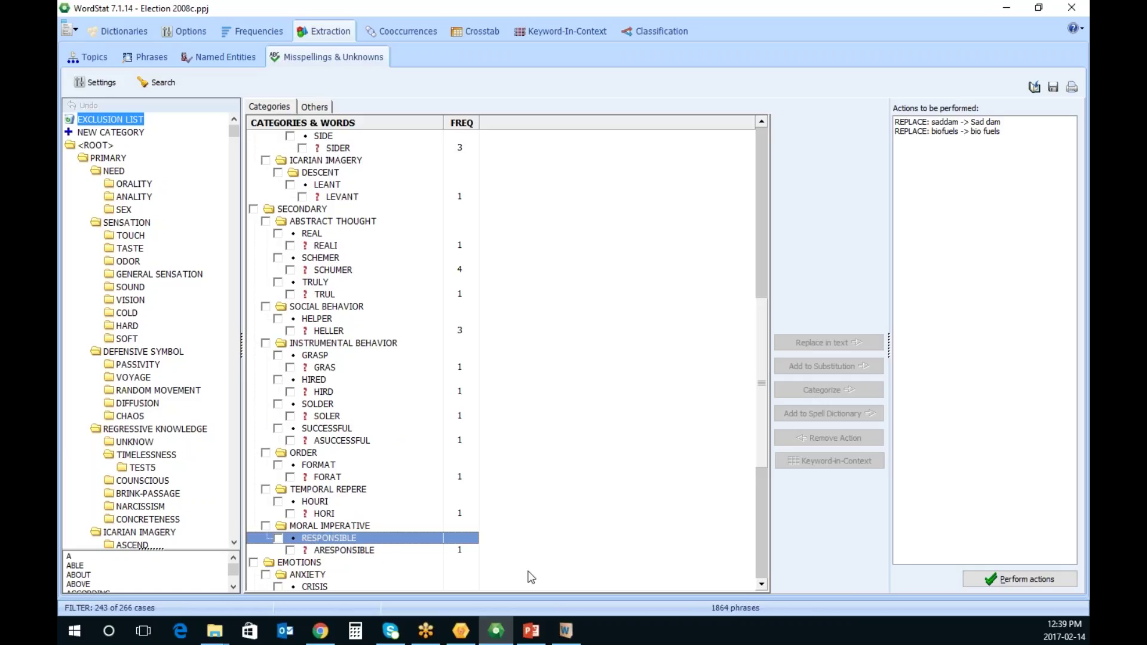
scroll(767, 582, down, 8)
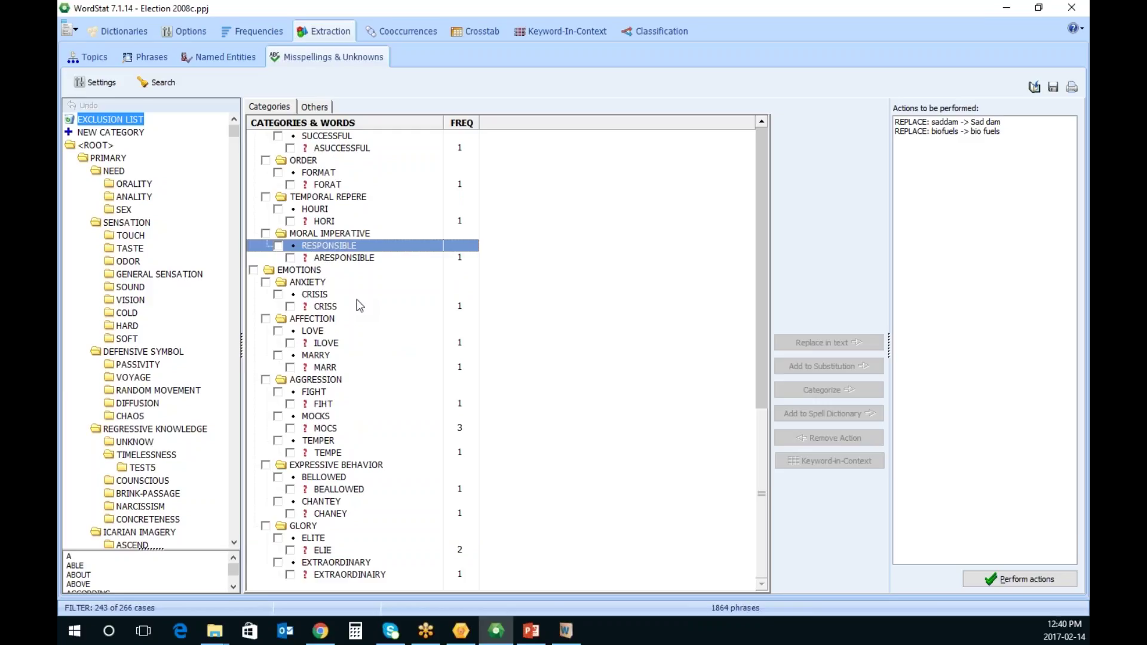
click(279, 246)
click(278, 136)
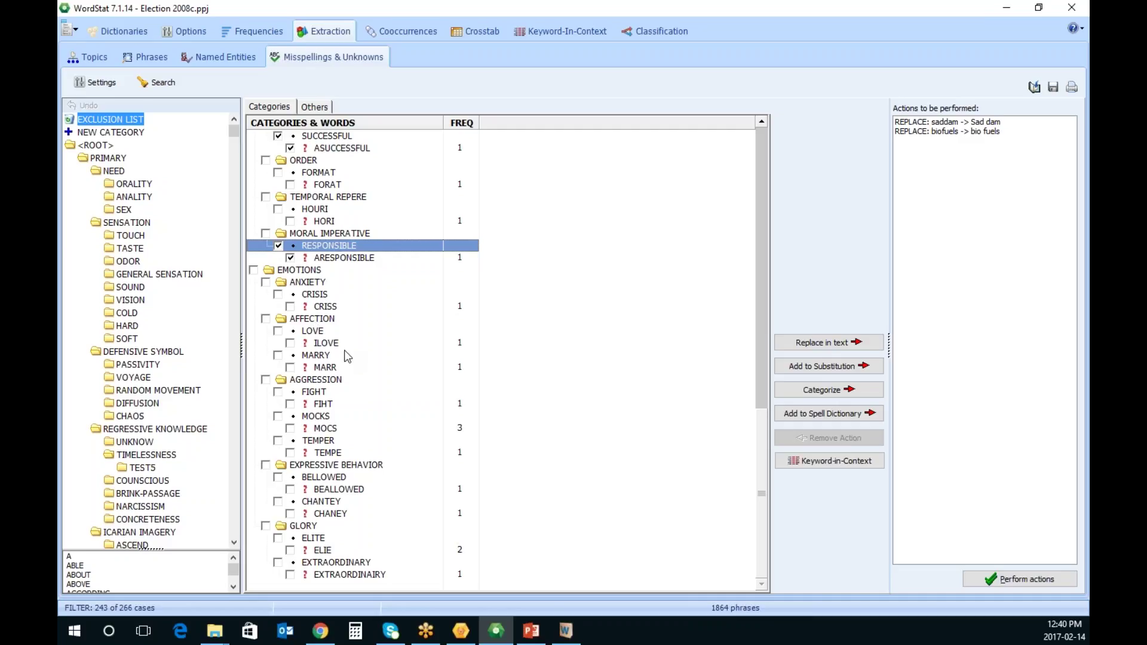
Return to the category frequencies and check the collection statistics for the dictionary's coverage of sentences and paragraphs
click(252, 31)
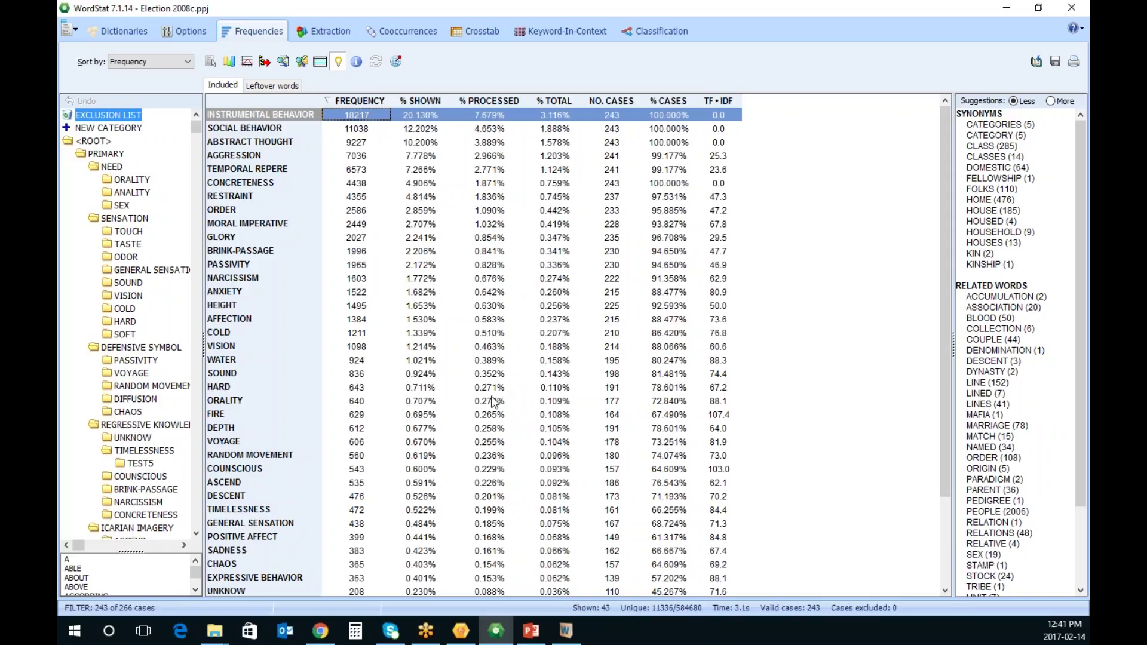
click(357, 61)
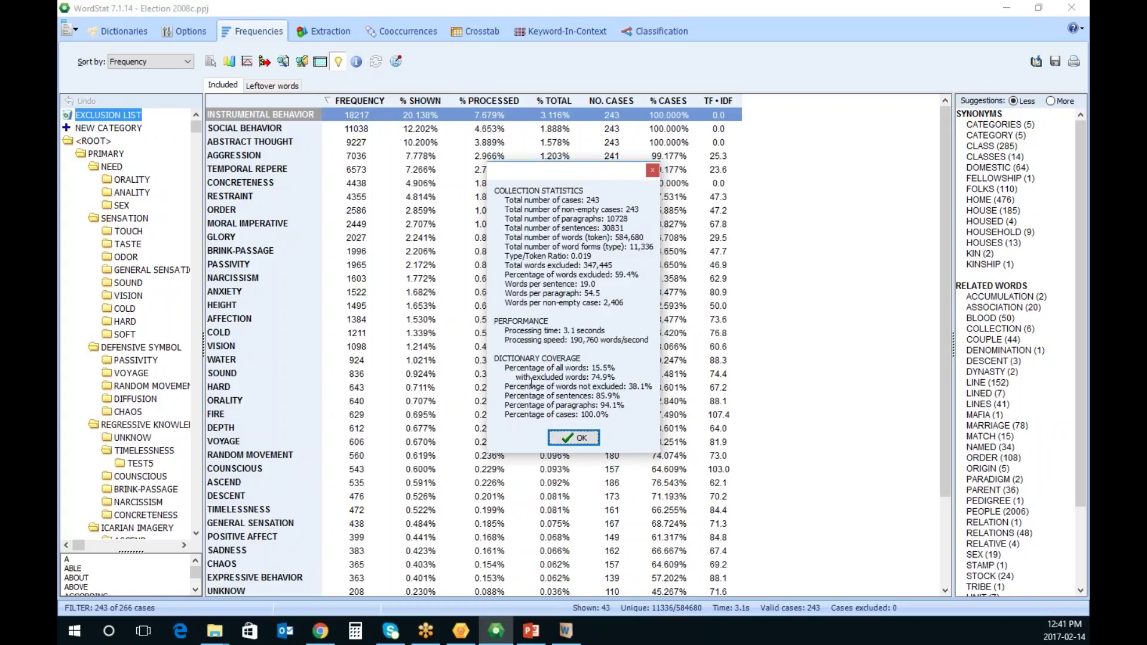
double_click(604, 397)
drag(596, 405, 625, 405)
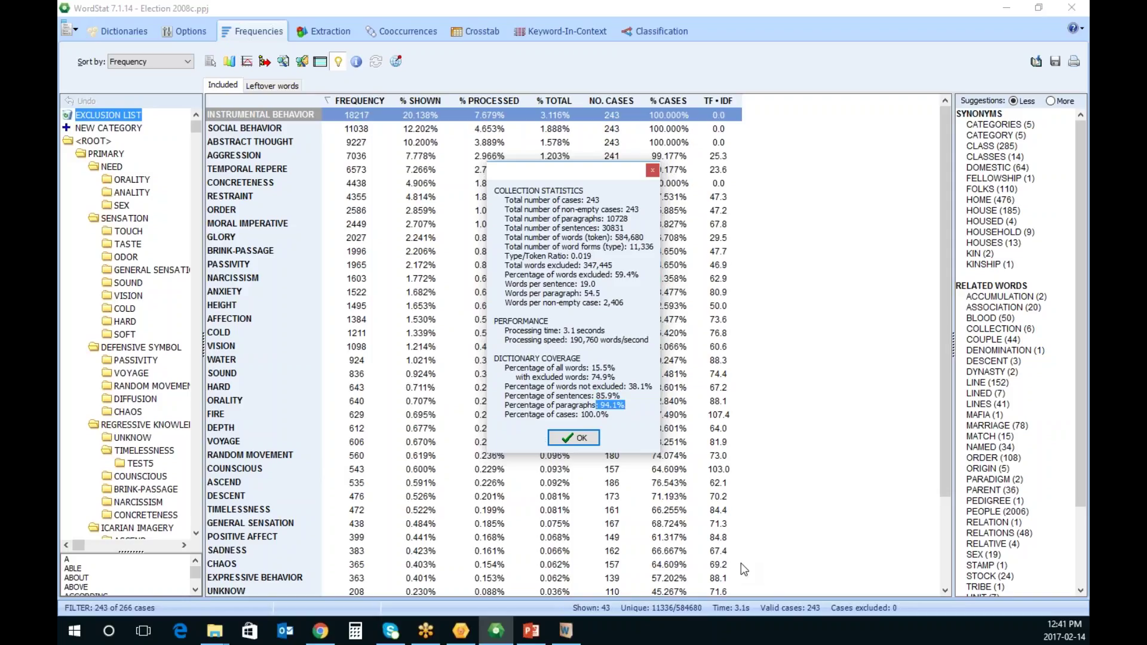
click(579, 439)
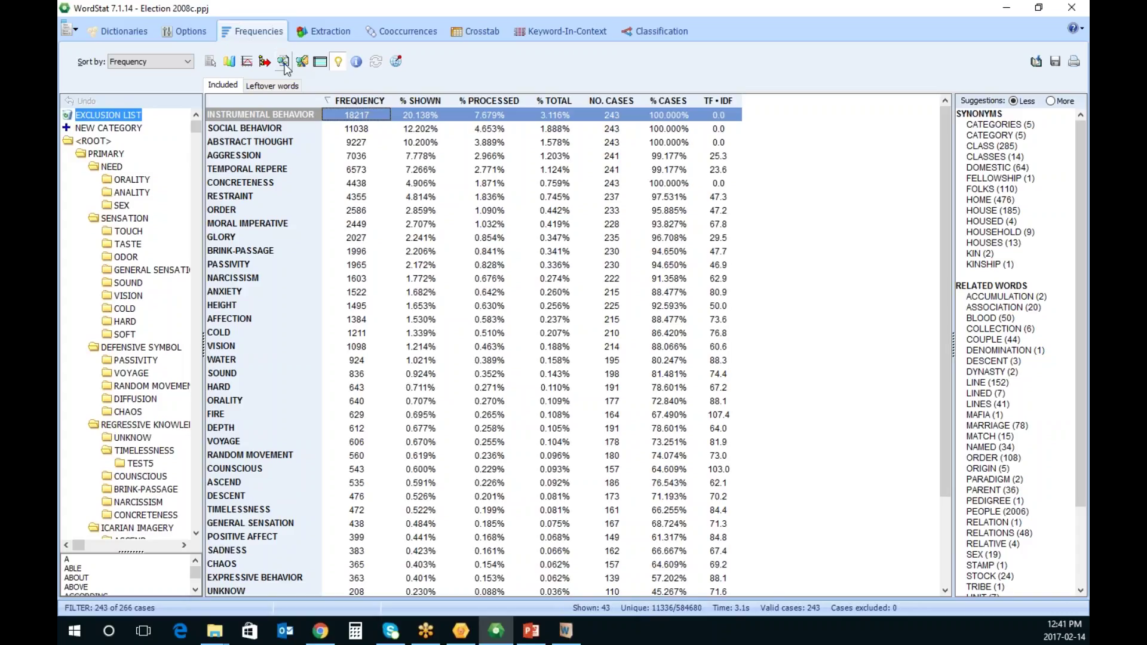
Retrieve all paragraphs that contain no keyword from the dictionary
click(365, 290)
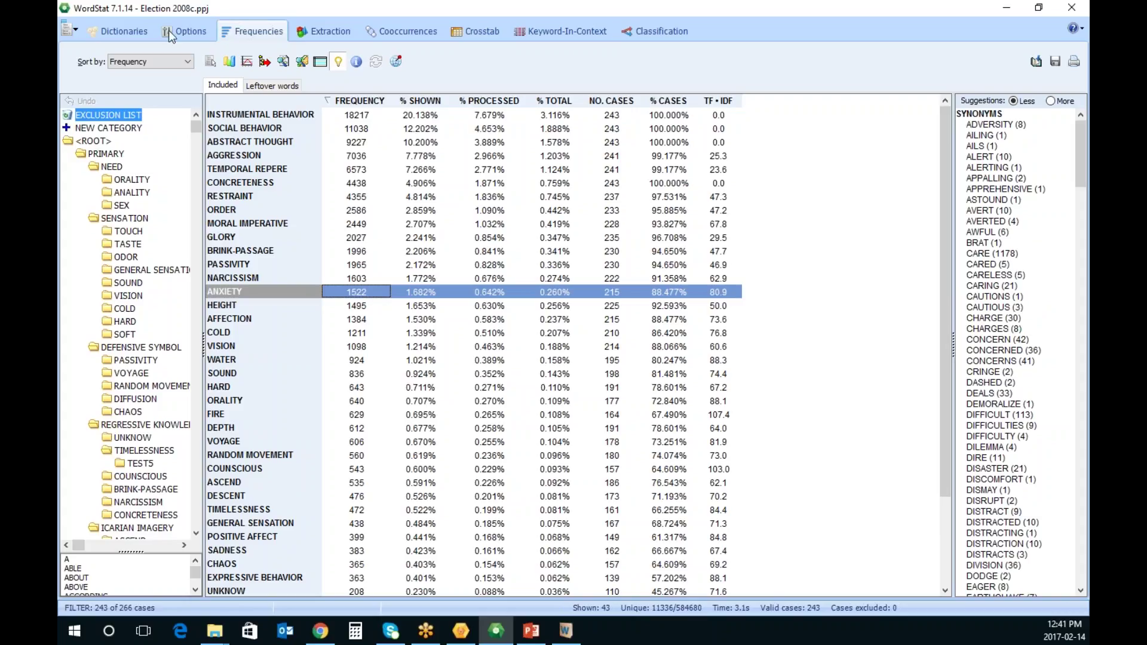
click(286, 63)
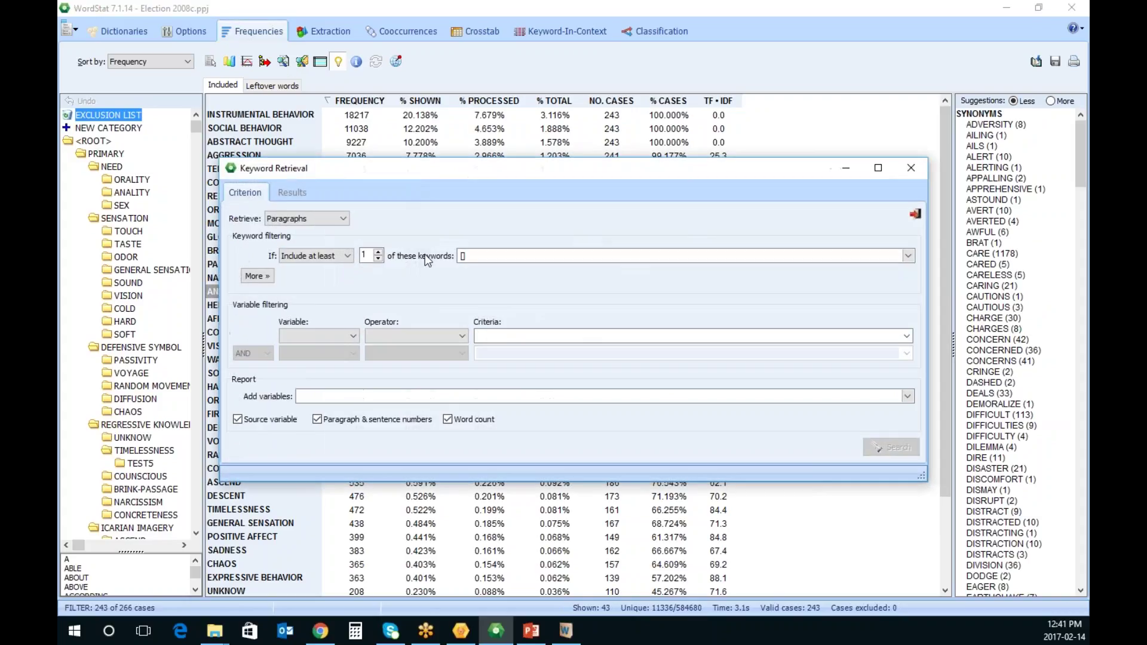
click(908, 256)
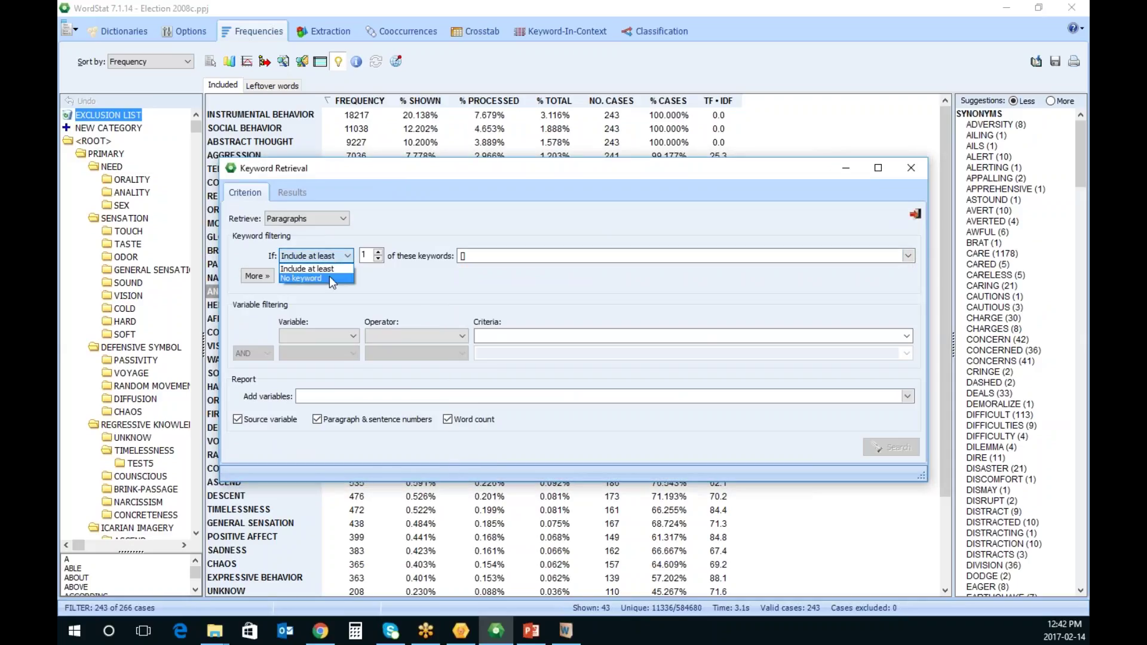
click(329, 278)
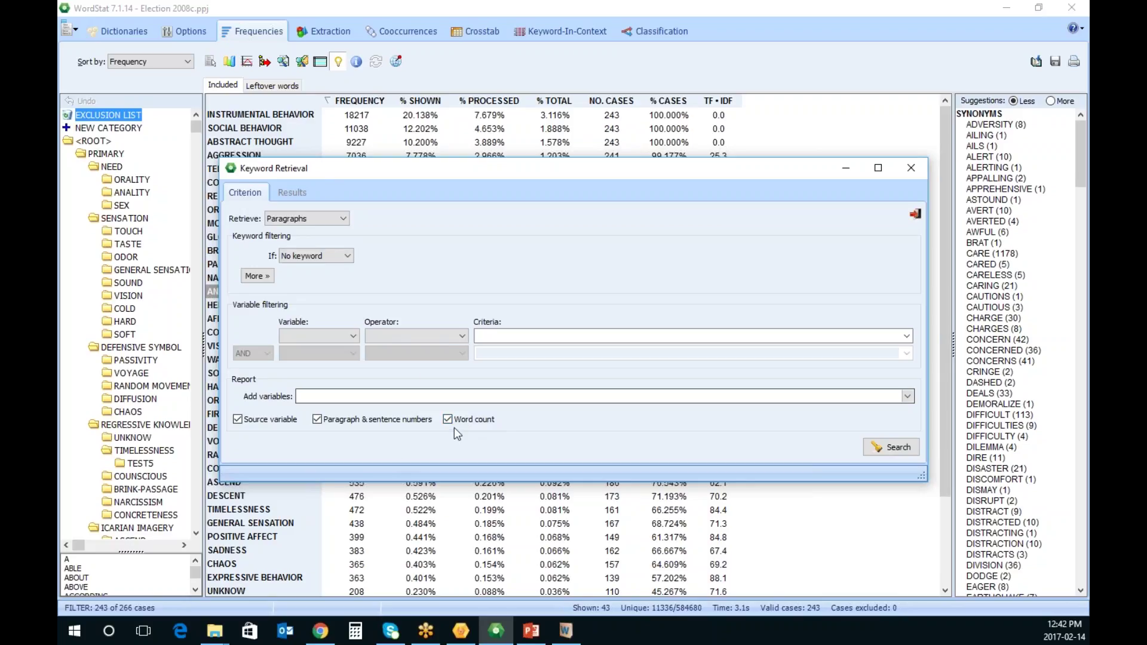
click(872, 447)
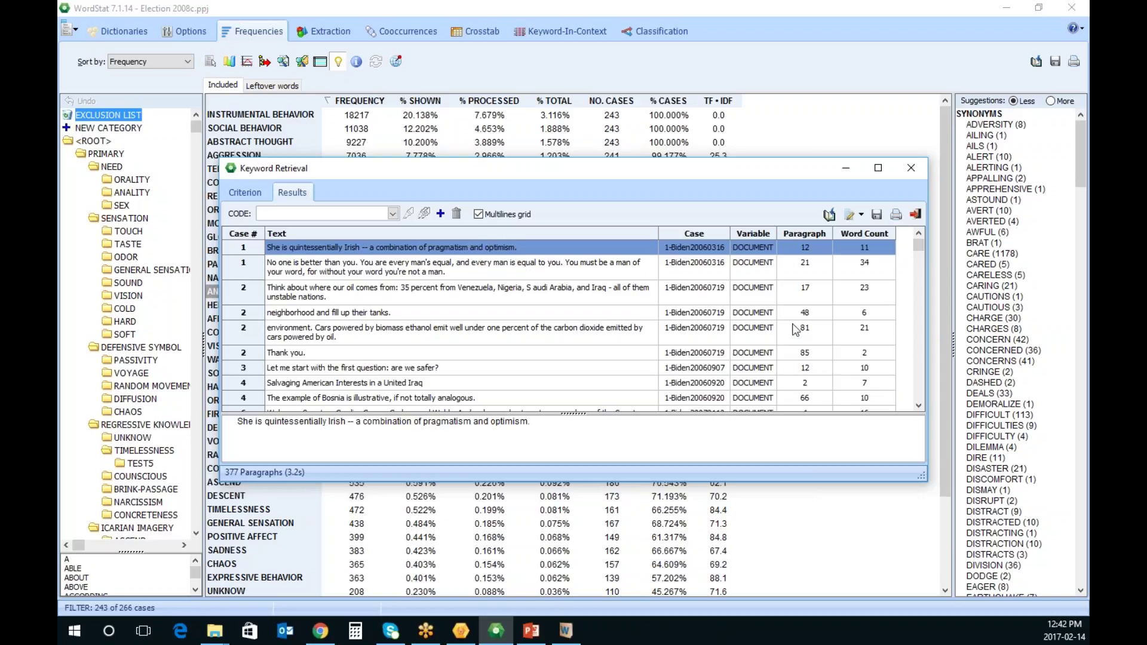
Sort the retrieved paragraphs by word count, first ascending and finally descending, and display the longest one in full
click(872, 233)
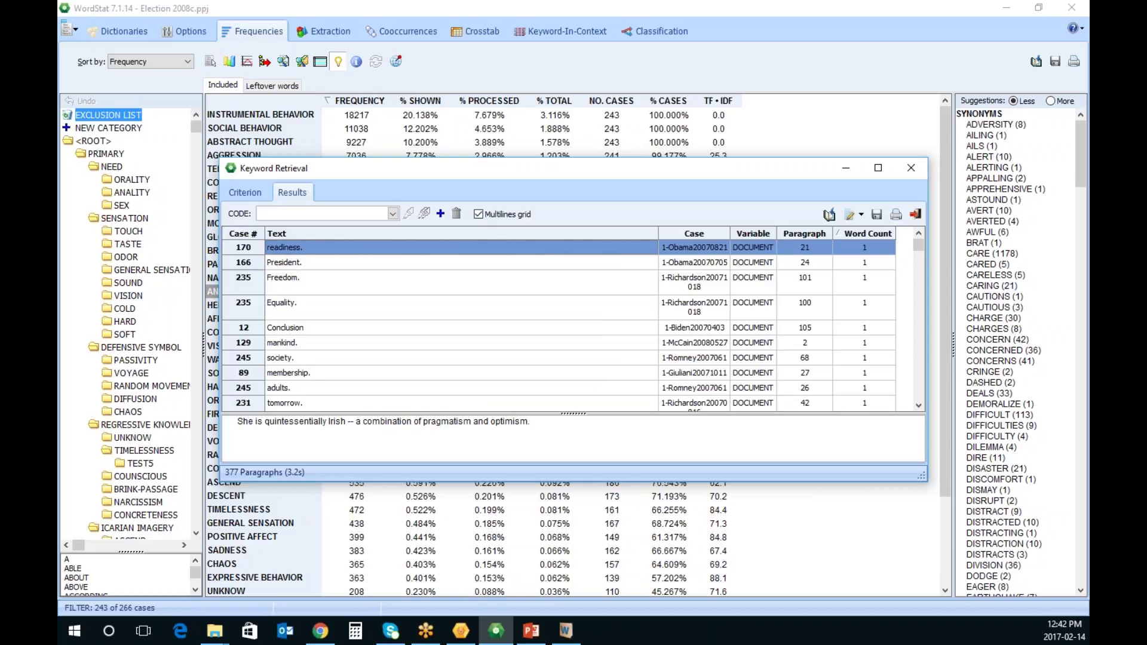
scroll(921, 376, down, 5)
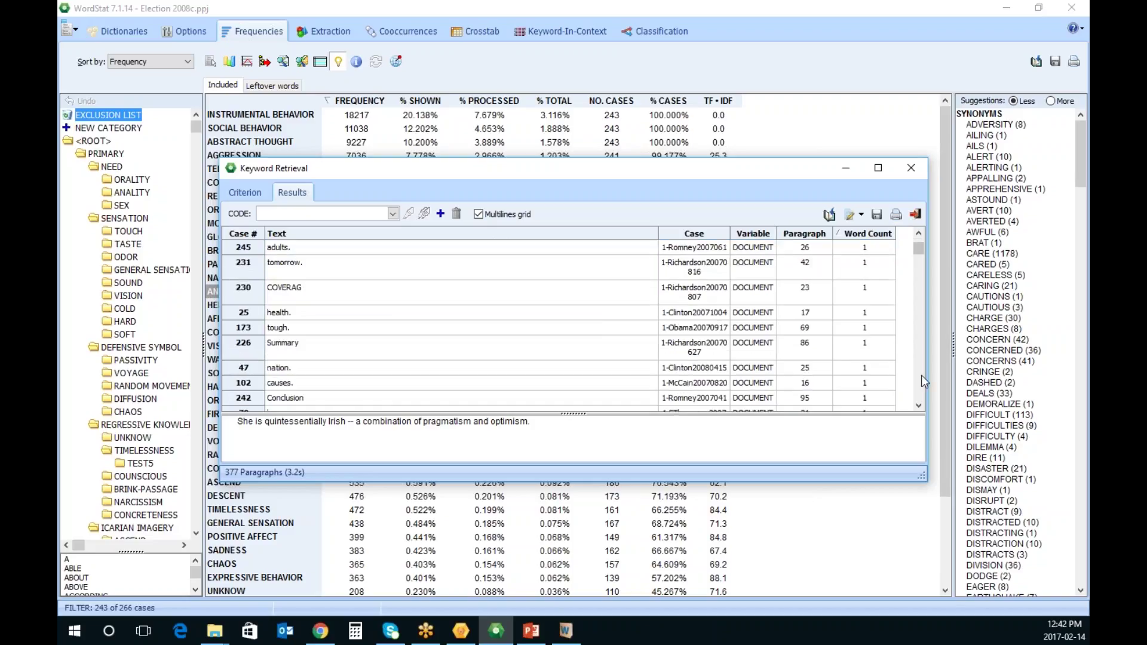
scroll(922, 375, down, 3)
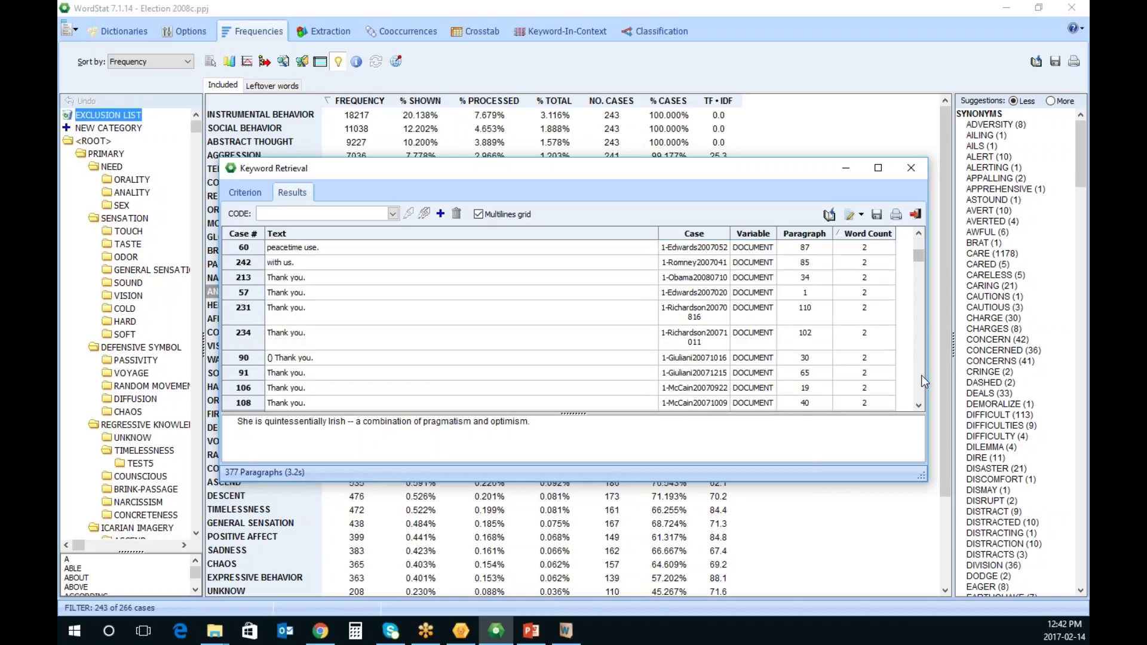
click(876, 233)
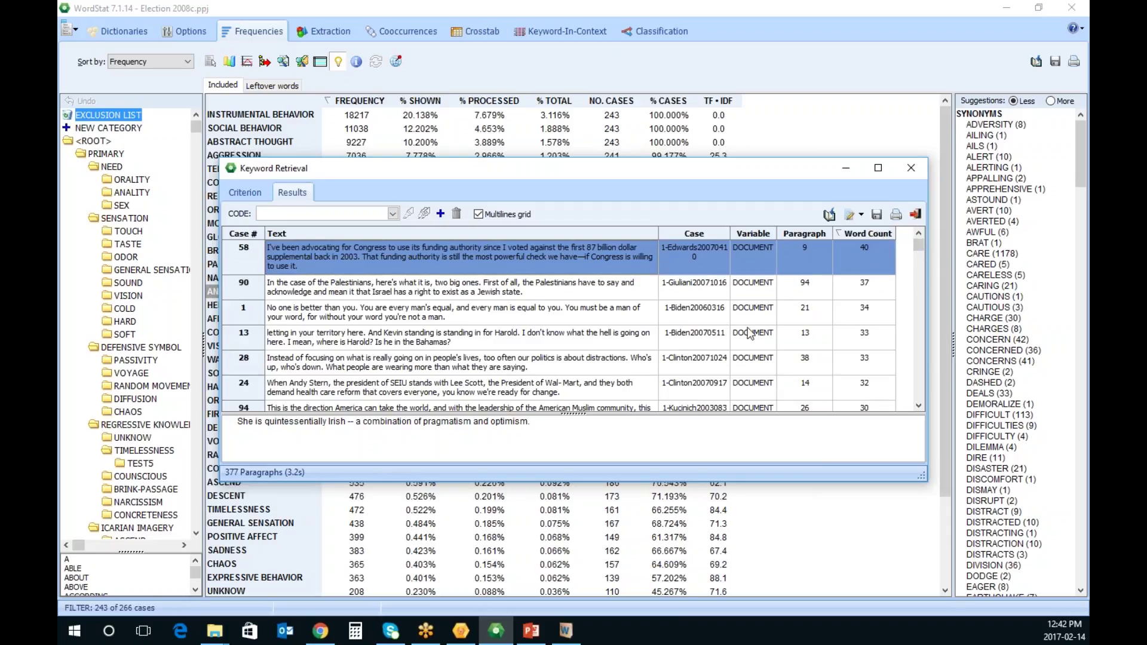
click(389, 263)
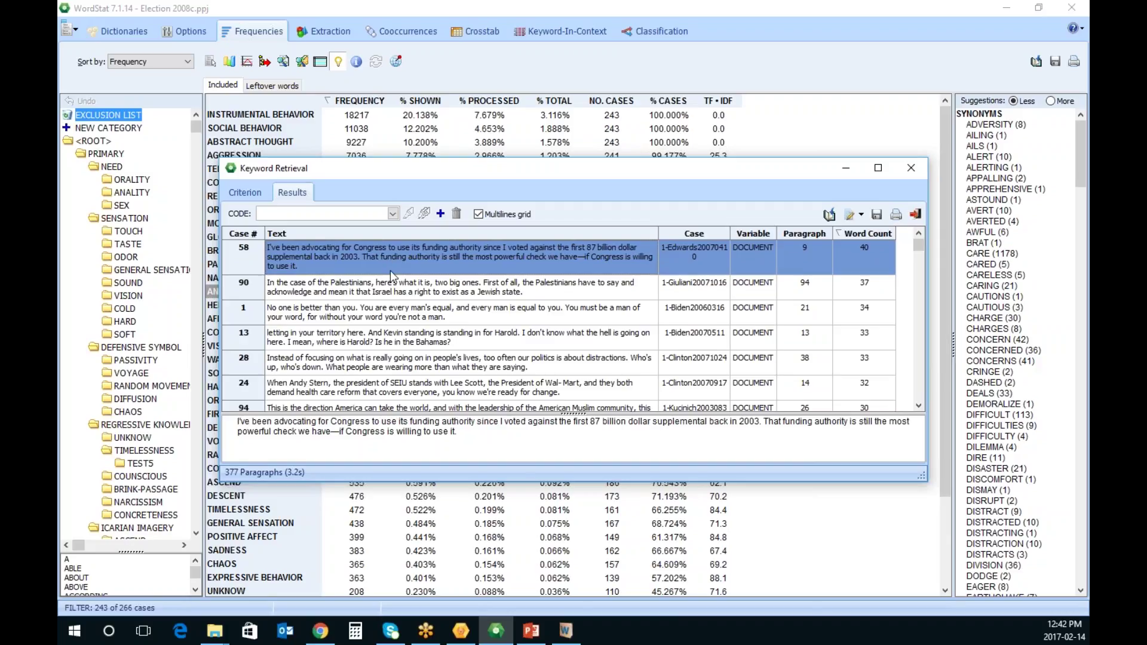
Try to add PALESTINIANS from the case 90 paragraph to the categorization dictionary, and close the keyword retrieval
click(396, 291)
double_click(330, 421)
right_click(331, 421)
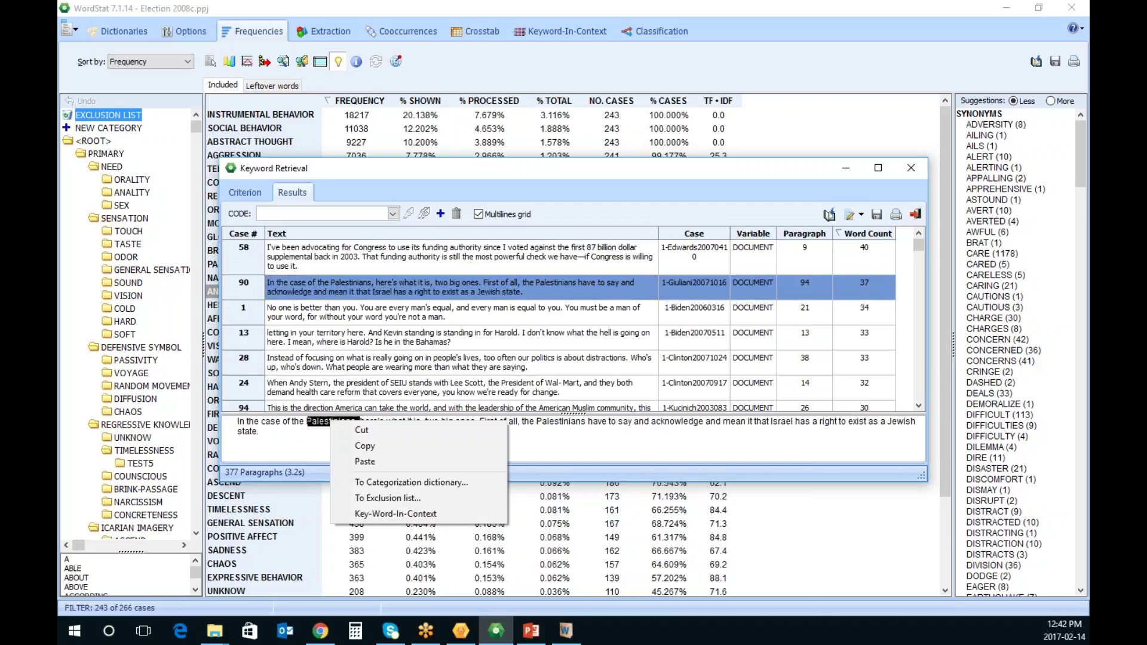
click(393, 485)
scroll(708, 443, down, 2)
scroll(709, 443, down, 3)
scroll(708, 449, up, 5)
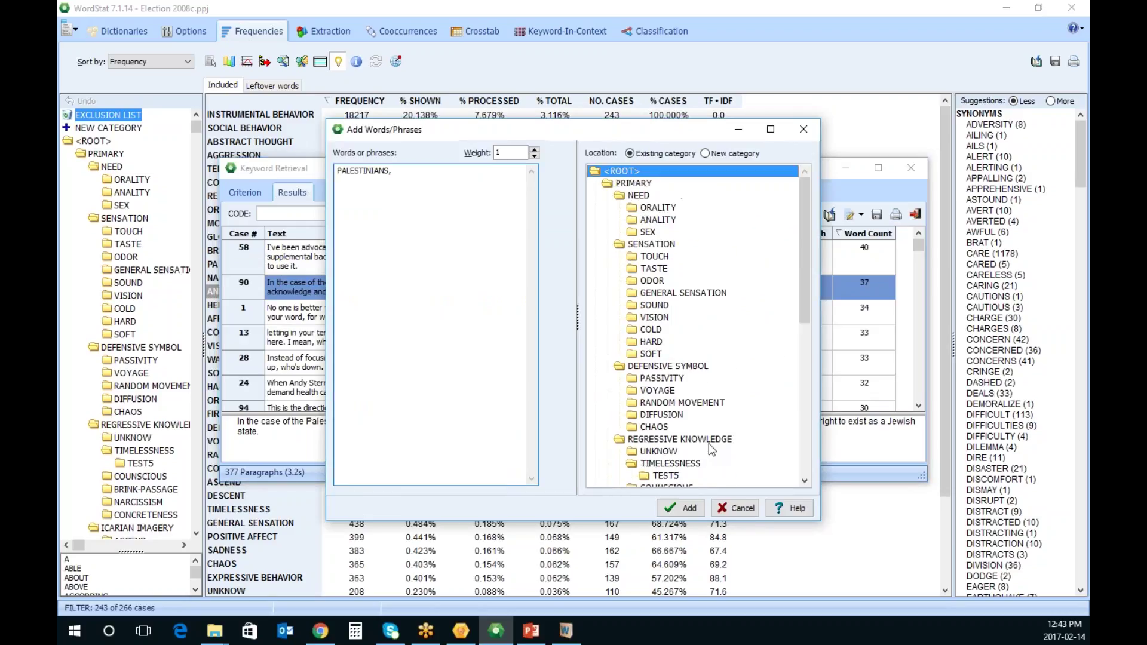
click(741, 509)
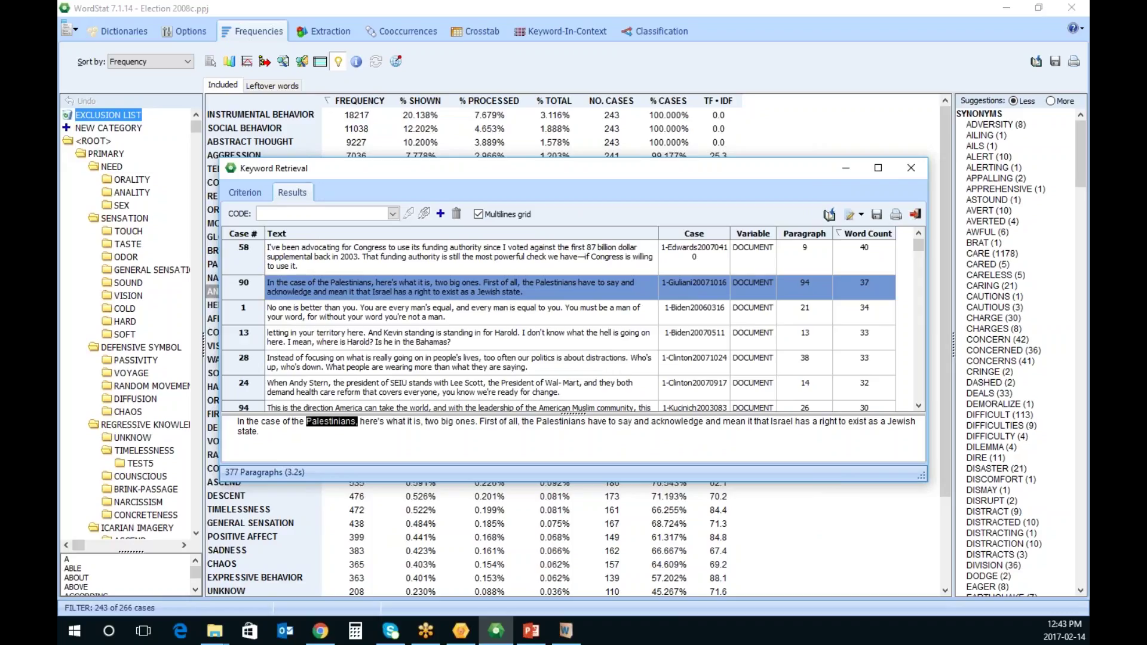
click(915, 214)
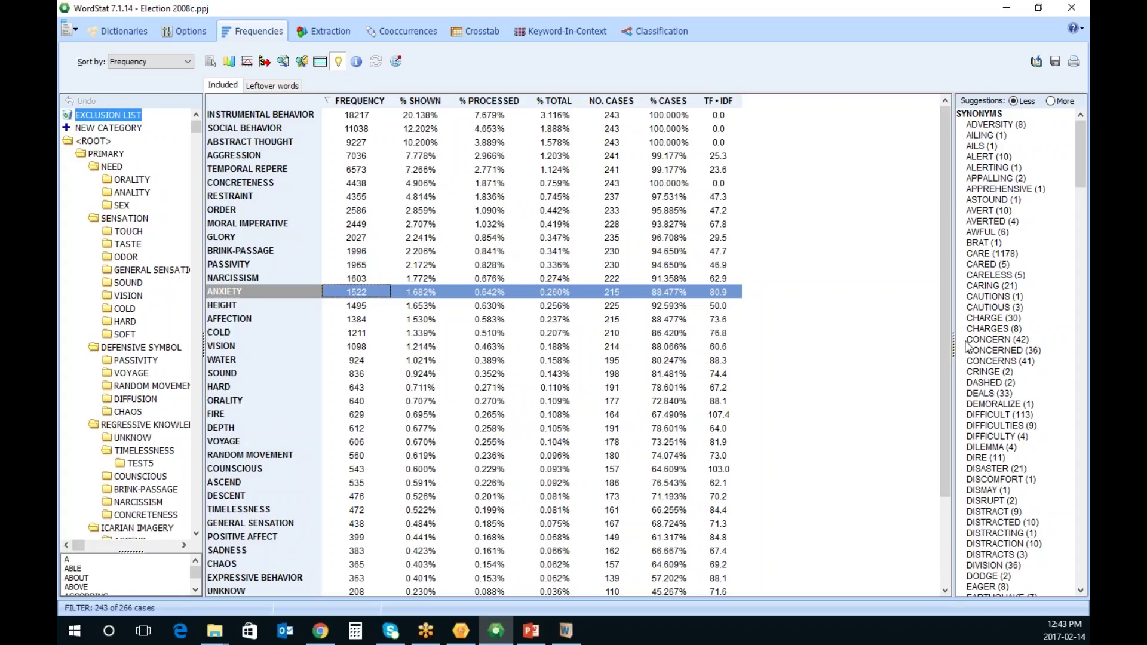
Review the collection statistics for the dictionary's coverage of words, sentences and paragraphs, and close them
click(356, 62)
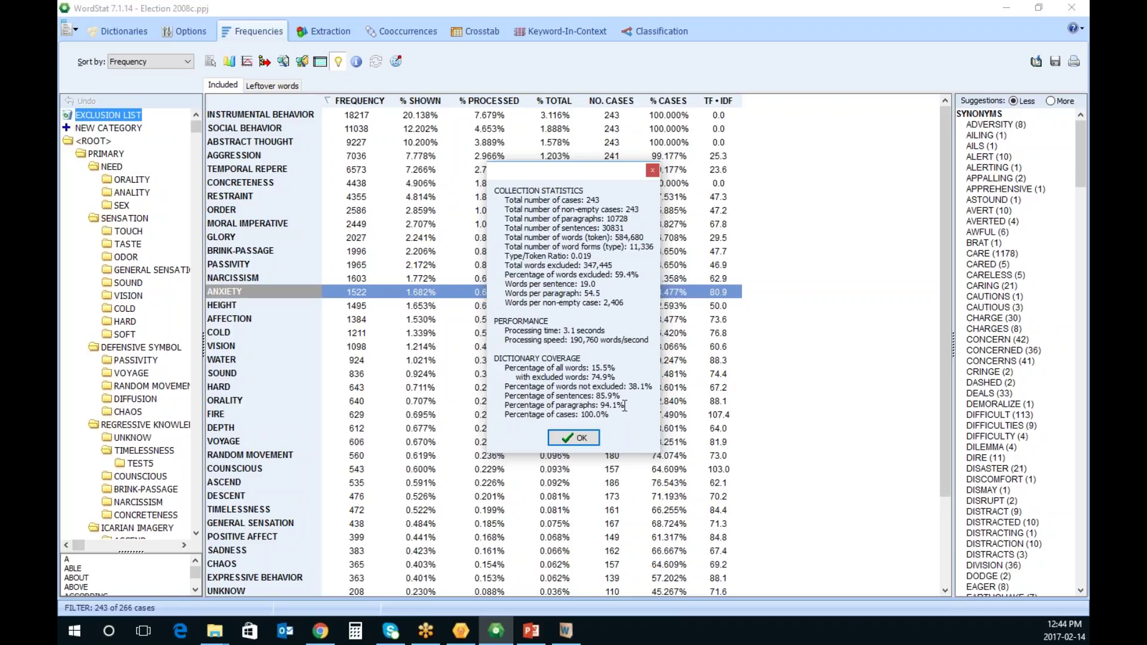
drag(599, 405, 614, 405)
click(583, 438)
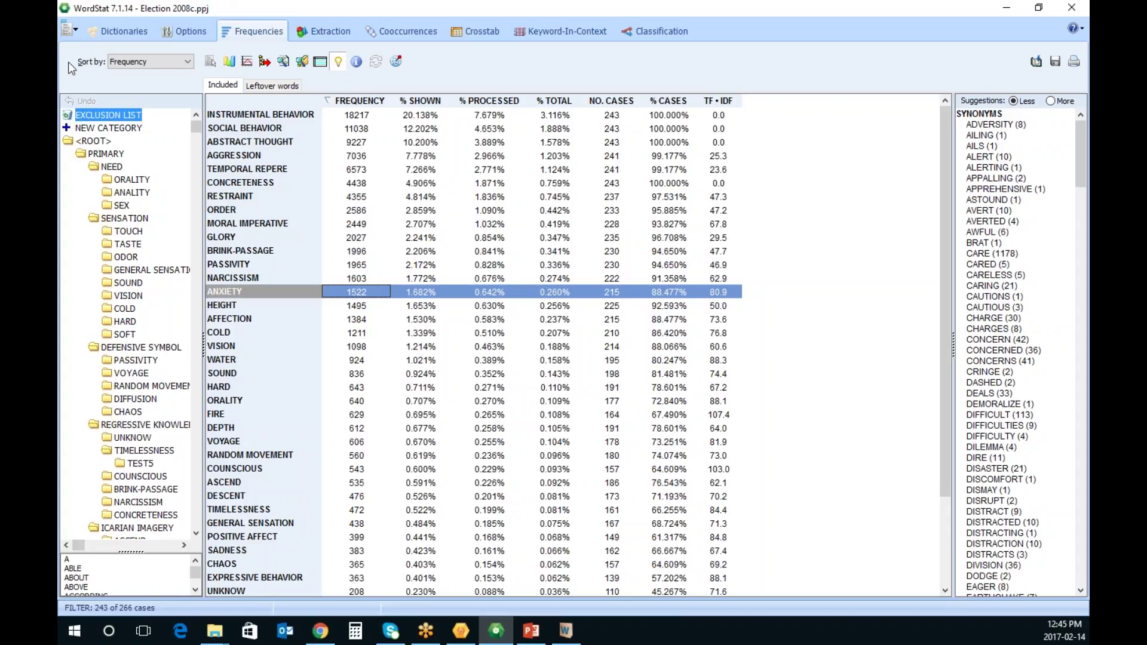
Return to the dictionary setup and start a new rule in RID.CAT, choosing ANALITY as the category to store it in
click(129, 30)
click(110, 216)
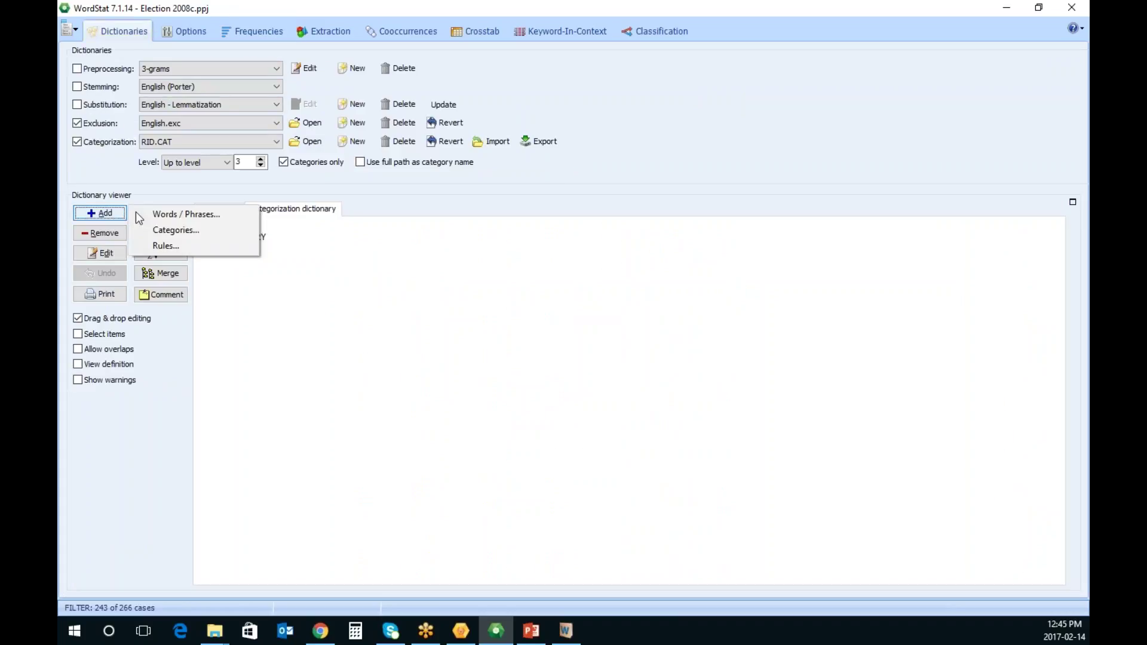
click(189, 244)
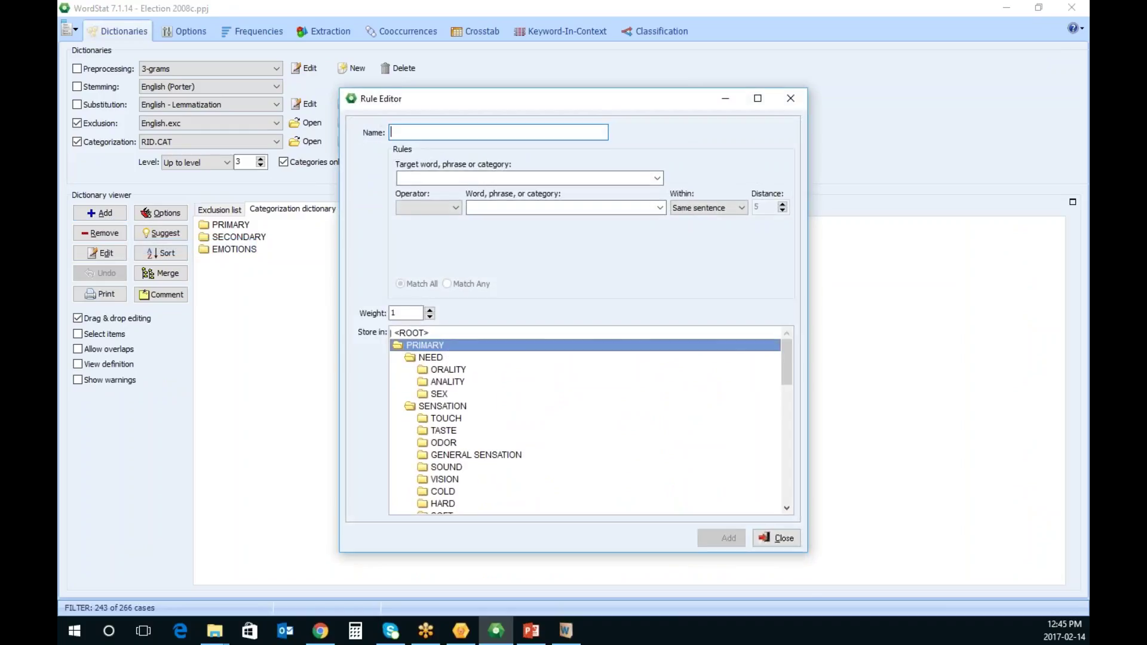
click(483, 209)
click(498, 178)
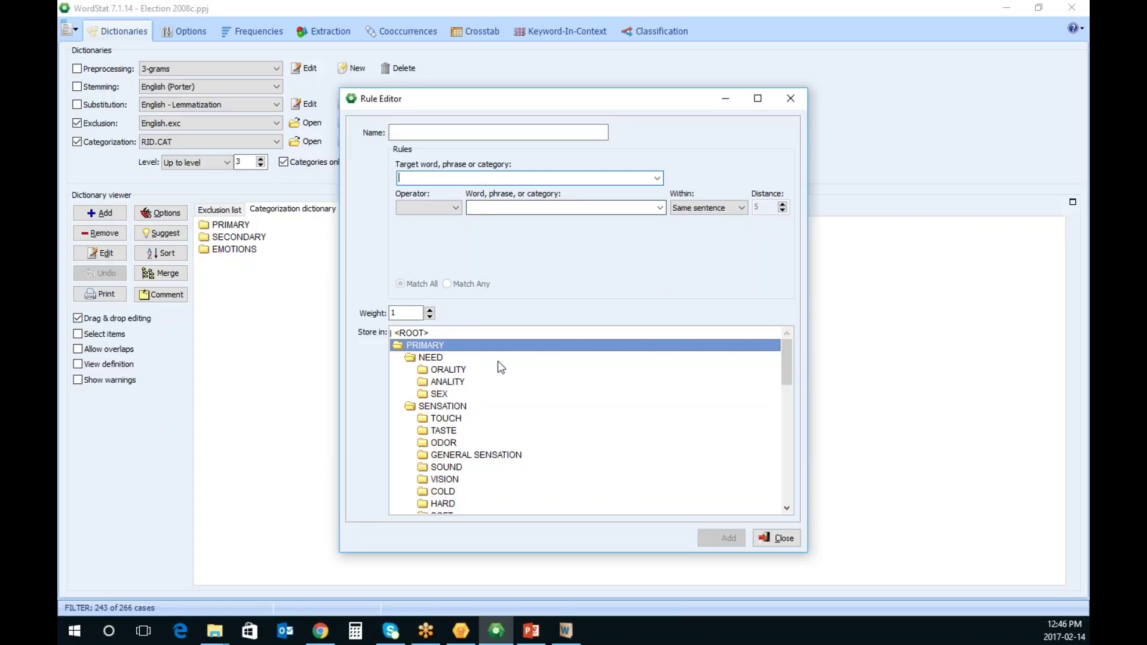
click(453, 371)
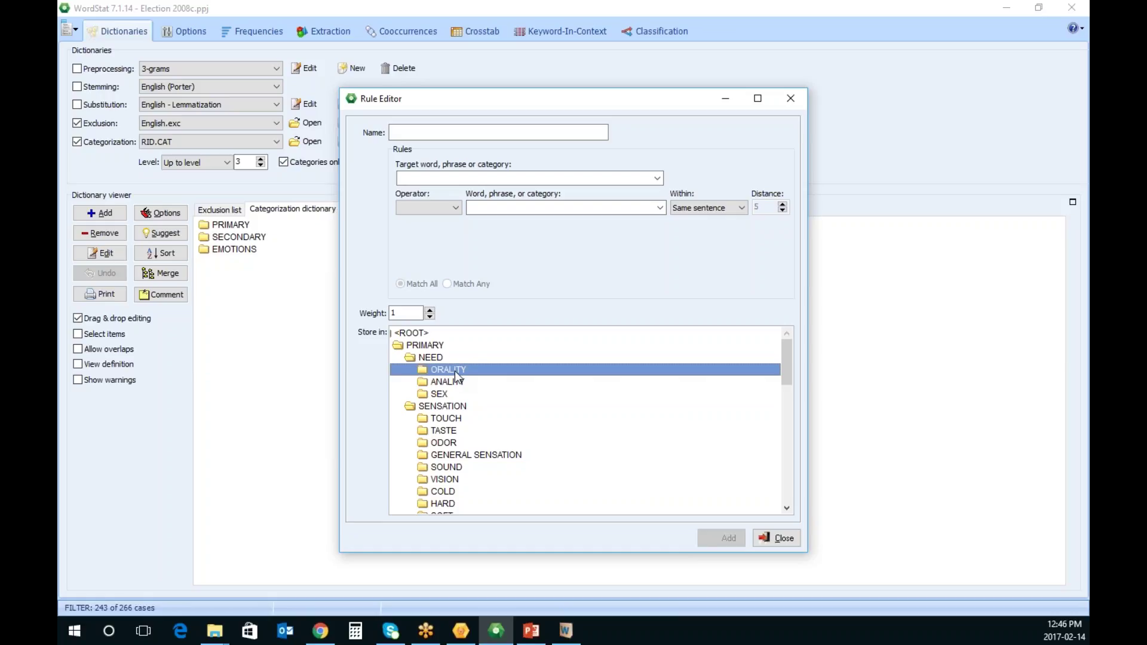
click(465, 385)
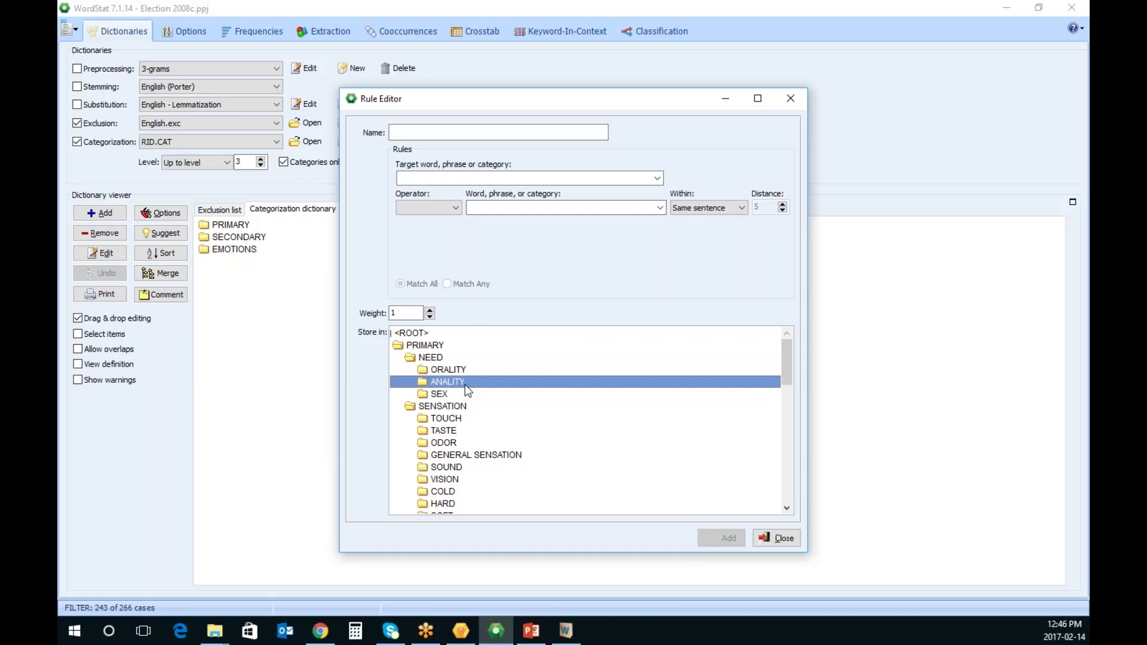
Try the rule #ODOR NEAR #TASTE, and close the rule editor without adding it
click(657, 178)
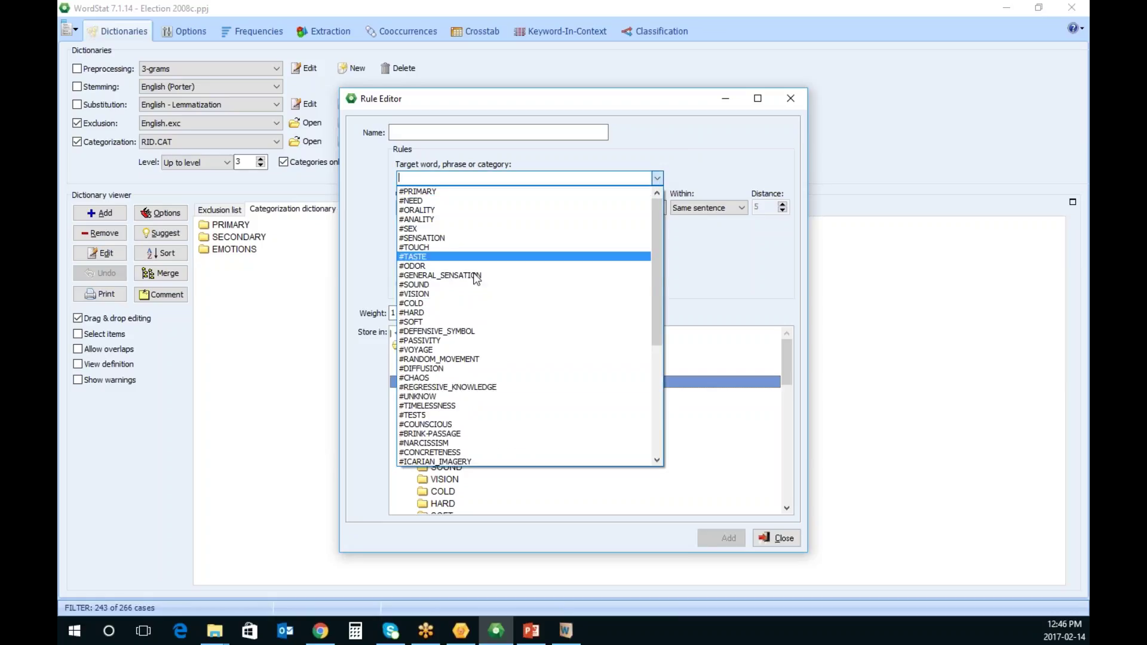
click(507, 266)
click(441, 207)
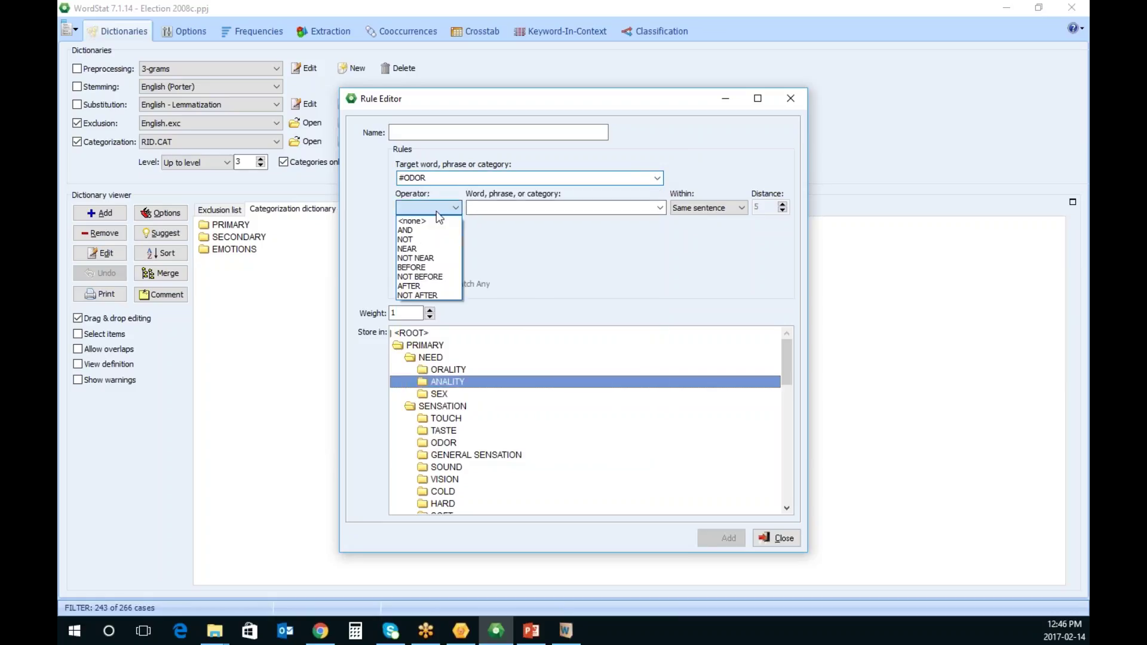
click(425, 248)
click(659, 208)
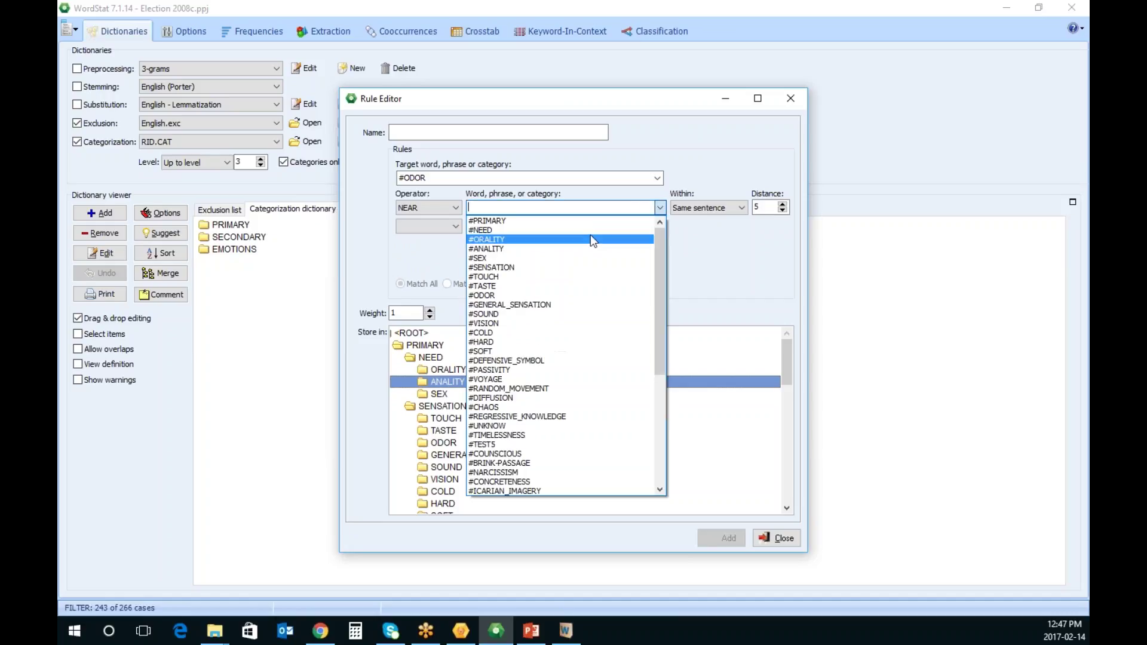
click(559, 286)
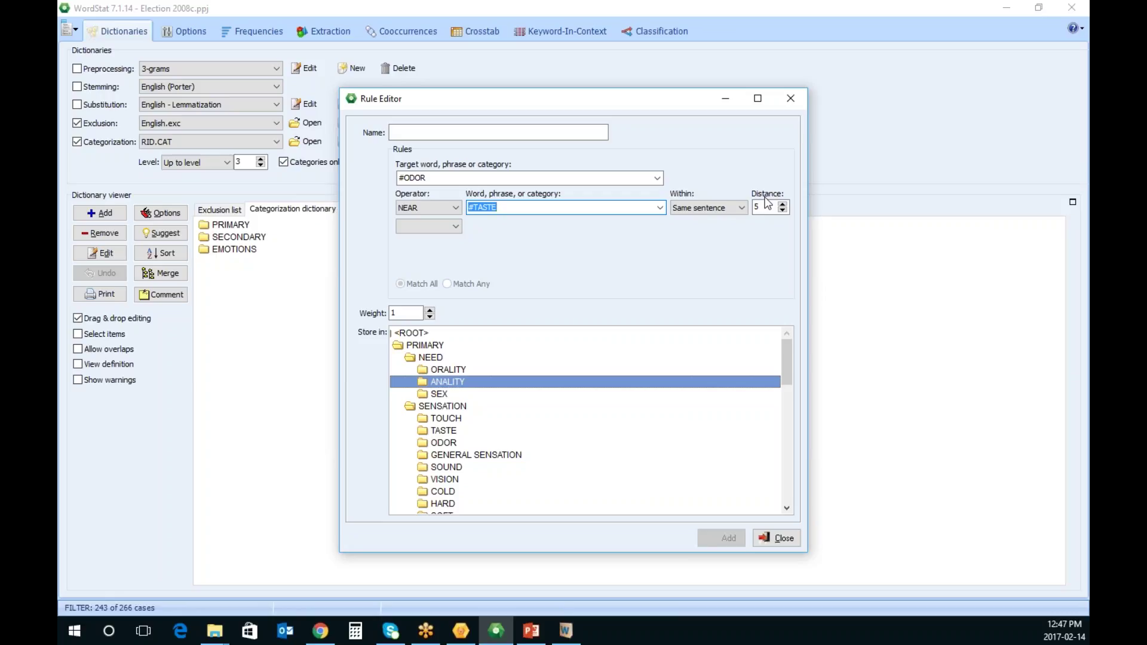
click(777, 538)
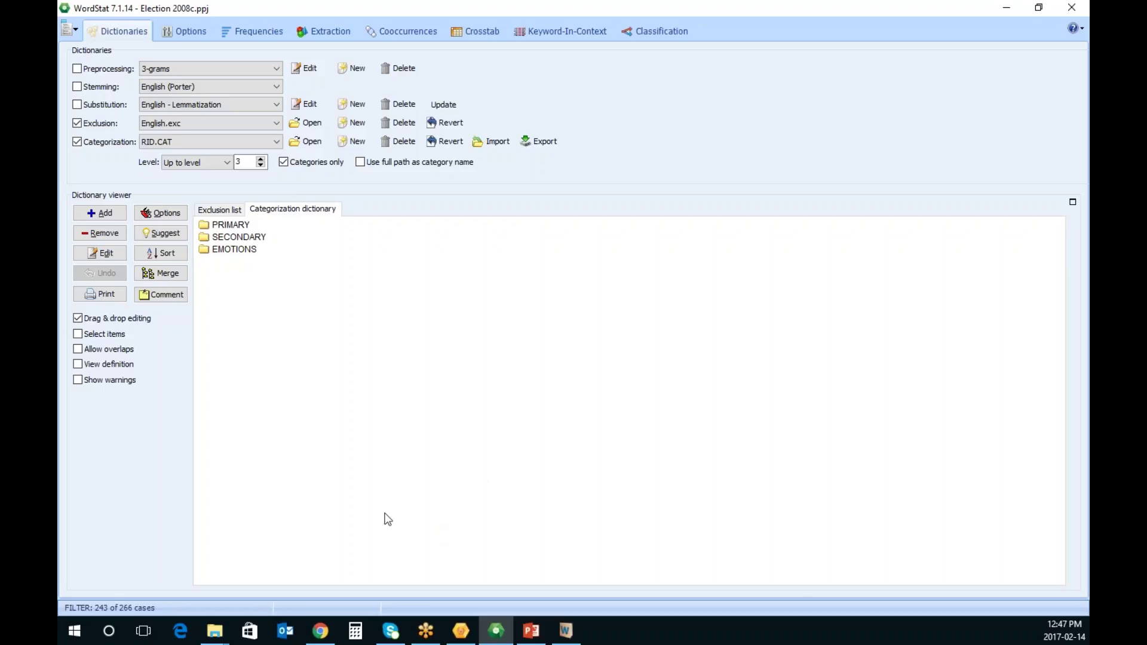
Switch the categorization dictionary to WordStat Sentiments.CAT and dismiss its version notice
click(277, 142)
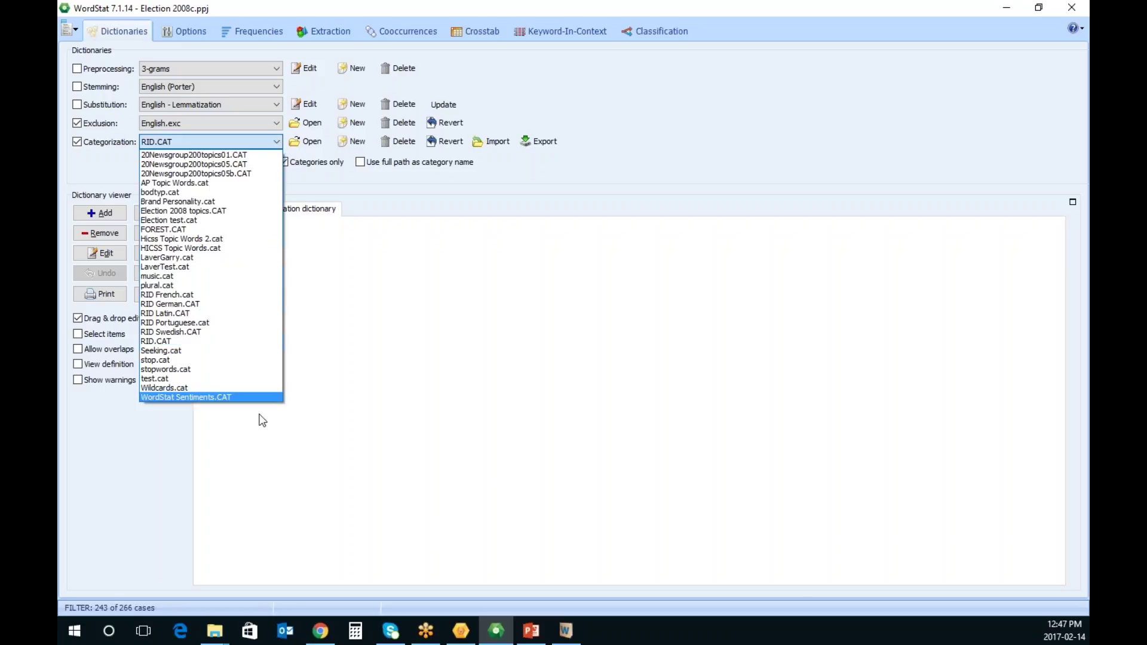
click(250, 397)
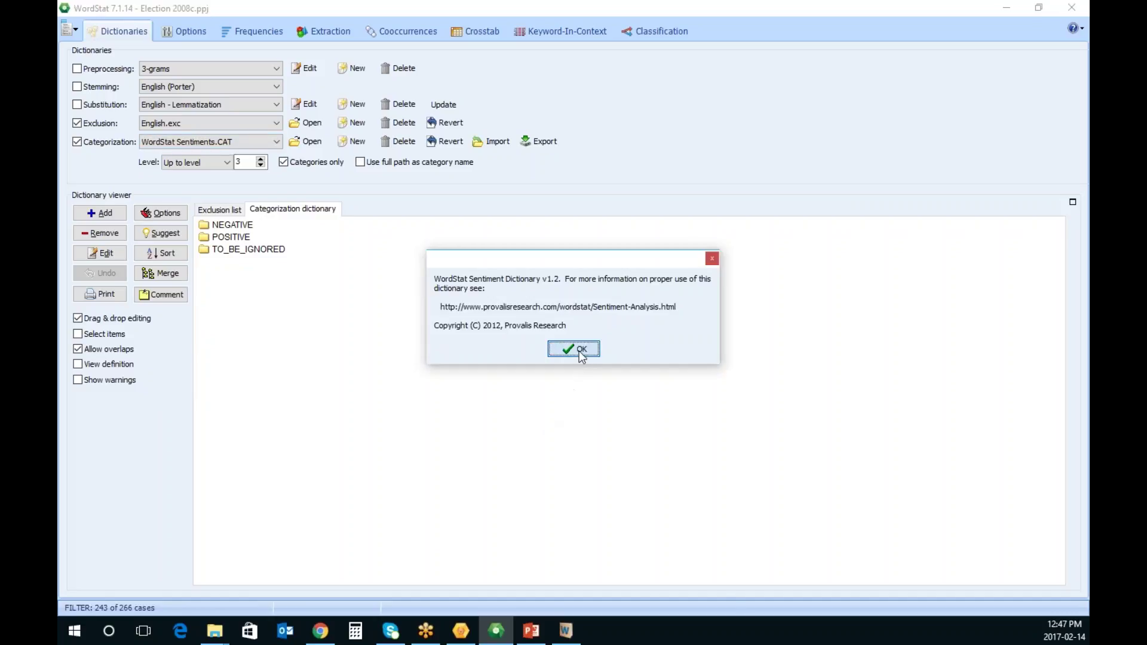
click(580, 350)
Examine the NEGATIVE WORDS and POSITIVE WORDS lists under the TO_BE_IGNORED category
double_click(285, 250)
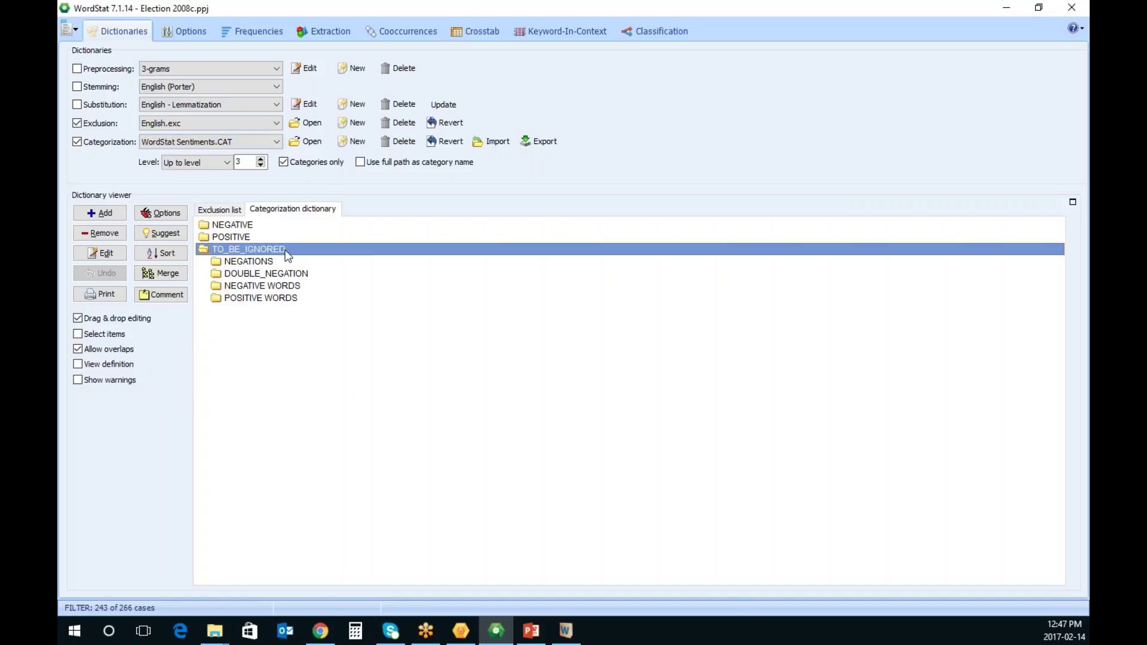
double_click(297, 287)
scroll(382, 481, down, 10)
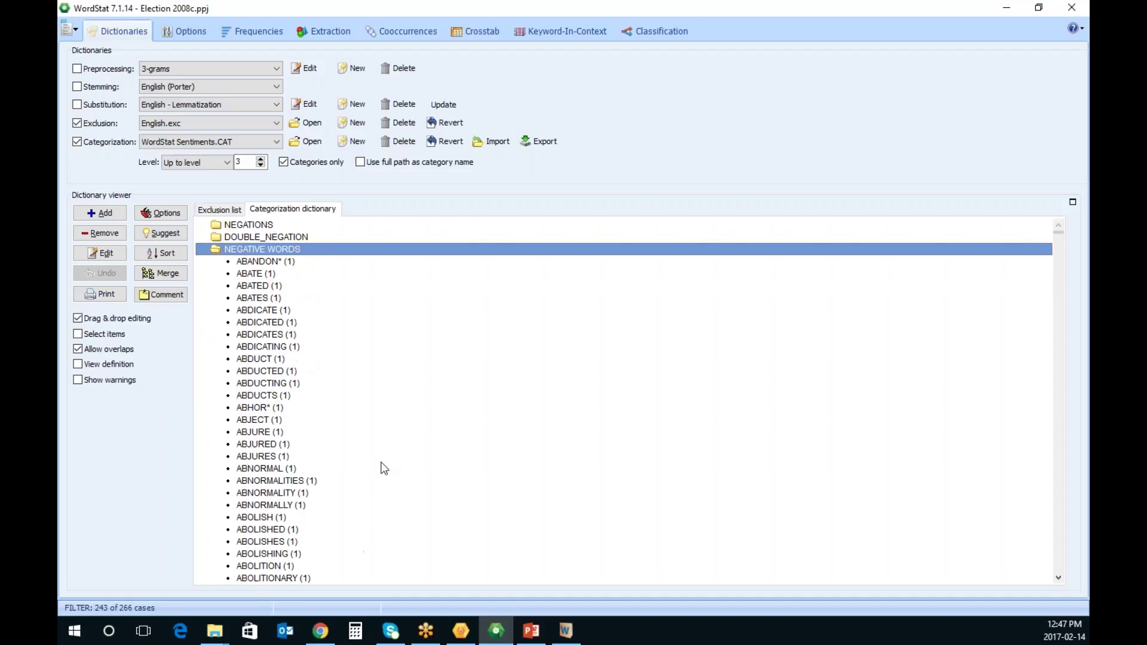
scroll(382, 480, down, 20)
scroll(345, 448, up, 8)
scroll(345, 448, up, 20)
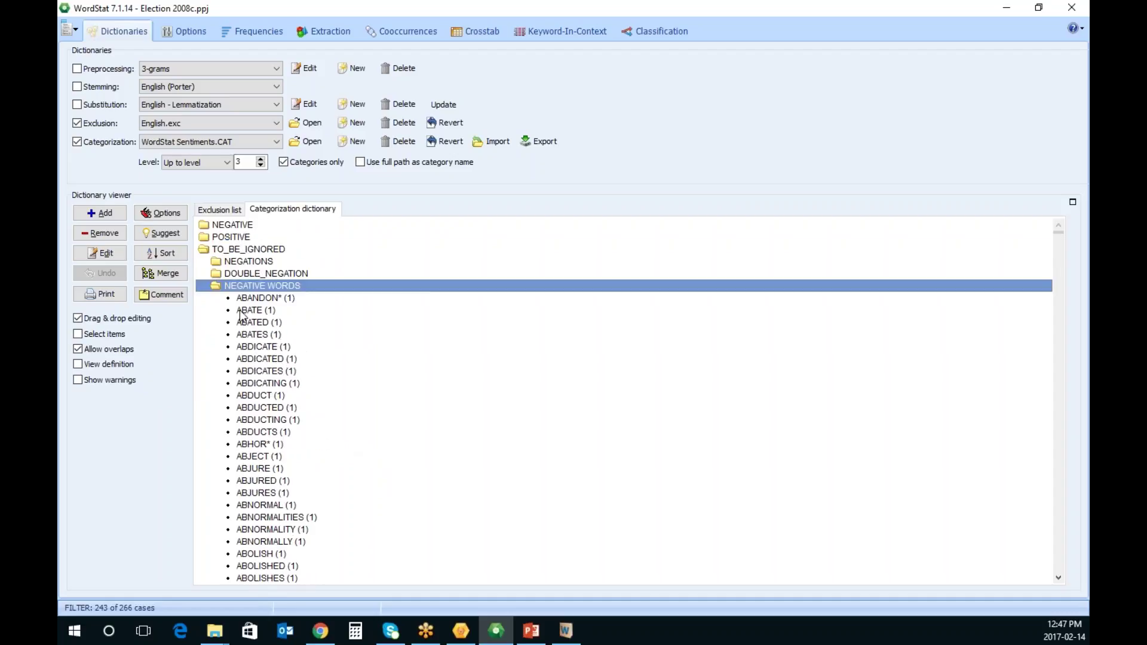
double_click(261, 286)
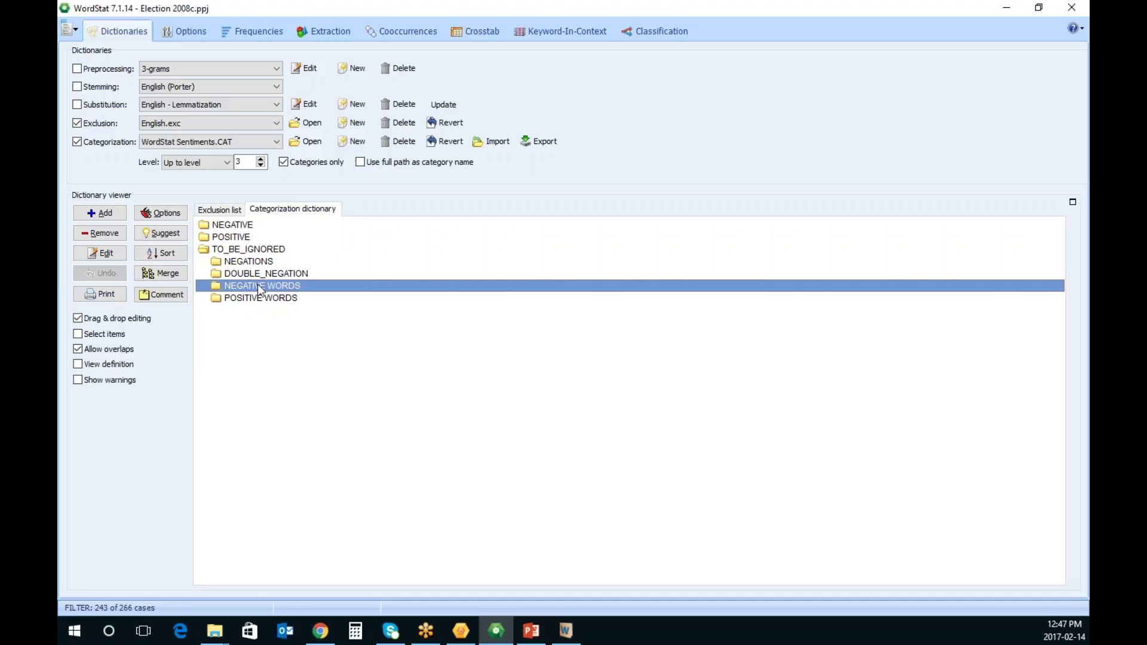
double_click(290, 301)
double_click(291, 286)
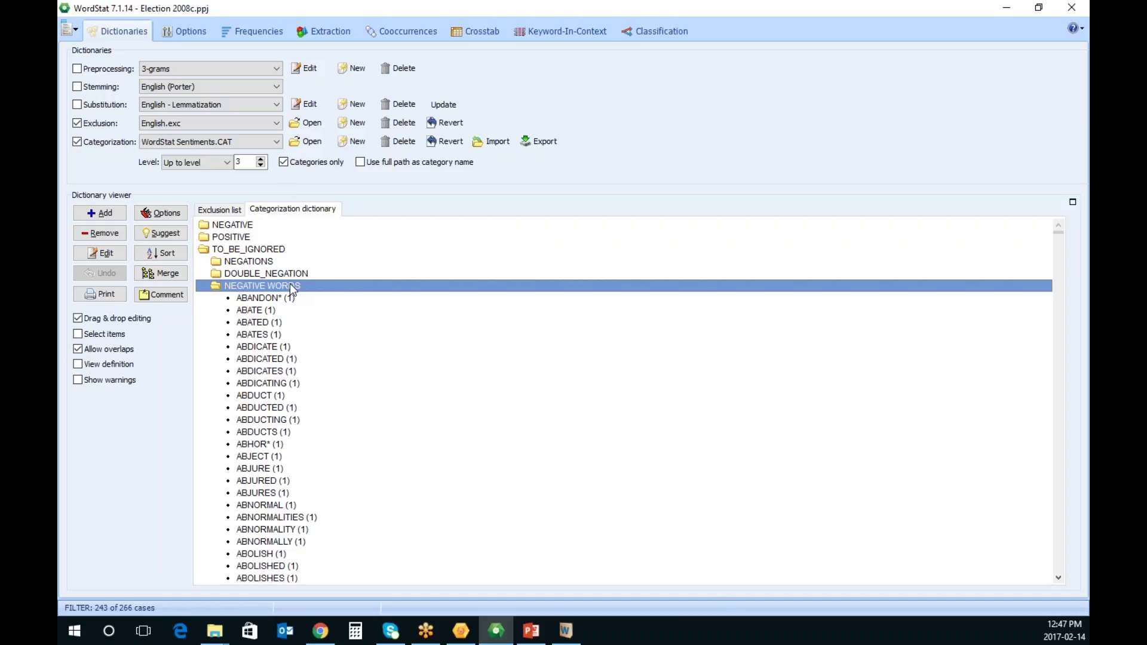
Expand the NEGATIONS category and read through its list of negation words
double_click(269, 263)
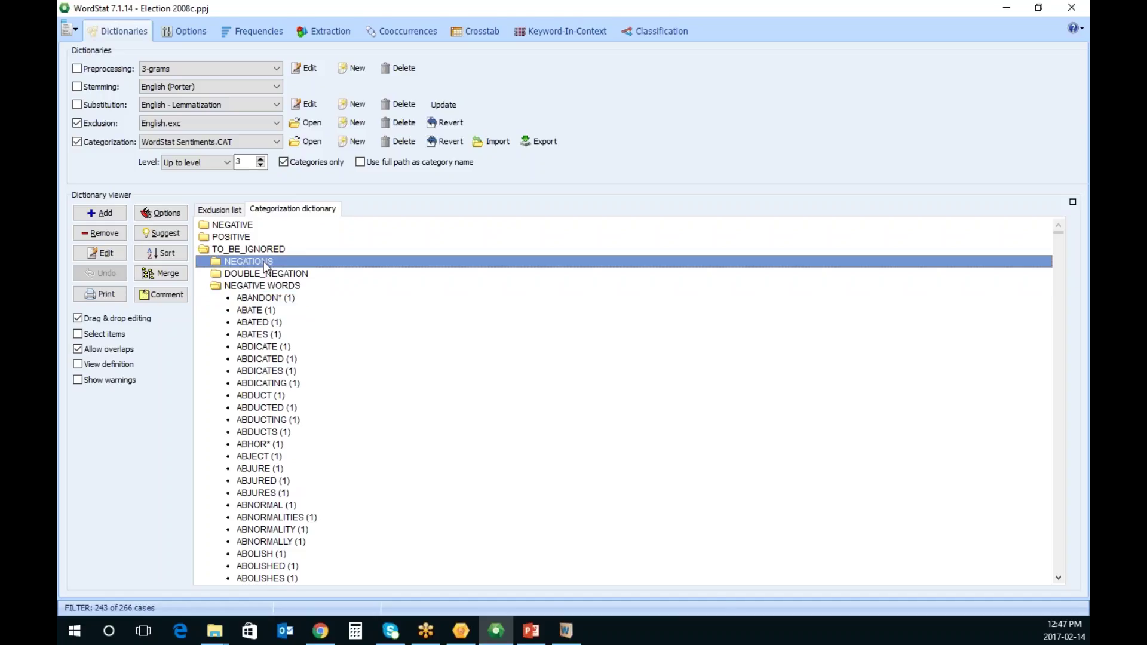
scroll(338, 499, down, 3)
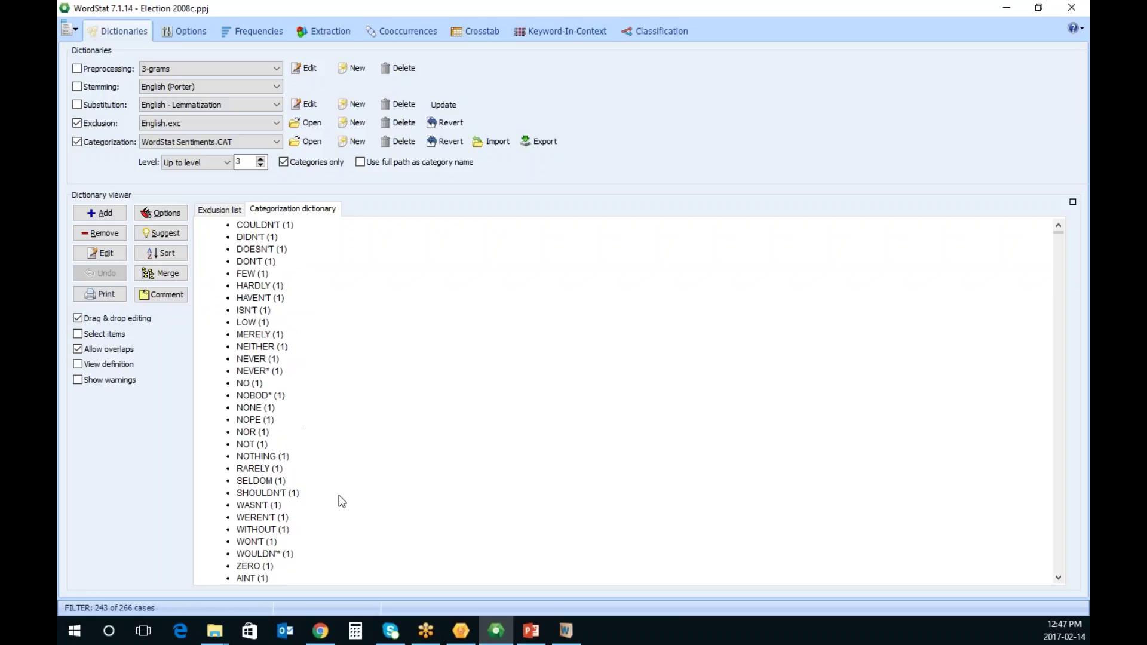
scroll(338, 499, up, 3)
scroll(345, 494, down, 10)
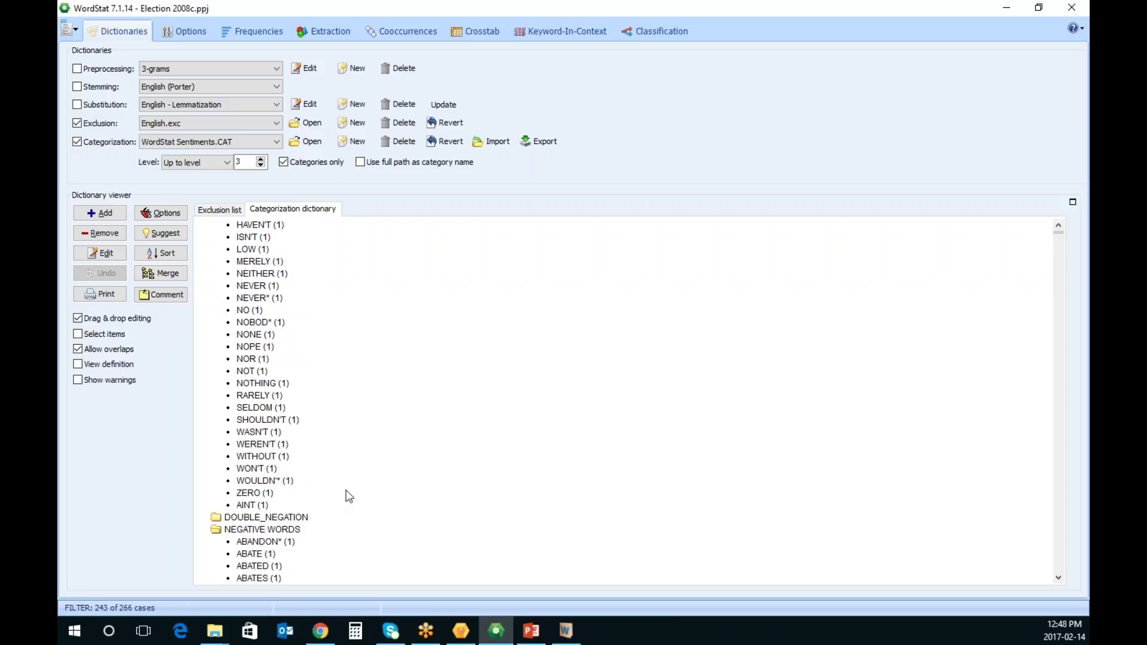
scroll(346, 500, up, 10)
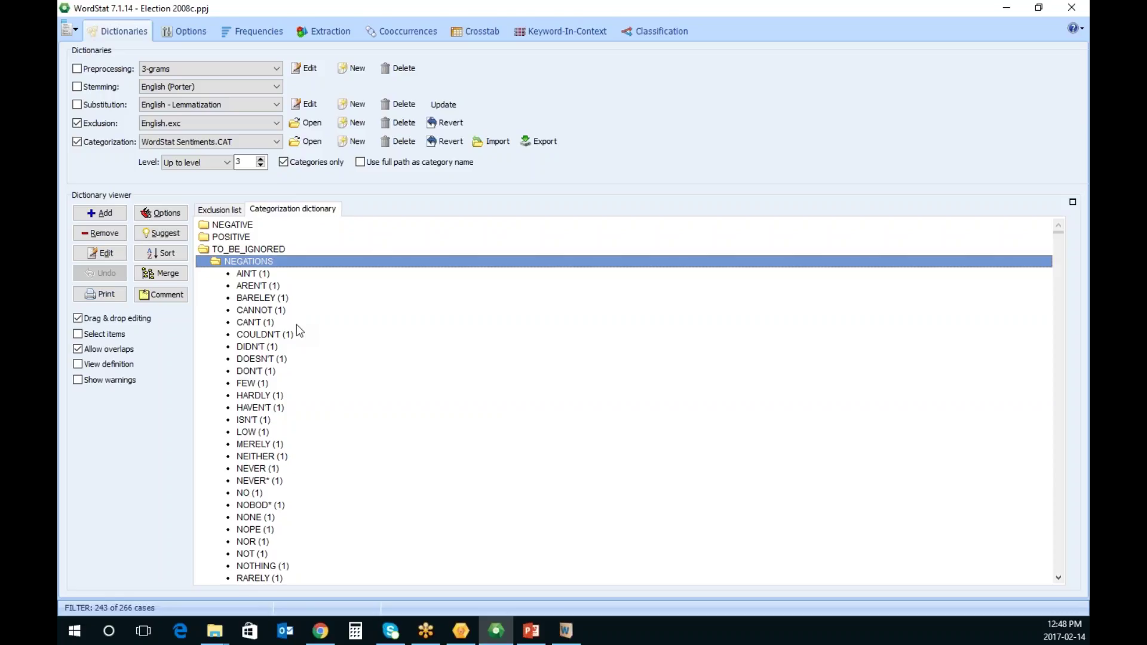
Examine the phrases in the DOUBLE_NEGATION category, and collapse all the expanded word lists
click(282, 268)
click(268, 275)
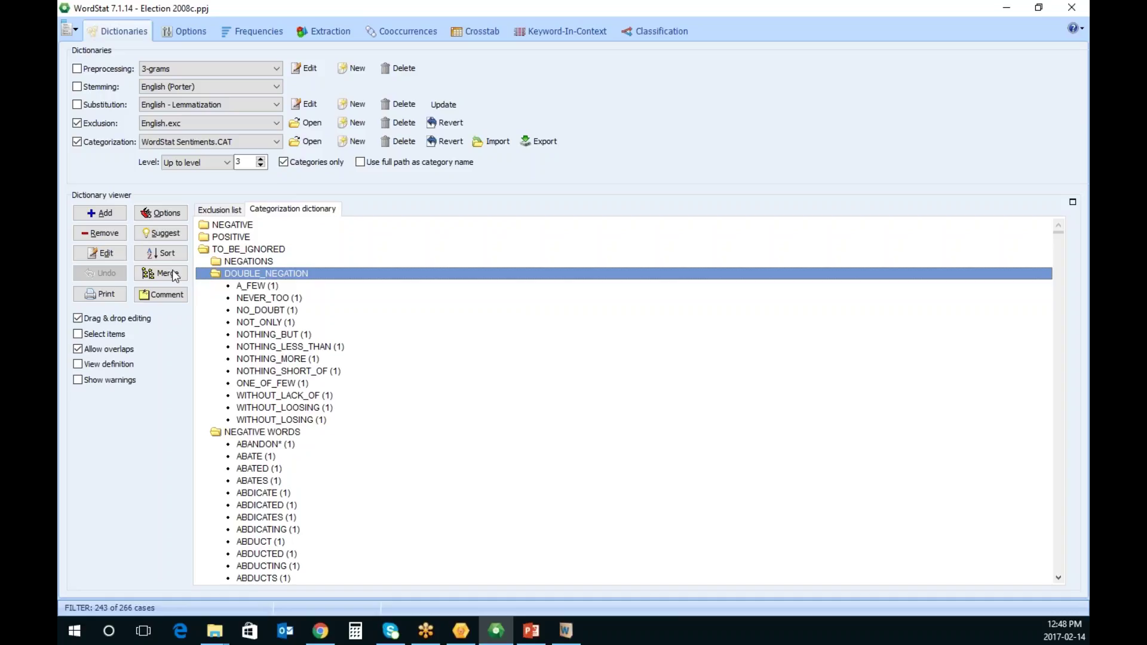
click(267, 323)
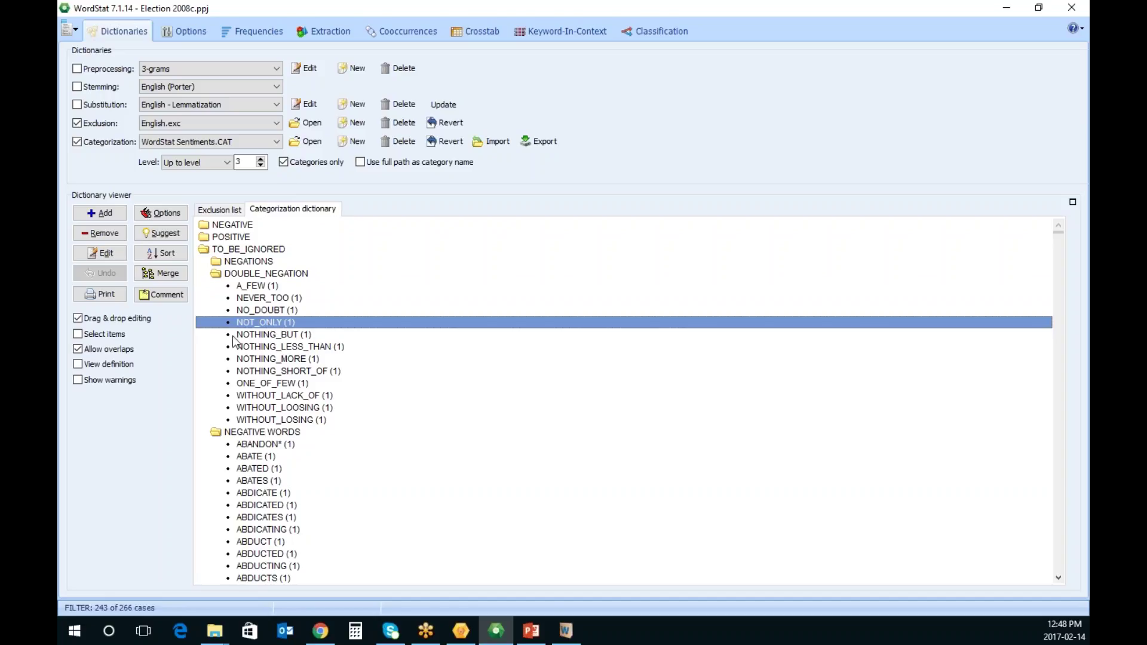
double_click(267, 276)
double_click(286, 287)
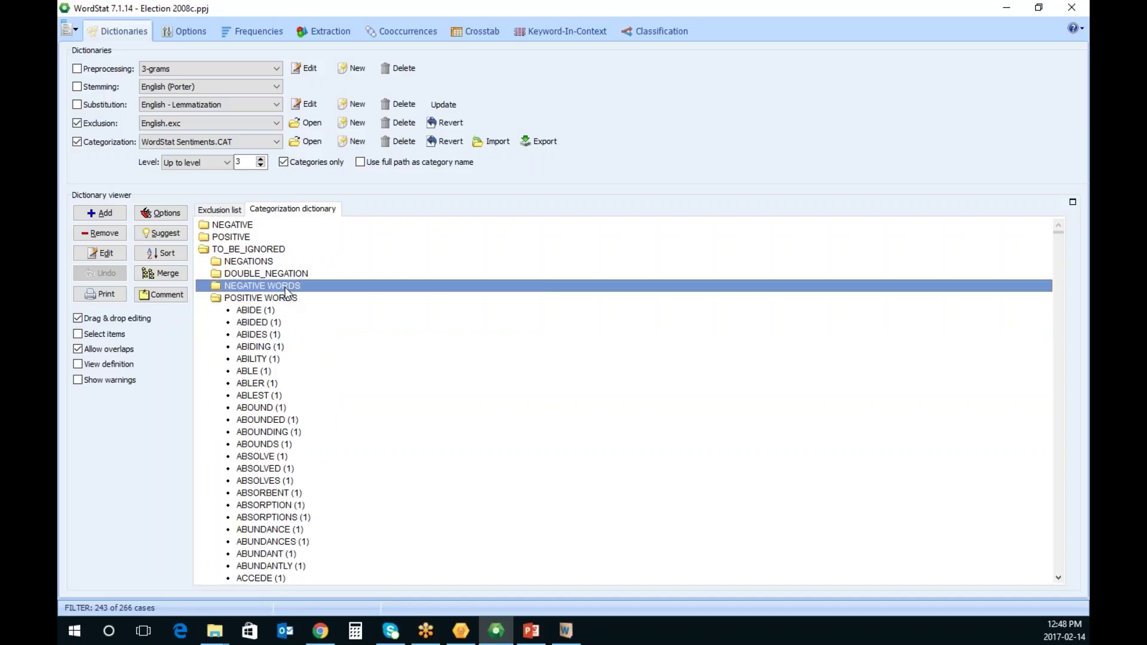
double_click(283, 298)
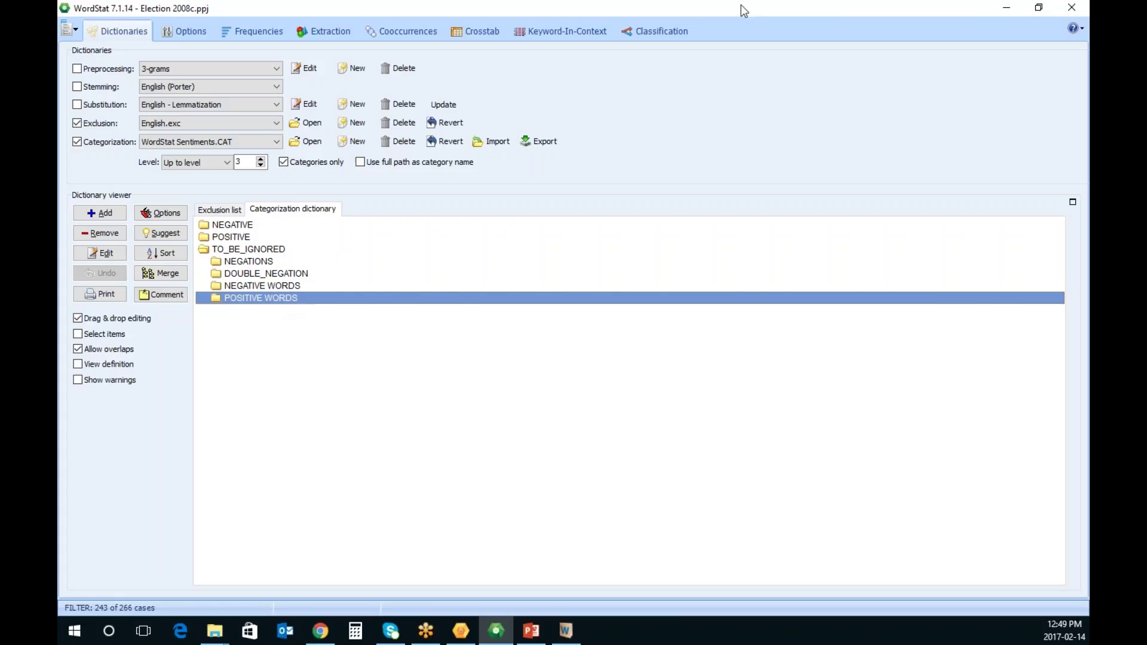
Close WordStat to return to QDA Miner, and look through the coded speeches of cases 1-Biden20060316 and 1-Biden20060920
click(1072, 7)
click(546, 326)
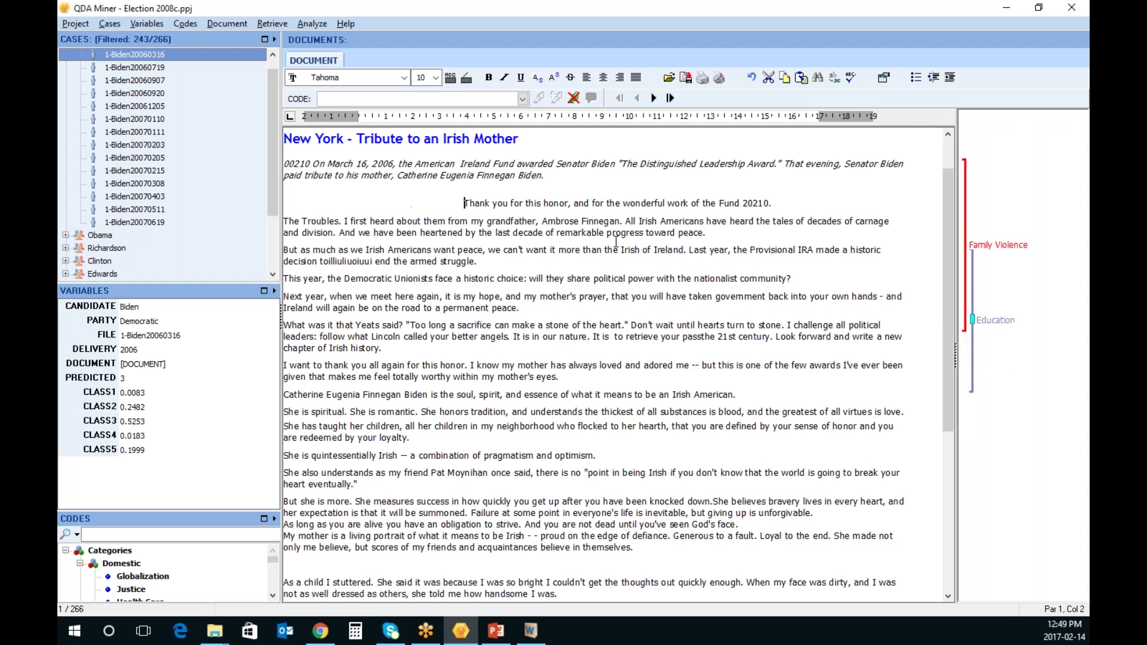
scroll(615, 241, down, 6)
scroll(616, 241, down, 3)
scroll(615, 241, up, 6)
click(138, 93)
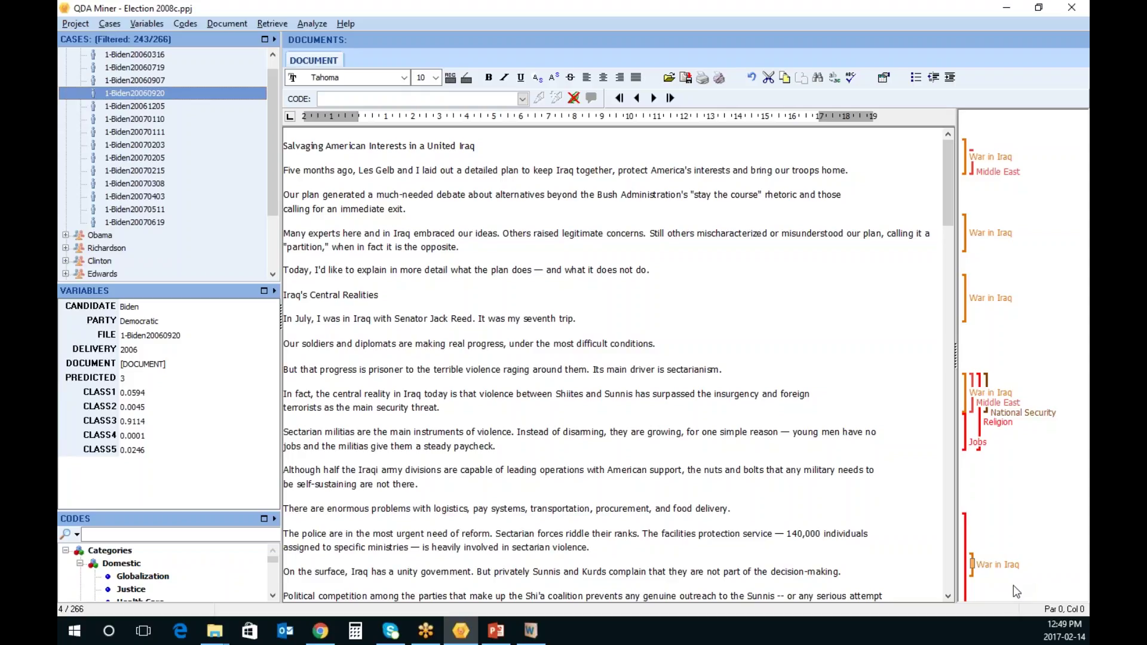
drag(285, 270, 427, 319)
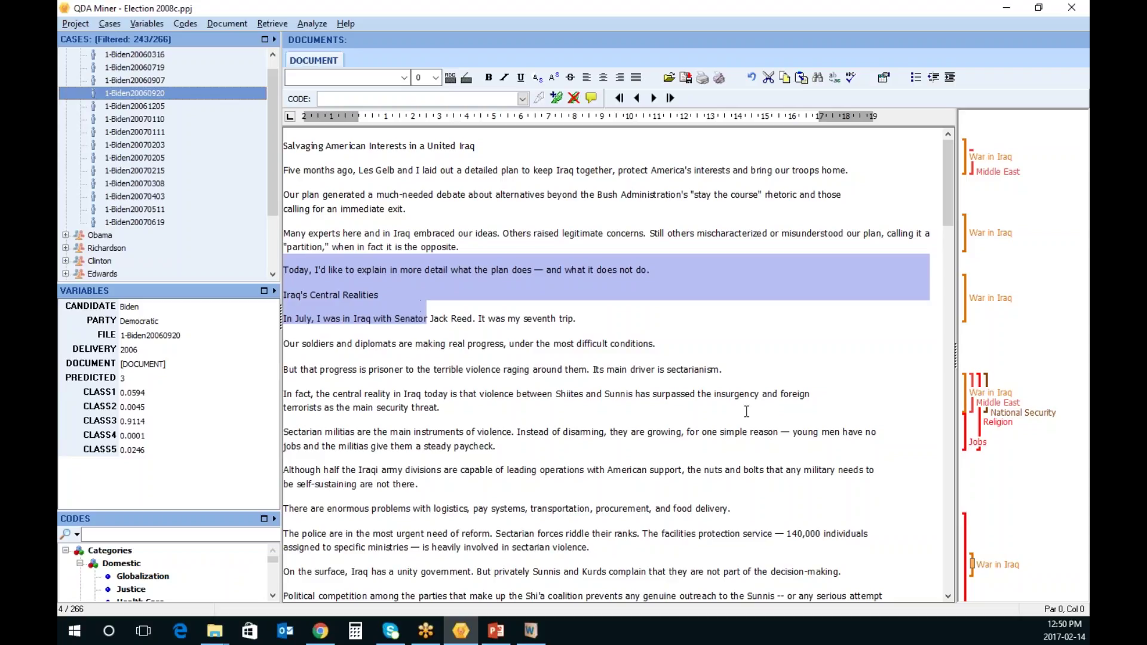
Set up a content analysis of DOCUMENT limited to segments coded Health Care, Education and War in Iraq
click(325, 25)
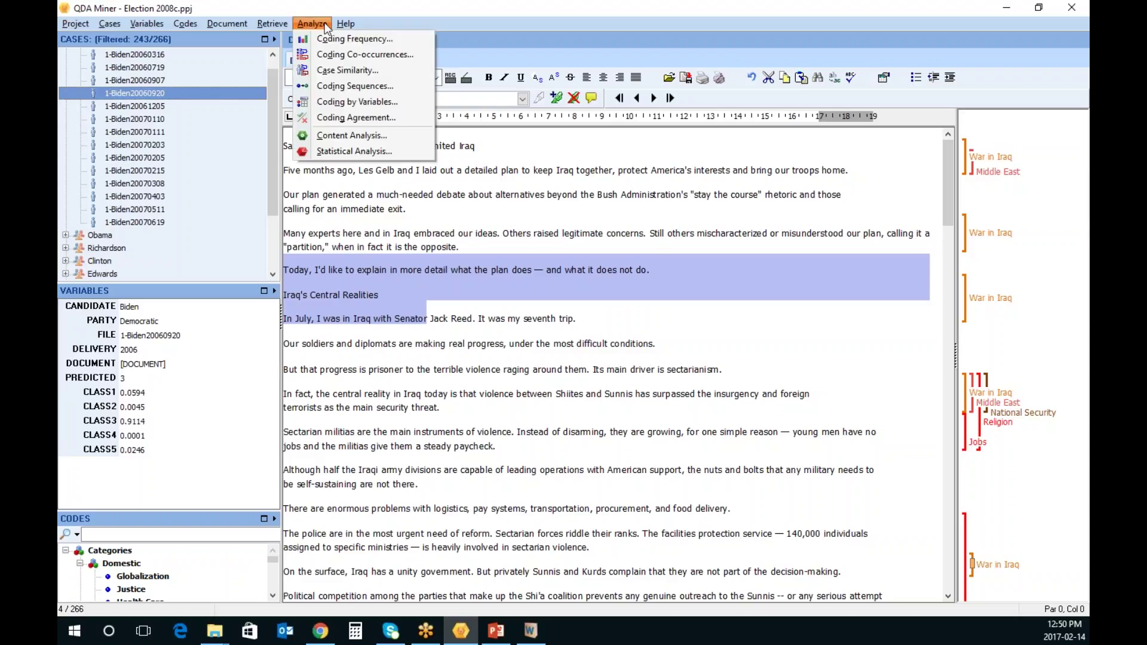
click(348, 139)
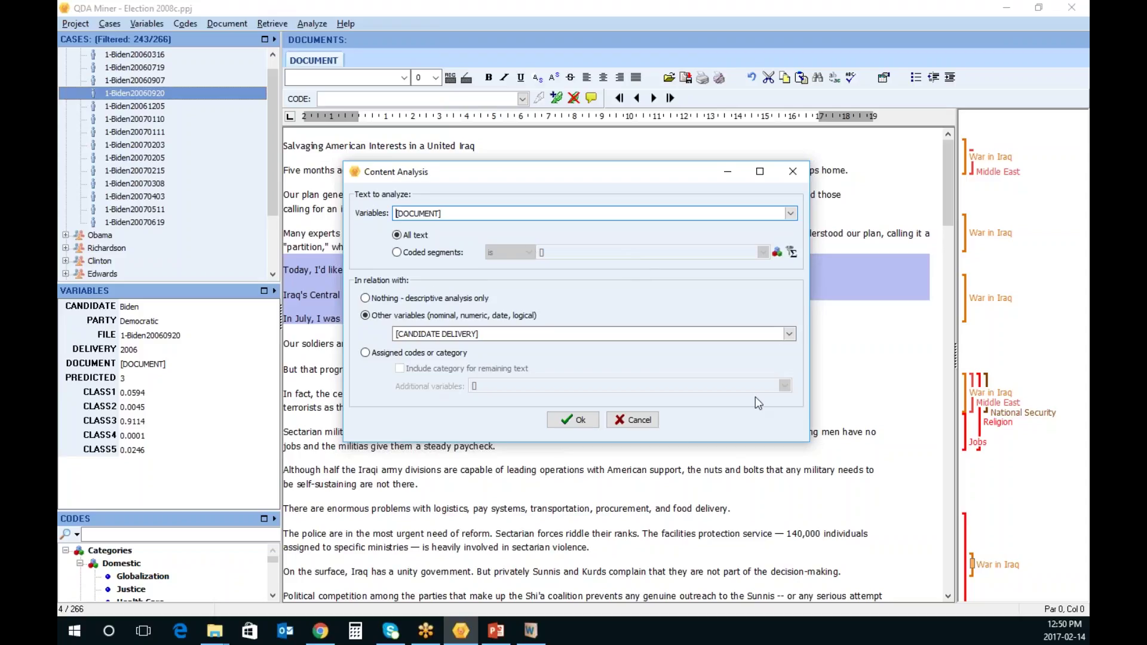
click(434, 252)
click(764, 251)
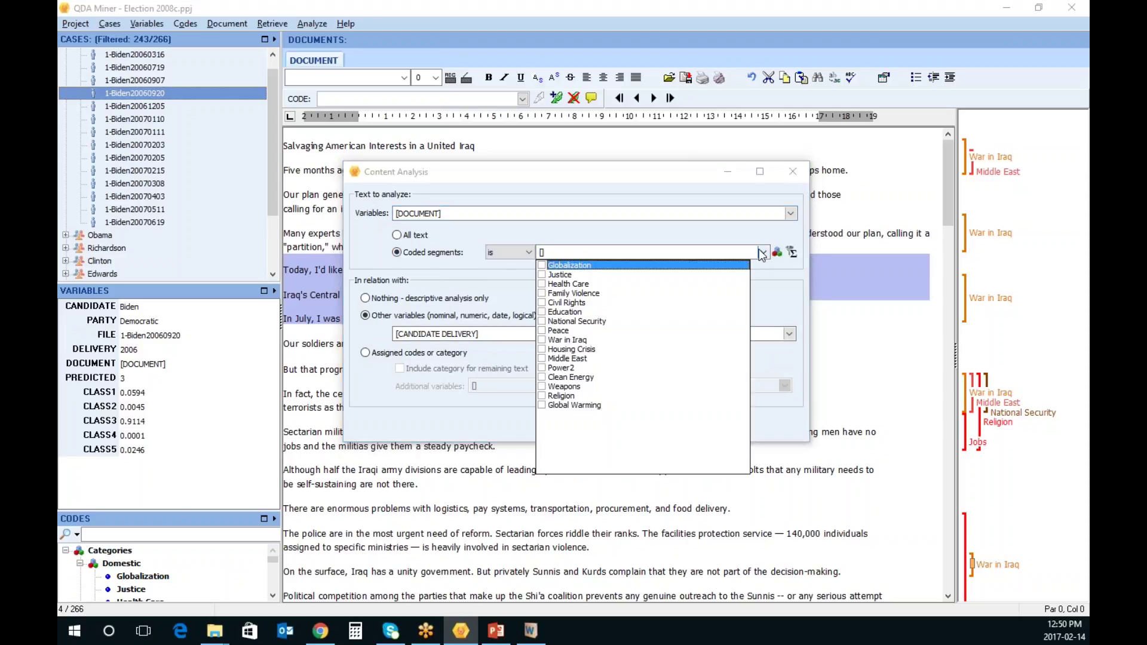
click(542, 284)
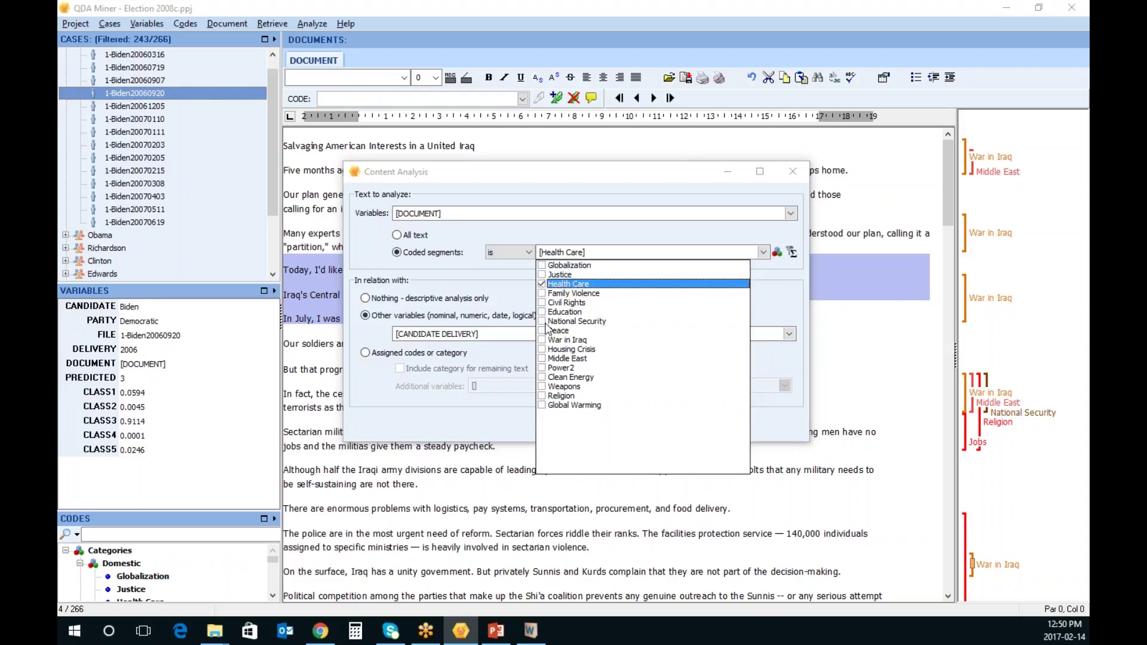
click(542, 313)
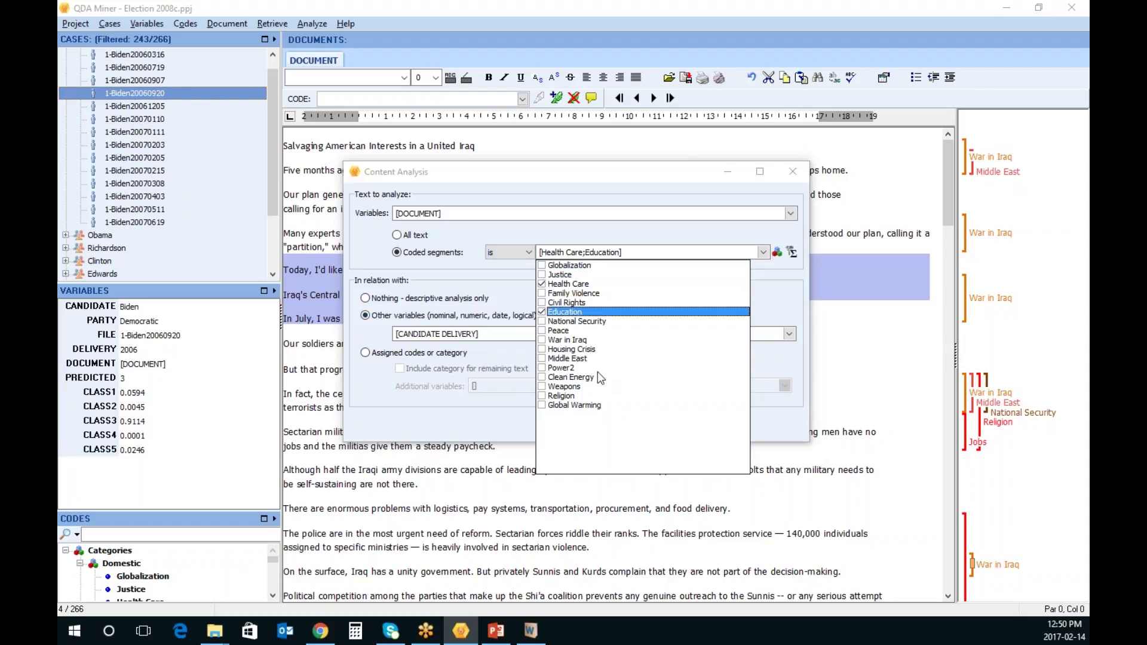
click(542, 341)
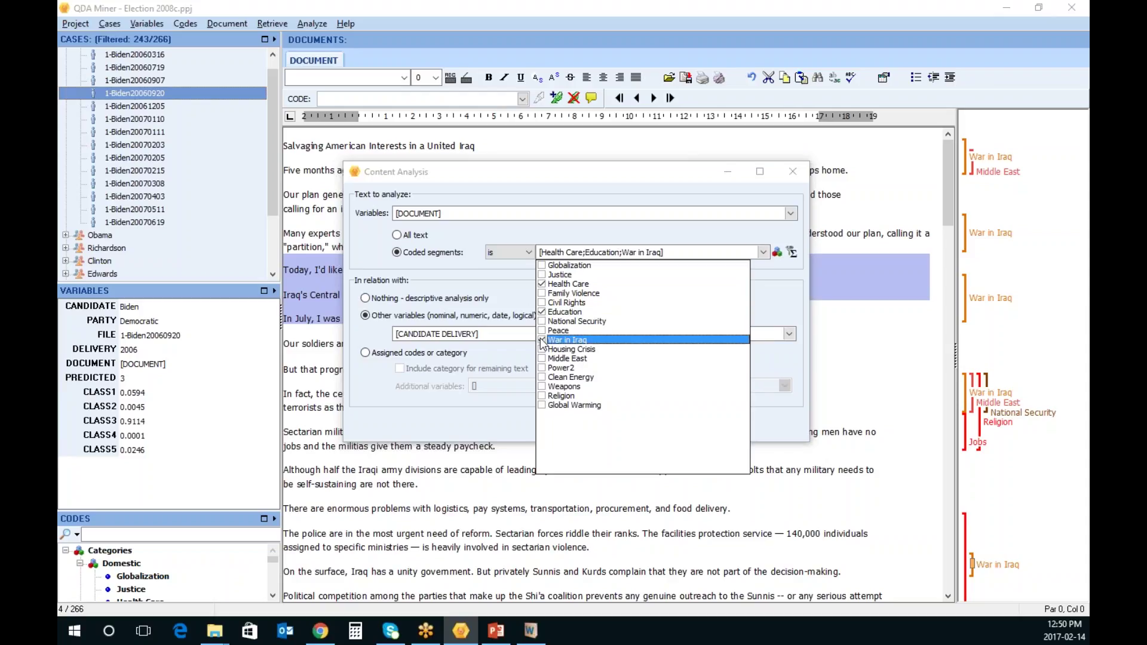
key(Return)
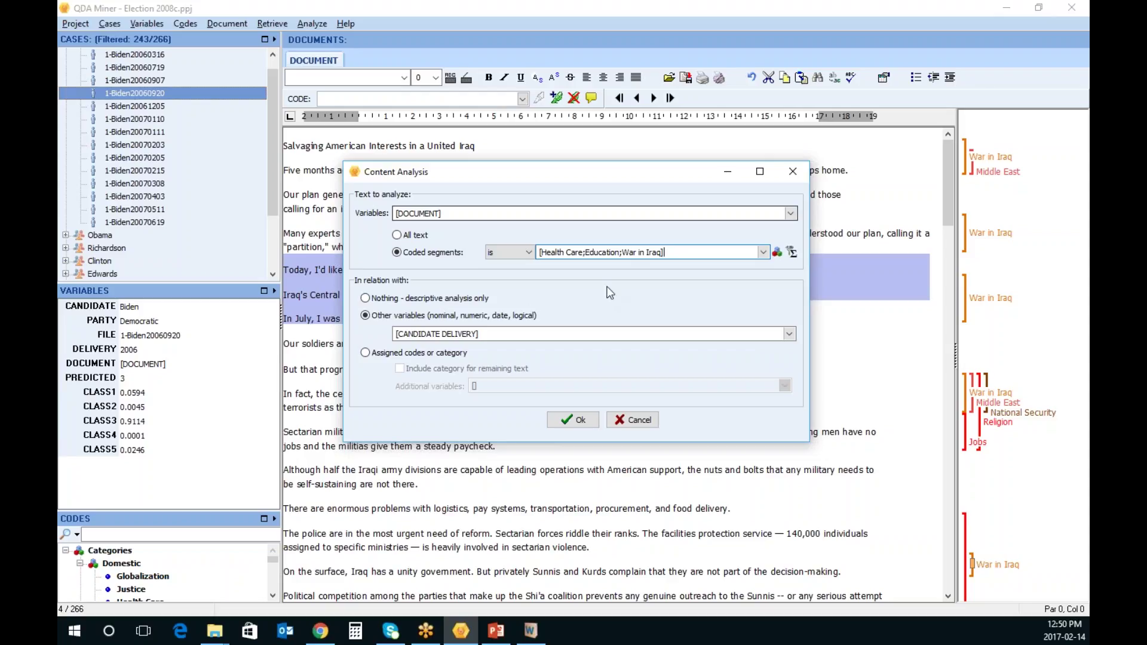
Relate the content analysis to assigned codes or category and try to run it
click(430, 353)
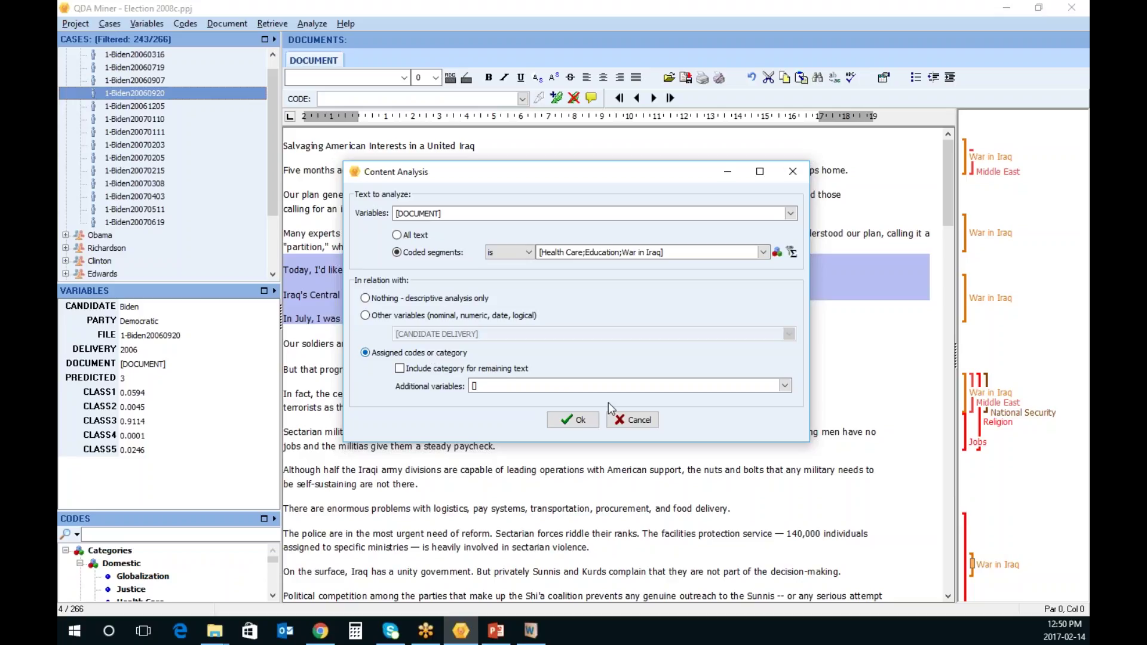
click(582, 421)
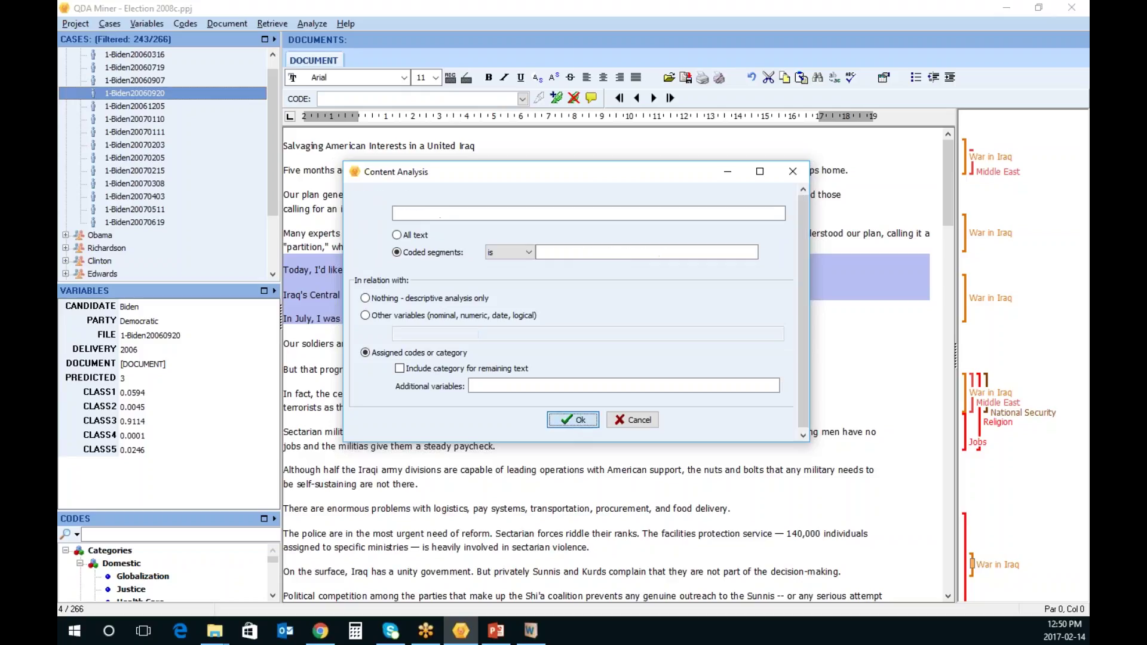
click(610, 367)
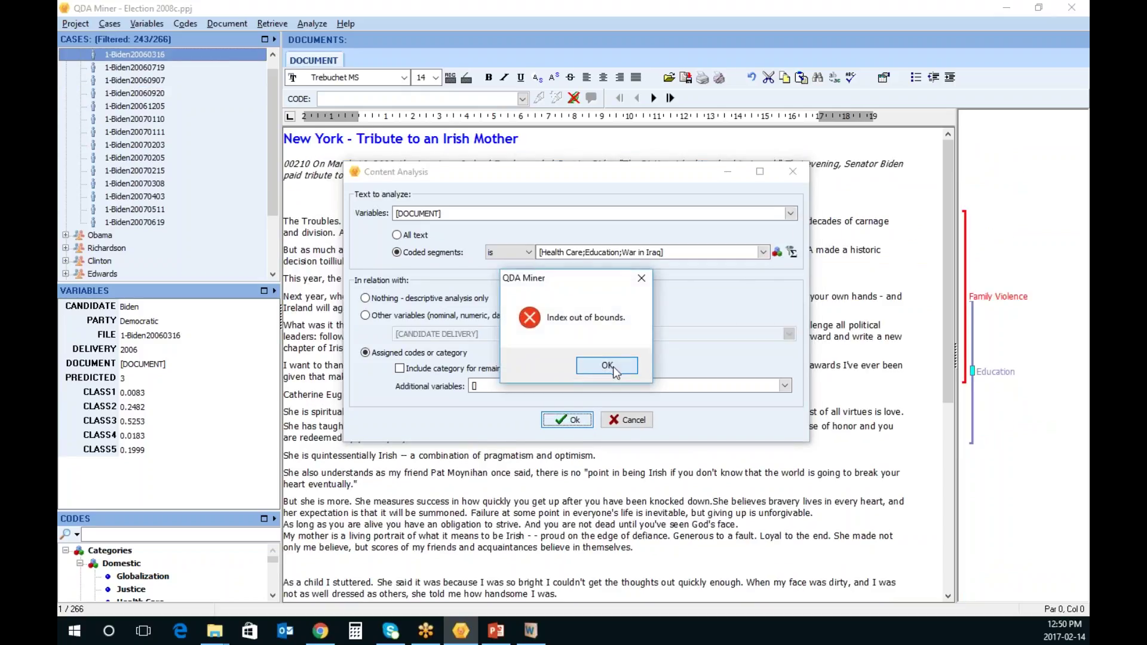
Try to run the content analysis on segments coded Health Care and Education
click(307, 24)
click(361, 133)
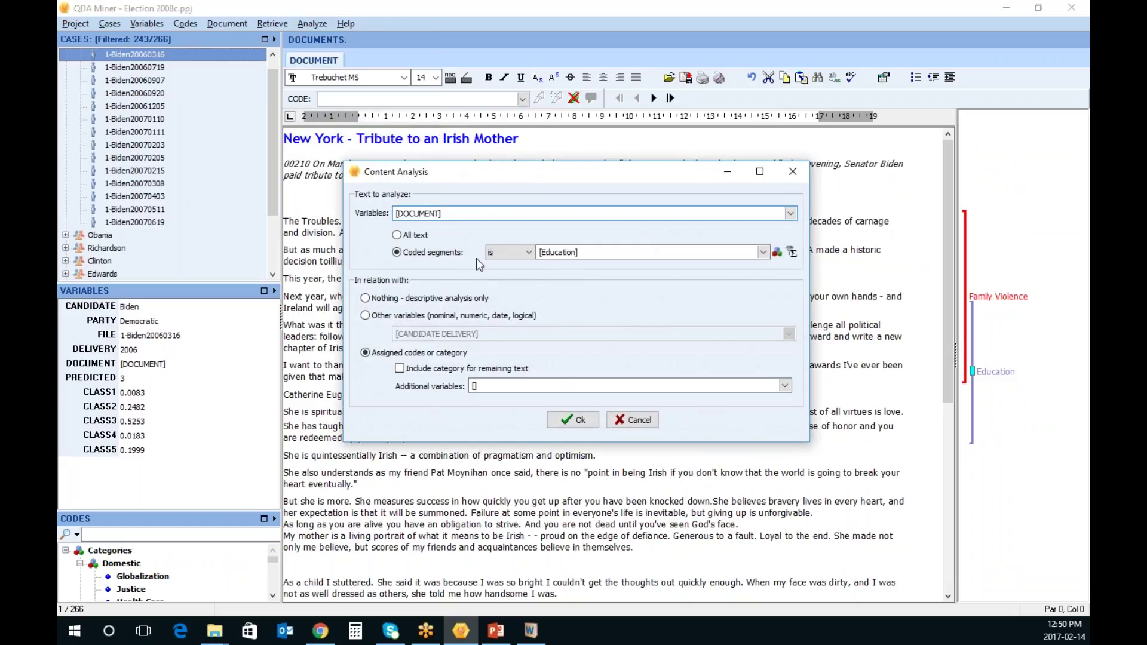
click(764, 254)
click(542, 284)
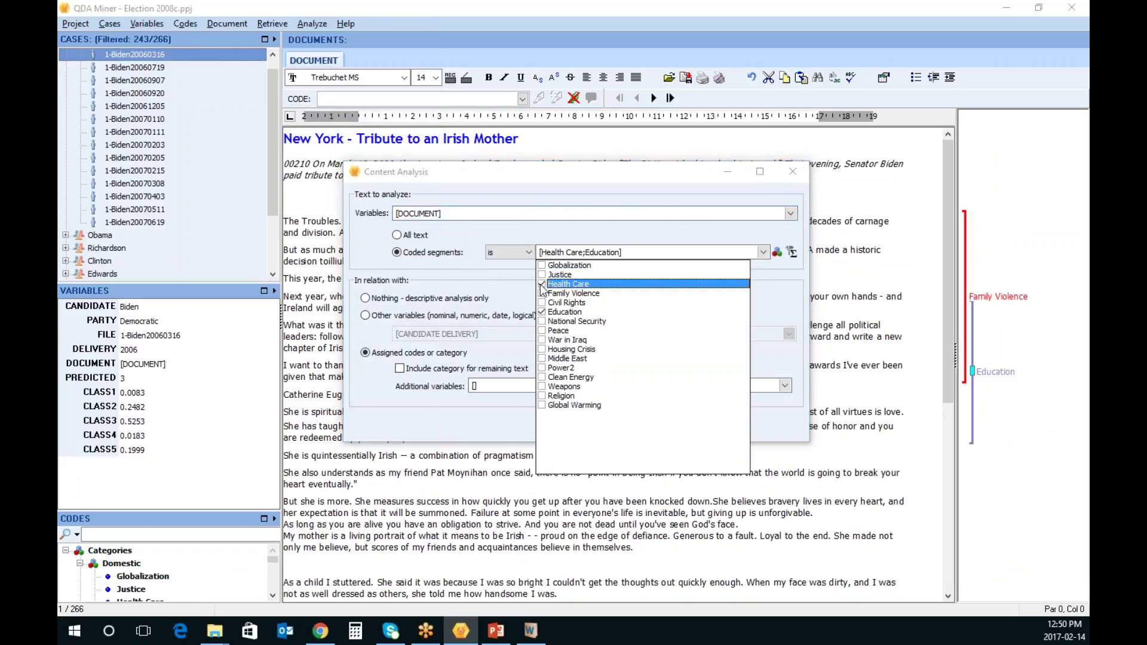
click(624, 252)
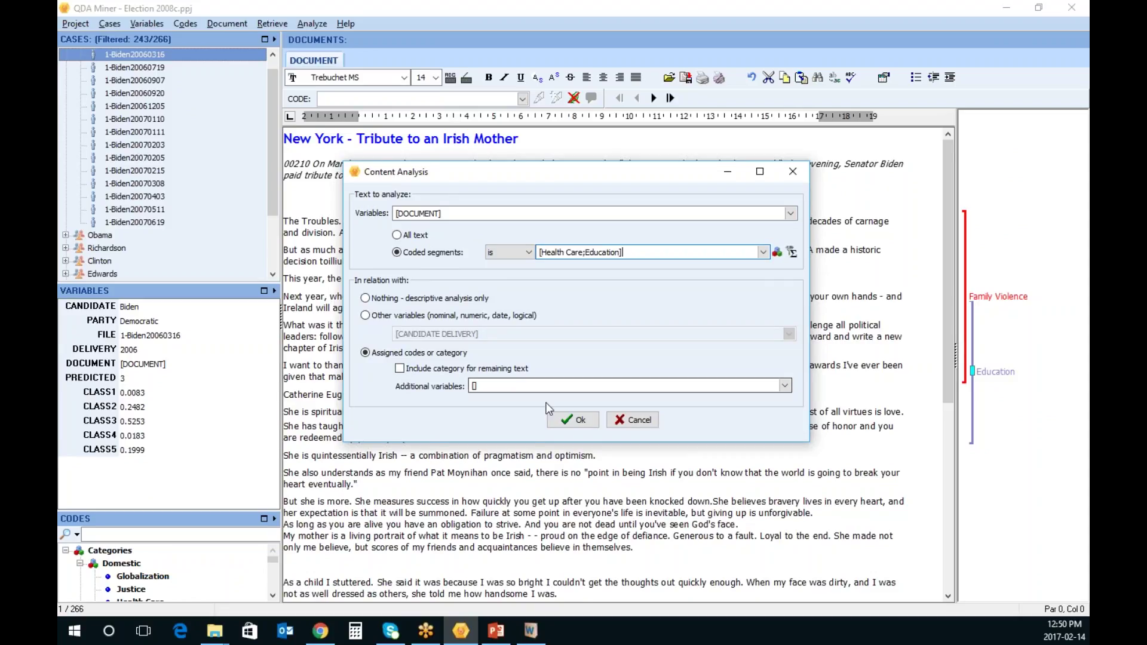
click(570, 419)
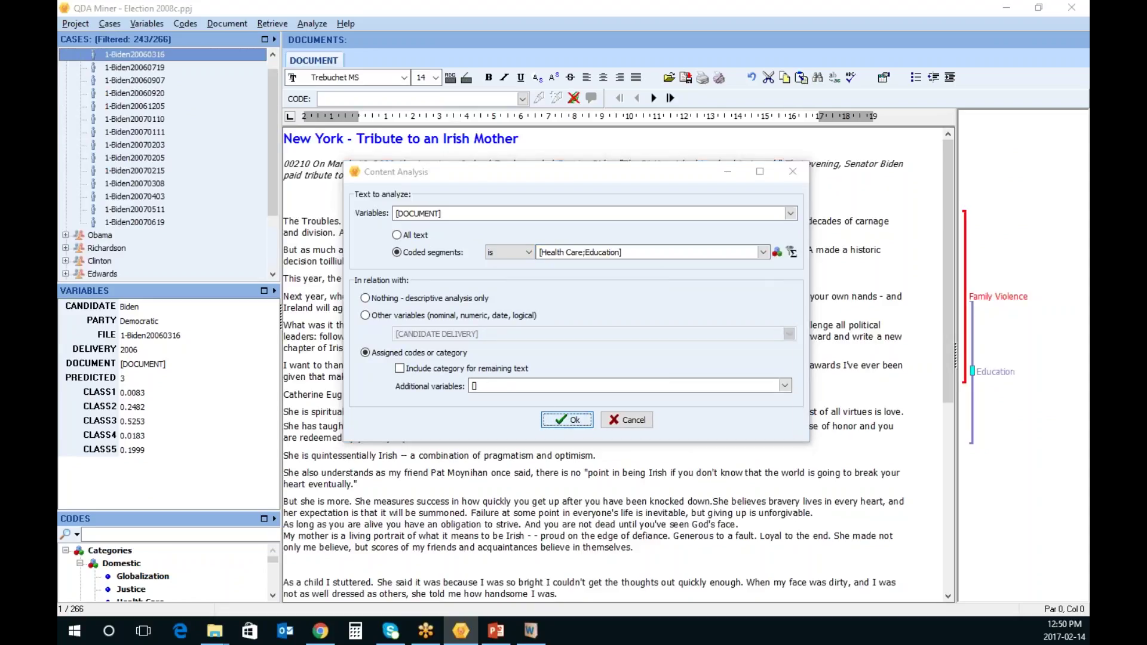
click(608, 365)
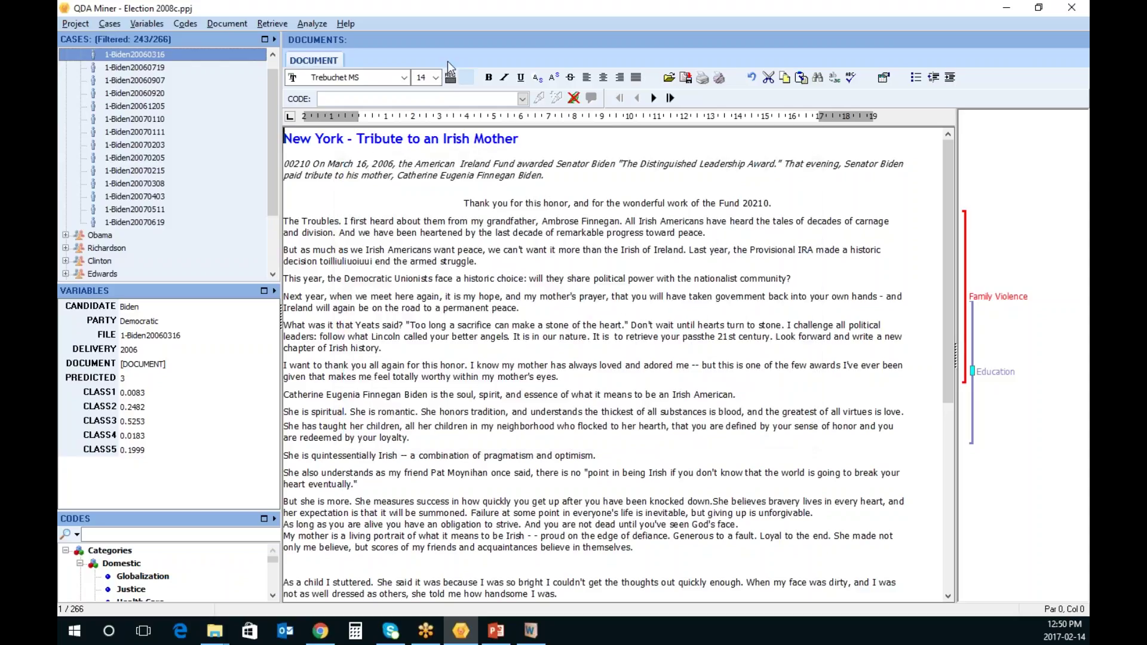
Try to run the content analysis on segments coded Education and Peace
click(313, 24)
click(386, 136)
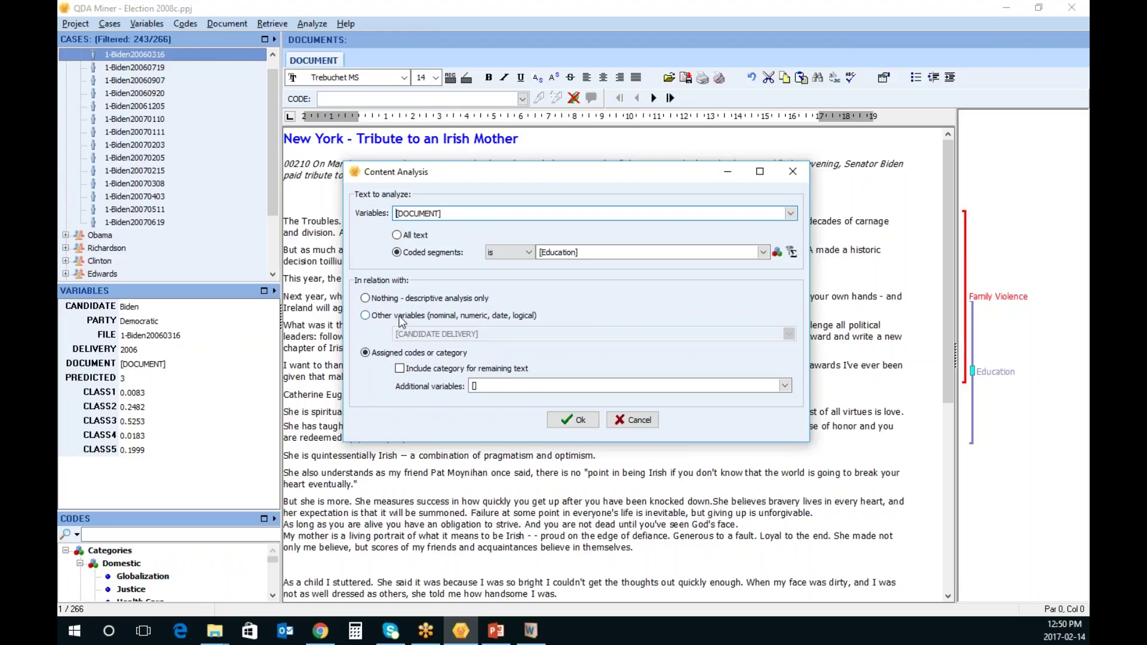
click(763, 251)
click(542, 330)
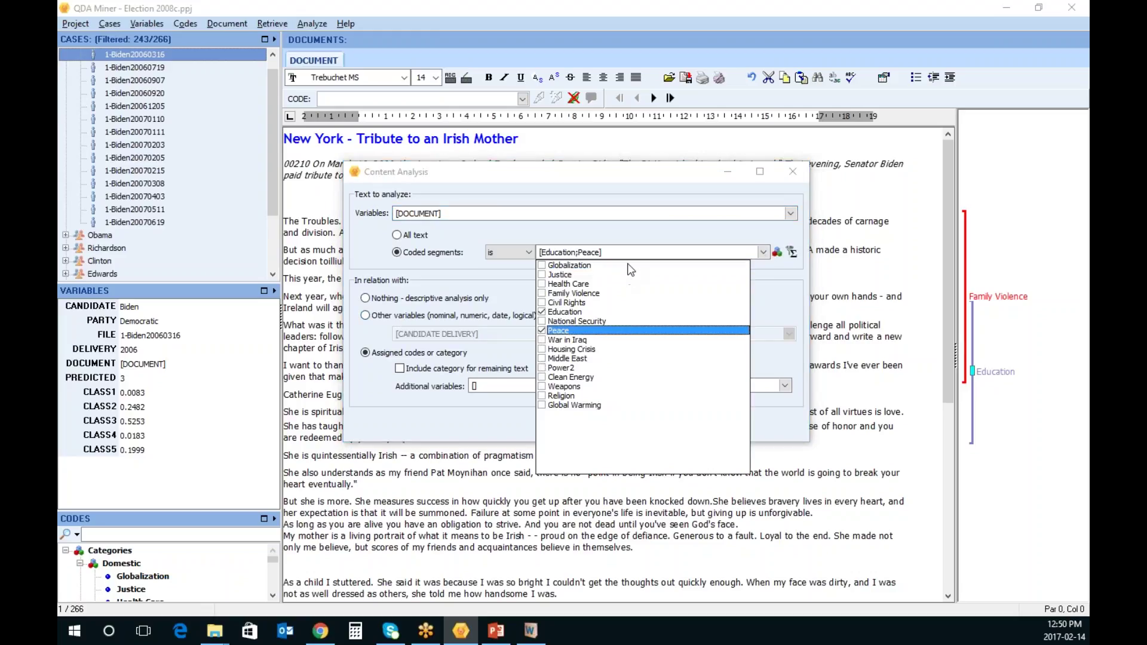
click(575, 420)
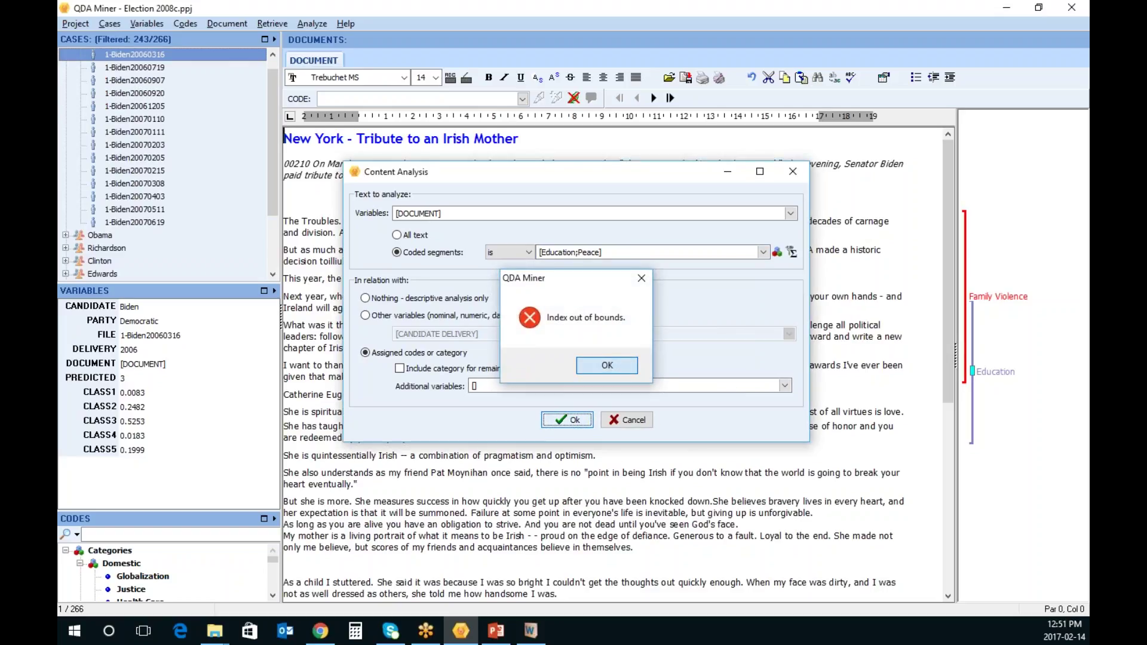
click(620, 364)
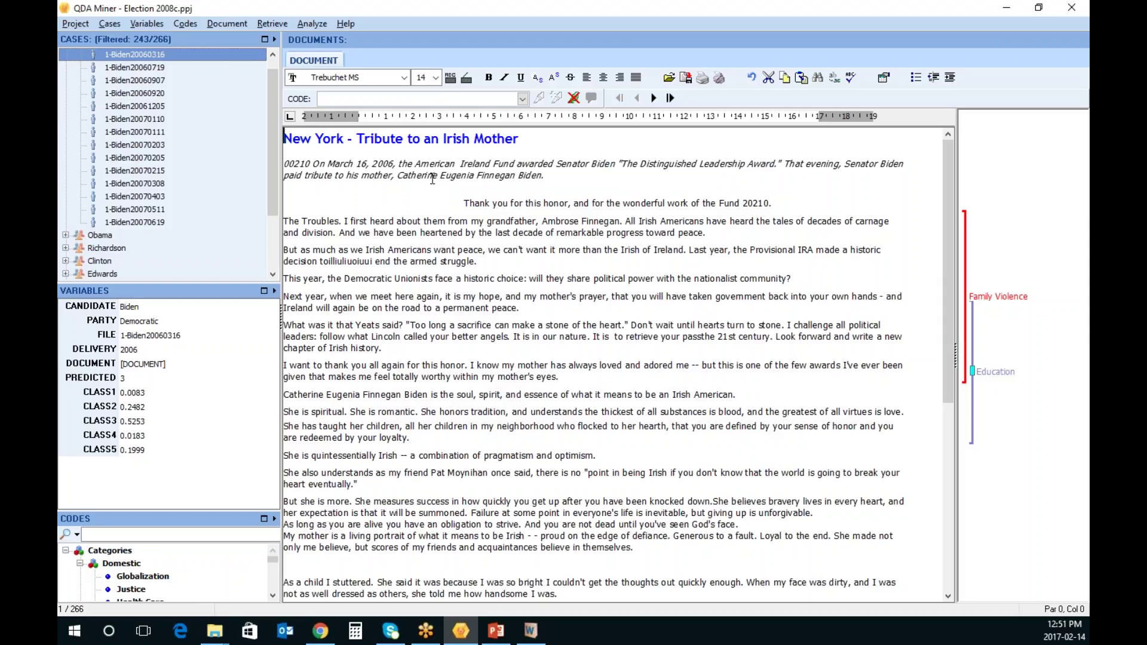
Run a content analysis on all text in relation with assigned codes, with CANDIDATE, PARTY and DELIVERY as additional variables
click(312, 23)
click(358, 136)
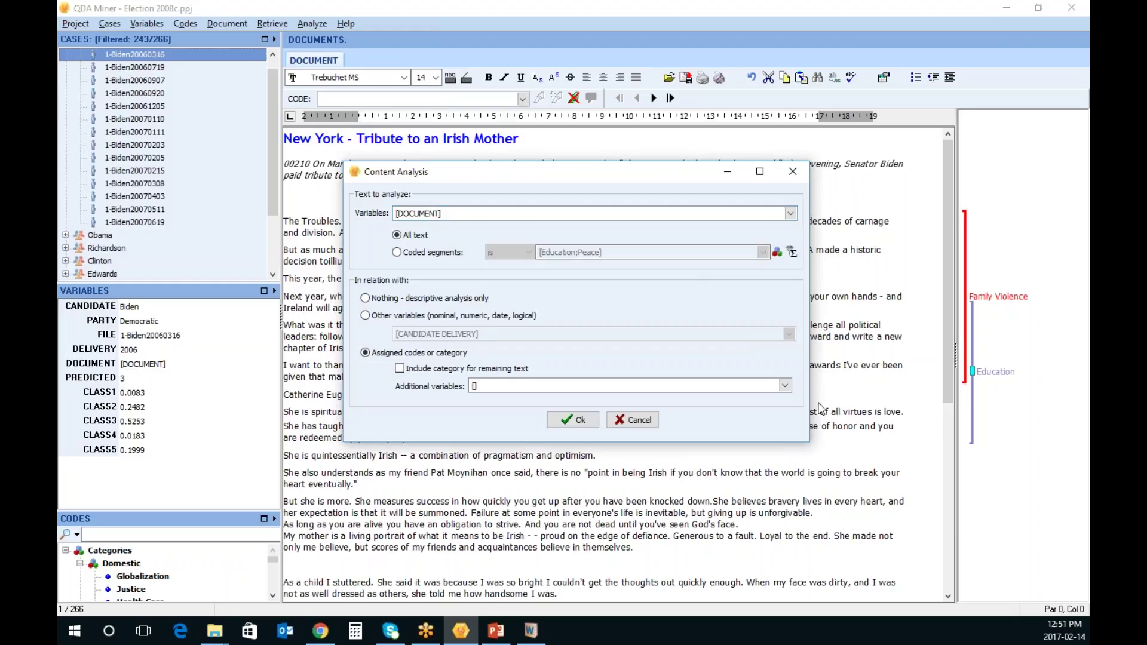
click(785, 386)
click(475, 399)
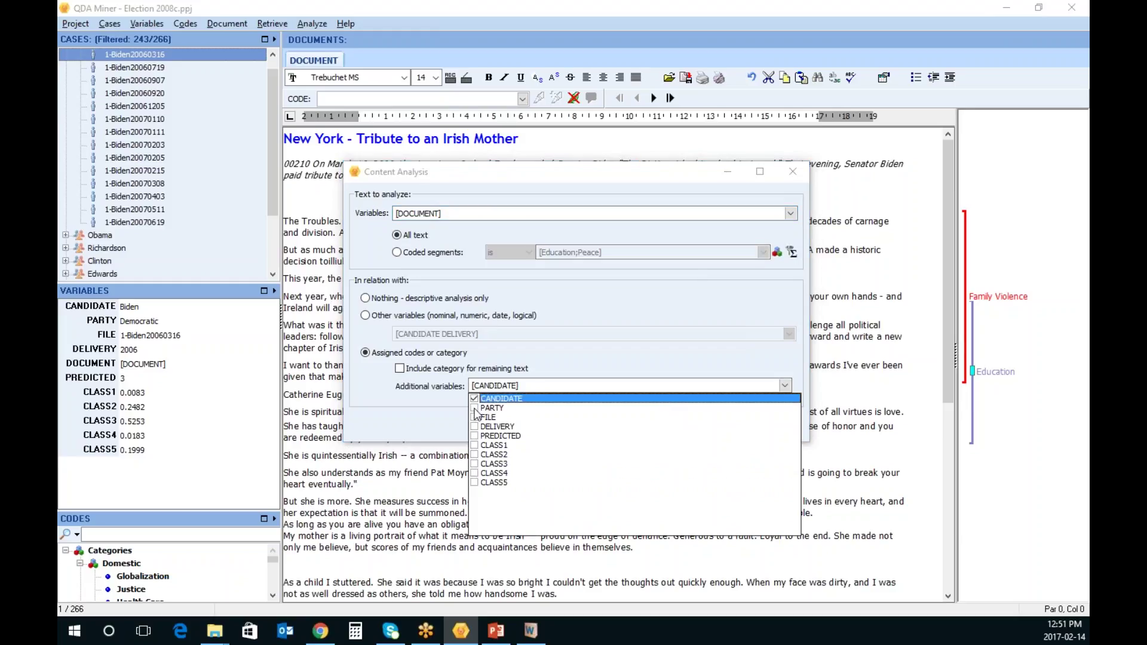
click(475, 427)
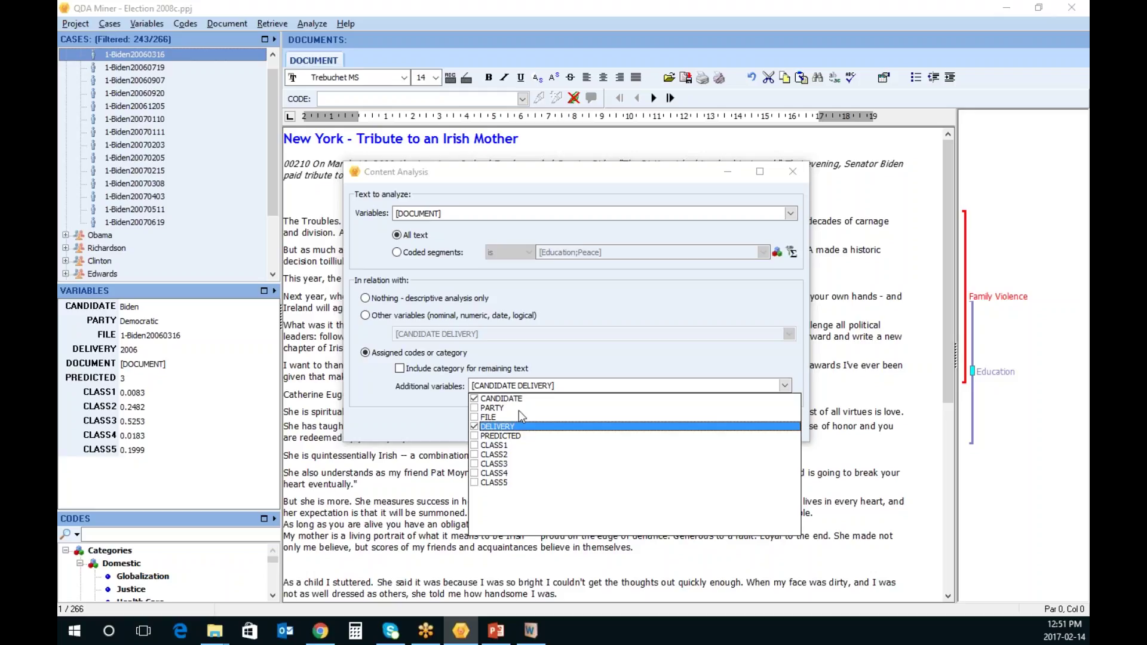
click(648, 384)
click(785, 386)
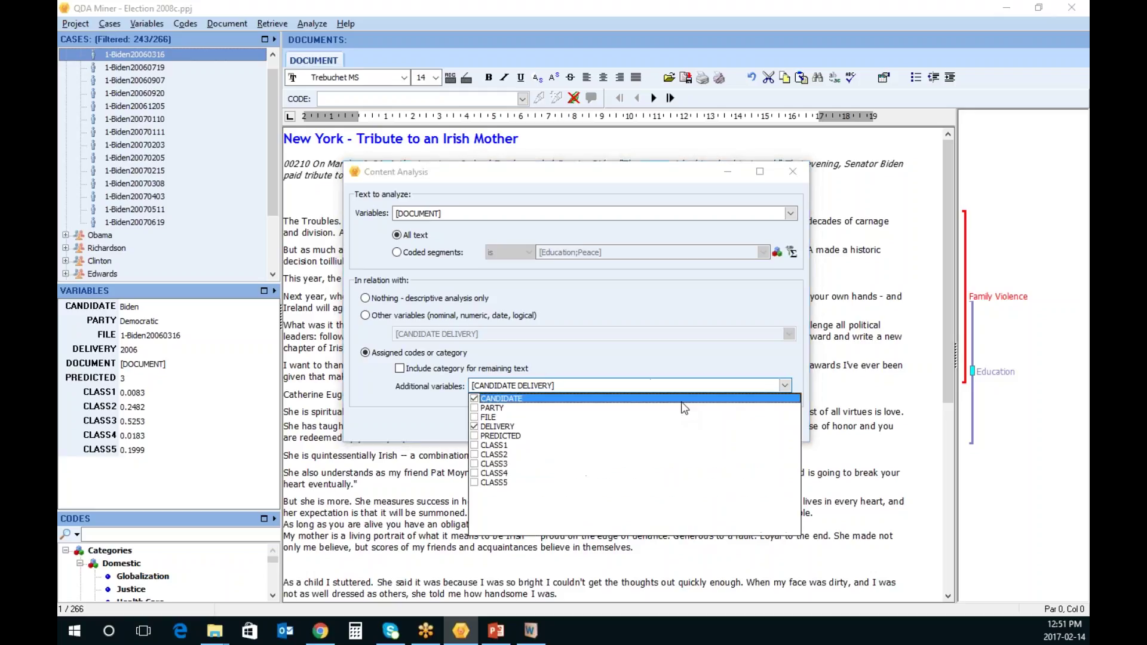
click(475, 408)
click(604, 384)
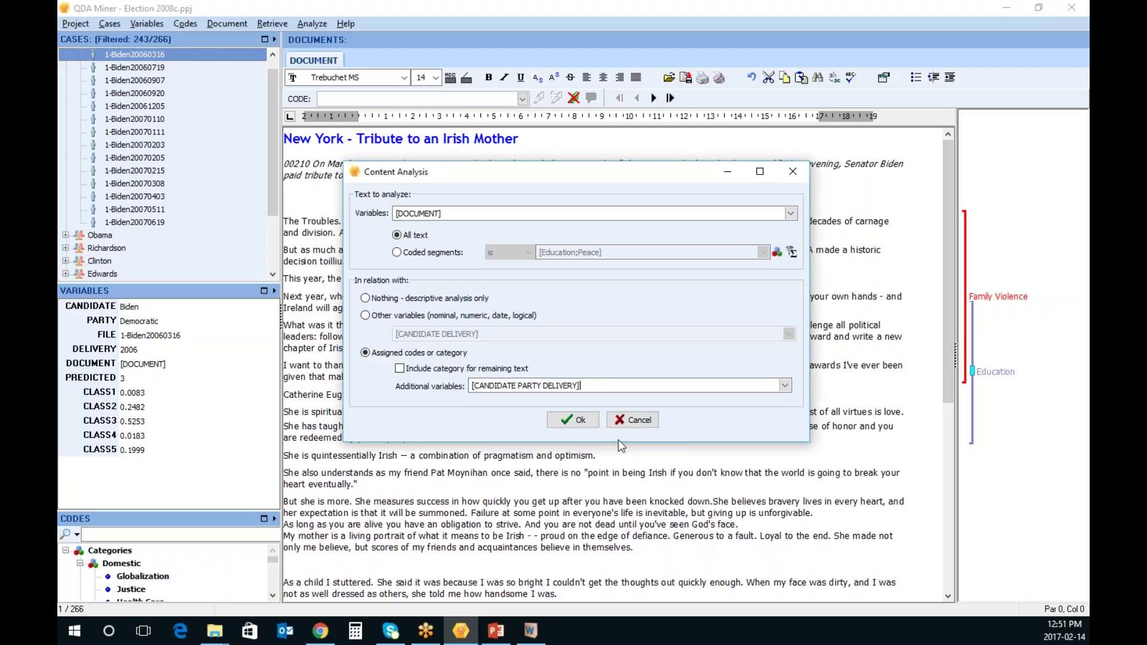
click(572, 420)
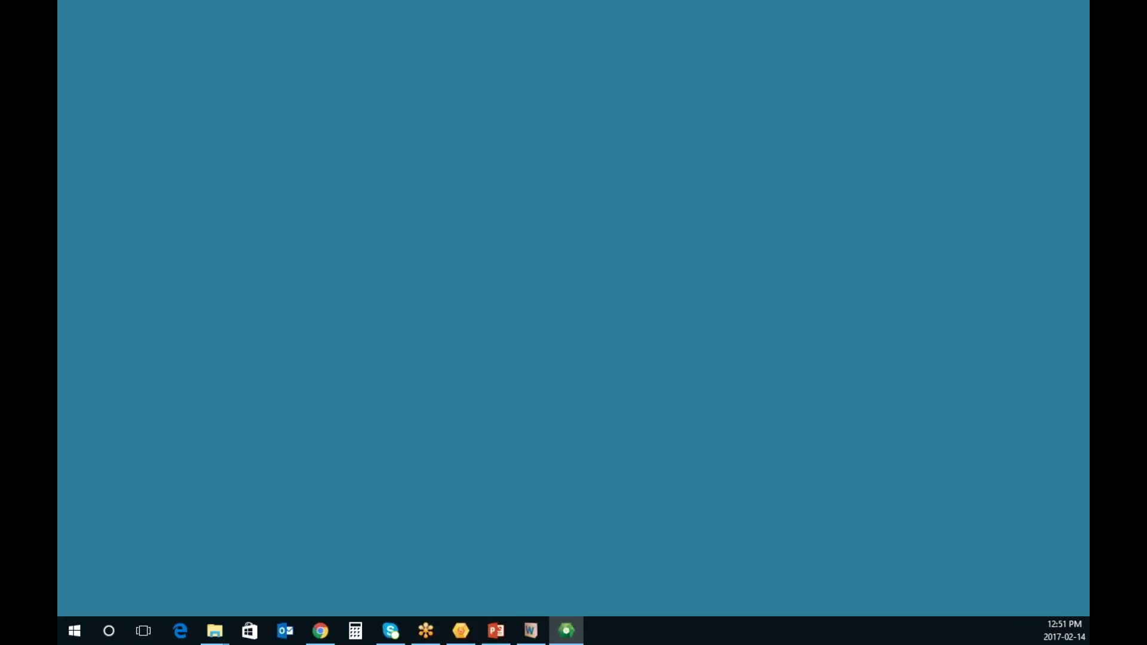
Switch to WordStat, compute the word frequencies and maximize its window
click(566, 632)
click(567, 632)
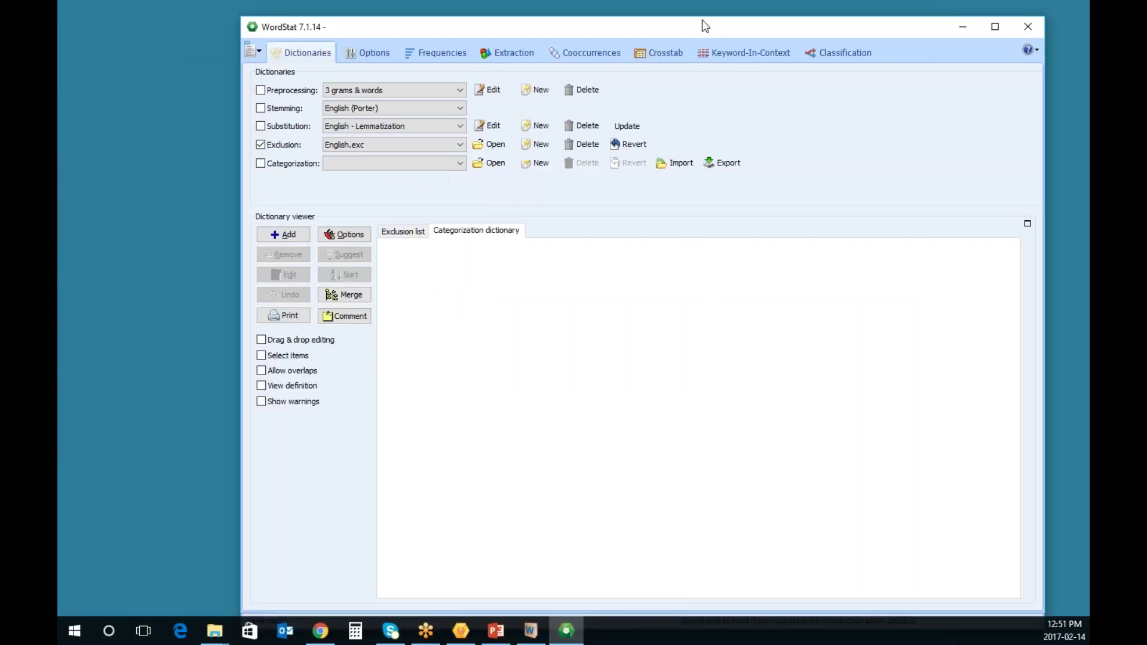
drag(705, 25, 586, 29)
click(336, 60)
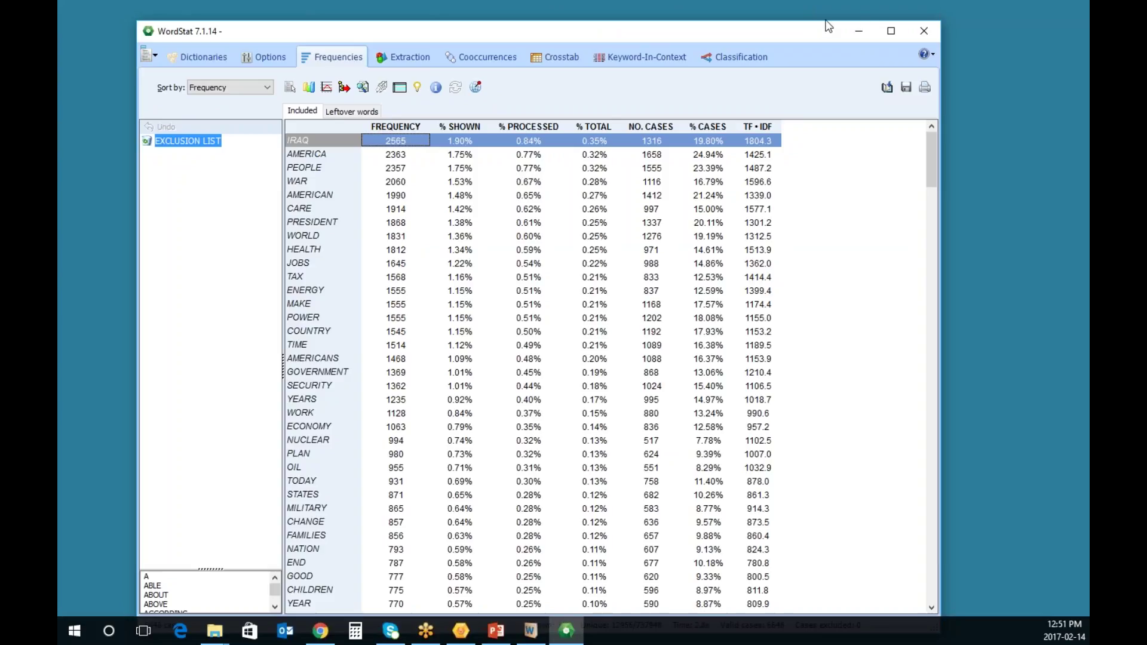
click(893, 31)
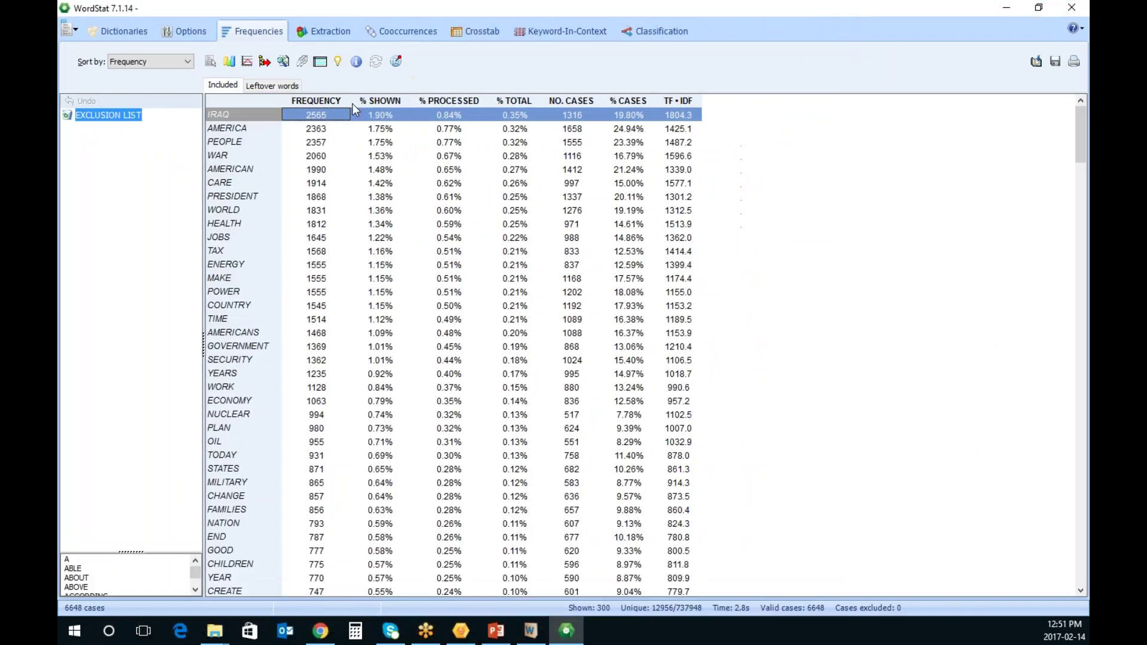
Crosstabulate the words' total frequency with the PARTY variable
click(490, 35)
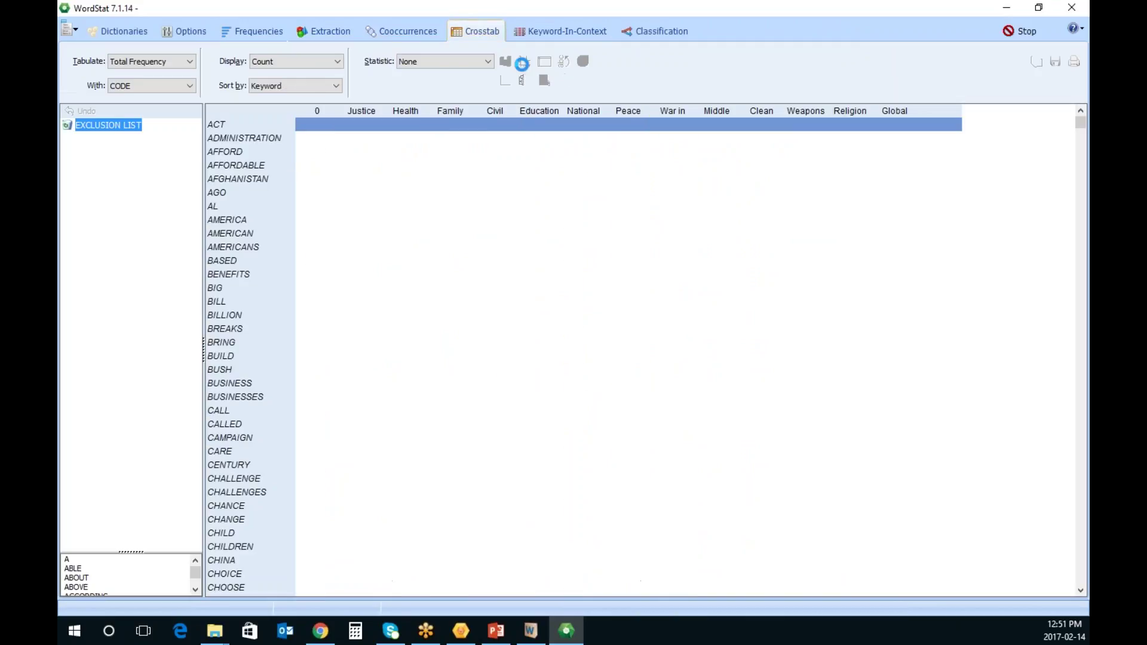
click(182, 84)
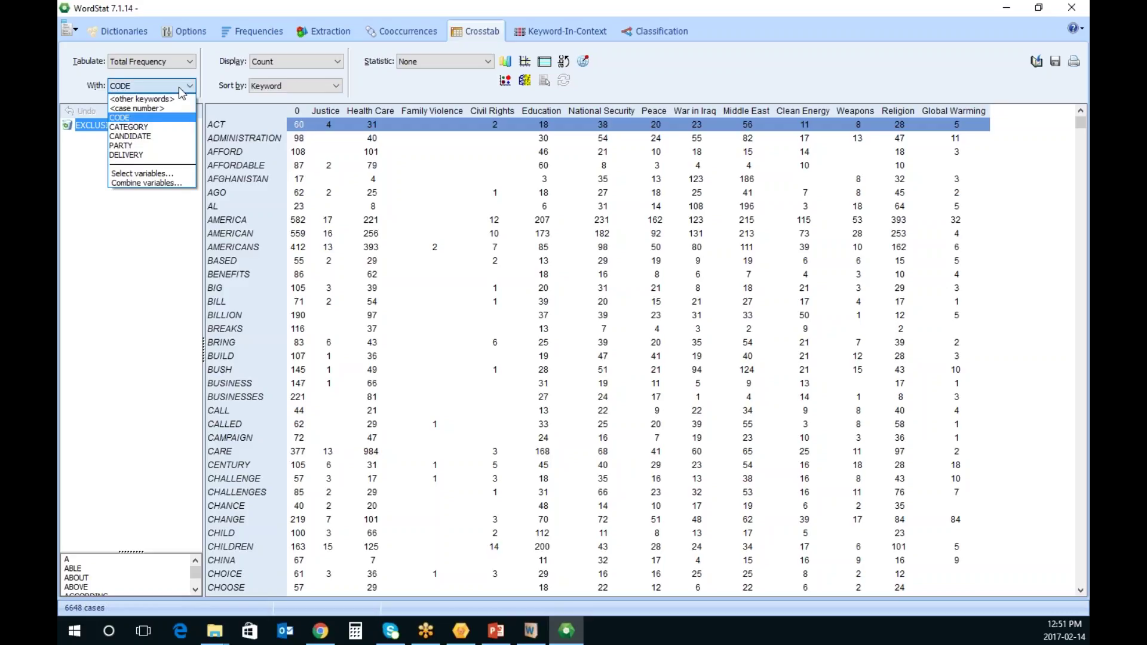
click(161, 145)
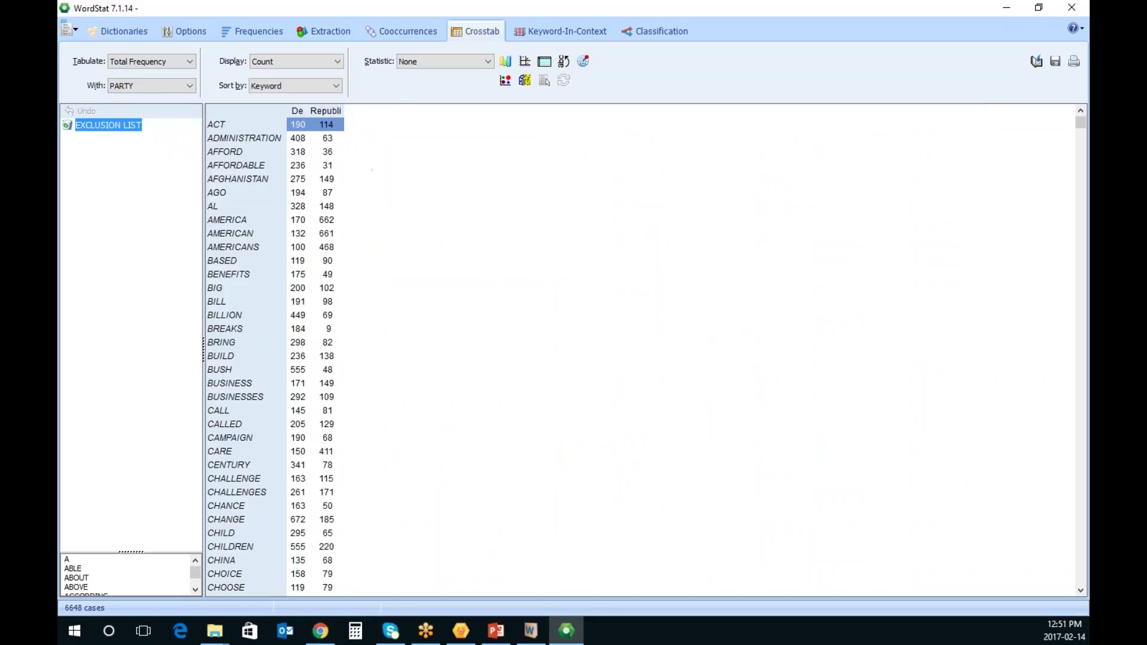
Display the party crosstab as percent of total words and add the Pearson's R statistic
click(323, 64)
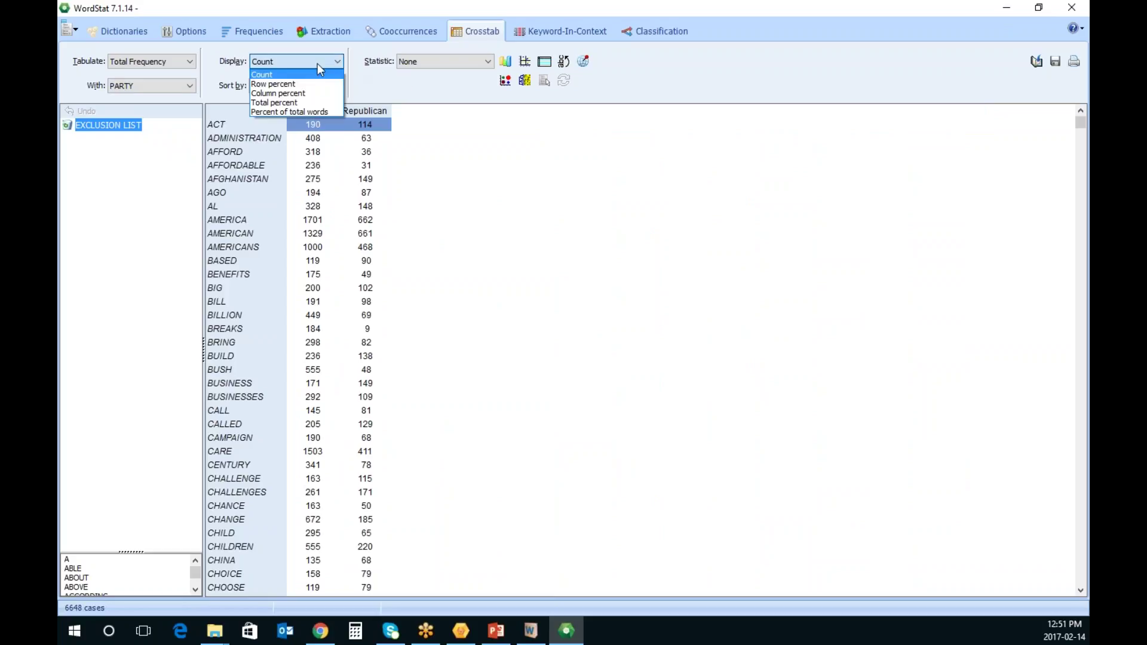
click(307, 113)
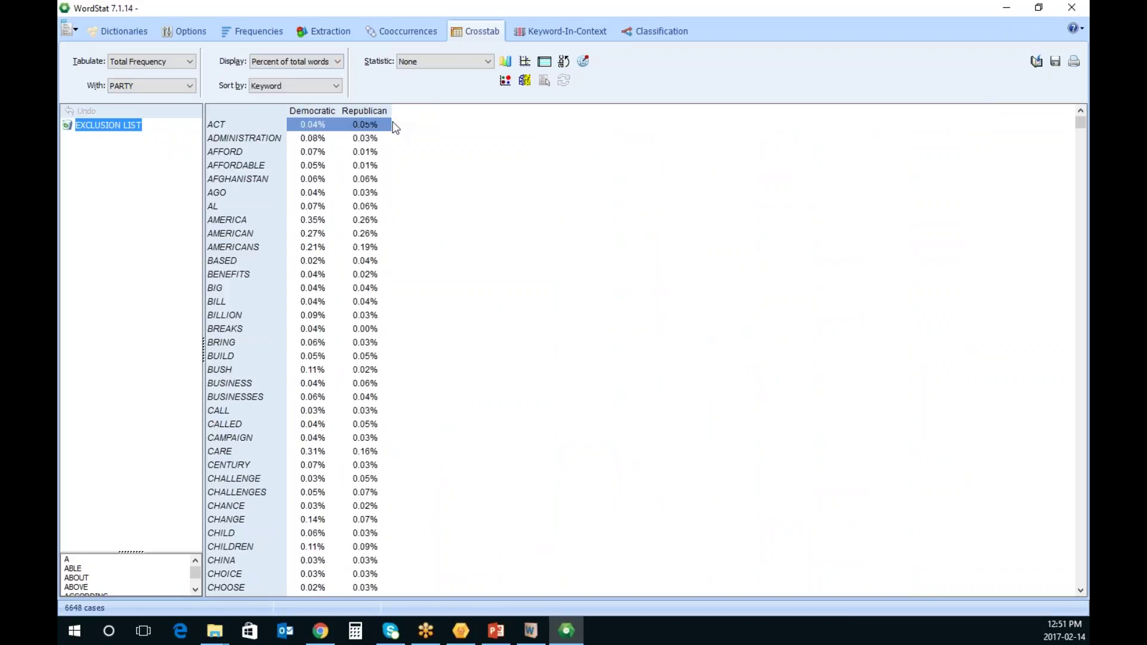
click(471, 63)
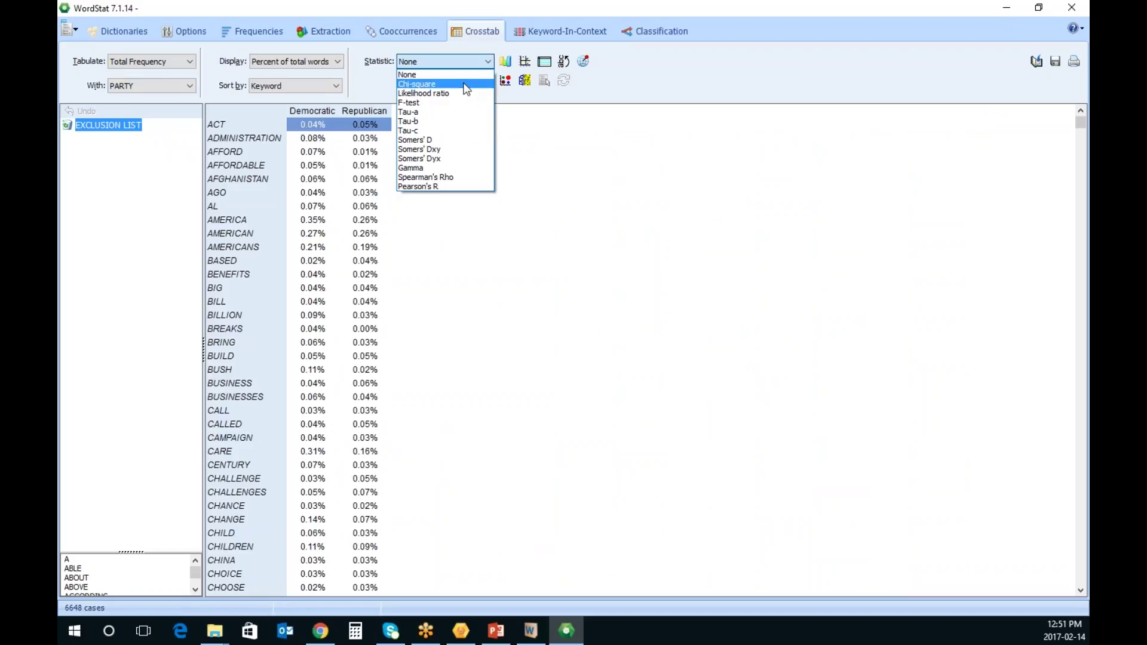
click(449, 187)
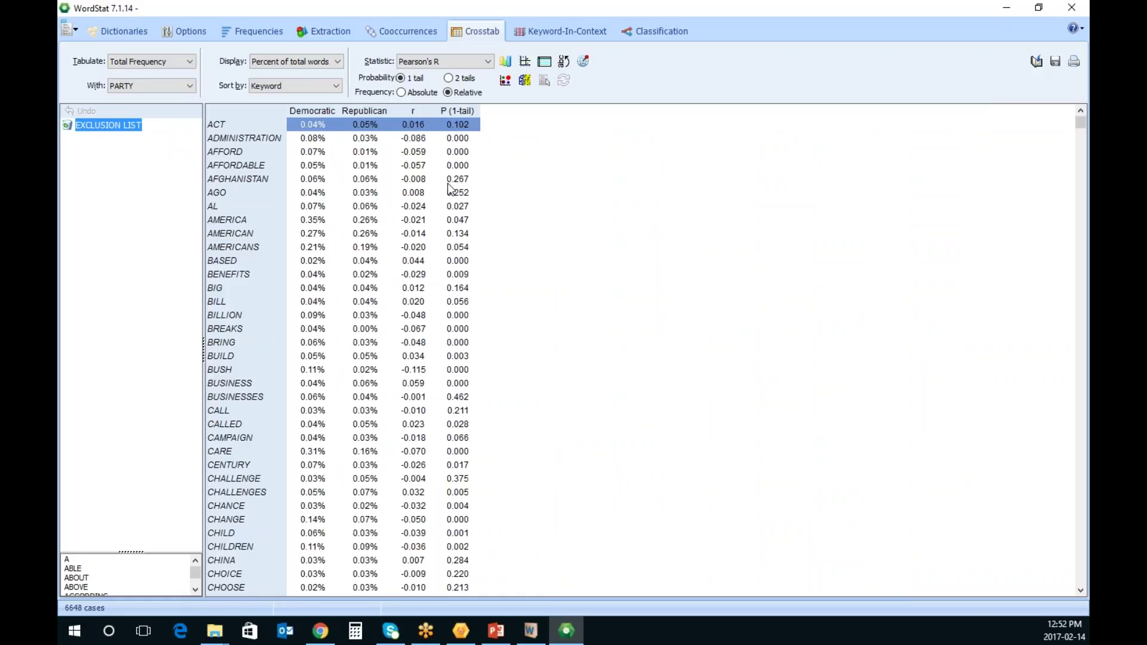
Sort the party crosstab by ascending Pearson's r and examine the top words from IRAQ down to WORKING
click(425, 110)
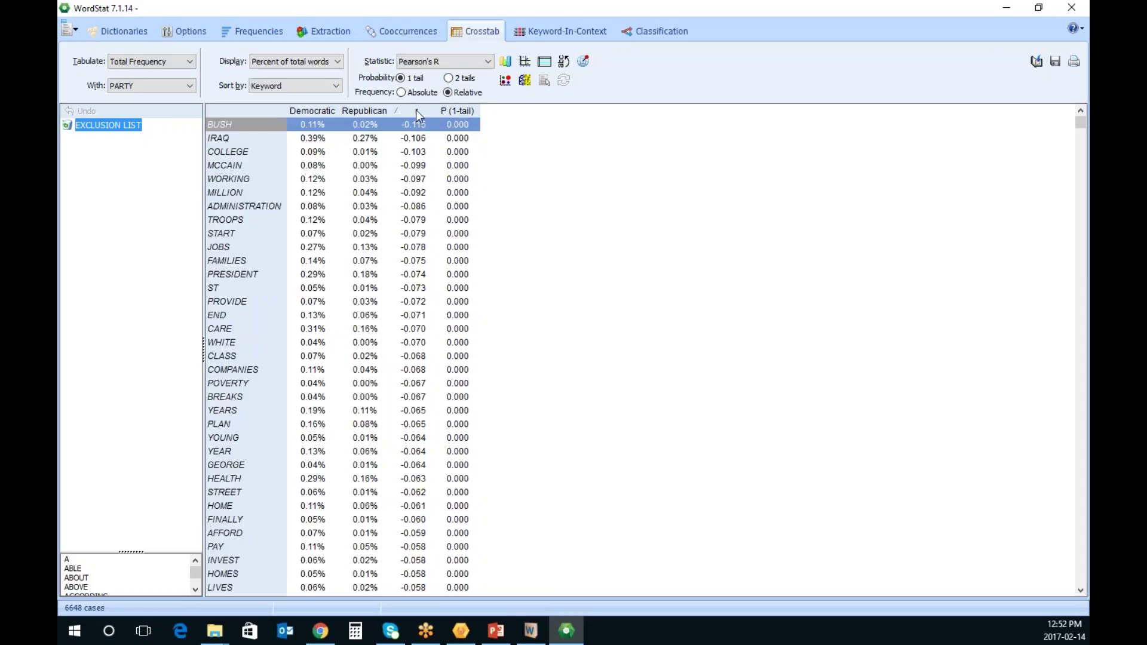
click(235, 141)
click(243, 153)
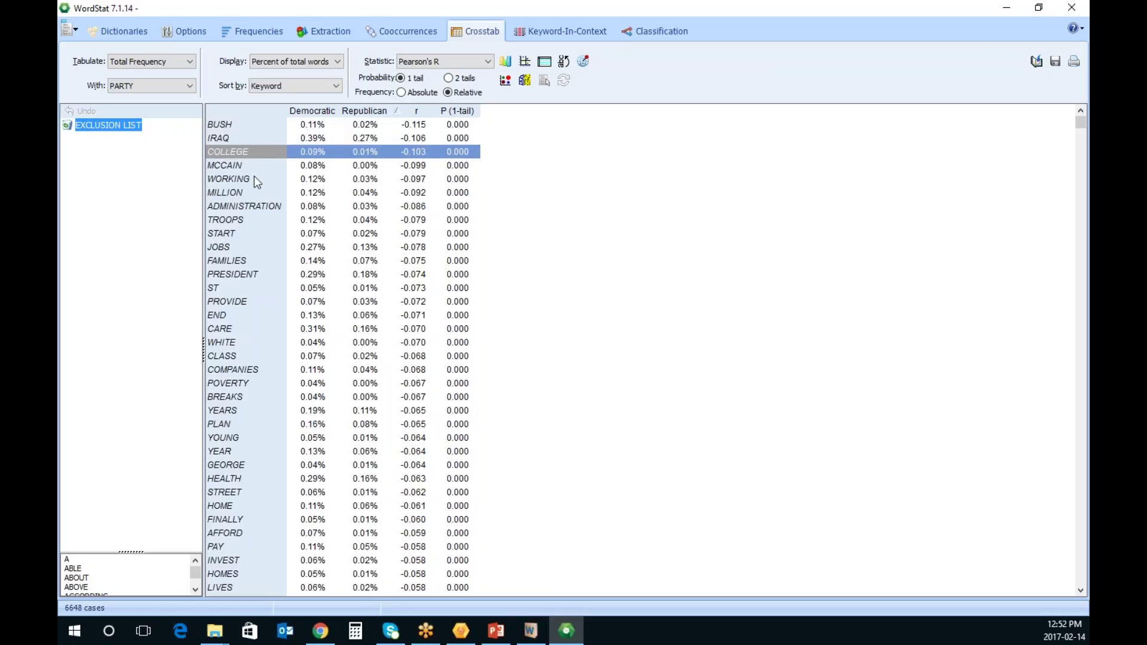
click(254, 167)
click(257, 181)
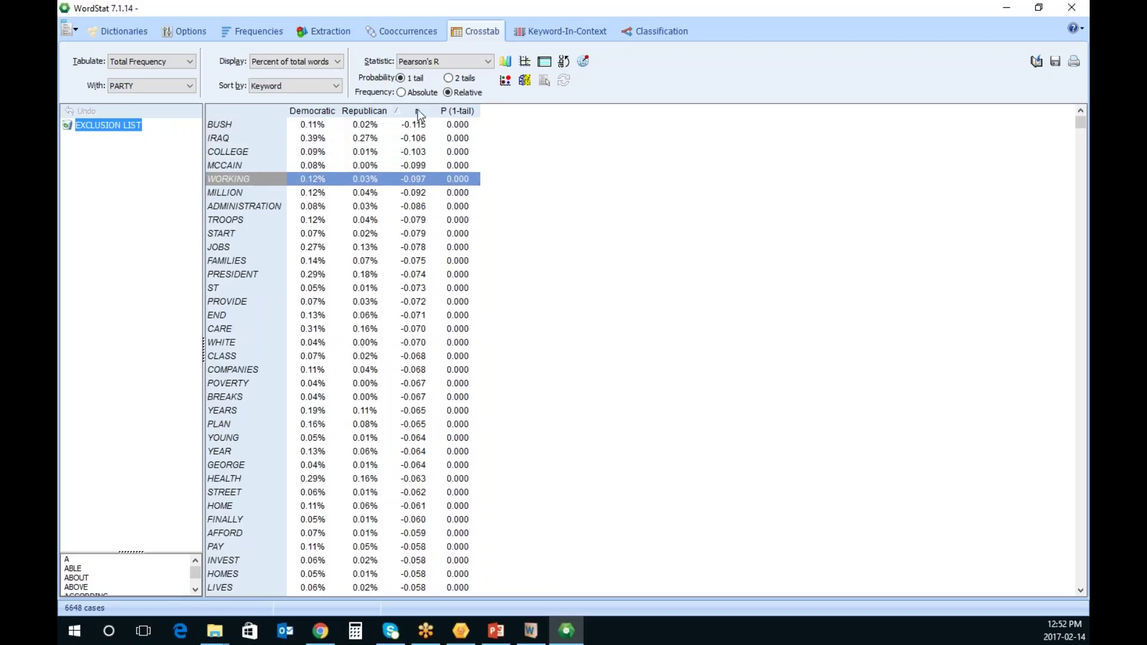
Reverse the party crosstab to descending Pearson's r and examine the words FREEDOM and TAXES
click(418, 110)
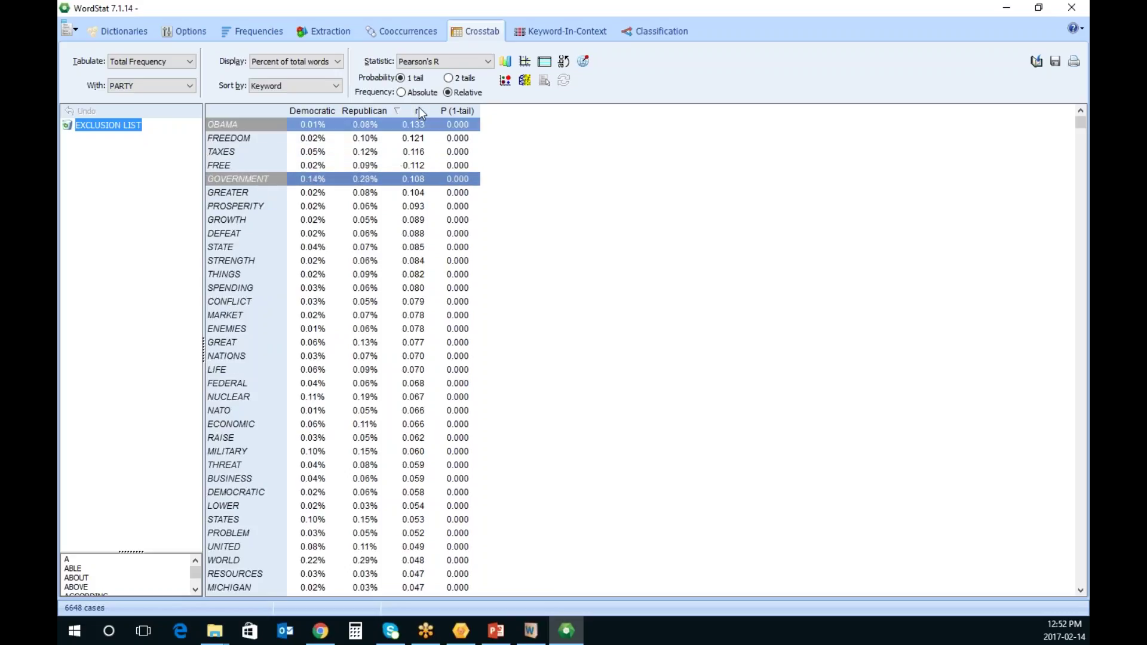
click(418, 139)
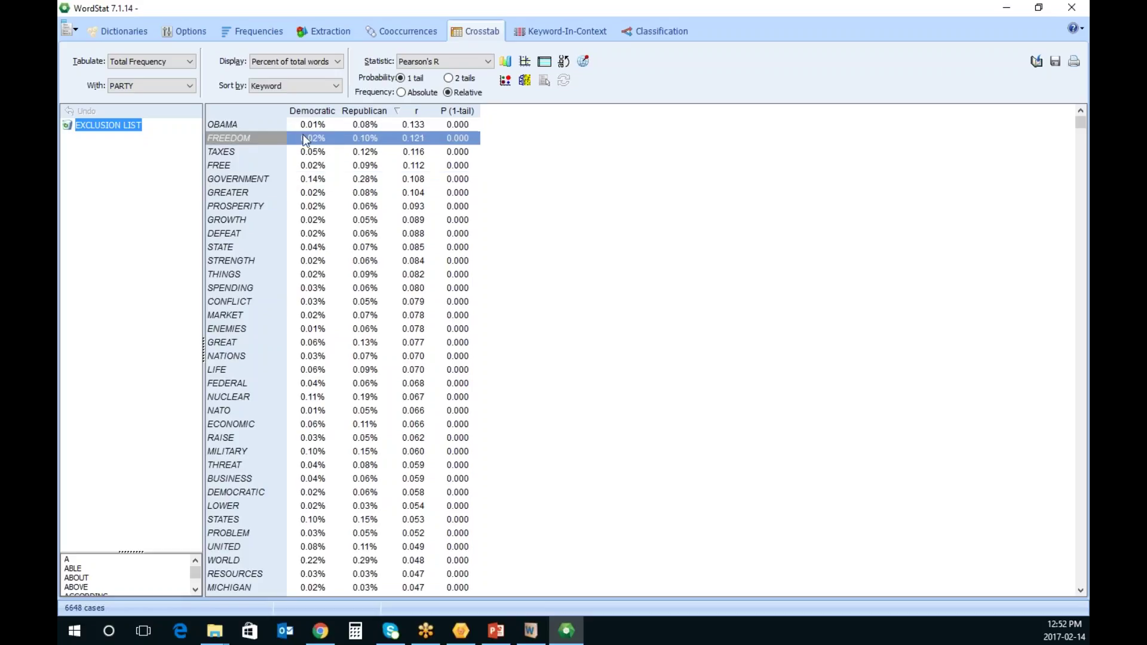
click(250, 149)
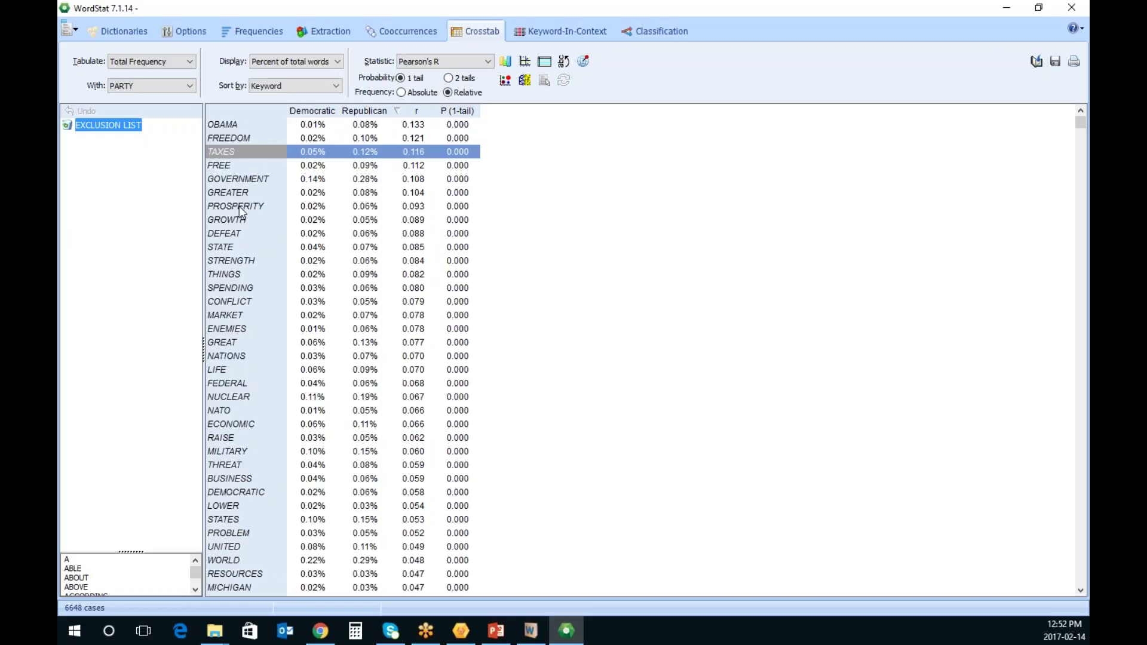
Crosstabulate the words with CANDIDATE instead, using the Chi-square statistic, and sort the table by descending Chi2
click(190, 87)
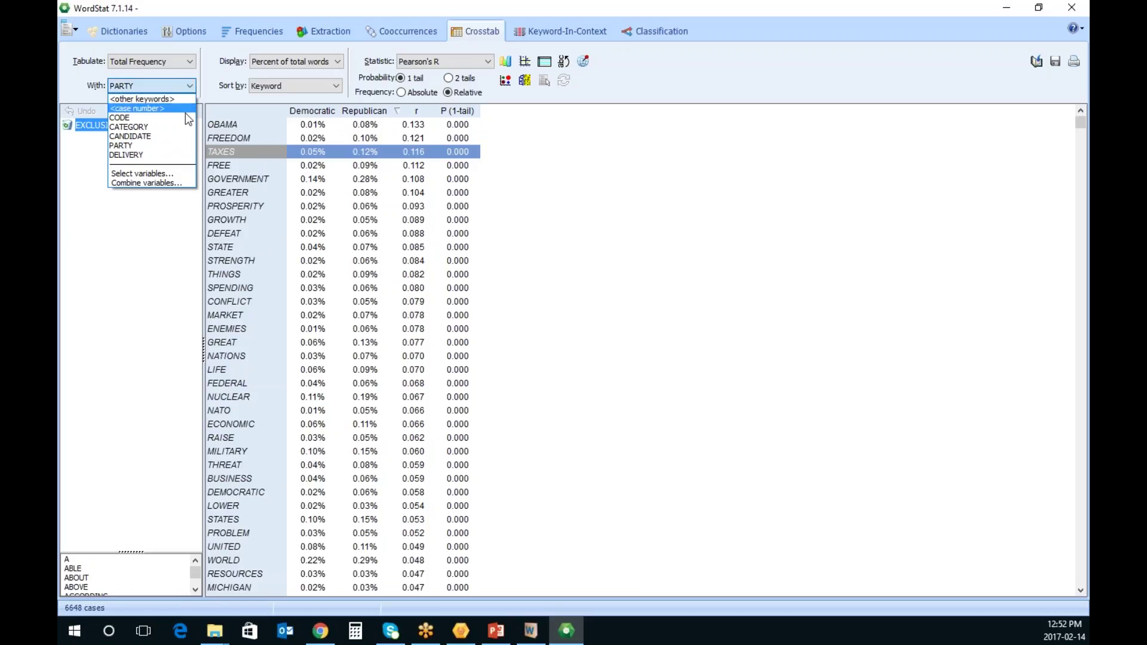
click(165, 134)
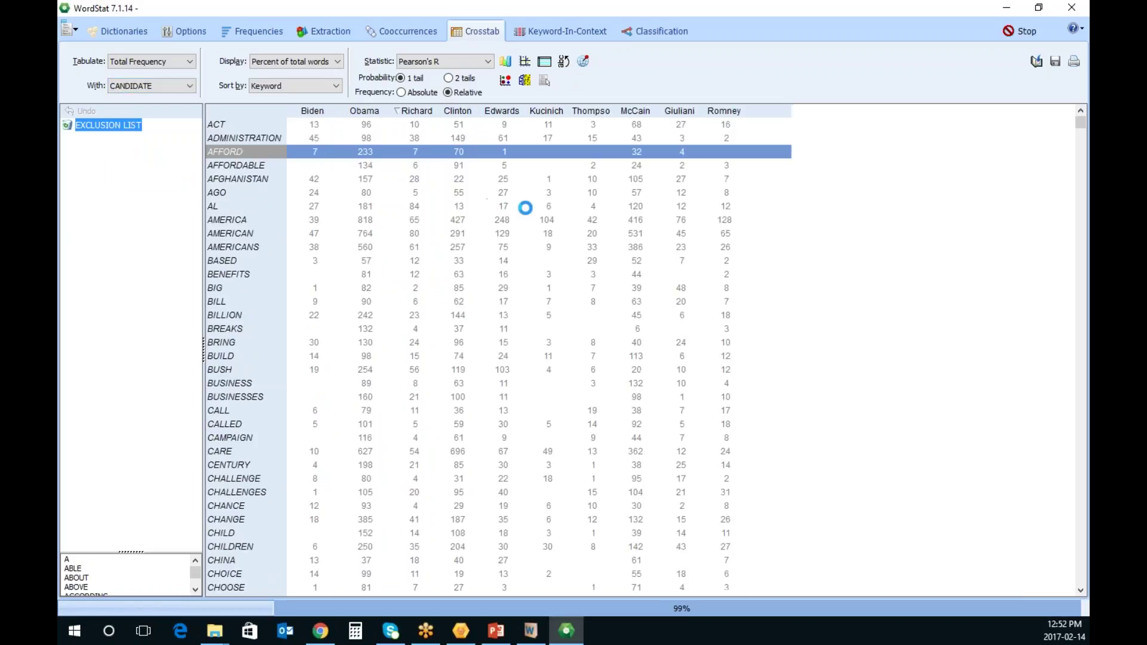
click(468, 62)
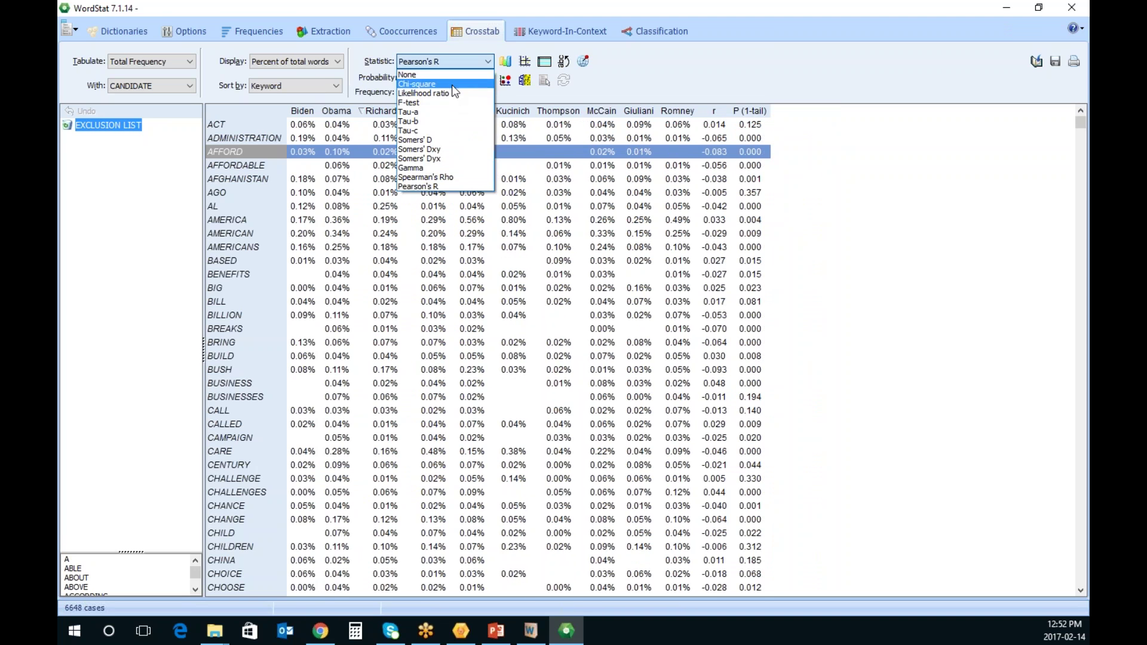
click(425, 83)
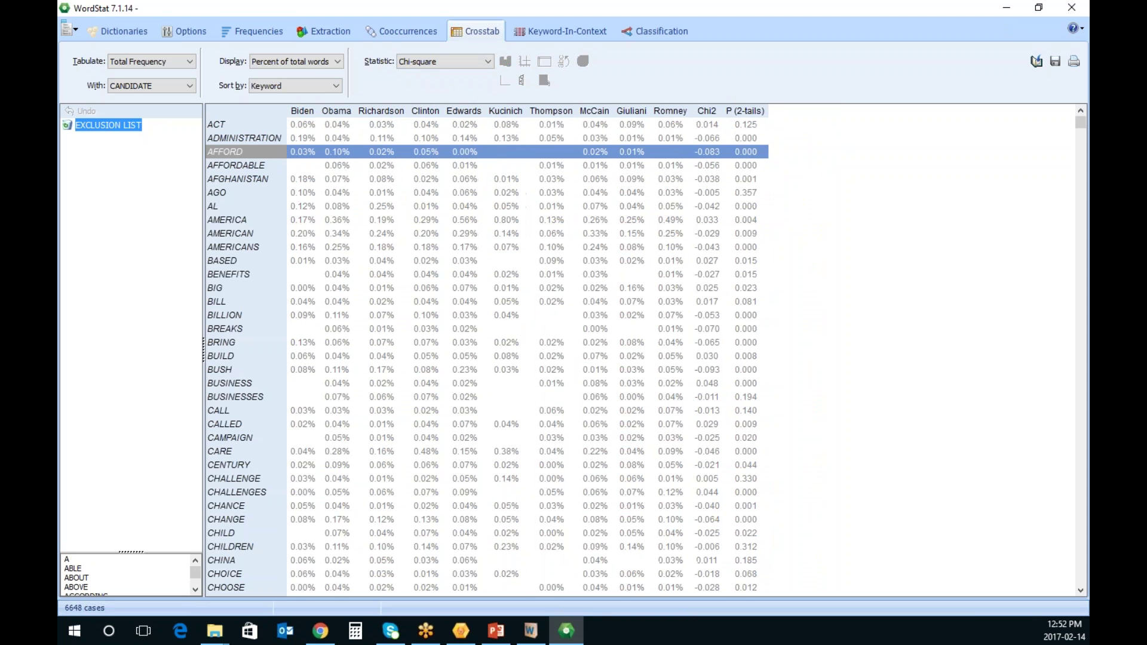
click(709, 111)
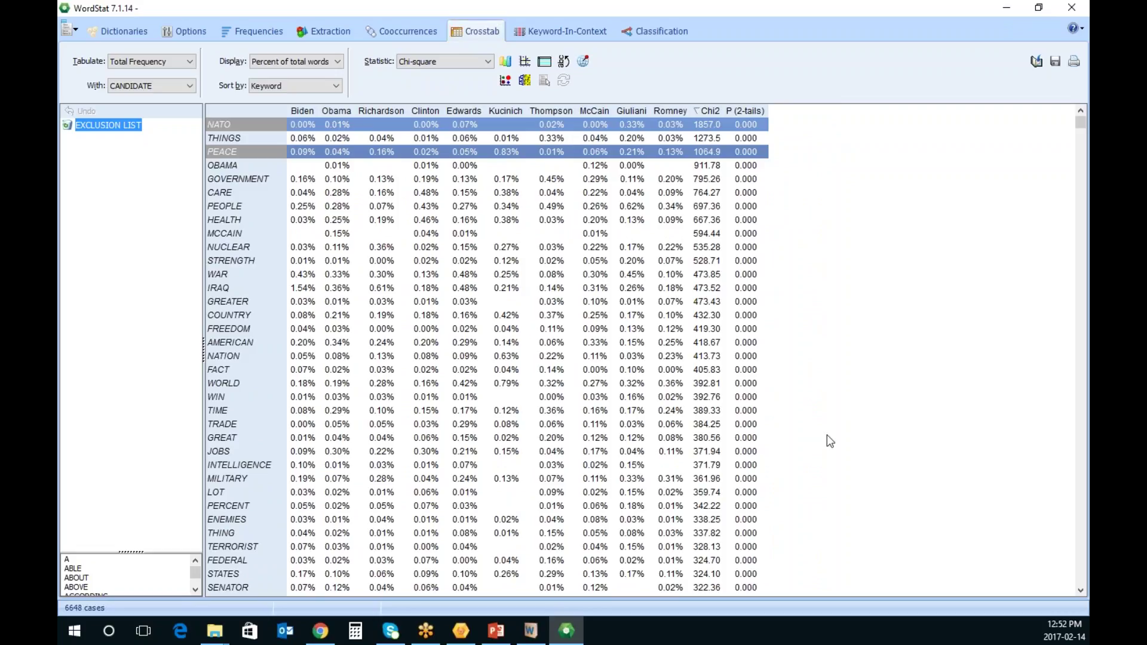
Examine the 2D correspondence analysis map of keywords and candidates in a maximized window, and close it
click(525, 61)
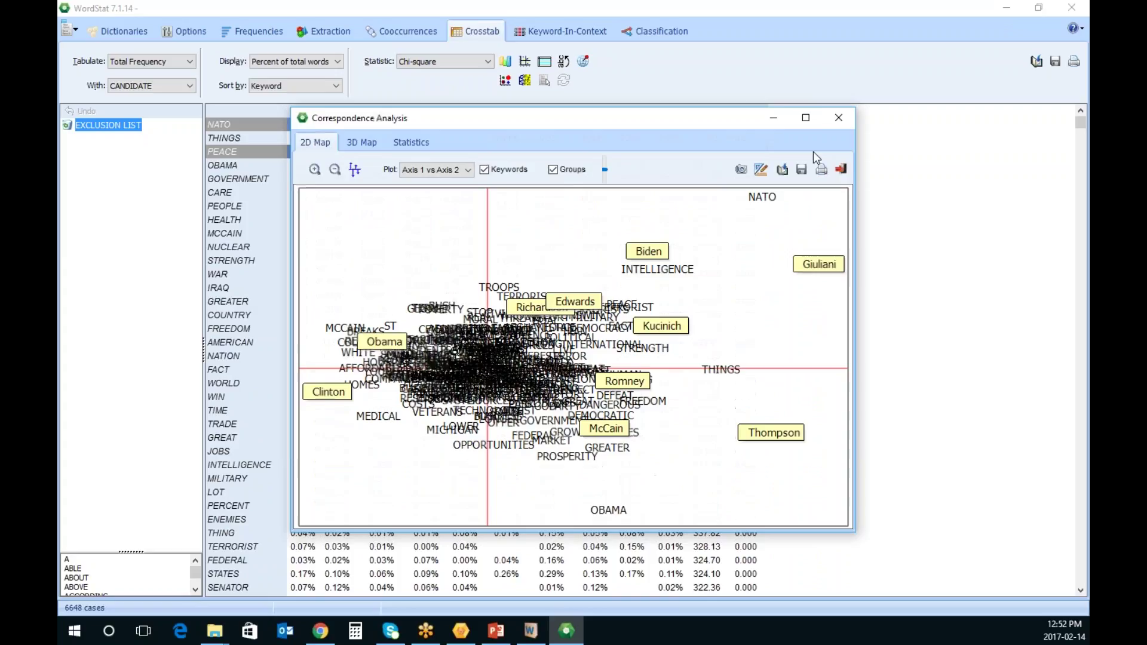
click(805, 117)
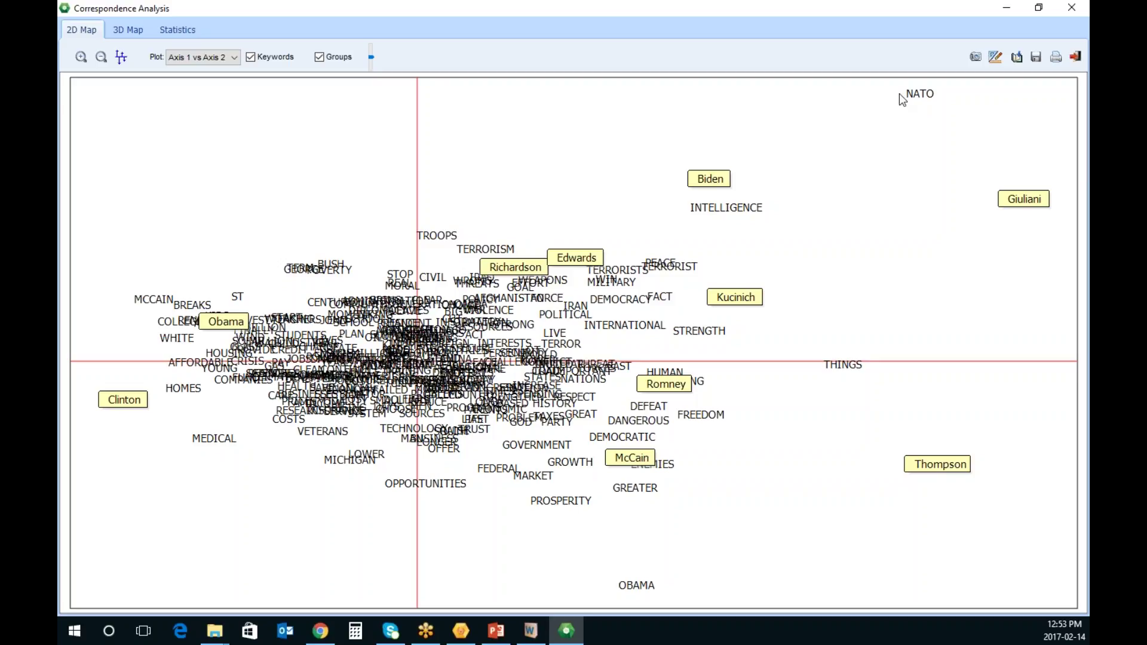
click(1080, 57)
Run the automatic classification with CANDIDATE as the variable to predict and Leave one out as the validation method
click(683, 31)
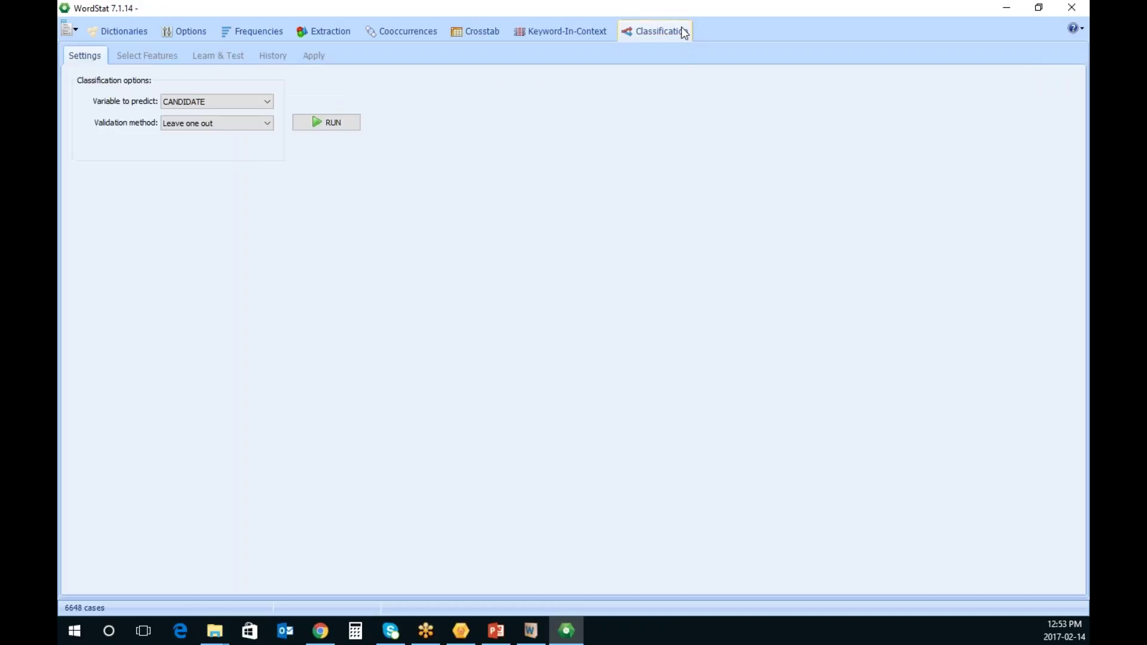
click(326, 124)
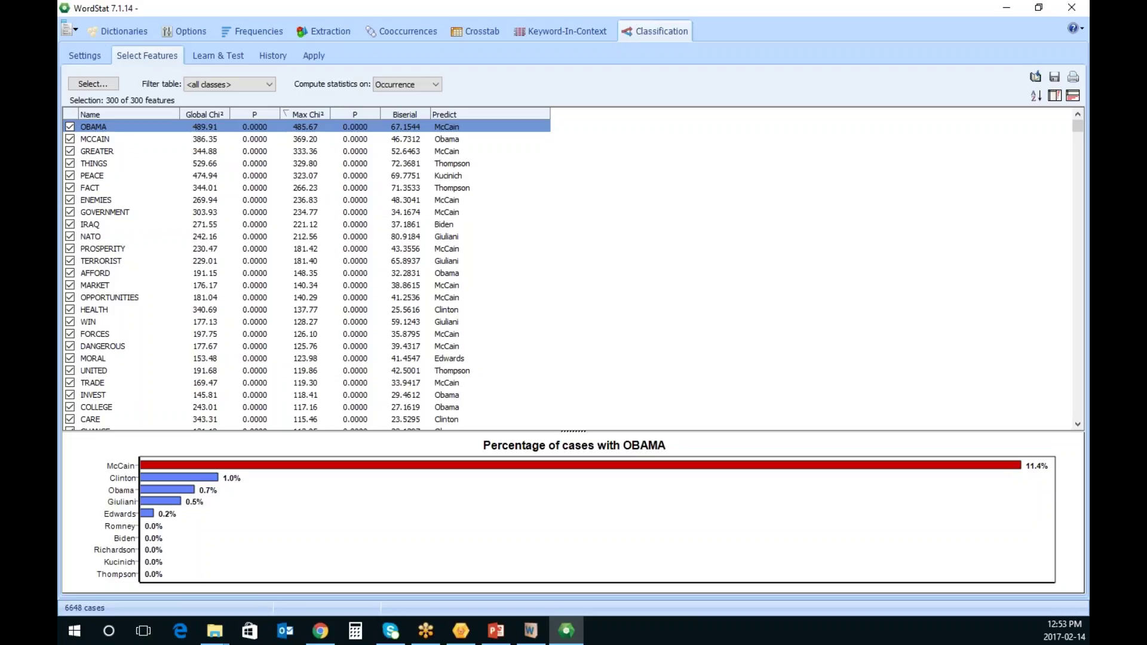
right_click(326, 125)
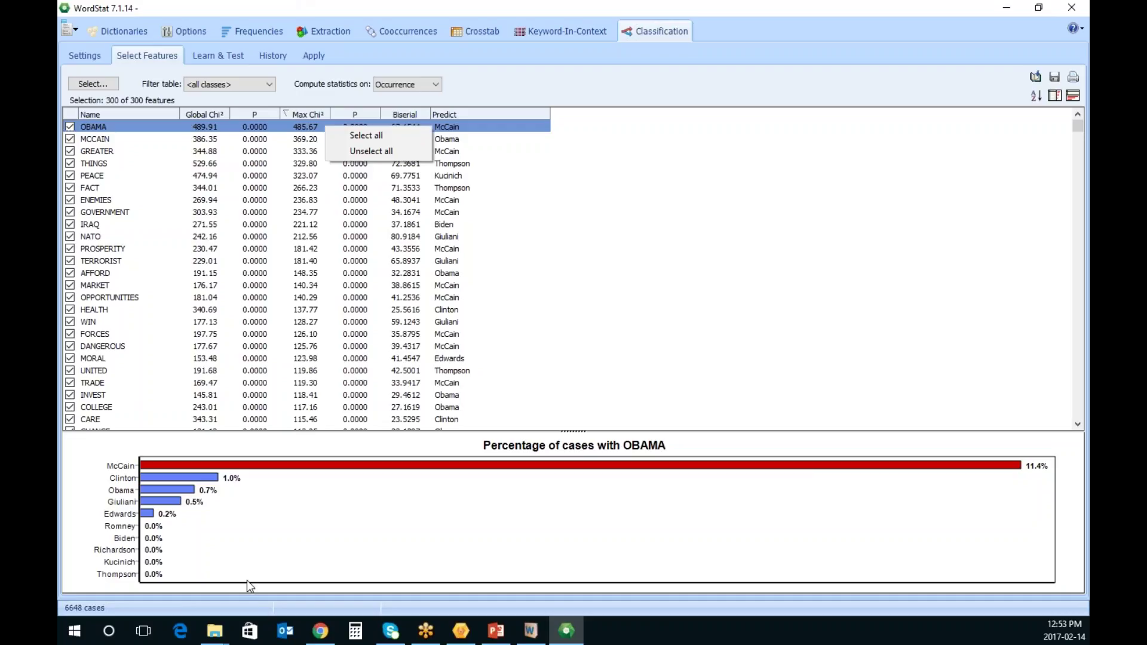
Filter the feature table to the Obama class and examine the case percentages for AFFORD, INVEST, COLLEGE and CHANGE
click(266, 87)
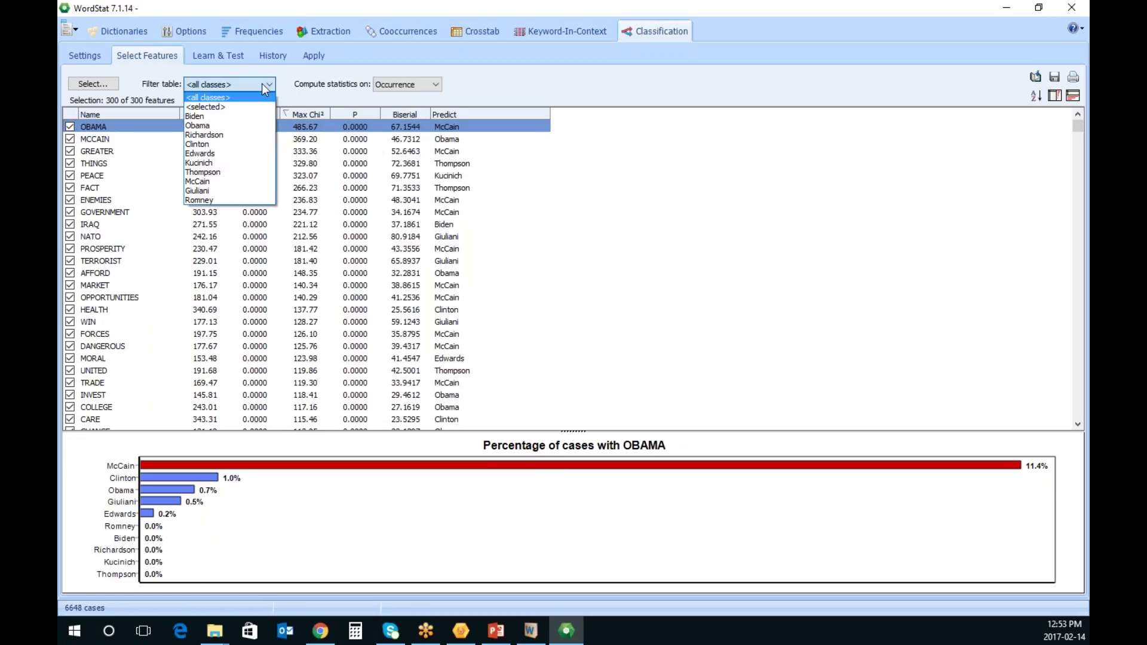
click(248, 125)
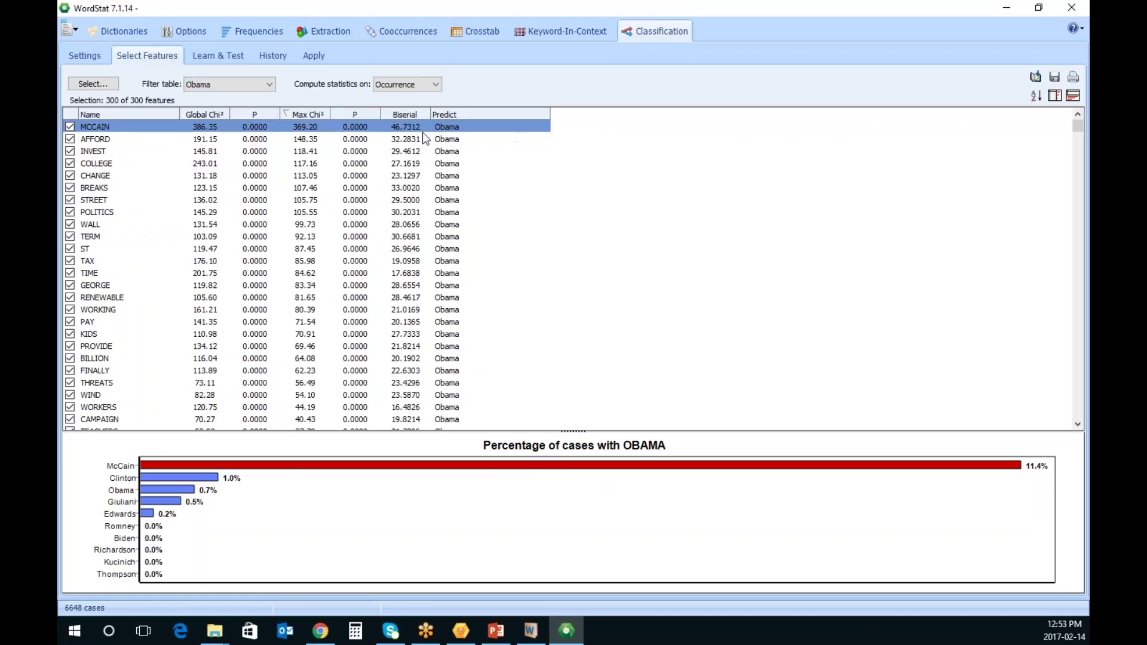
click(111, 142)
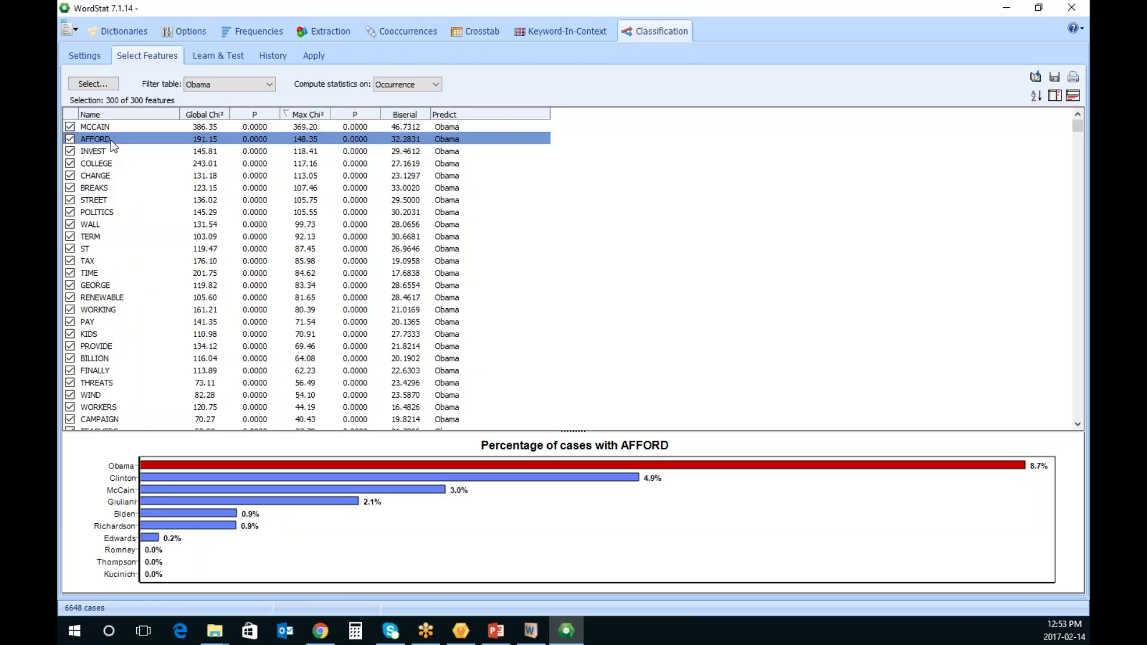
click(110, 153)
click(112, 163)
click(113, 175)
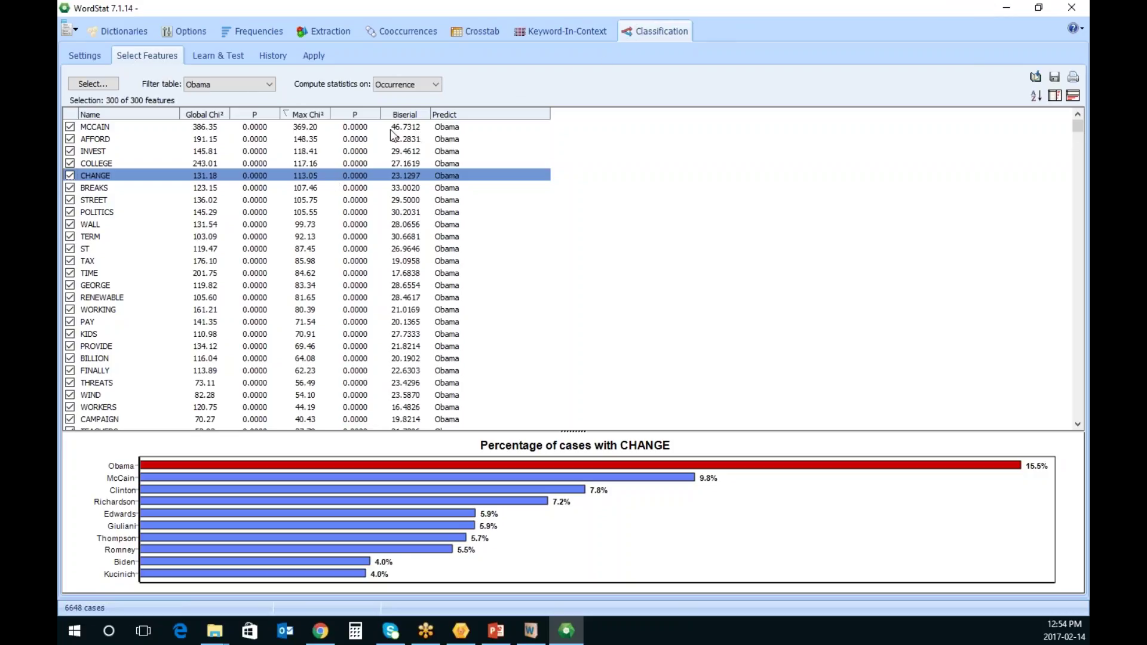
Rerun the classification with PARTY as the variable to predict and filter the feature table to the Republican class
click(87, 54)
click(246, 101)
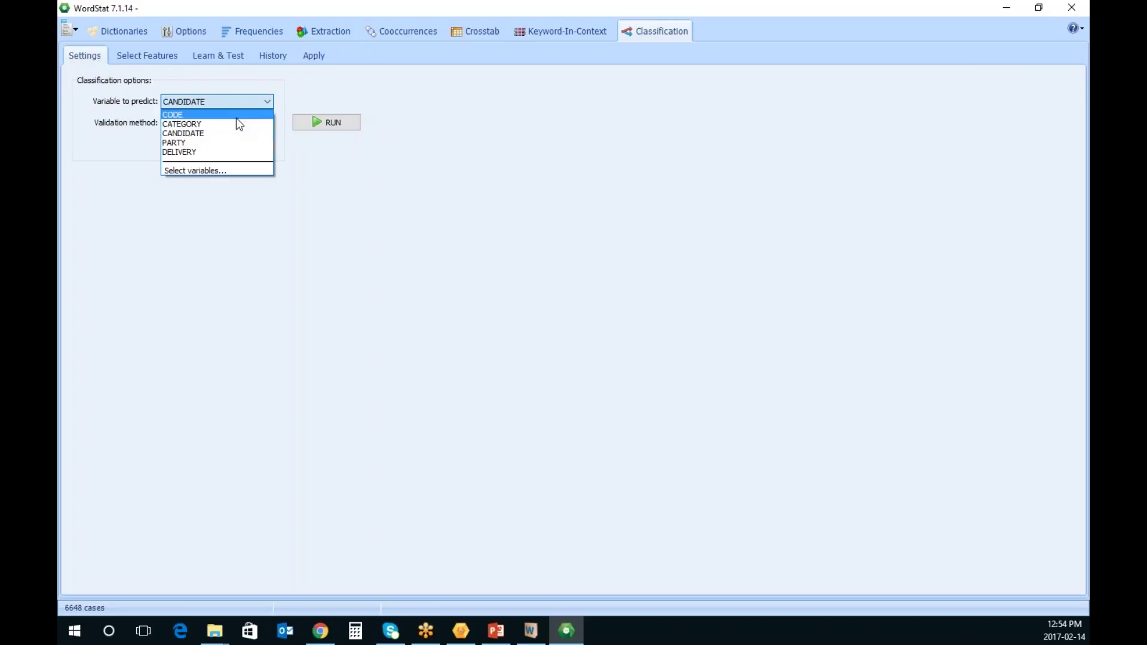
click(228, 141)
click(333, 125)
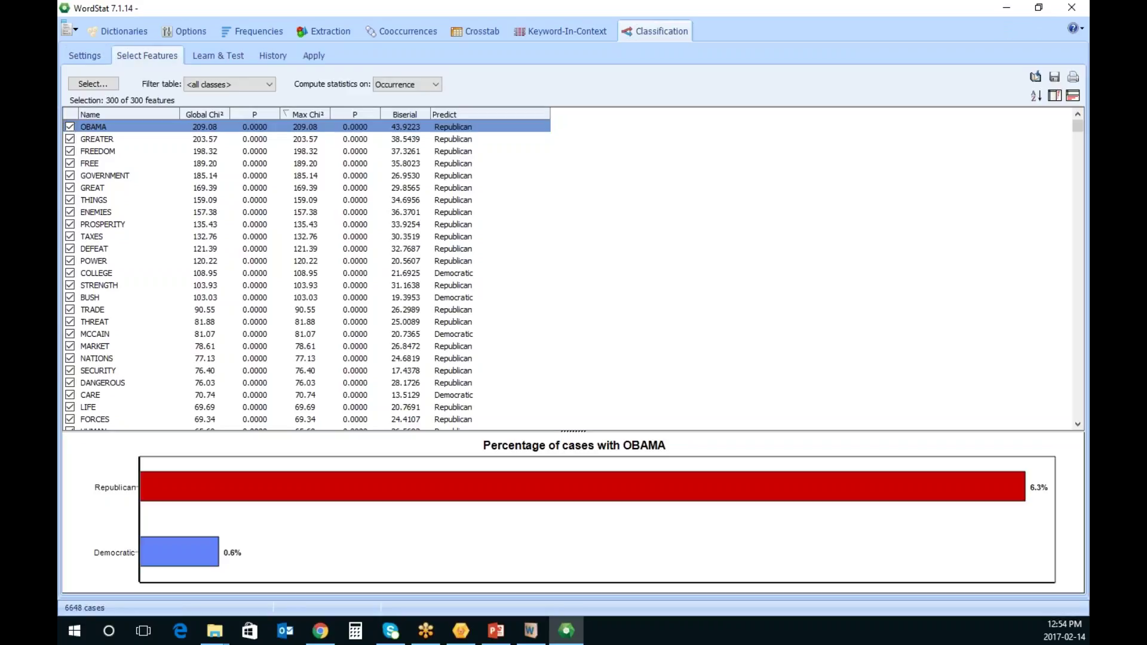
click(250, 86)
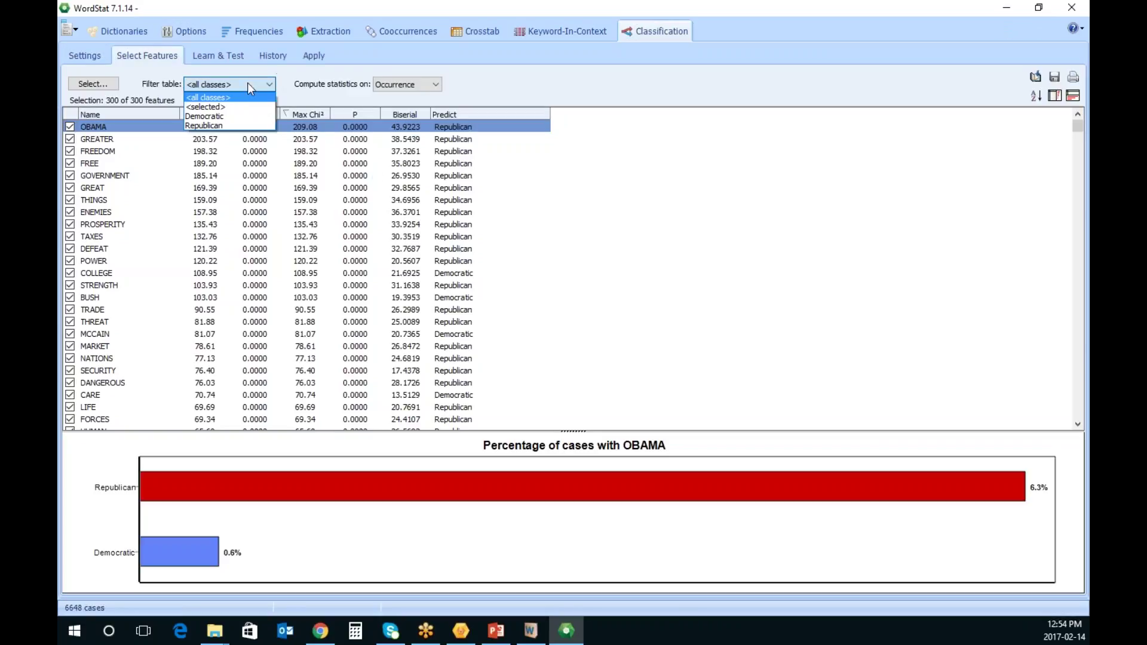
click(243, 127)
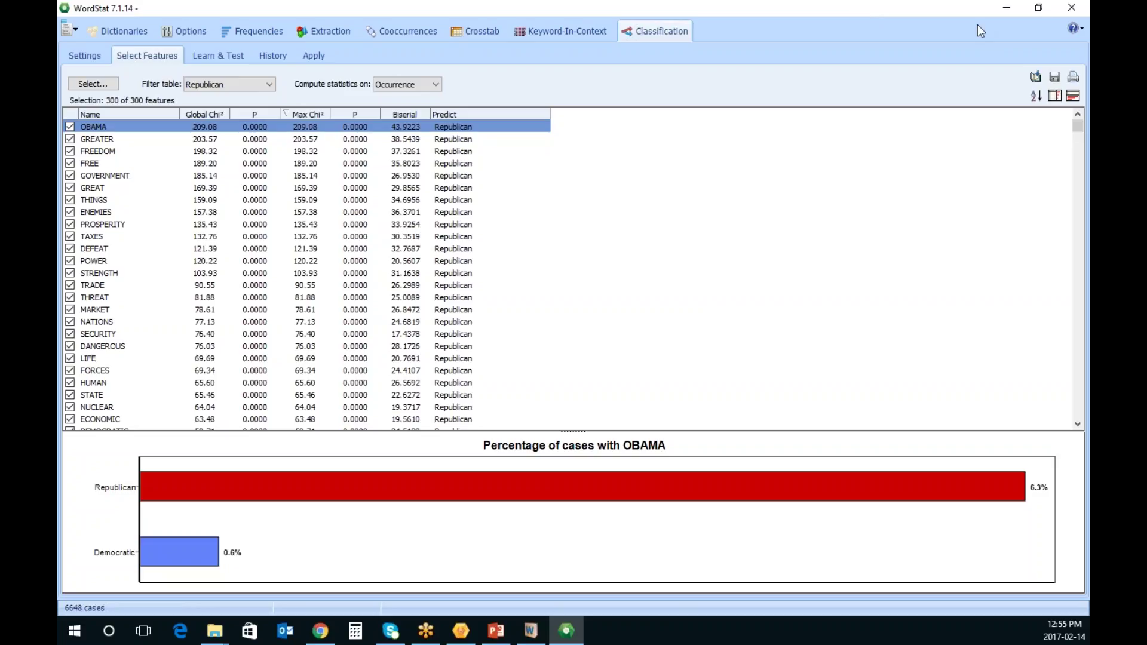
Return to the dictionary settings, switch to Chrome and open the Studies page of the Provalis Research site to view its sample studies
click(114, 34)
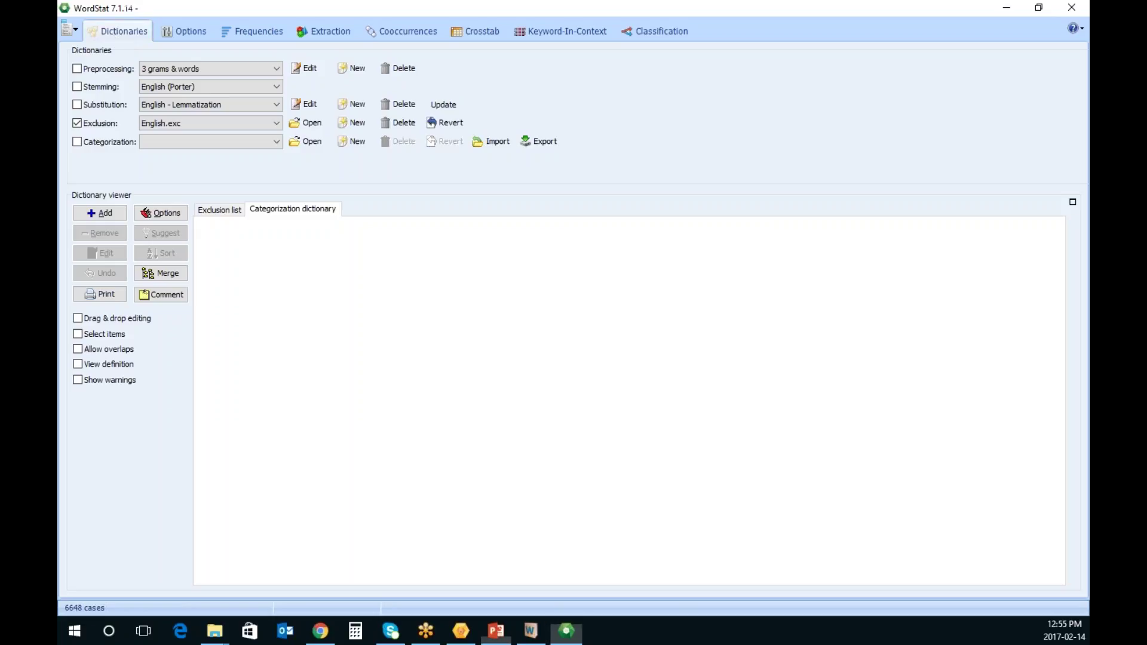
key(alt+Tab)
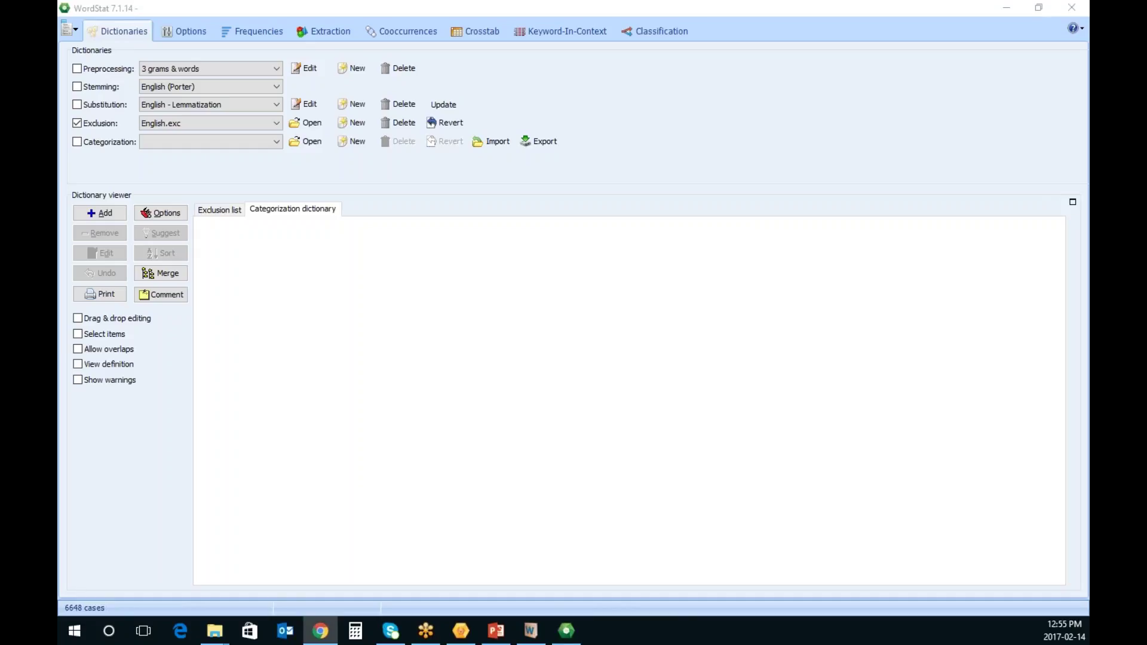
drag(335, 624, 680, 102)
mouse_move(457, 219)
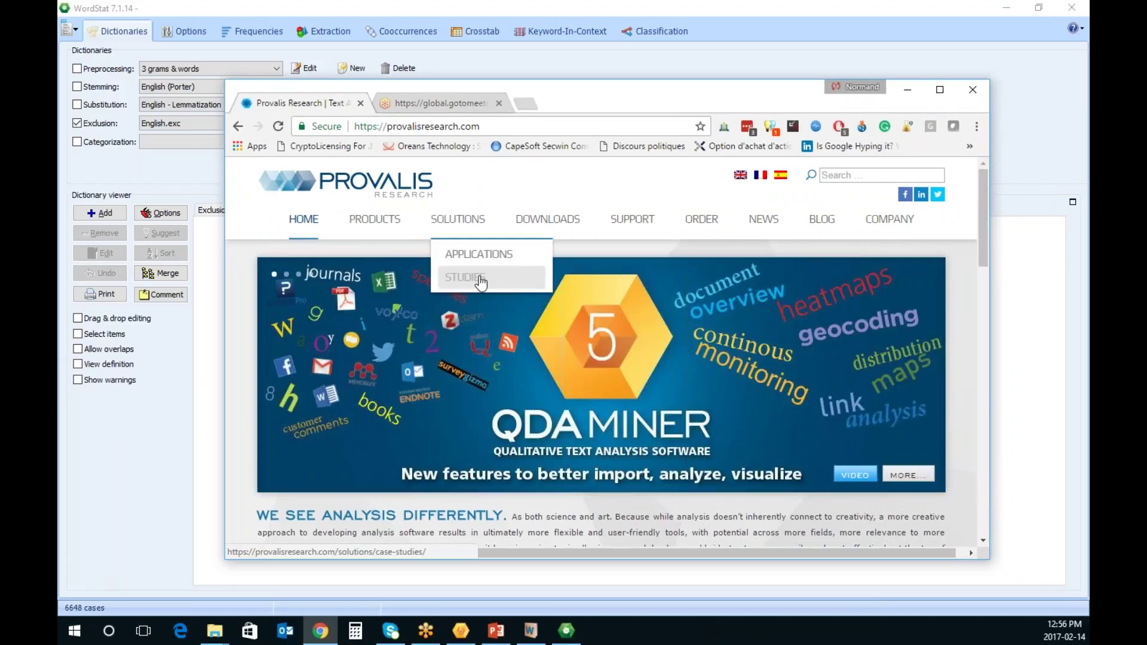
click(465, 277)
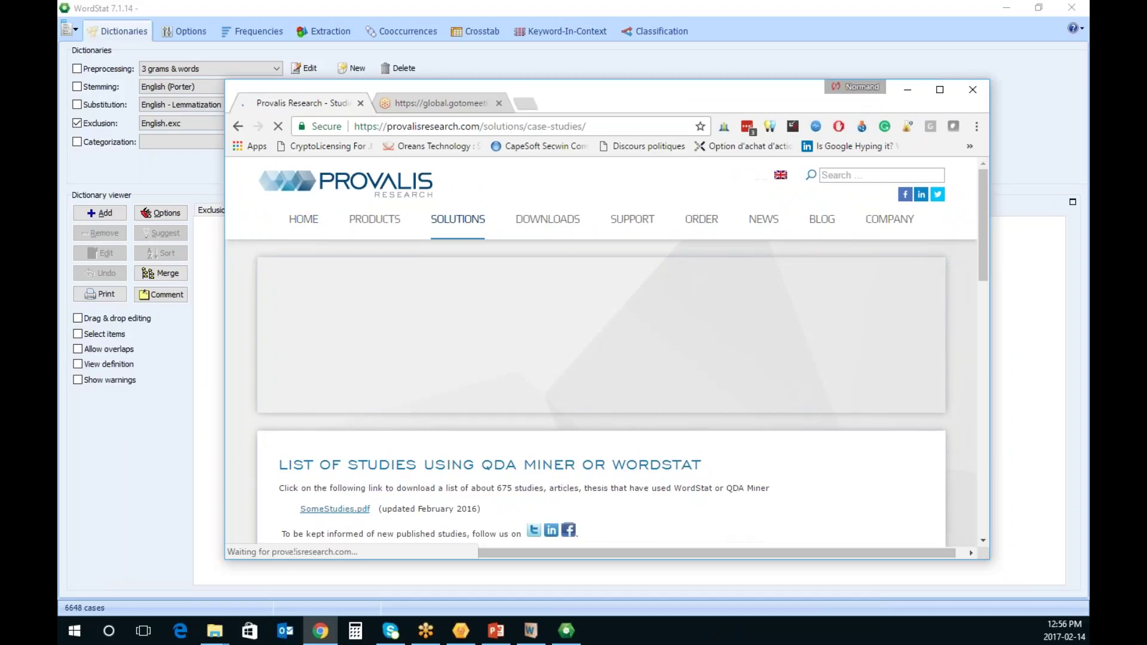
scroll(675, 419, down, 3)
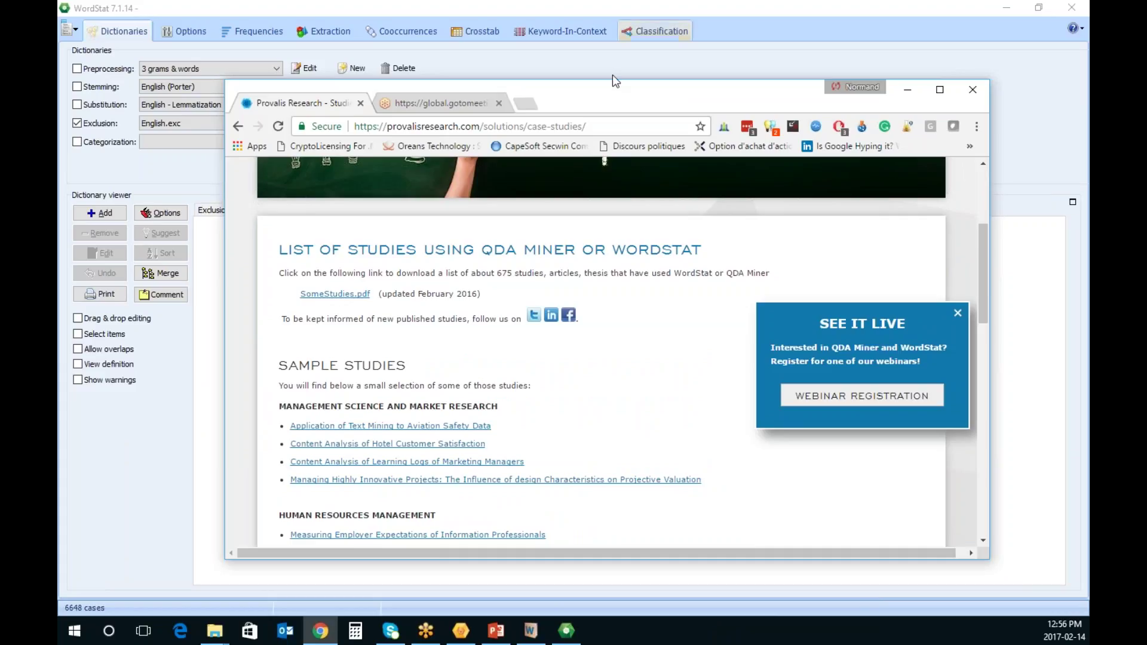
Open SomeStudies.pdf, look through its list of published studies and close the browser
click(336, 295)
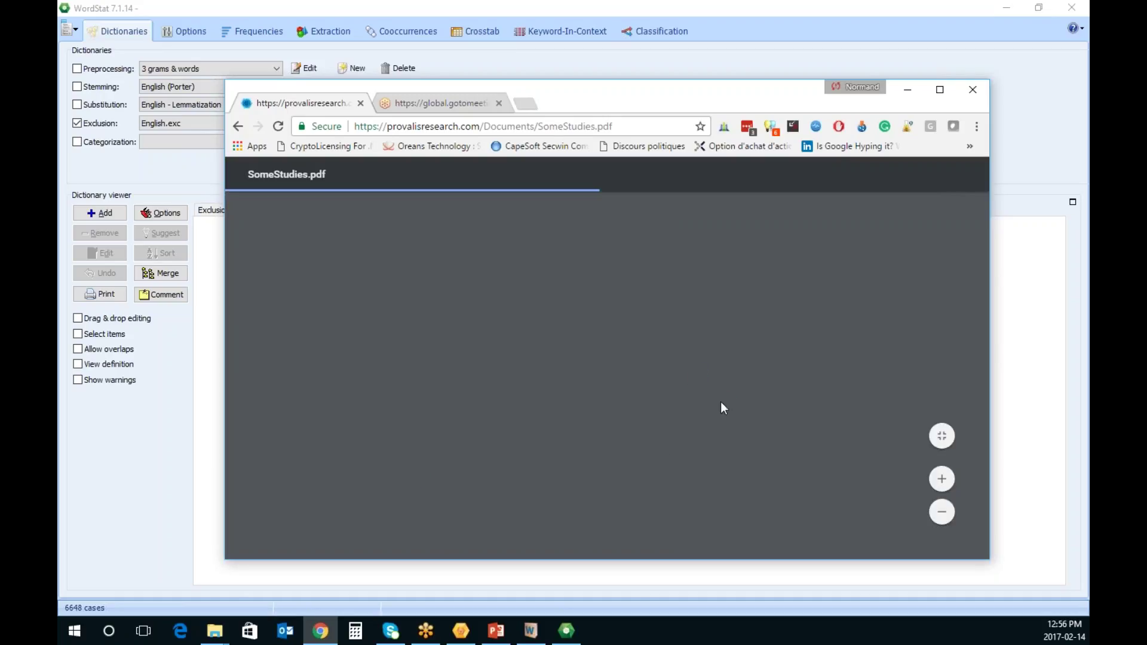
scroll(727, 394, down, 5)
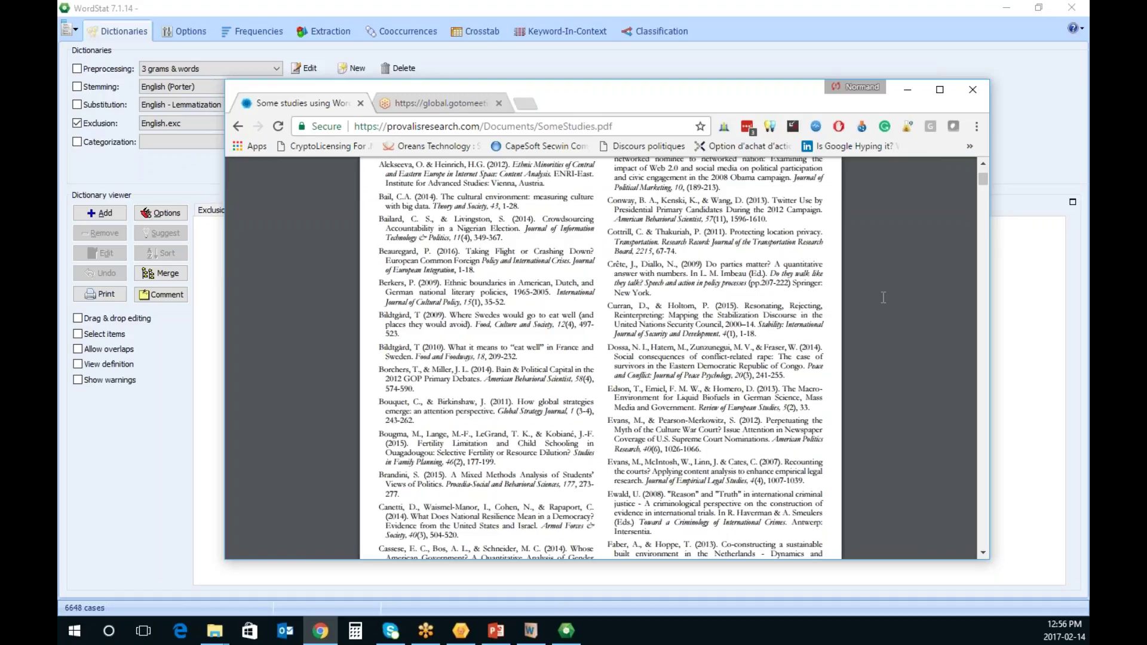
click(977, 95)
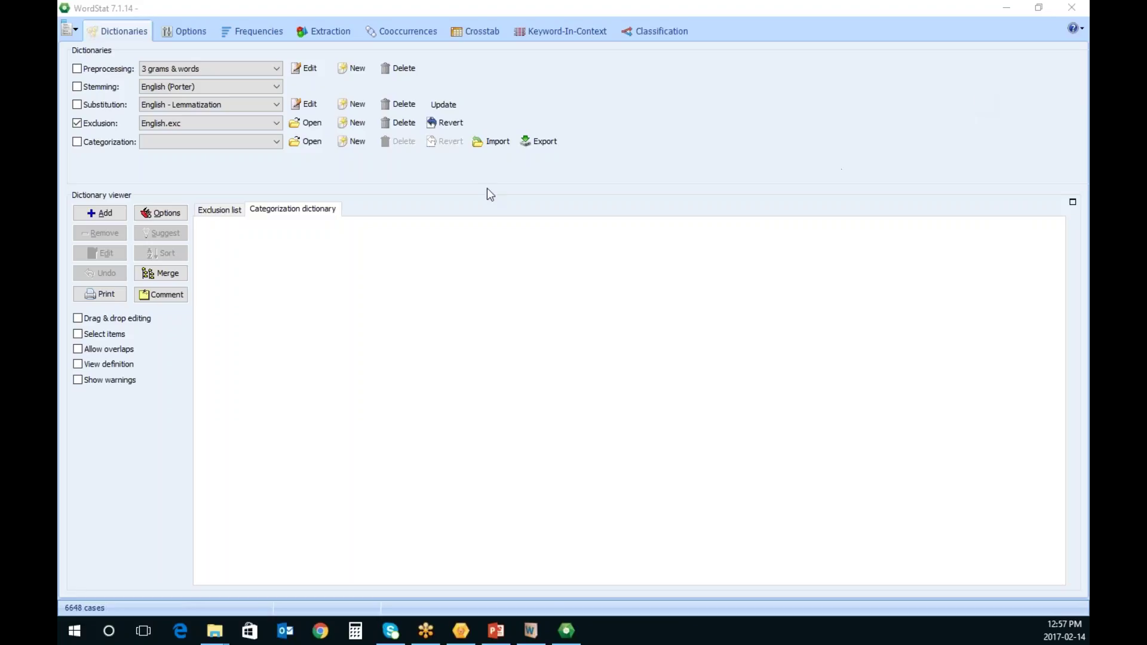
Load the LaverGarry.cat categorization dictionary and expand its LAW_AND_ORDER category
click(277, 144)
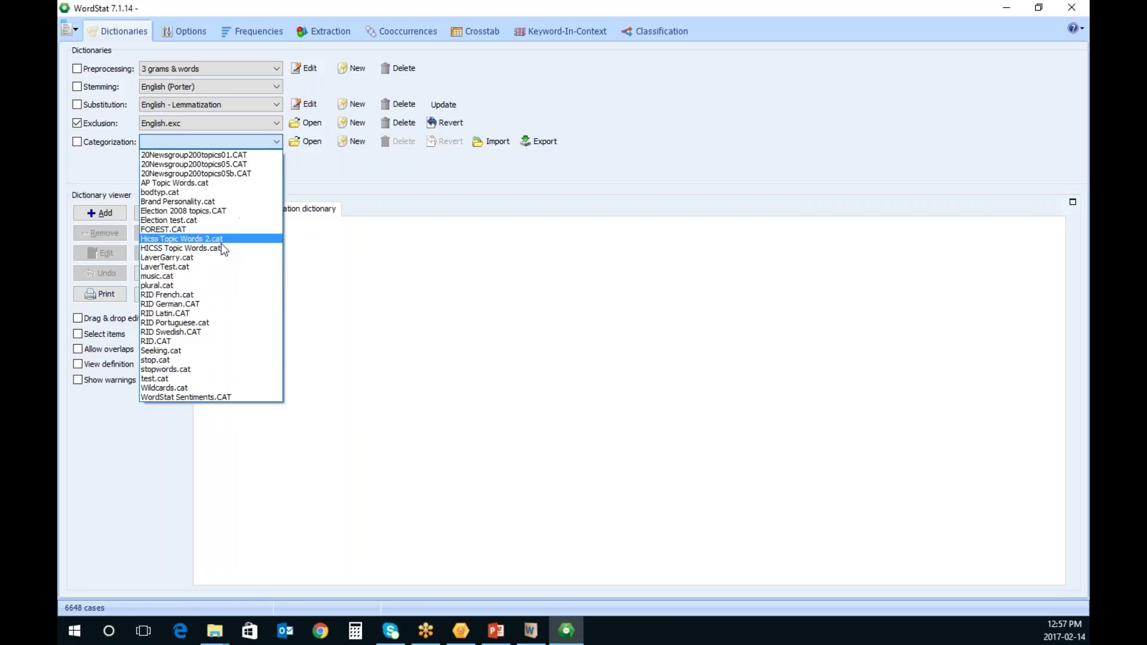
click(210, 263)
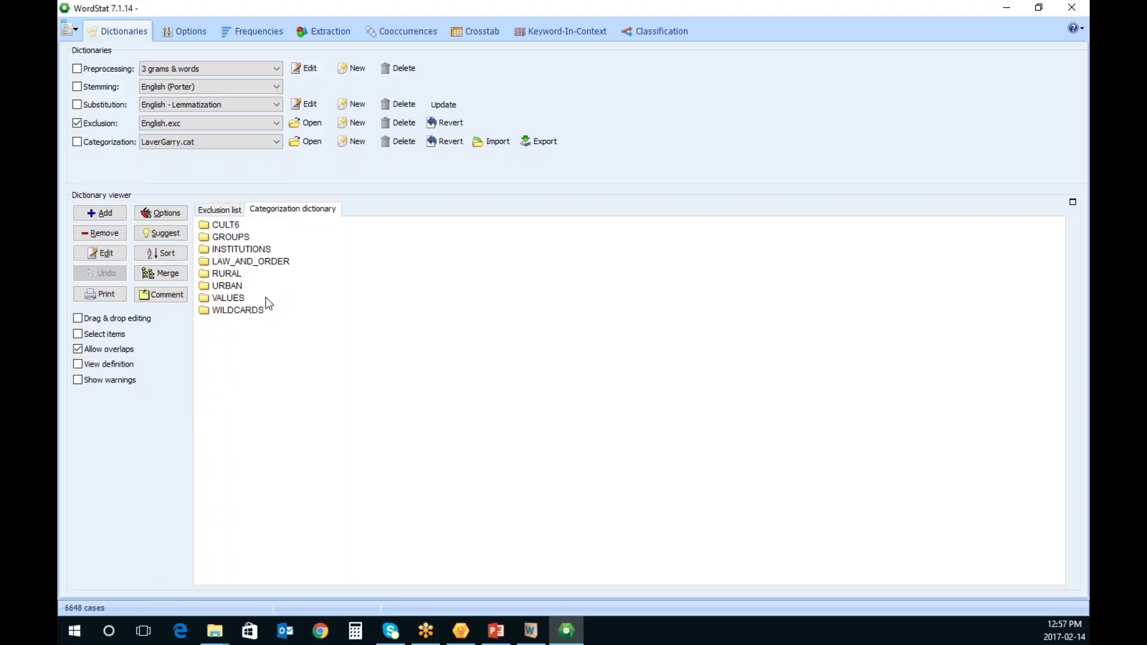
double_click(253, 263)
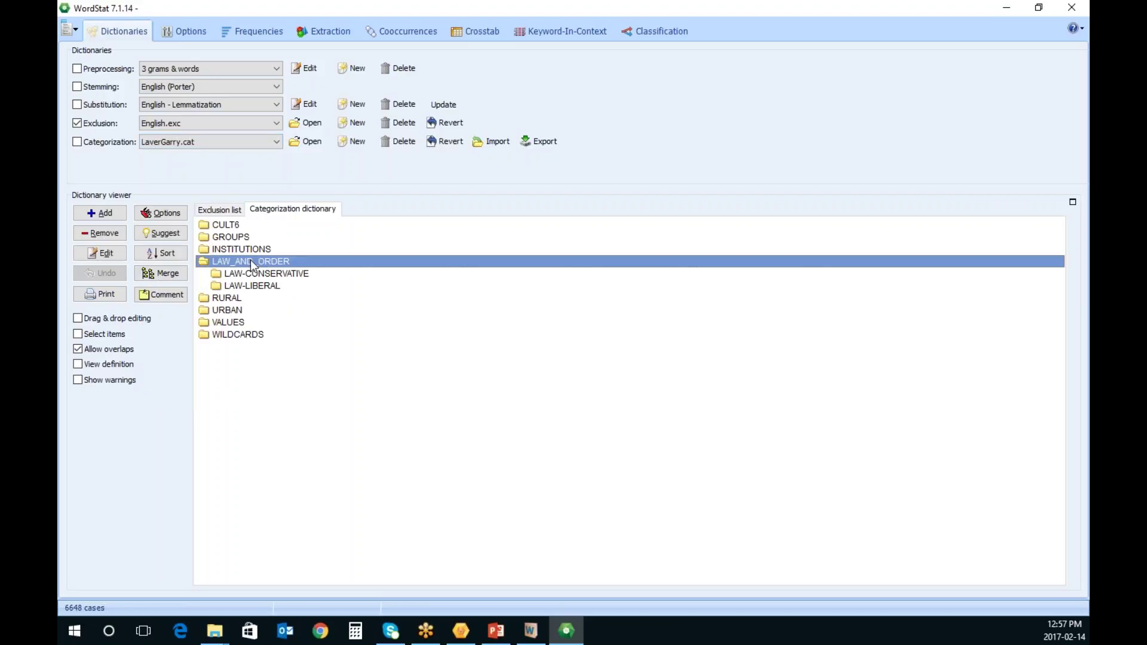
Select the LAW-CONSERVATIVE subcategory and switch to the PowerPoint slideshow to view the Rule of Thumb slide
click(275, 274)
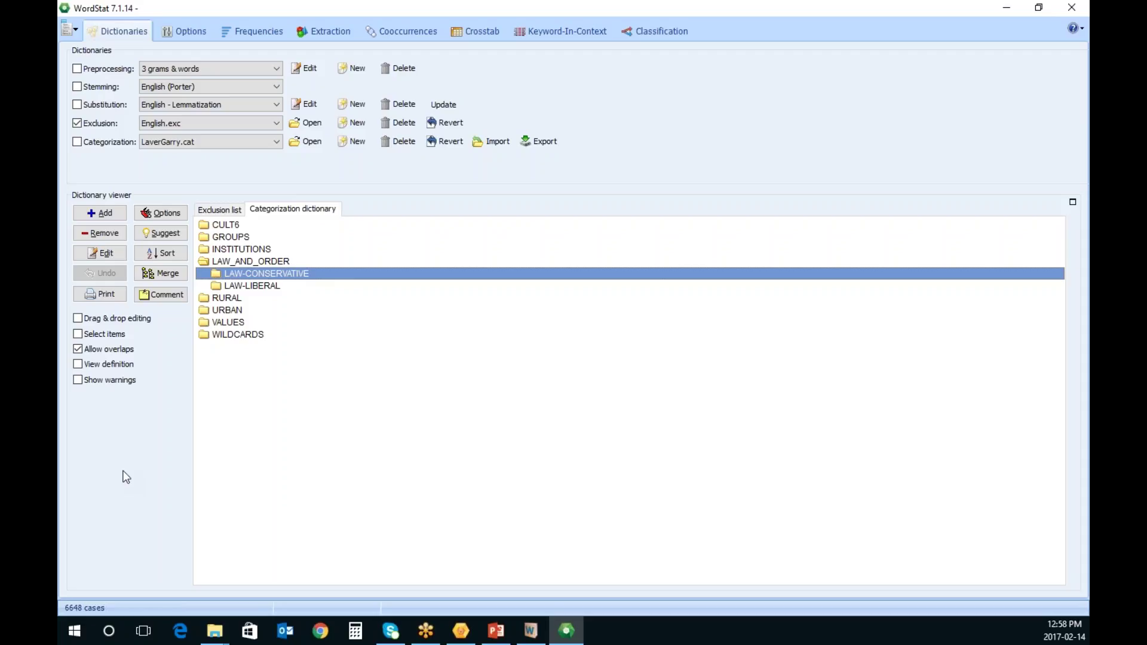
key(alt+Tab)
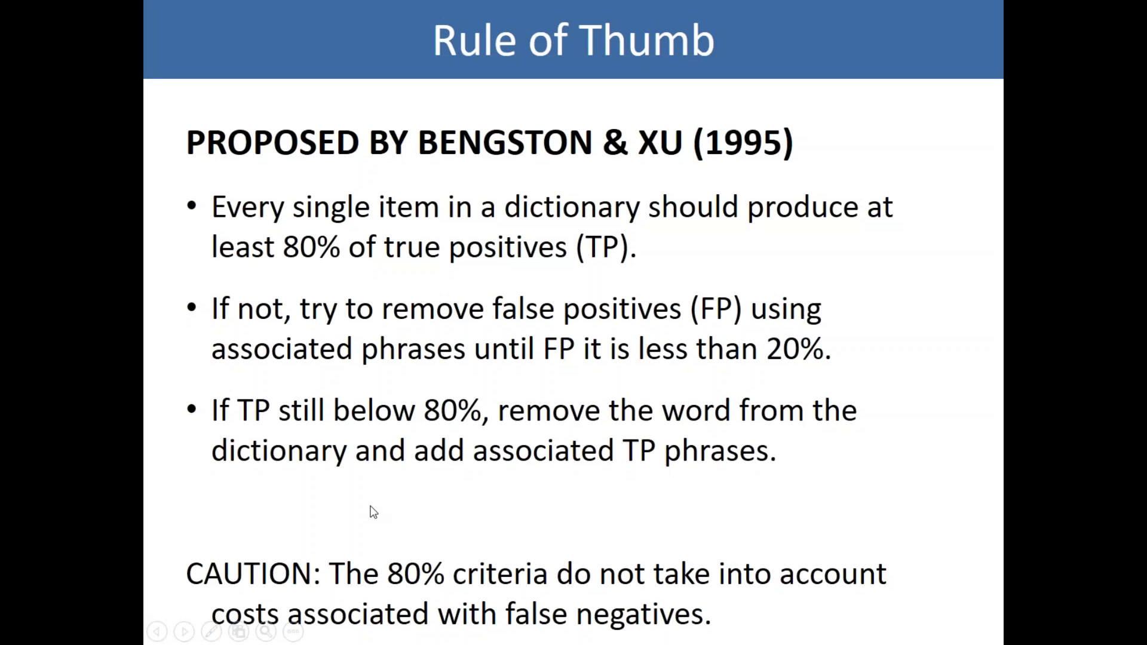
click(372, 512)
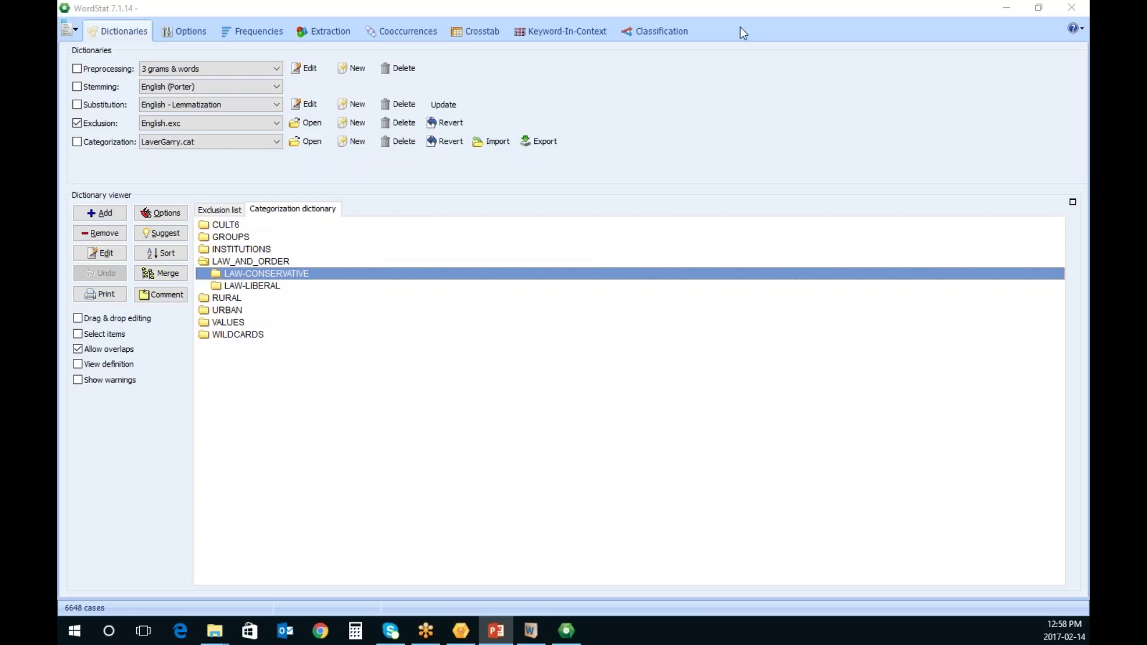
Load the FOREST.CAT categorization dictionary and expand its AESTHETIC category
click(246, 141)
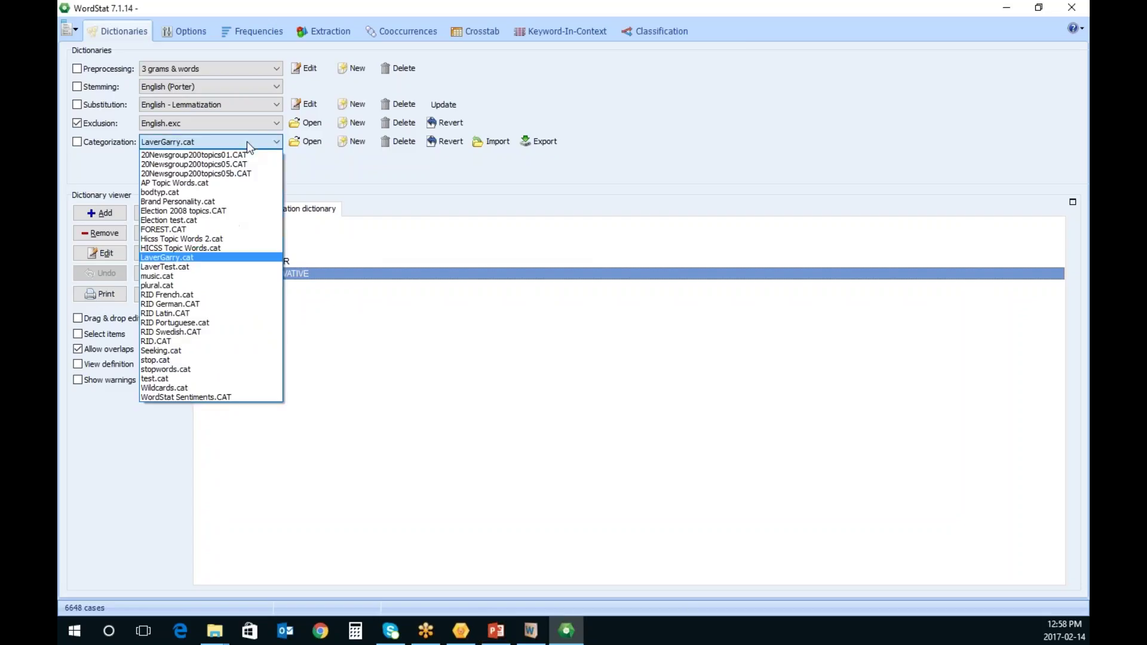
click(238, 229)
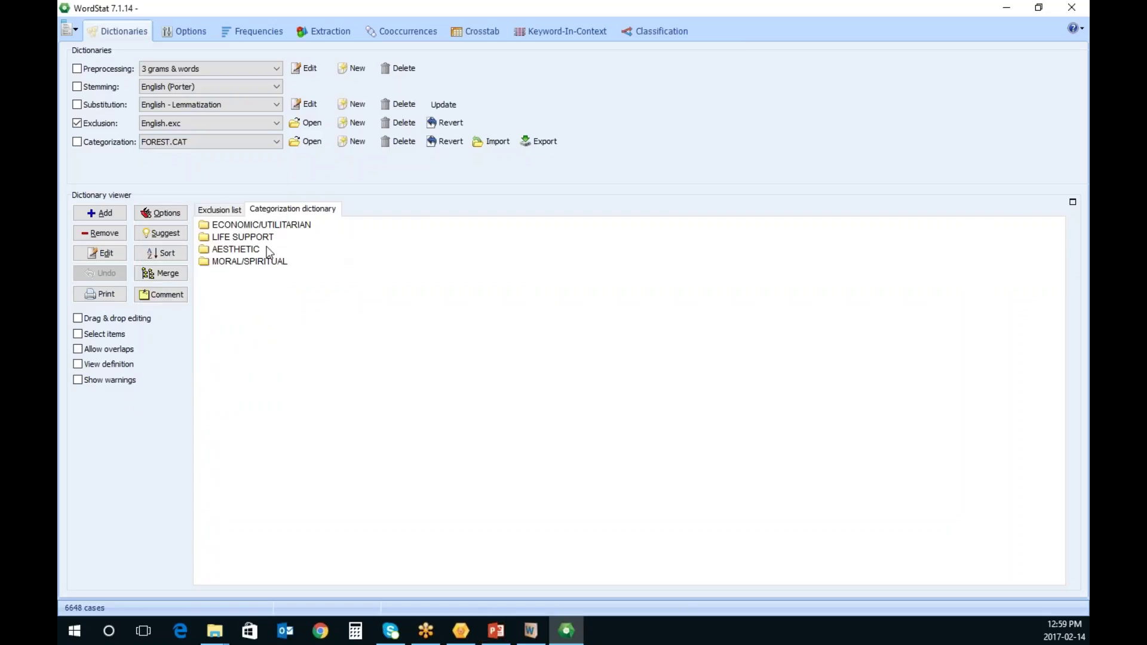
double_click(277, 260)
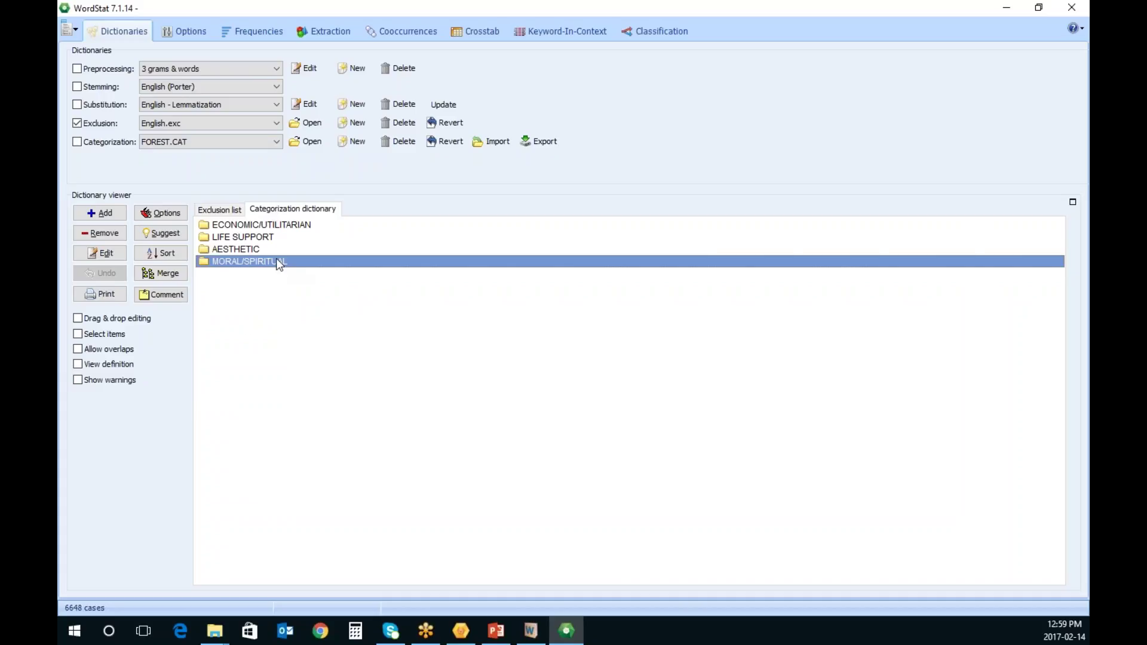
double_click(249, 246)
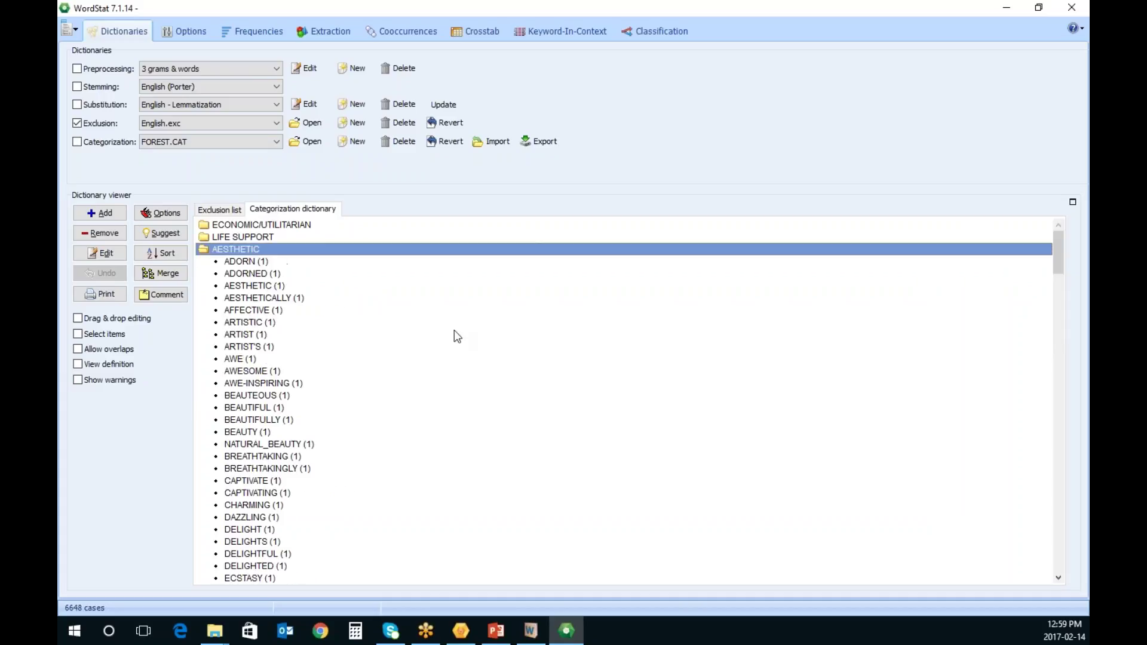
Look through the AESTHETIC word list, and view the items of the LIFE SUPPORT category
scroll(454, 330, down, 6)
scroll(454, 329, down, 15)
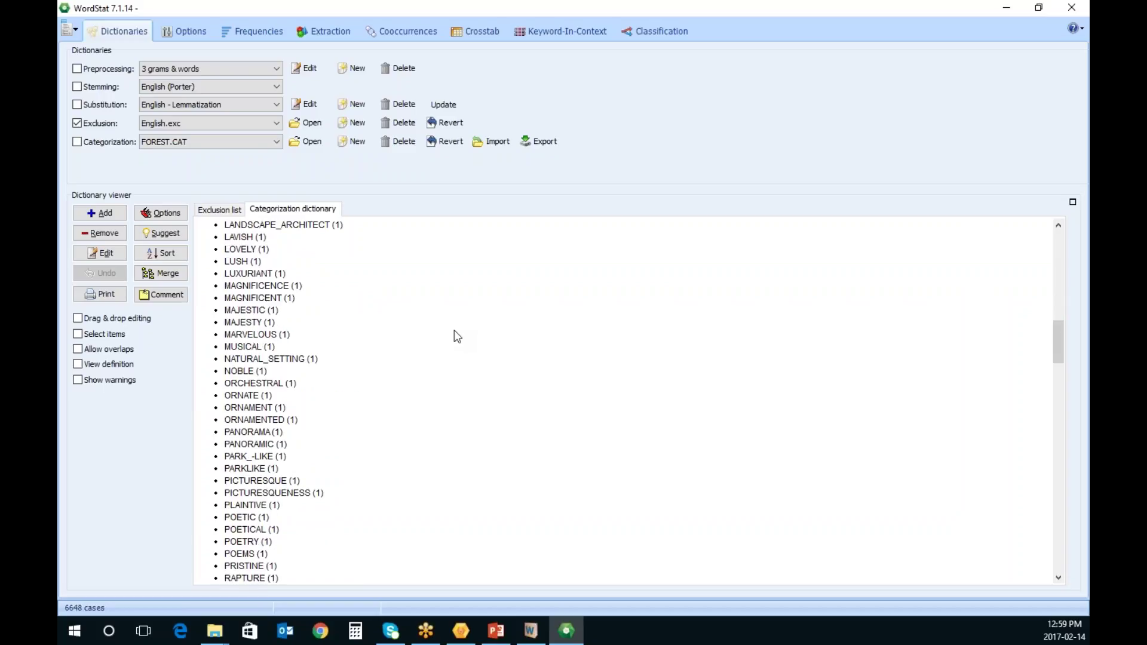
scroll(486, 363, down, 7)
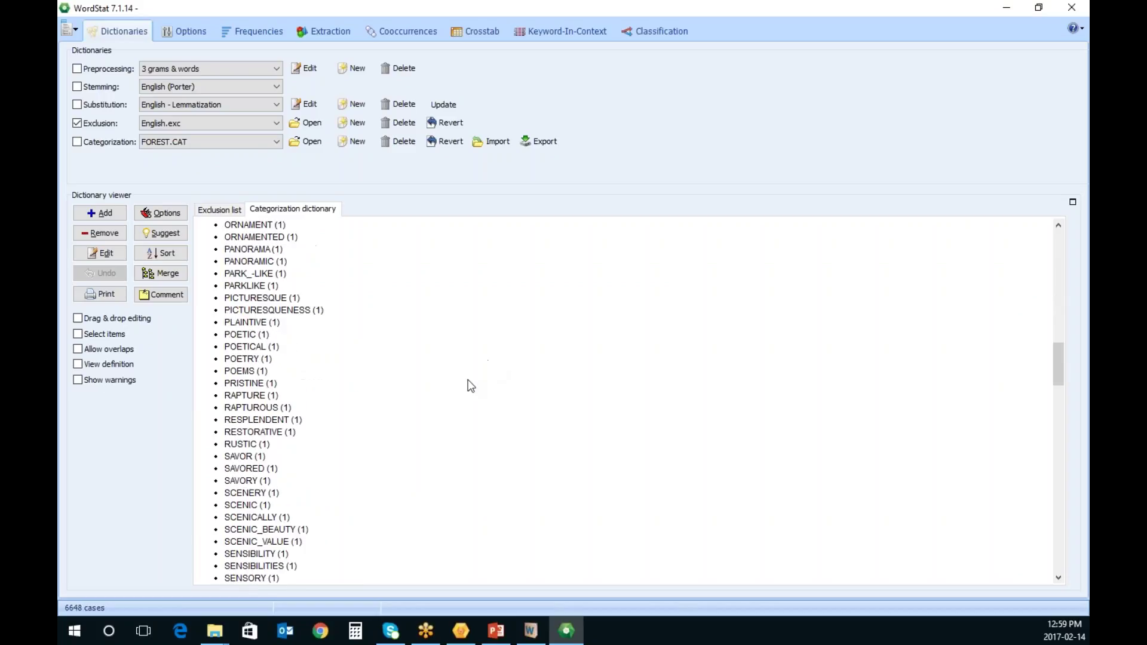
scroll(471, 386, down, 2)
scroll(471, 385, up, 10)
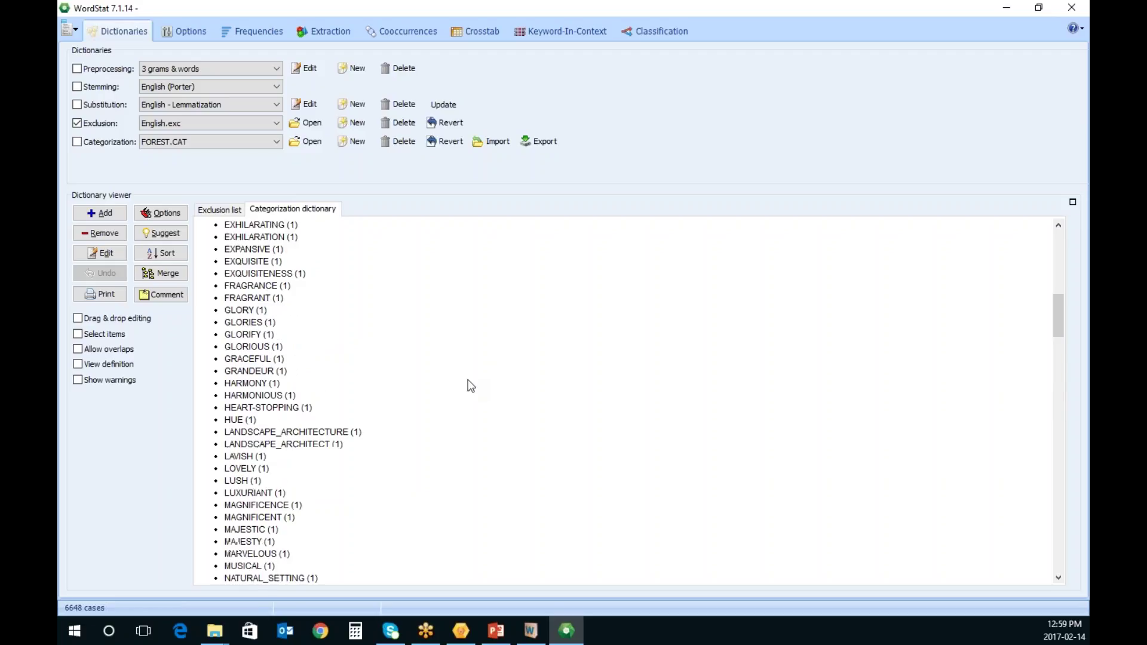
scroll(471, 385, up, 11)
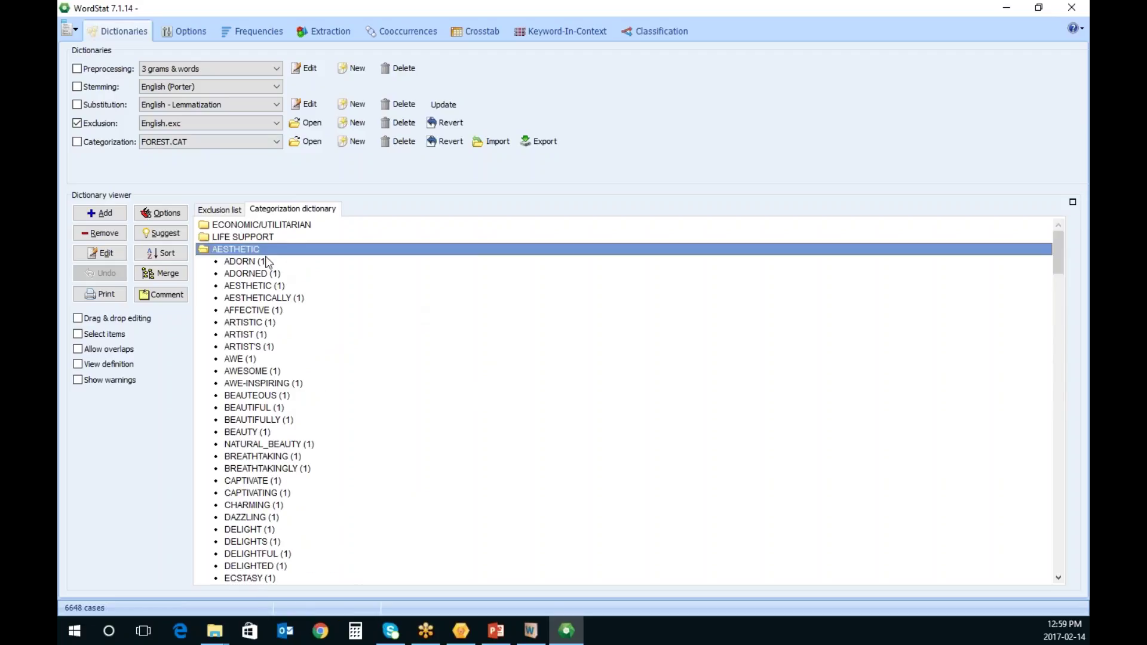
click(268, 237)
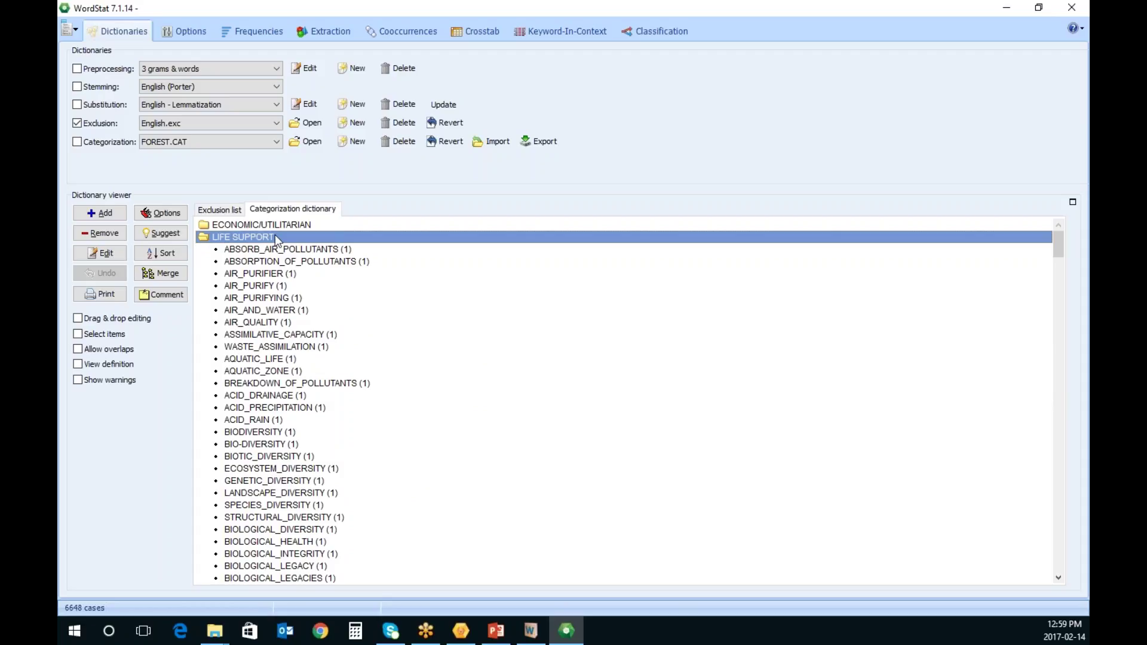
Load the Brand Personality.cat dictionary and view the words in its COMPETENCE, EXCITEMENT and RUGGEDNESS categories
click(258, 144)
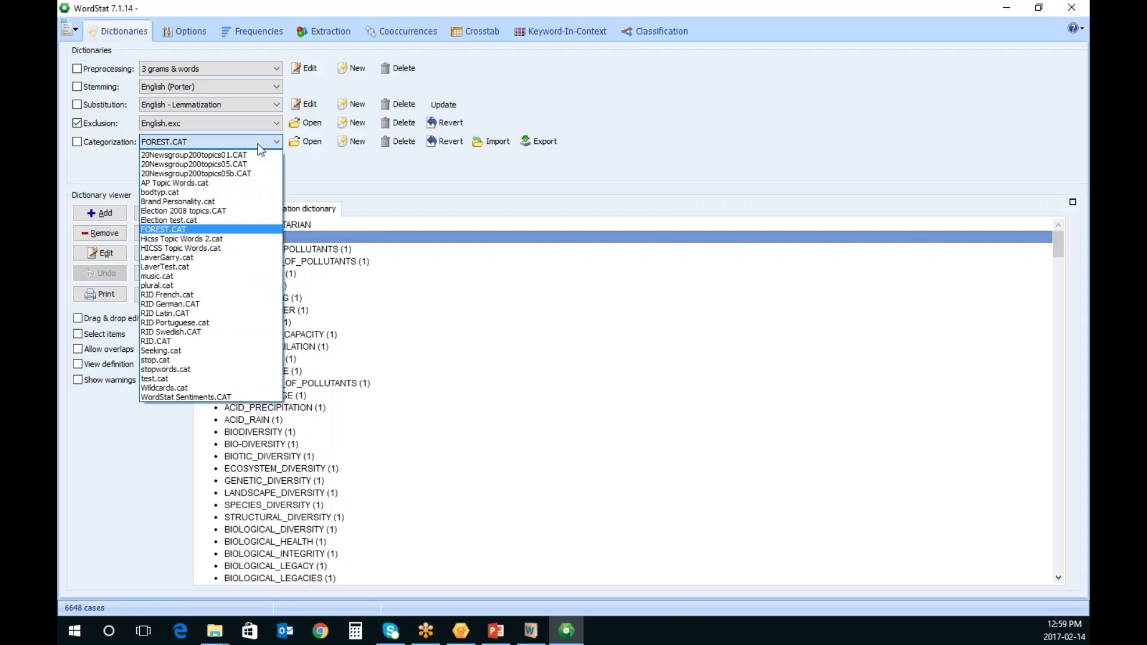
click(246, 202)
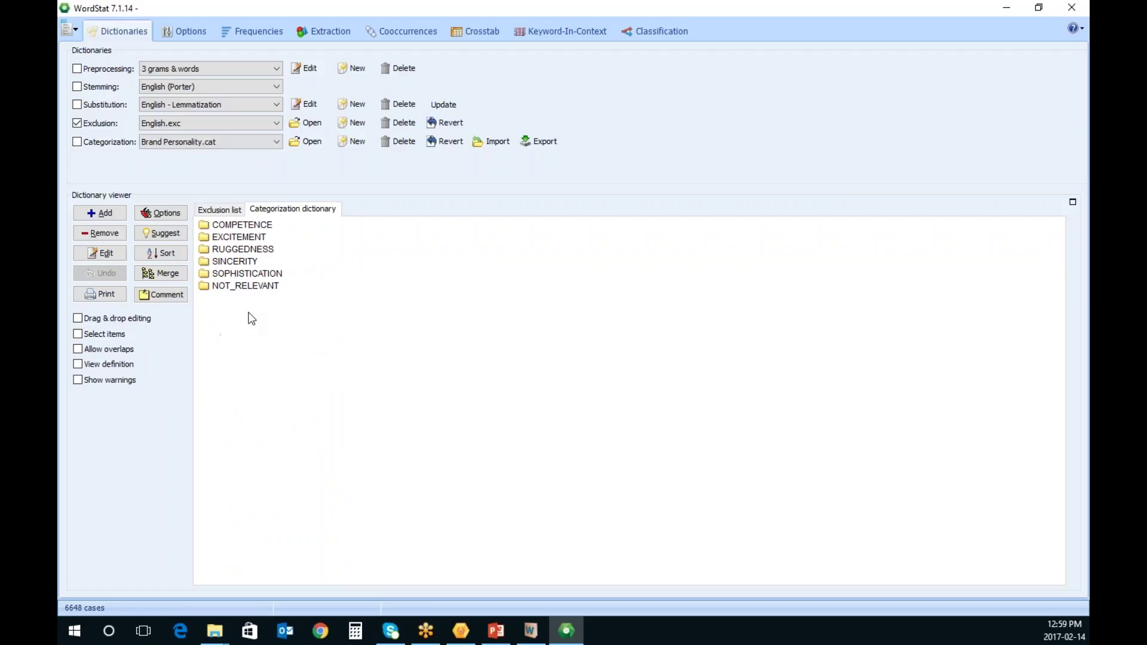
double_click(264, 225)
double_click(264, 223)
double_click(264, 235)
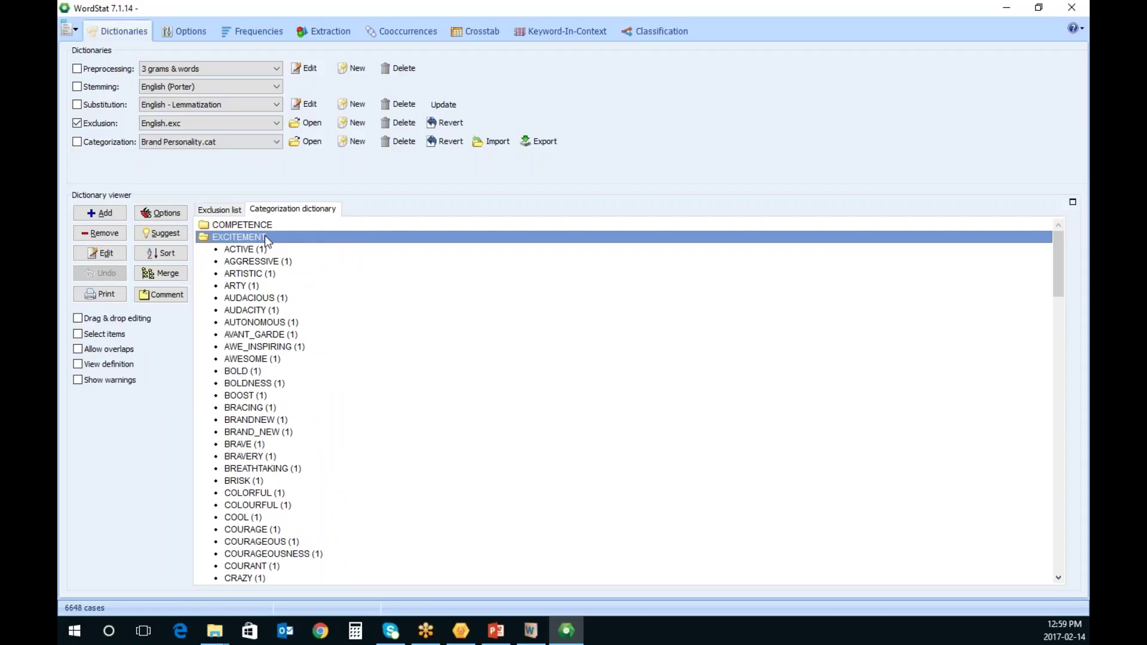
double_click(264, 235)
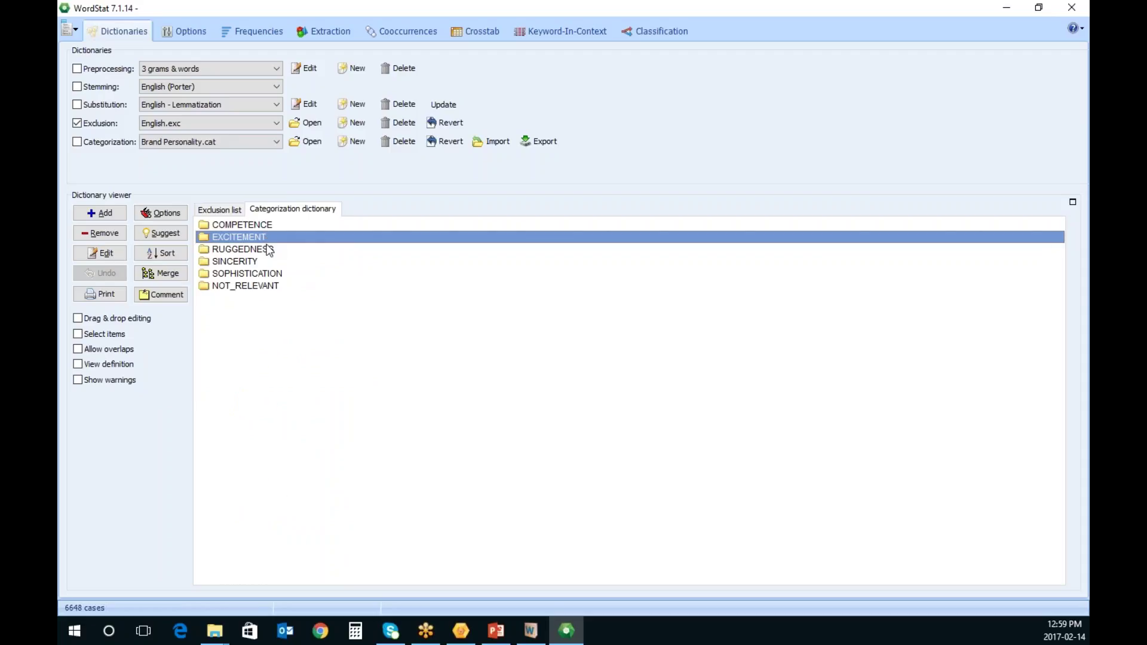
double_click(268, 249)
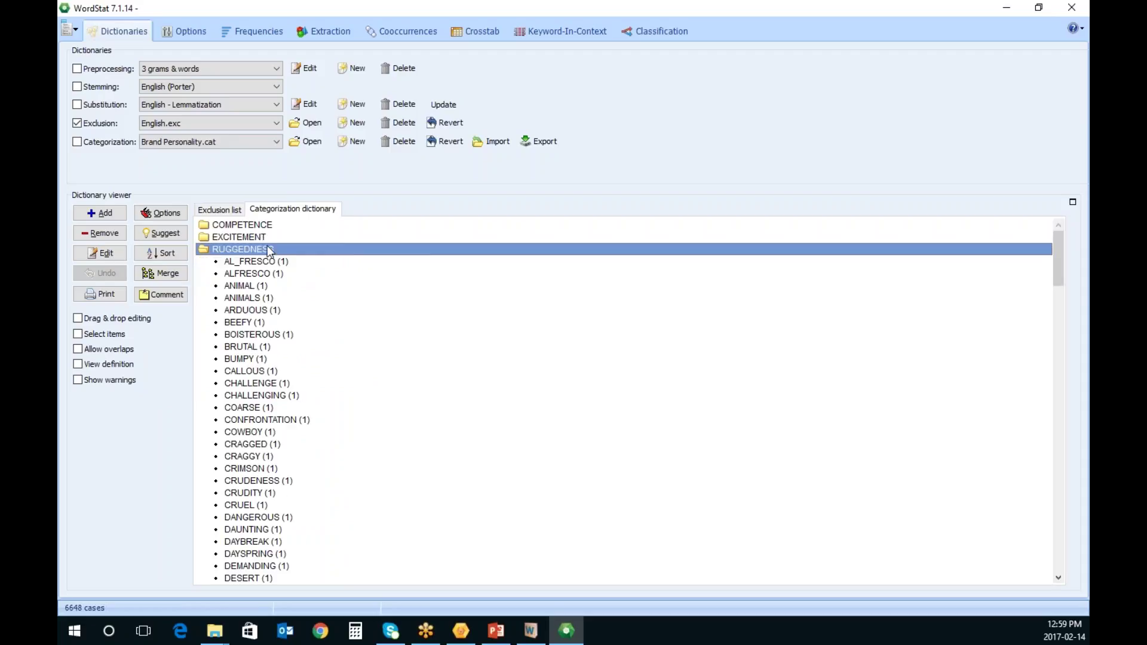
double_click(268, 249)
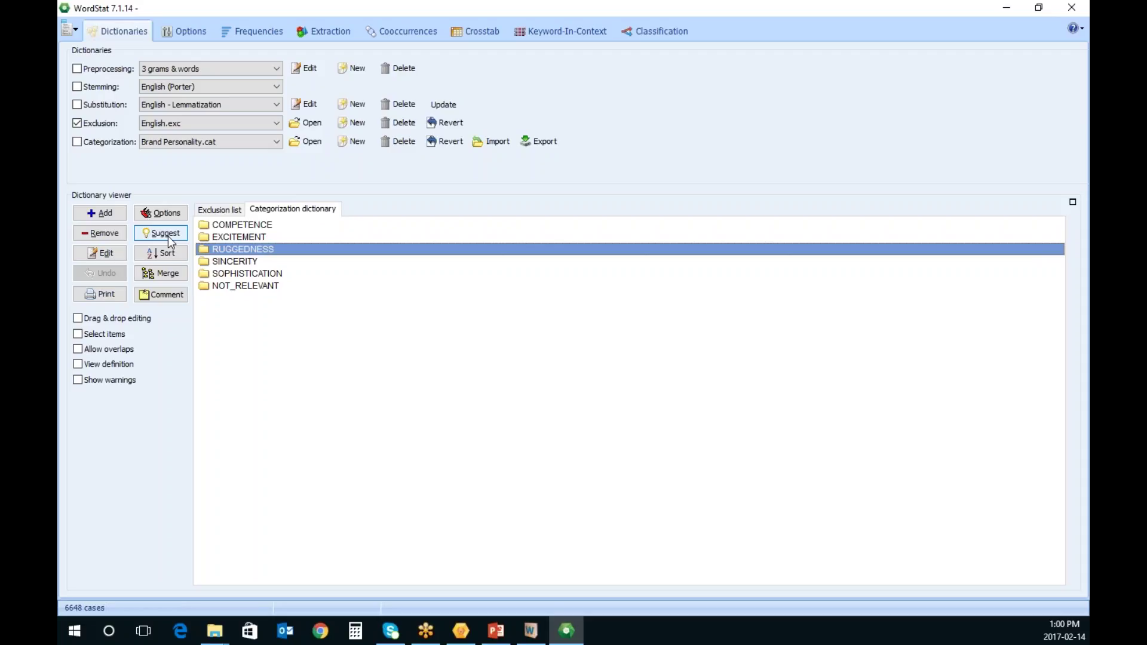
Load the WordStat Sentiments.CAT categorization dictionary and expand its TO_BE_IGNORED category
click(263, 141)
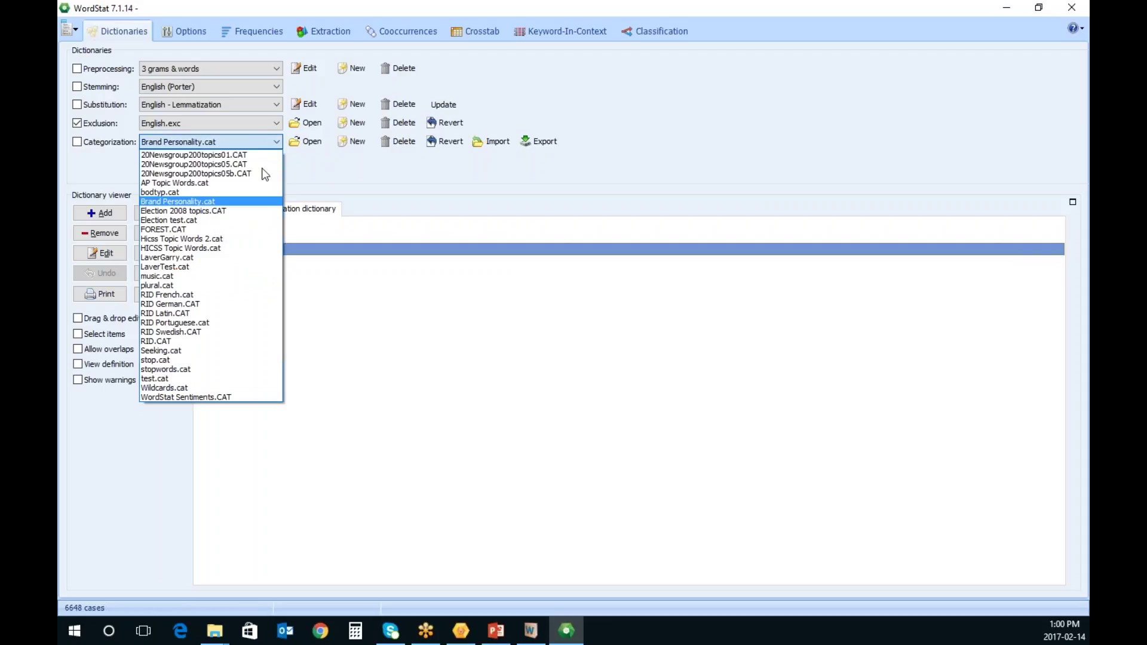
click(210, 396)
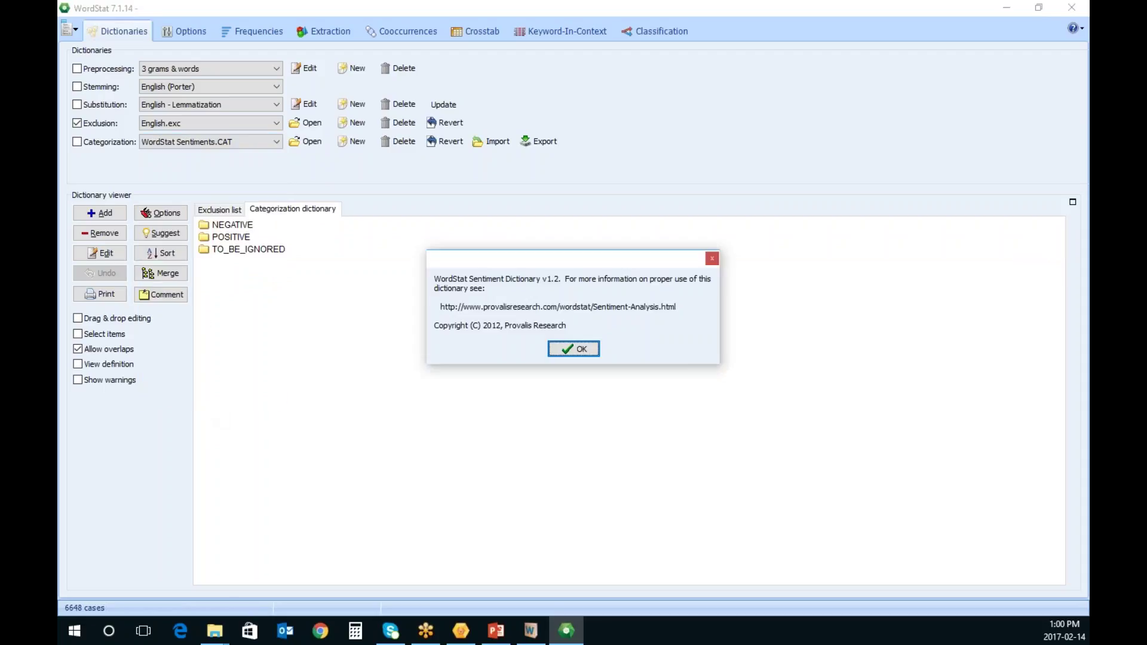
click(586, 352)
double_click(275, 254)
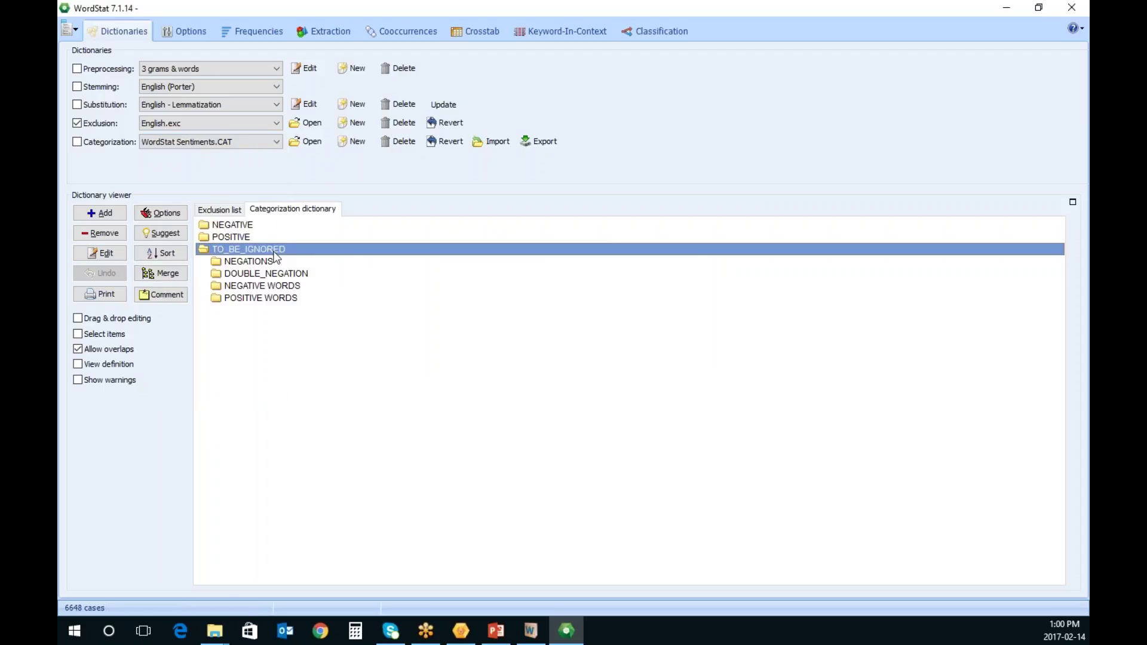
View the word lists of the NEGATIVE WORDS and POSITIVE WORDS subcategories under TO_BE_IGNORED
double_click(278, 285)
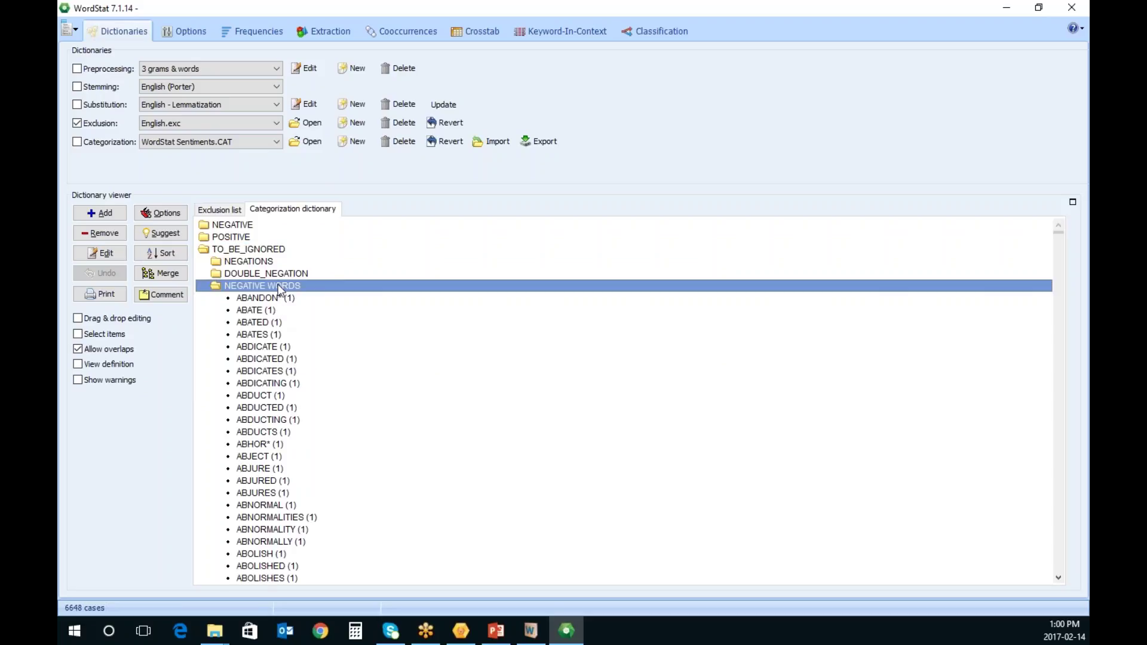
double_click(277, 285)
double_click(280, 298)
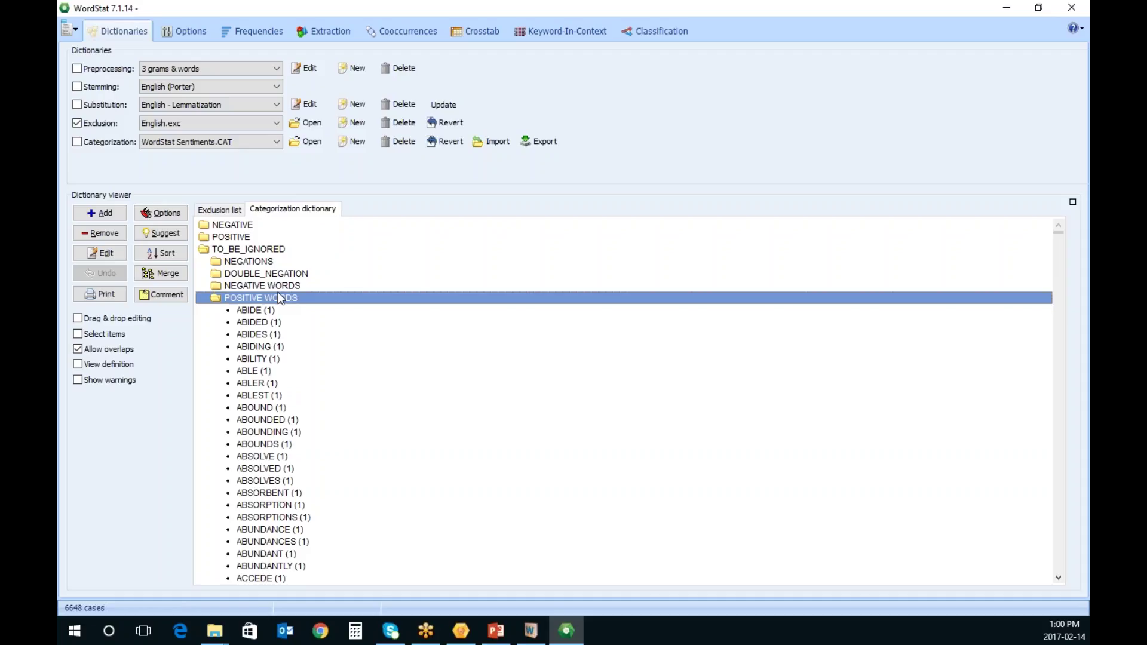
scroll(451, 432, down, 7)
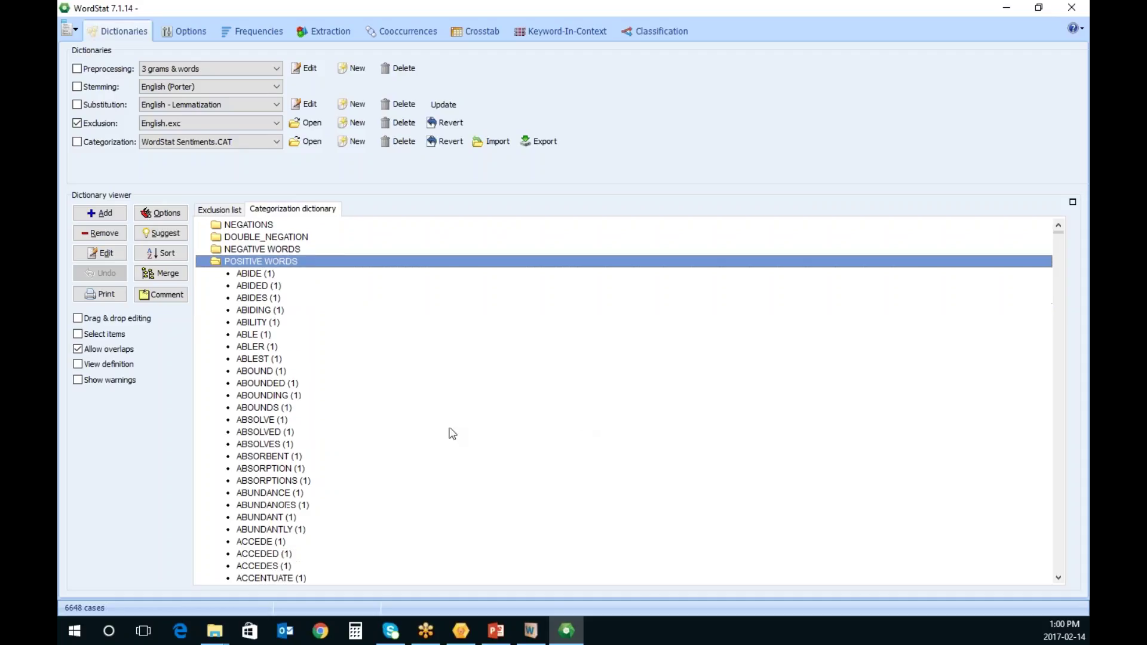
scroll(443, 445, up, 7)
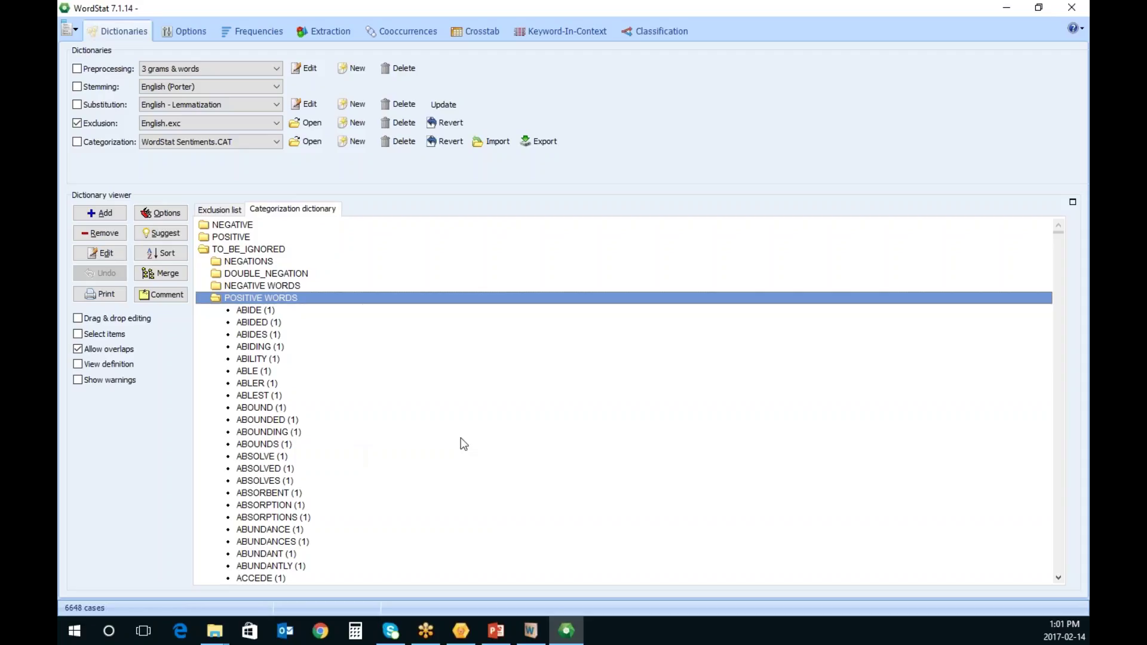
View the Add Words/Phrases dialog with POSITIVE WORDS as the target category, and close it without adding any words
click(313, 419)
click(286, 469)
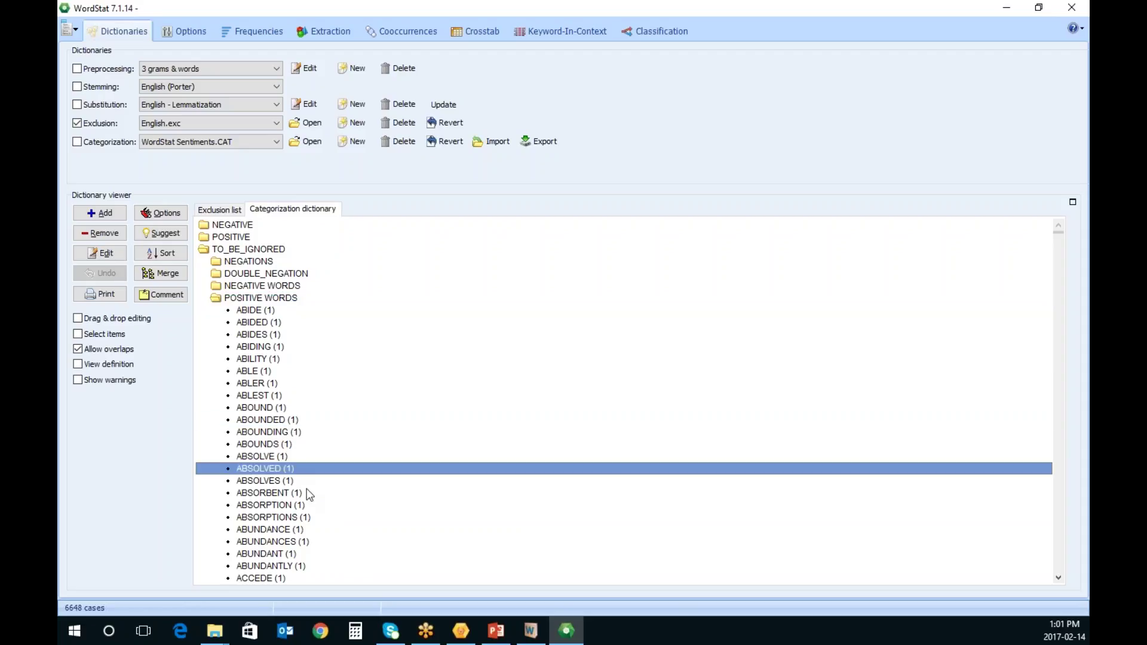
click(110, 214)
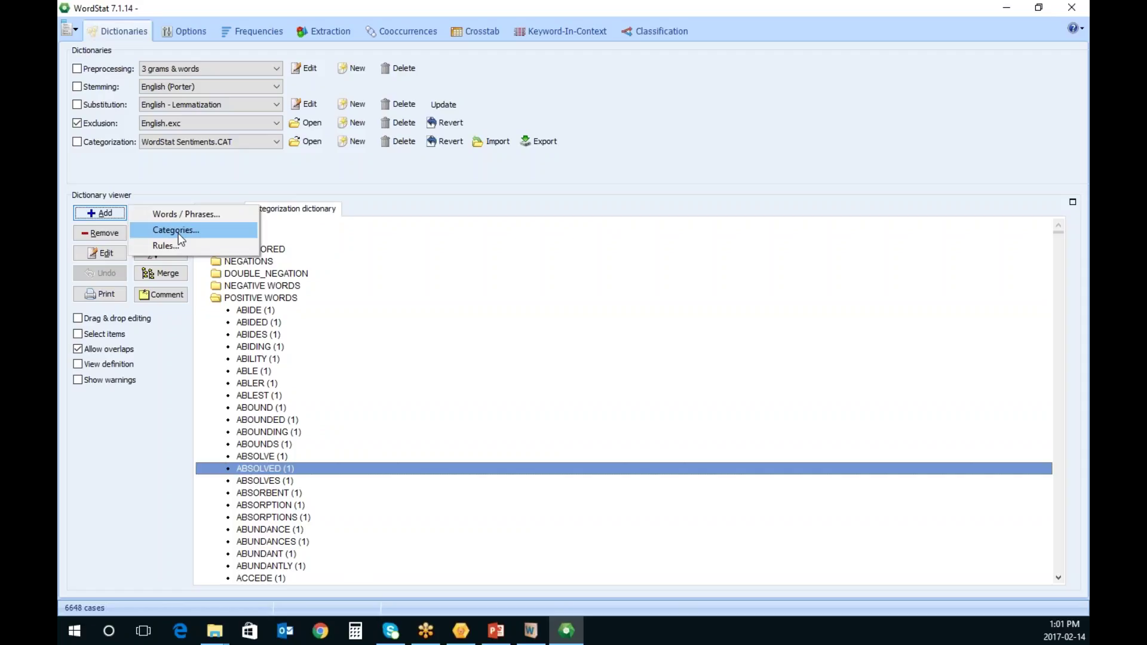
click(188, 214)
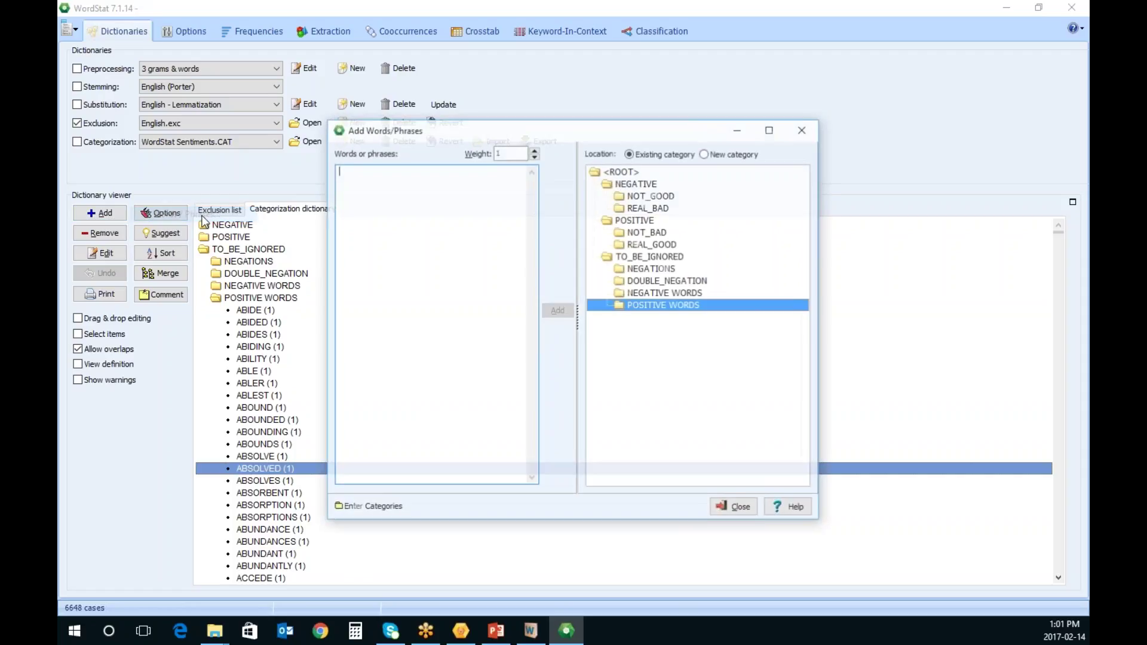
click(667, 293)
click(670, 305)
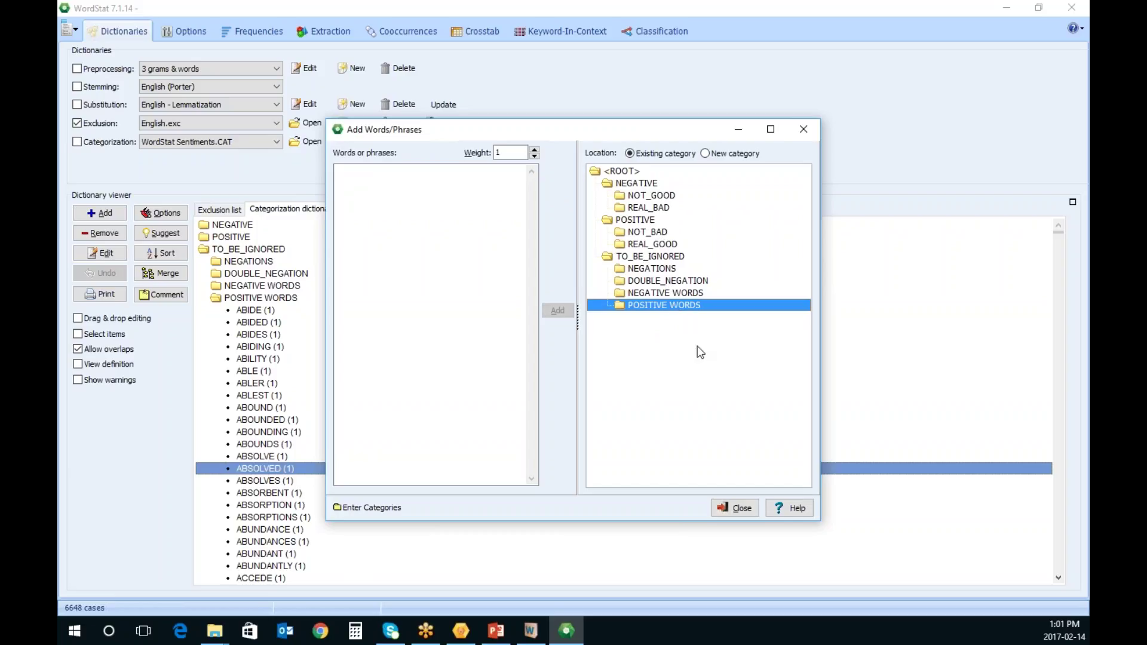
click(748, 509)
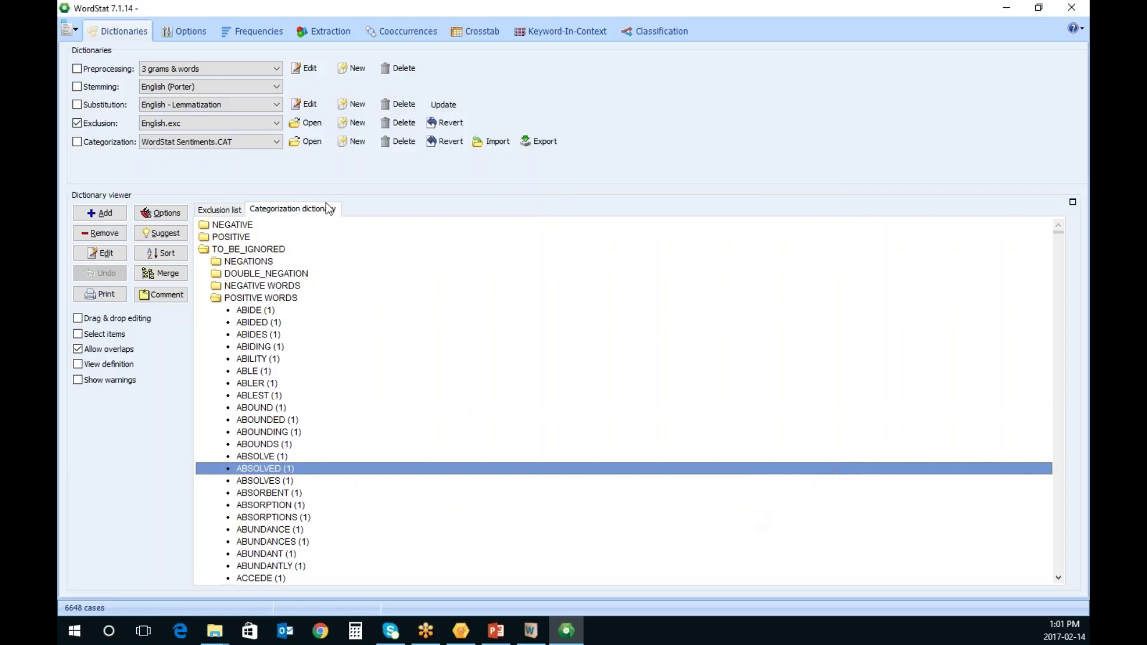
Edit the NOTGOOD rule in the NOT_GOOD subcategory of NEGATIVE, changing the Within scope of its #NEGATIONS condition
double_click(253, 225)
double_click(269, 238)
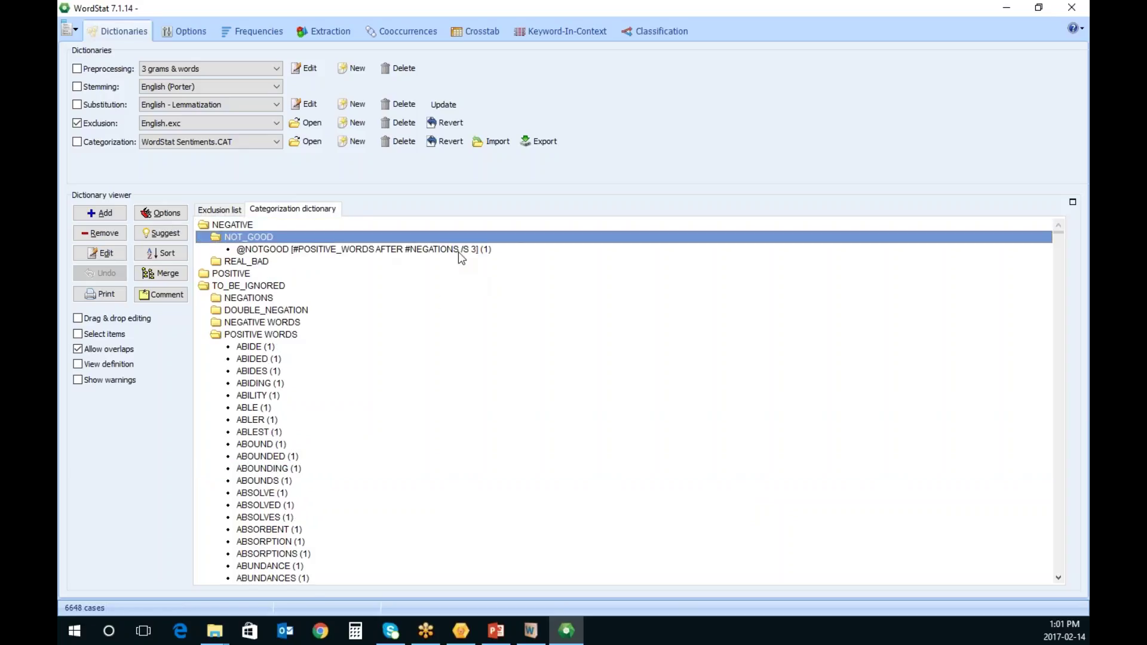
click(464, 250)
click(101, 245)
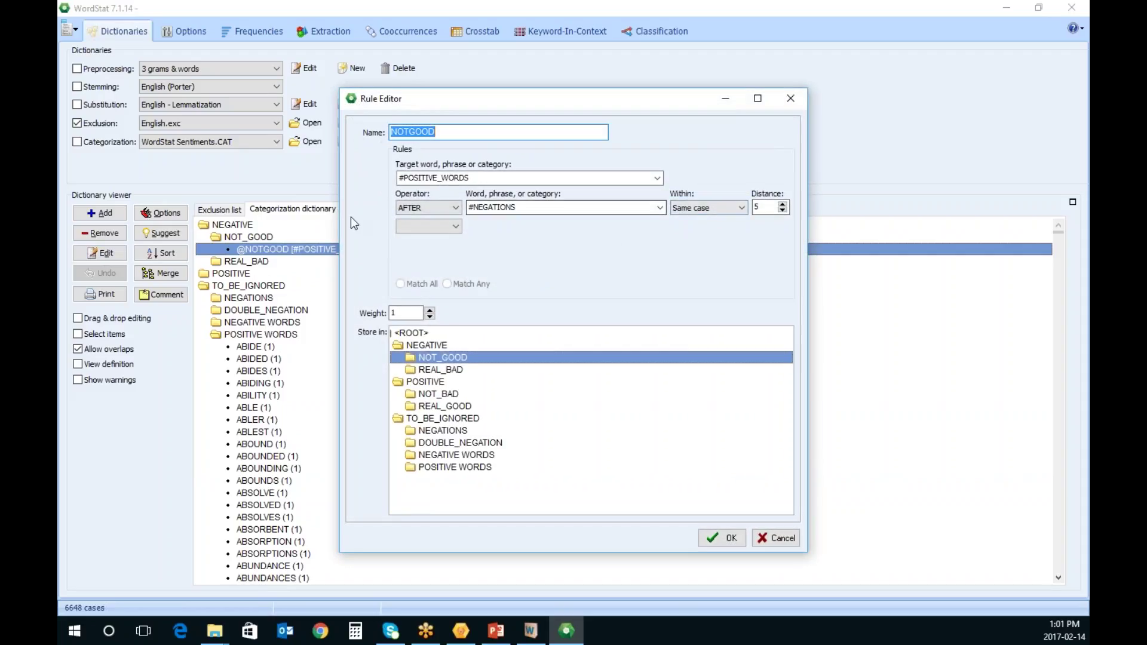
click(687, 209)
click(716, 248)
click(727, 537)
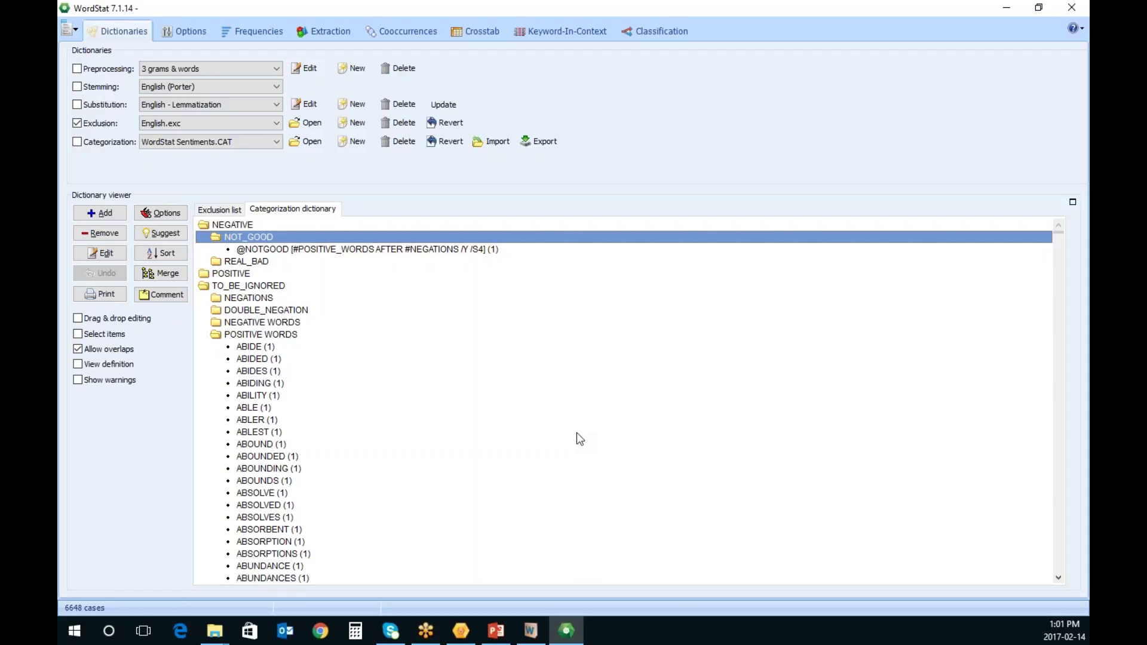
Expand the REAL_BAD subcategory of NEGATIVE
double_click(265, 262)
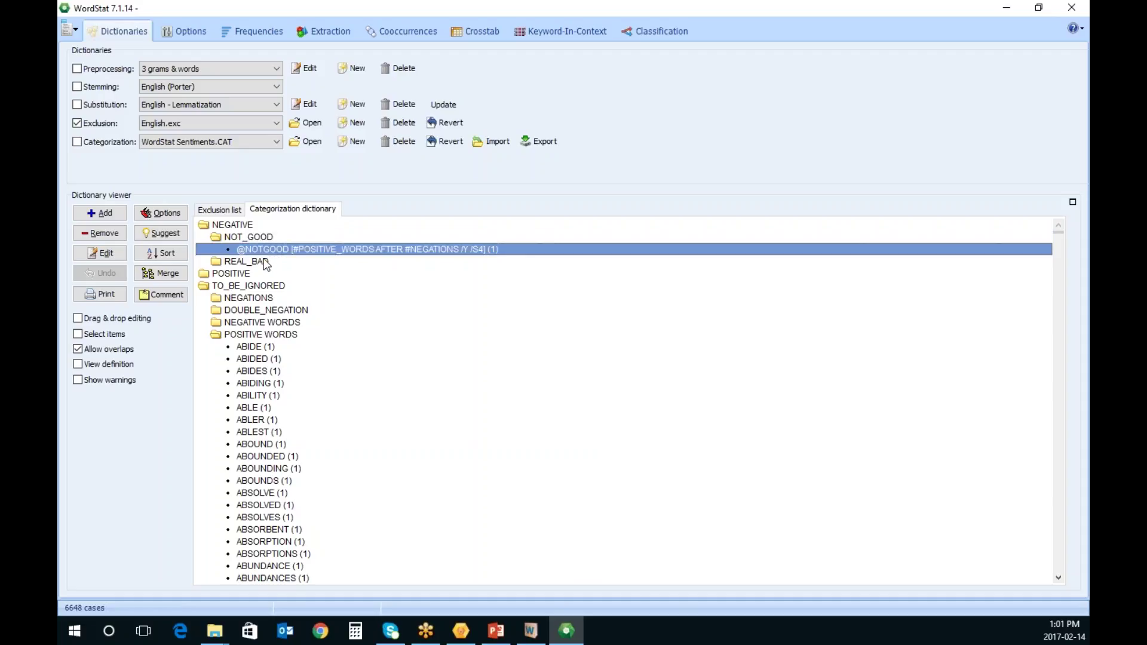